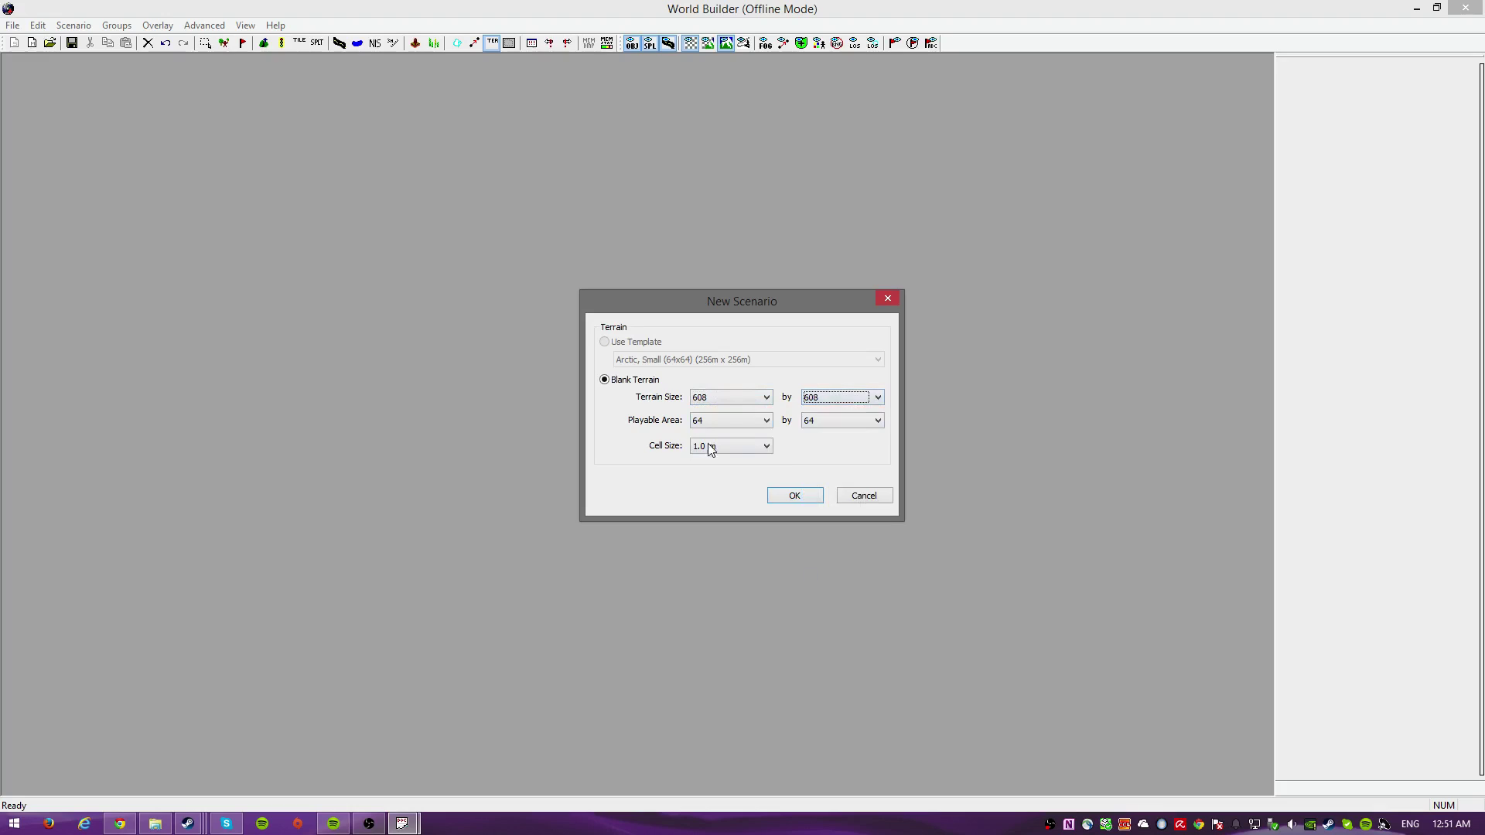
Create a blank-terrain scenario with 608×608 terrain and a 416×416 playable area.
left_click(717, 420)
left_click(709, 545)
left_click(873, 420)
left_click(816, 547)
left_click(791, 500)
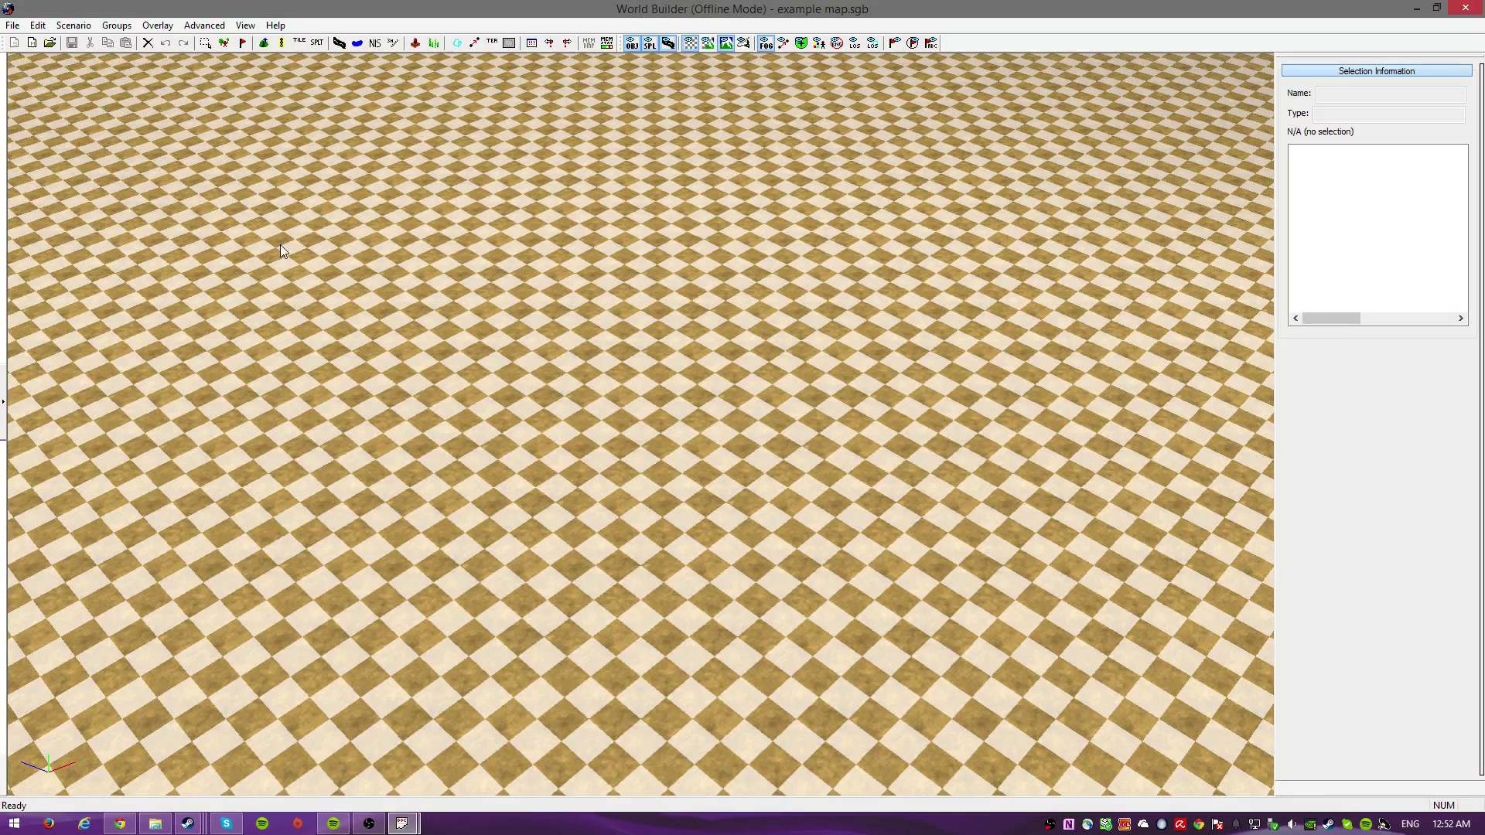
Hide the checkerboard overlay and turn off fog to reveal the sandy terrain.
scroll(554, 336, "down", 10)
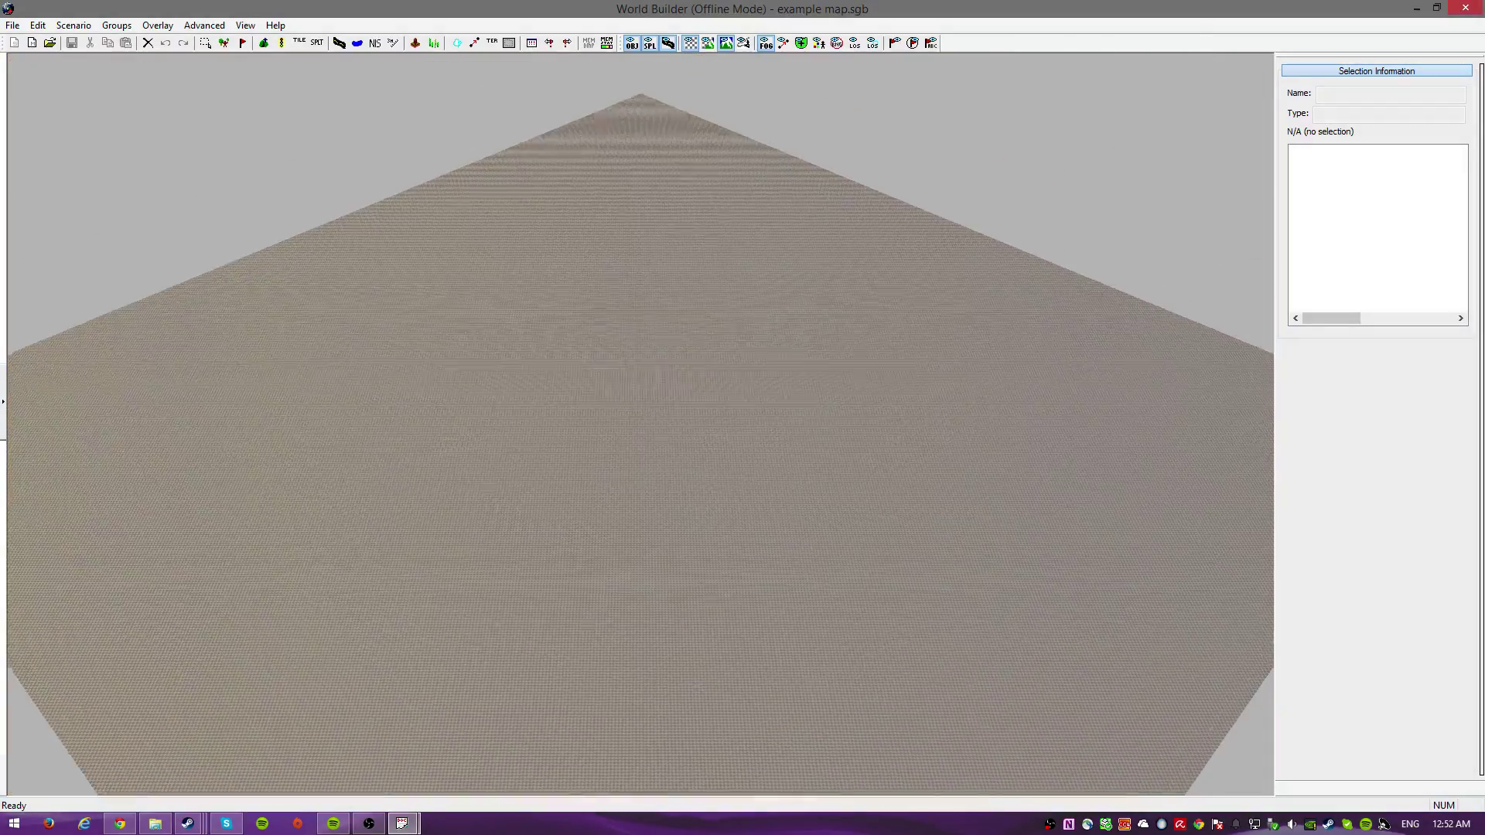
scroll(631, 679, "up", 10)
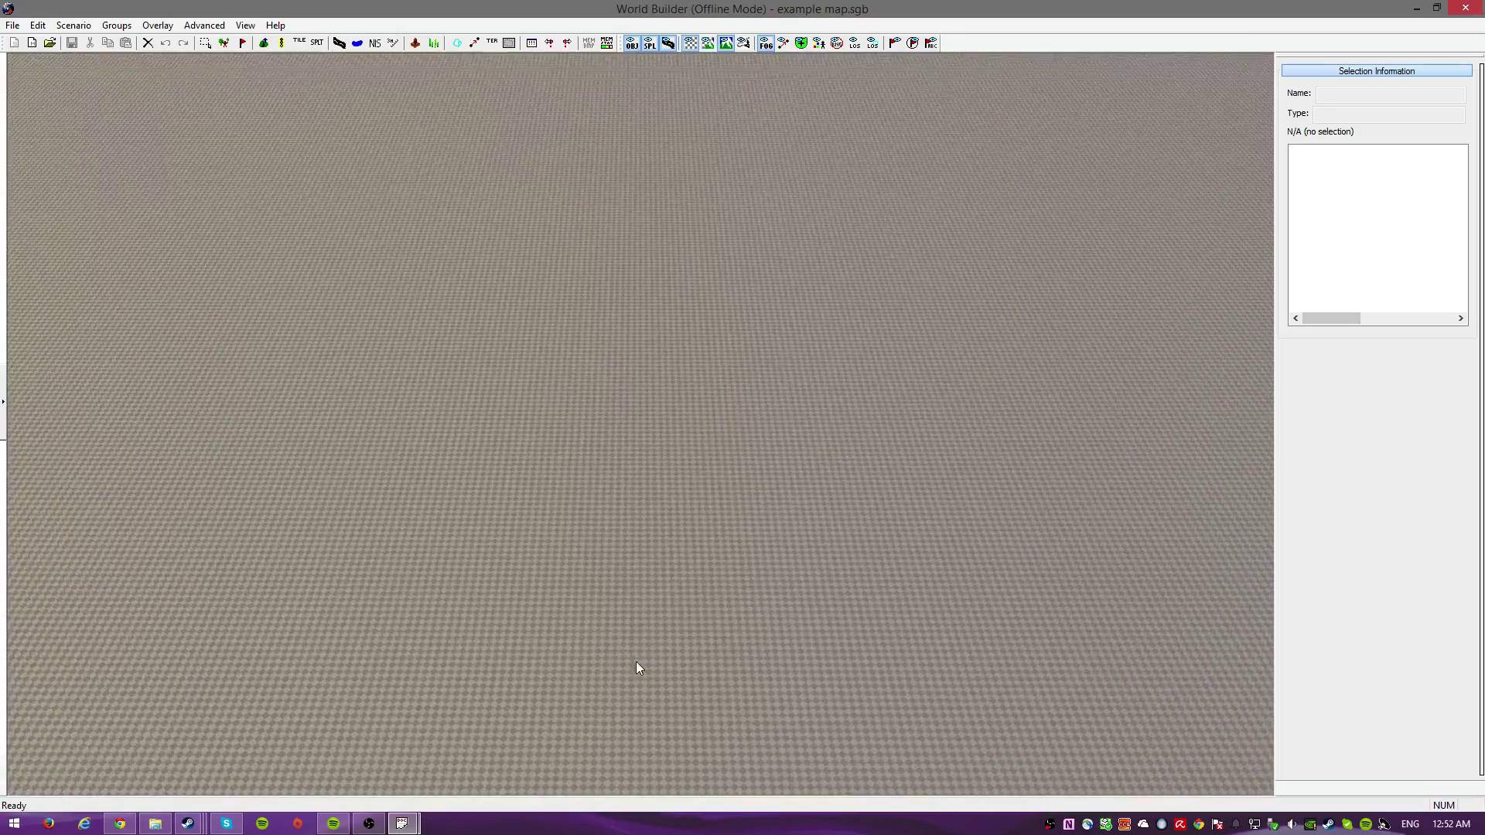
scroll(633, 671, "up", 3)
left_click(158, 25)
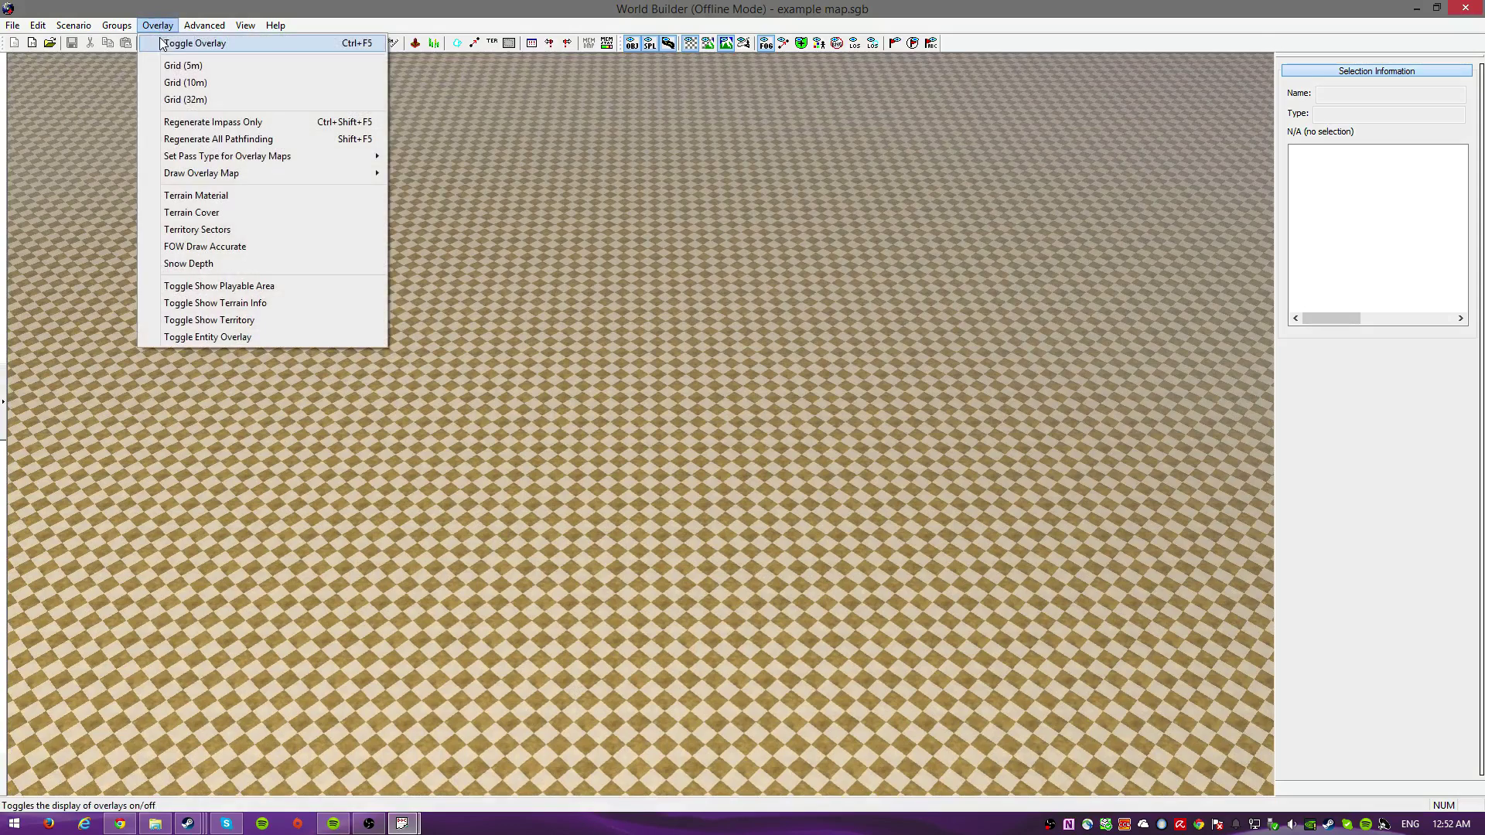
left_click(186, 40)
scroll(615, 692, "down", 5)
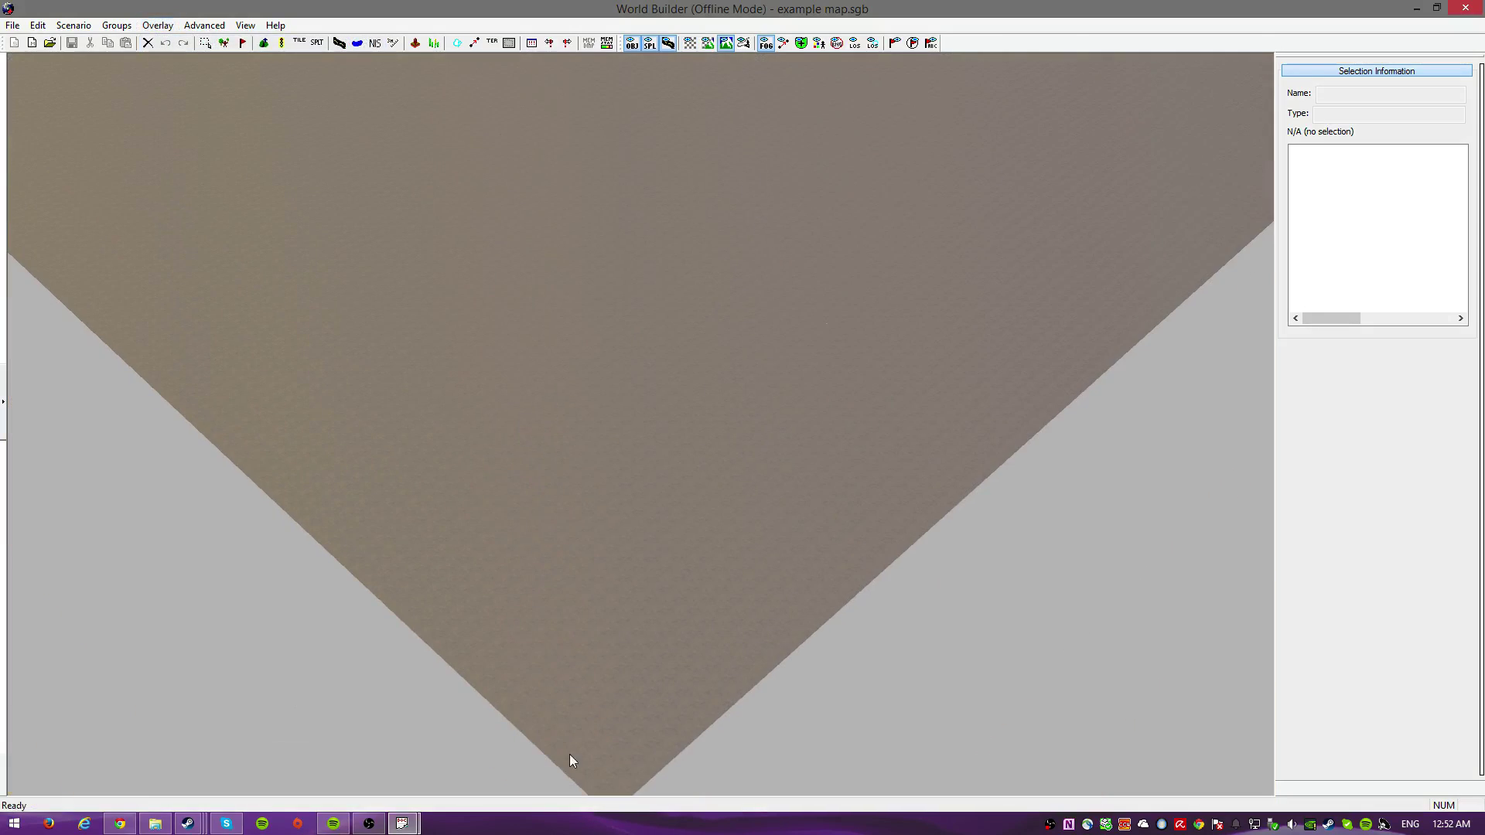
scroll(575, 577, "up", 3)
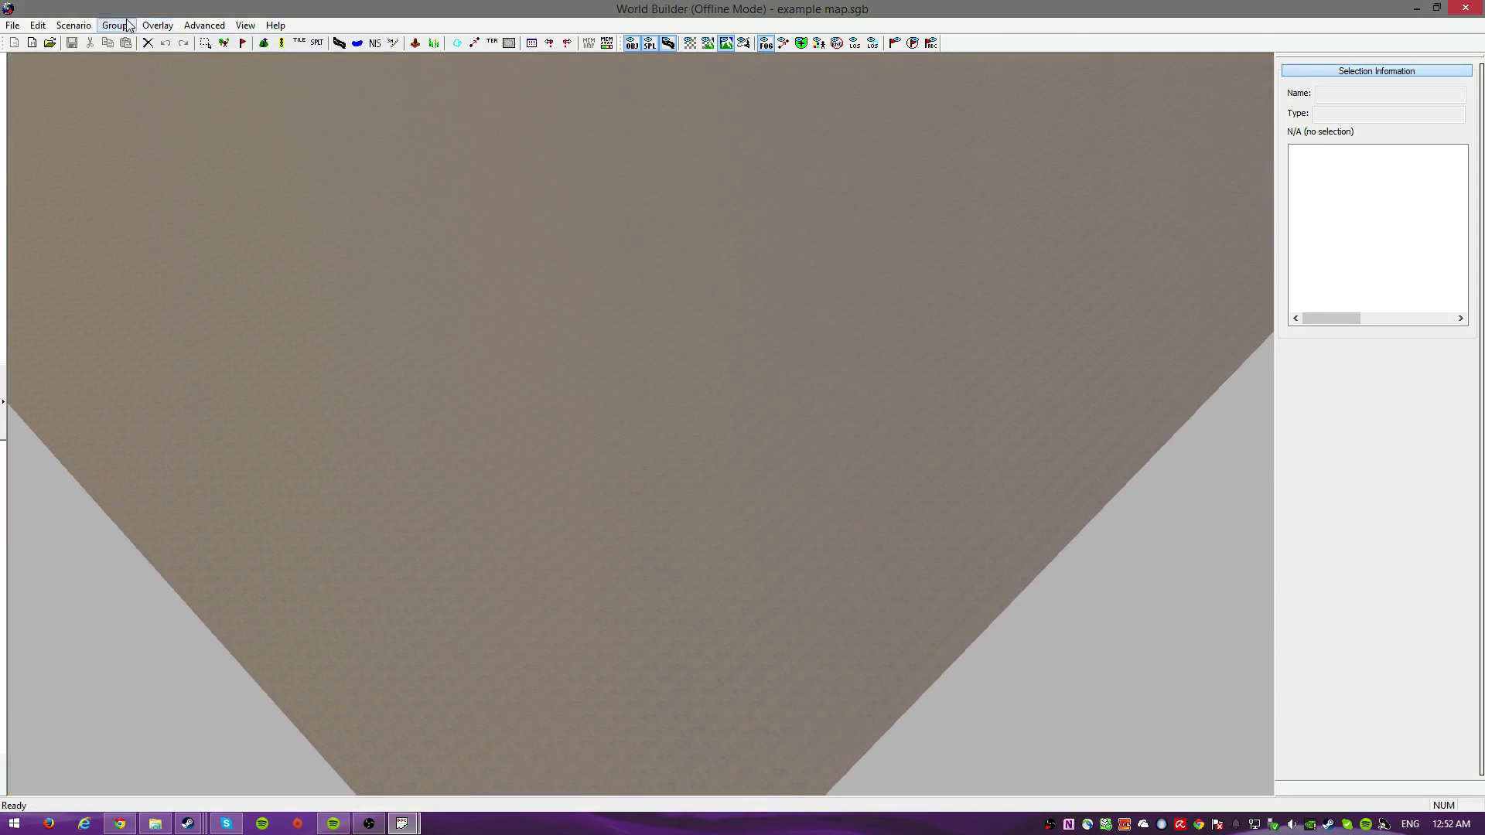
left_click(765, 44)
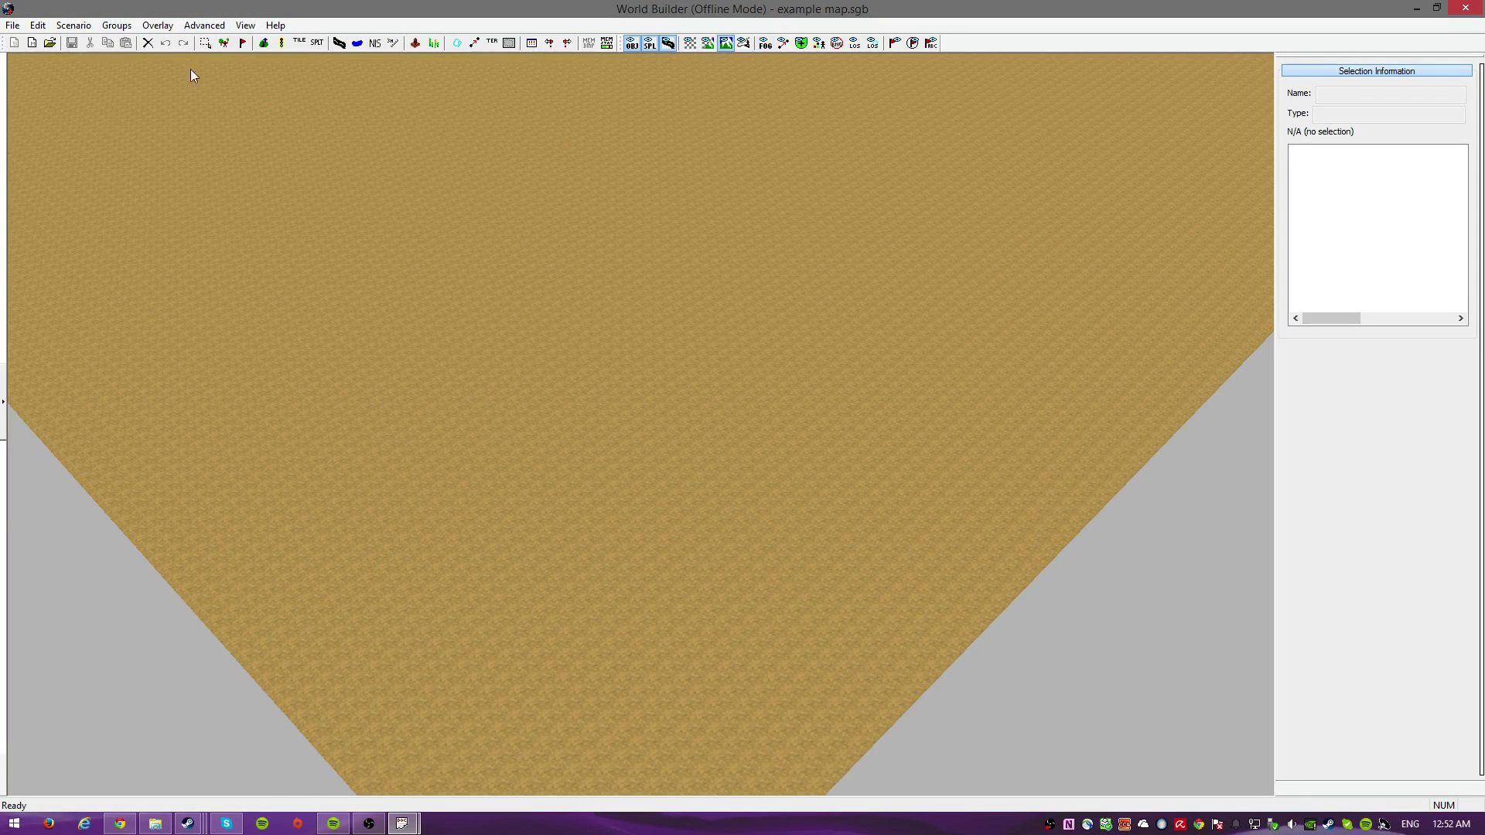
Show the red playable-area boundary and pan so its corner is in view.
scroll(562, 270, "up", 2)
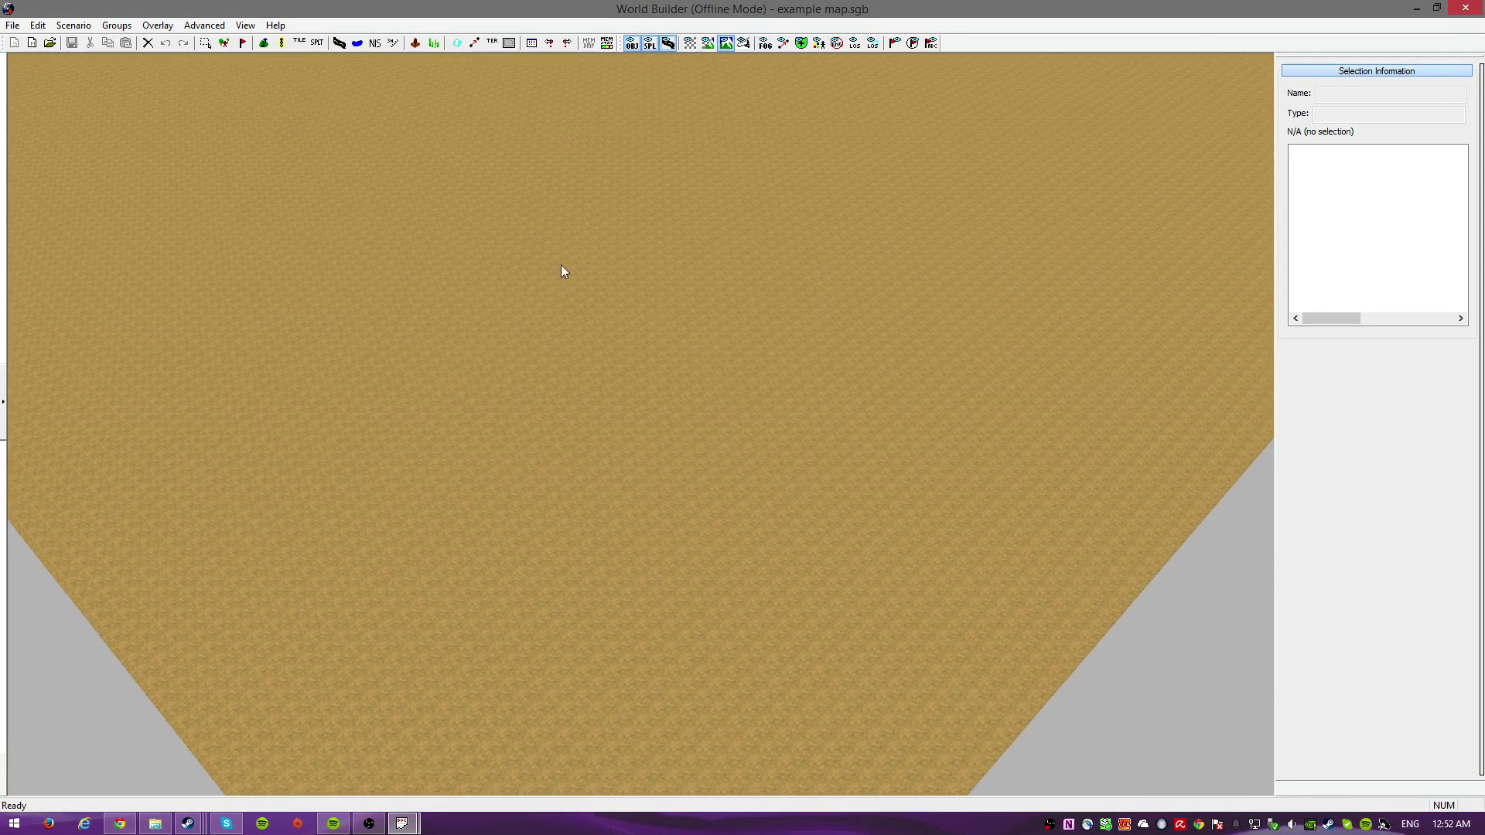
left_click(59, 26)
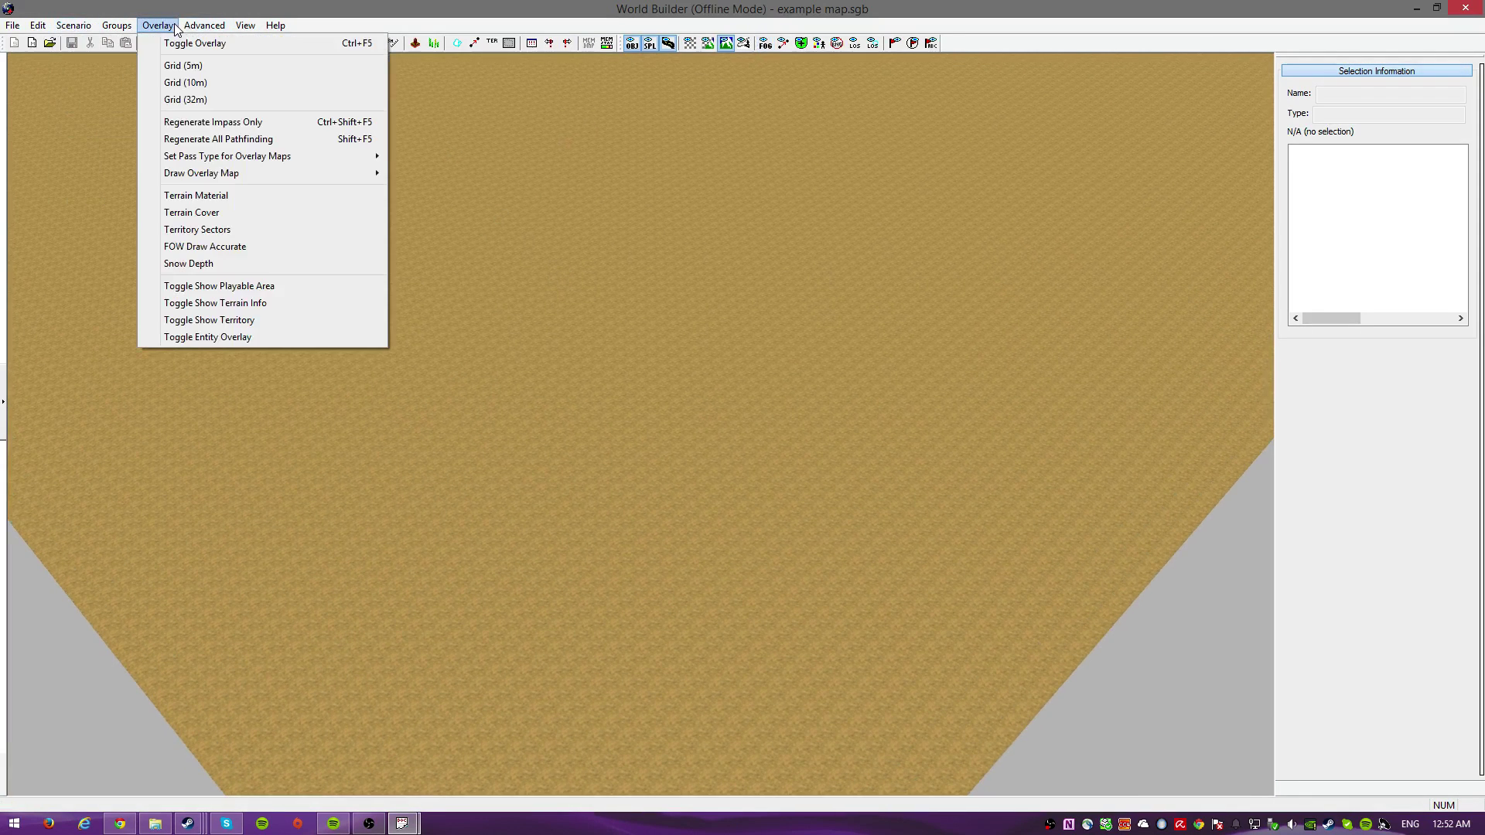
left_click(193, 288)
left_click(368, 824)
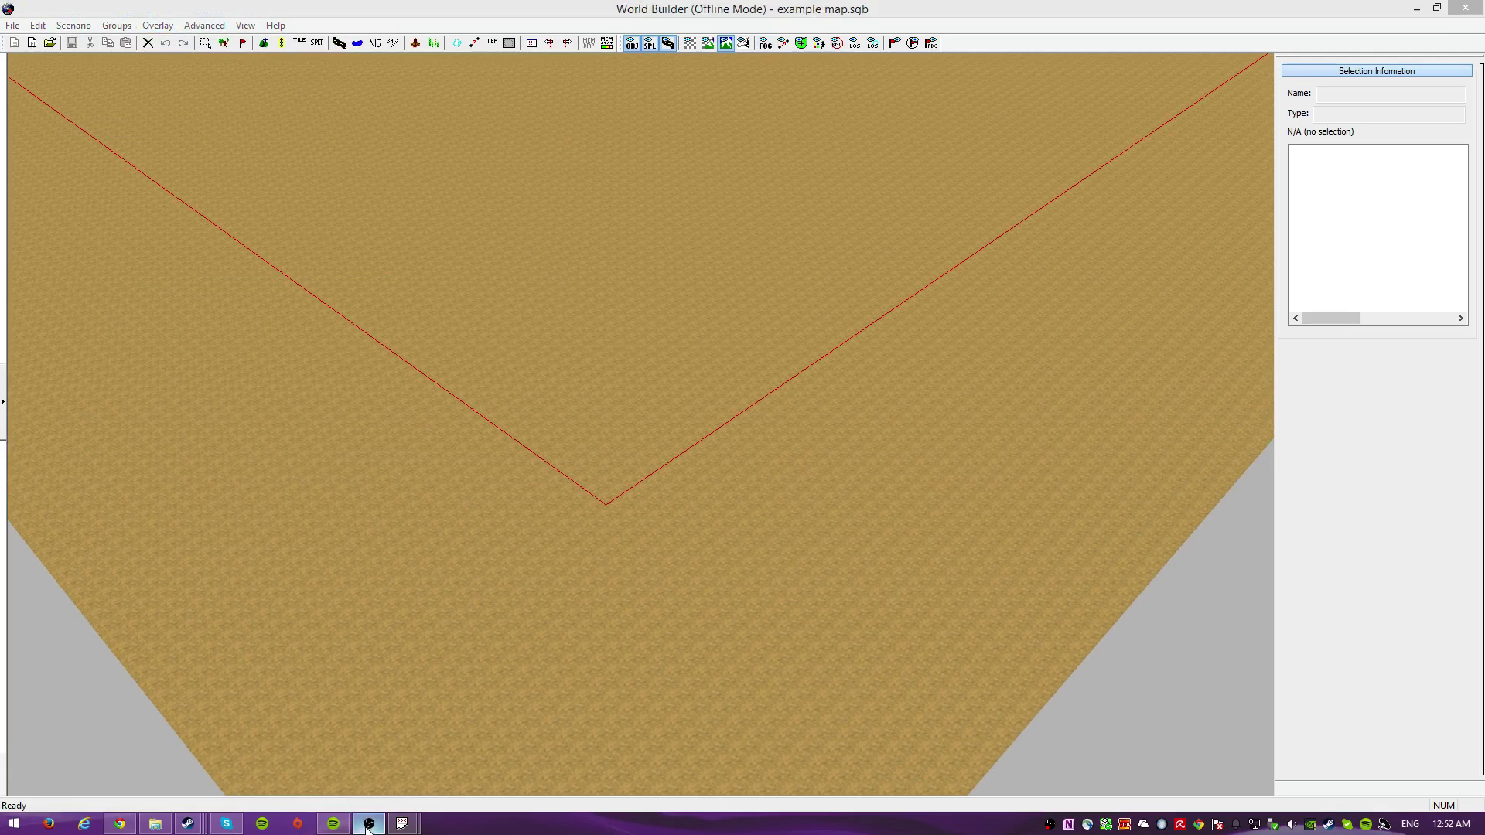
left_click(368, 829)
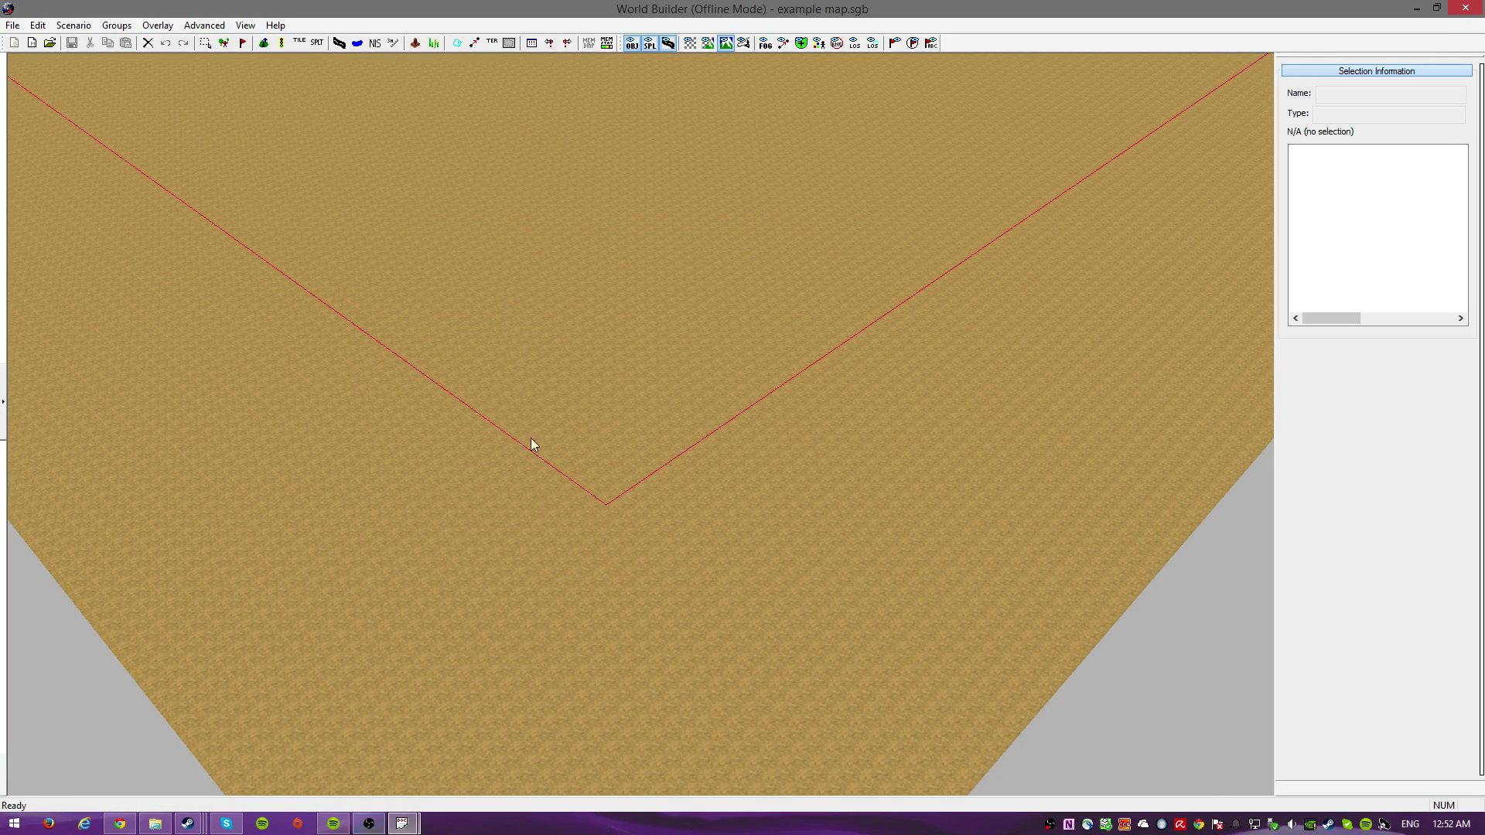
right_click_drag(531, 442, 590, 638)
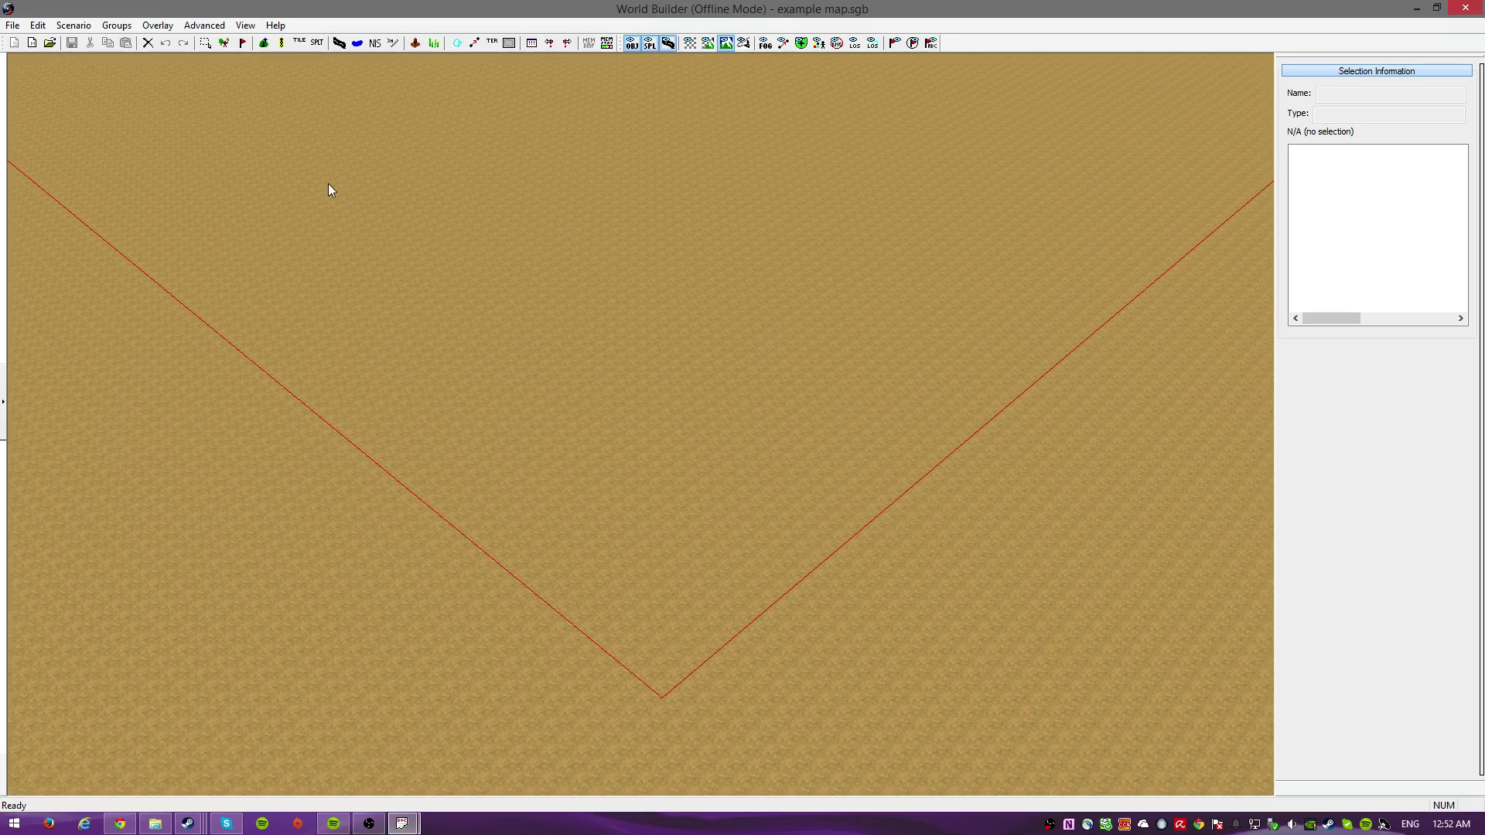
Switch to Object Placement and expand ebps > gameplay down to starting_position.
left_click(224, 42)
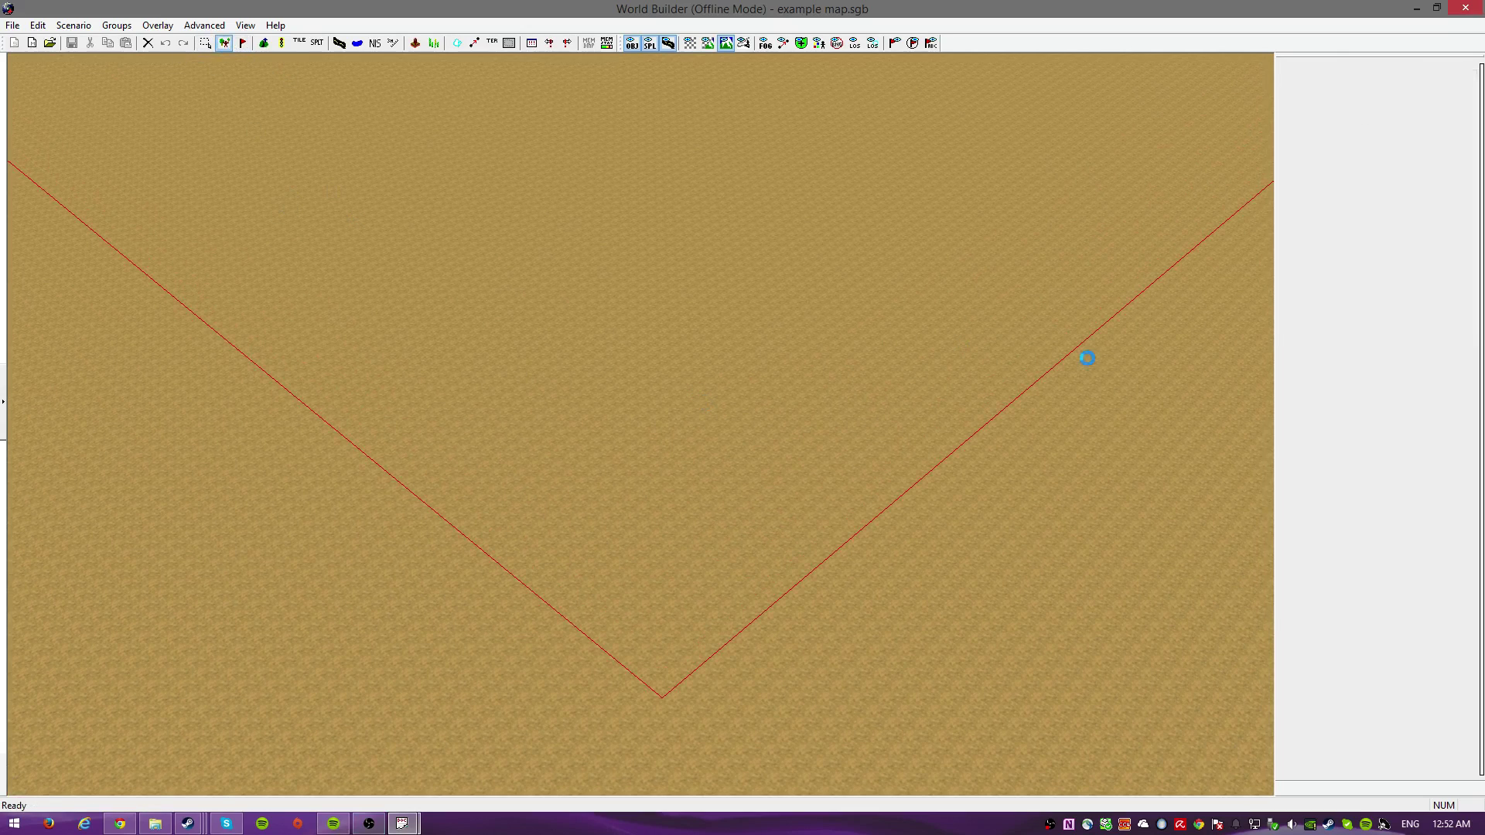
left_click(1317, 463)
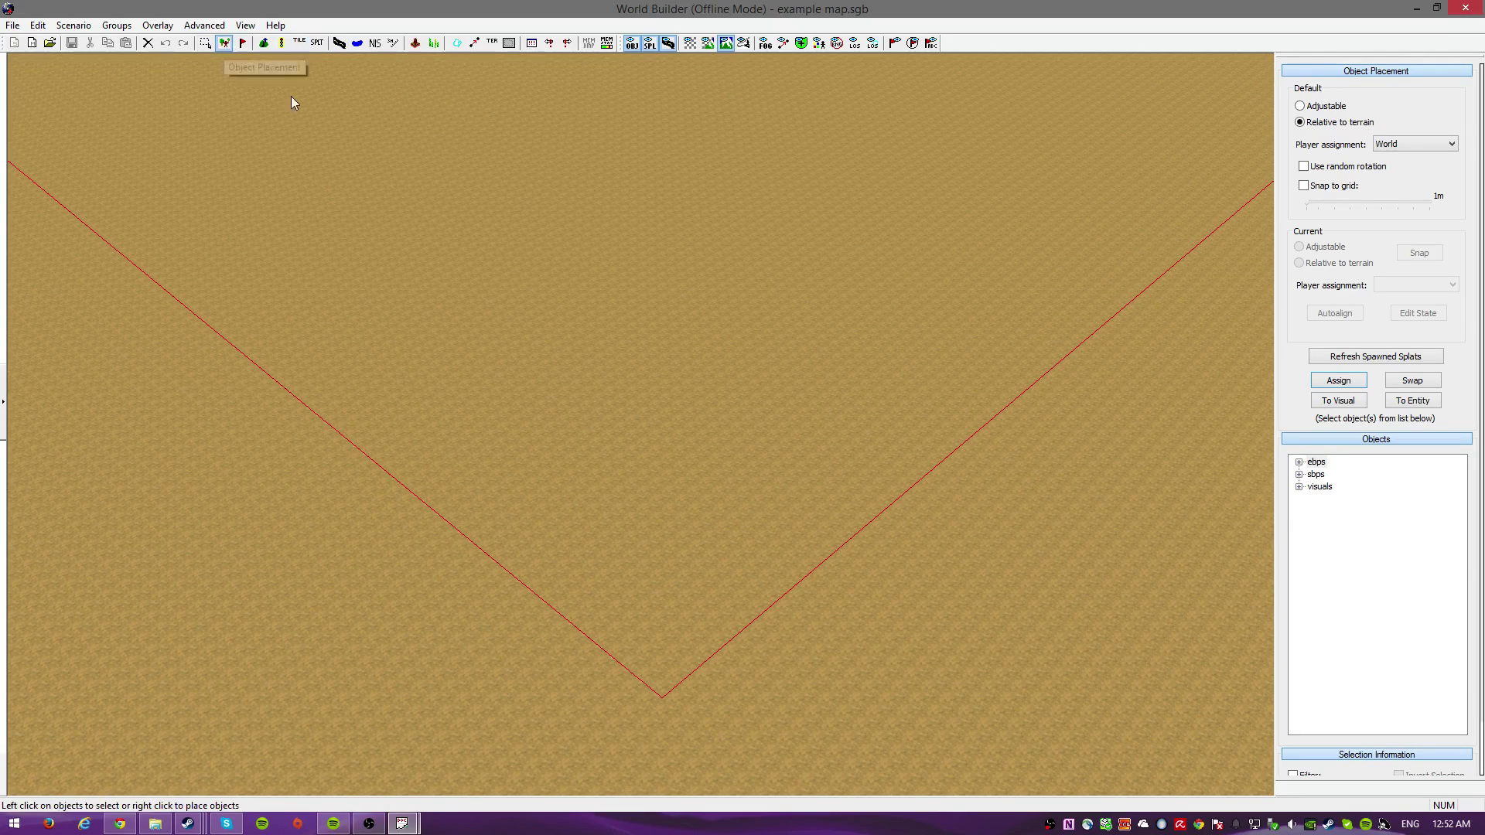
left_click(1299, 462)
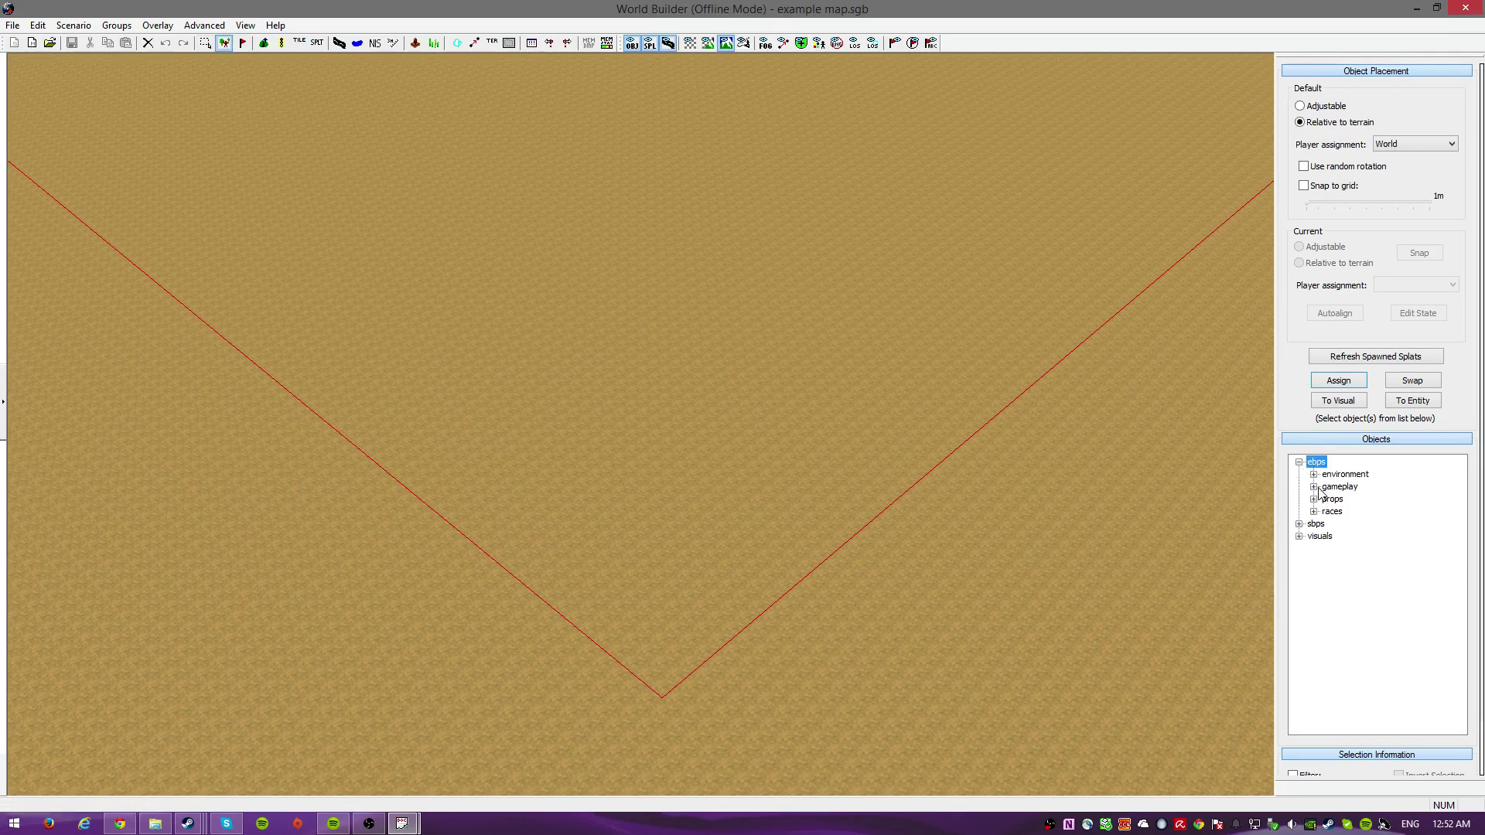
left_click(1314, 488)
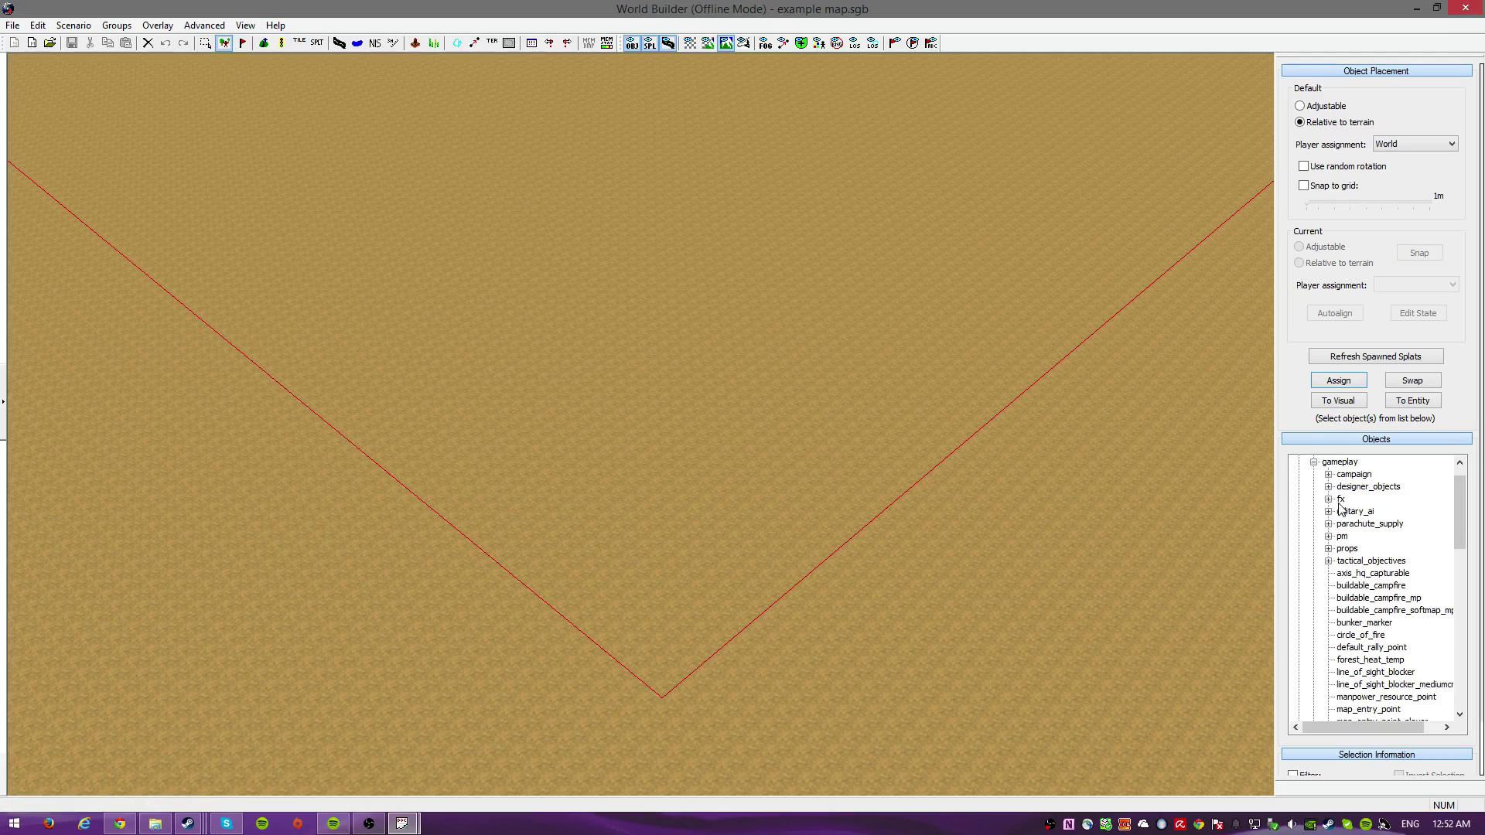
left_click_drag(1460, 543, 1474, 672)
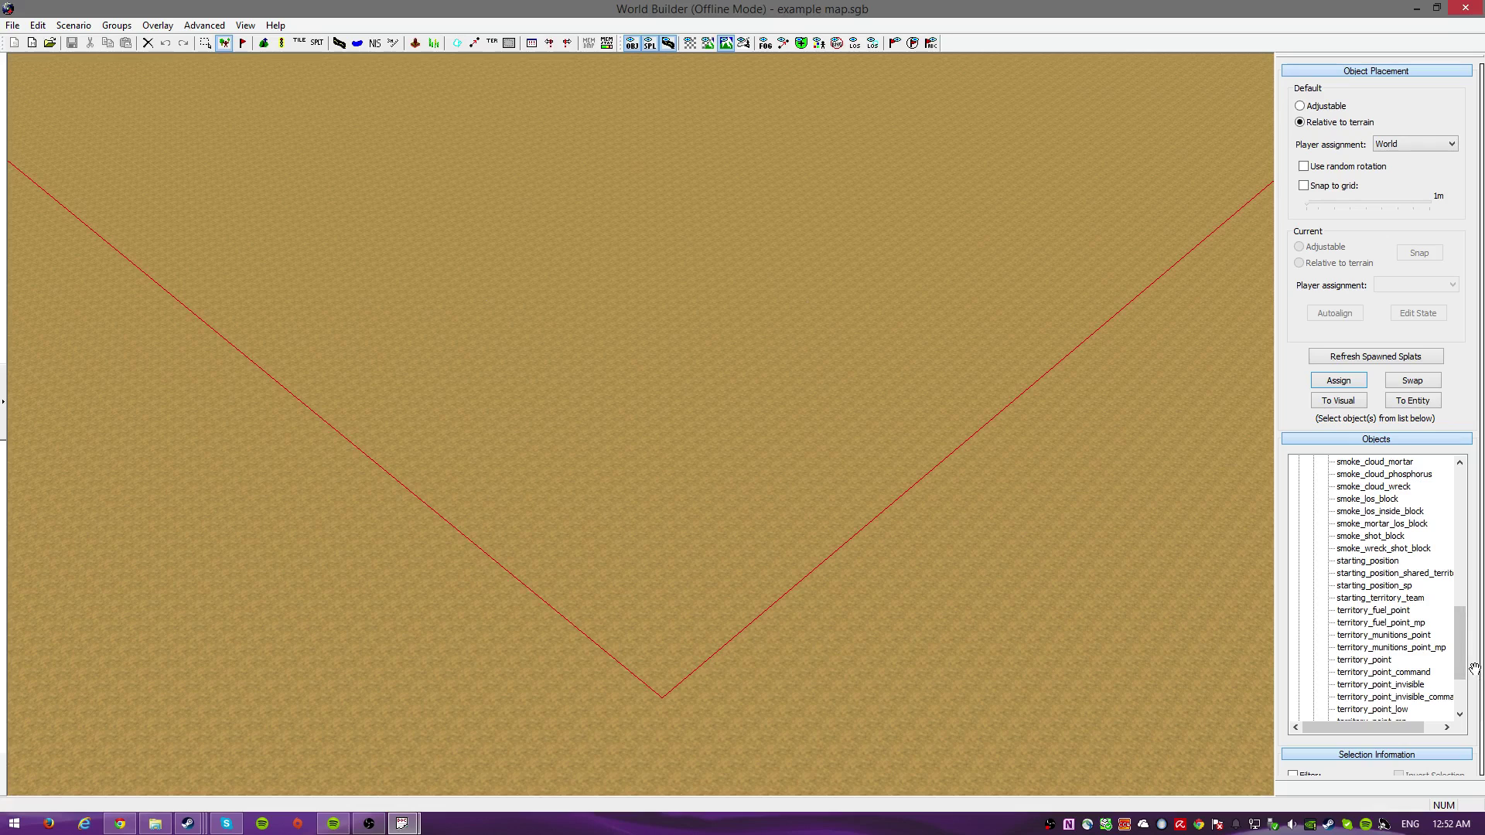
mouse_move(1459, 646)
left_mouse_down()
mouse_move(1458, 700)
mouse_move(1457, 641)
left_mouse_up()
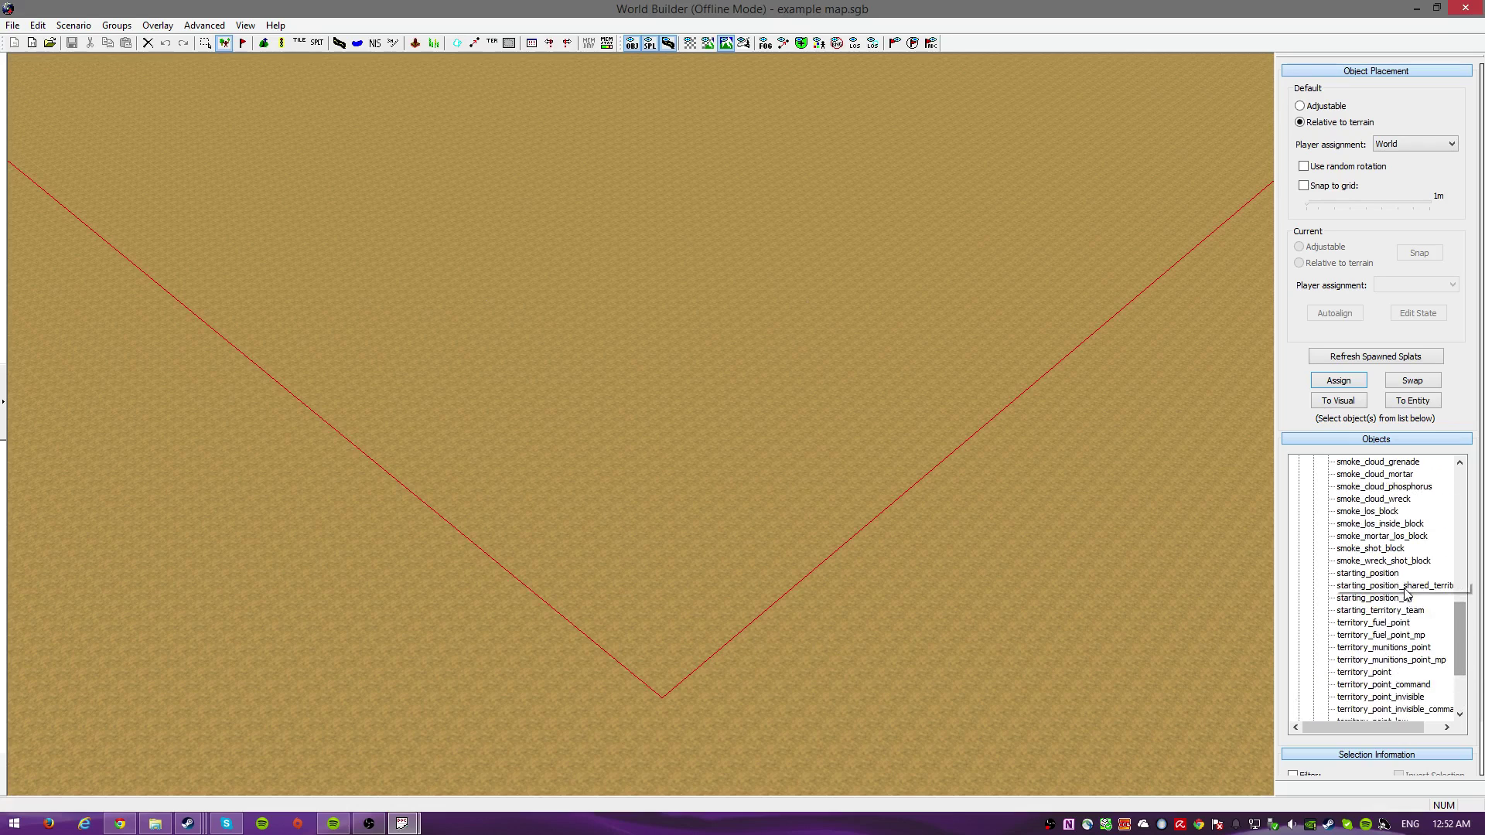
middle_click_drag(756, 454, 737, 538)
Place two starting_position objects, left and right, and drag them into place.
right_click(435, 527)
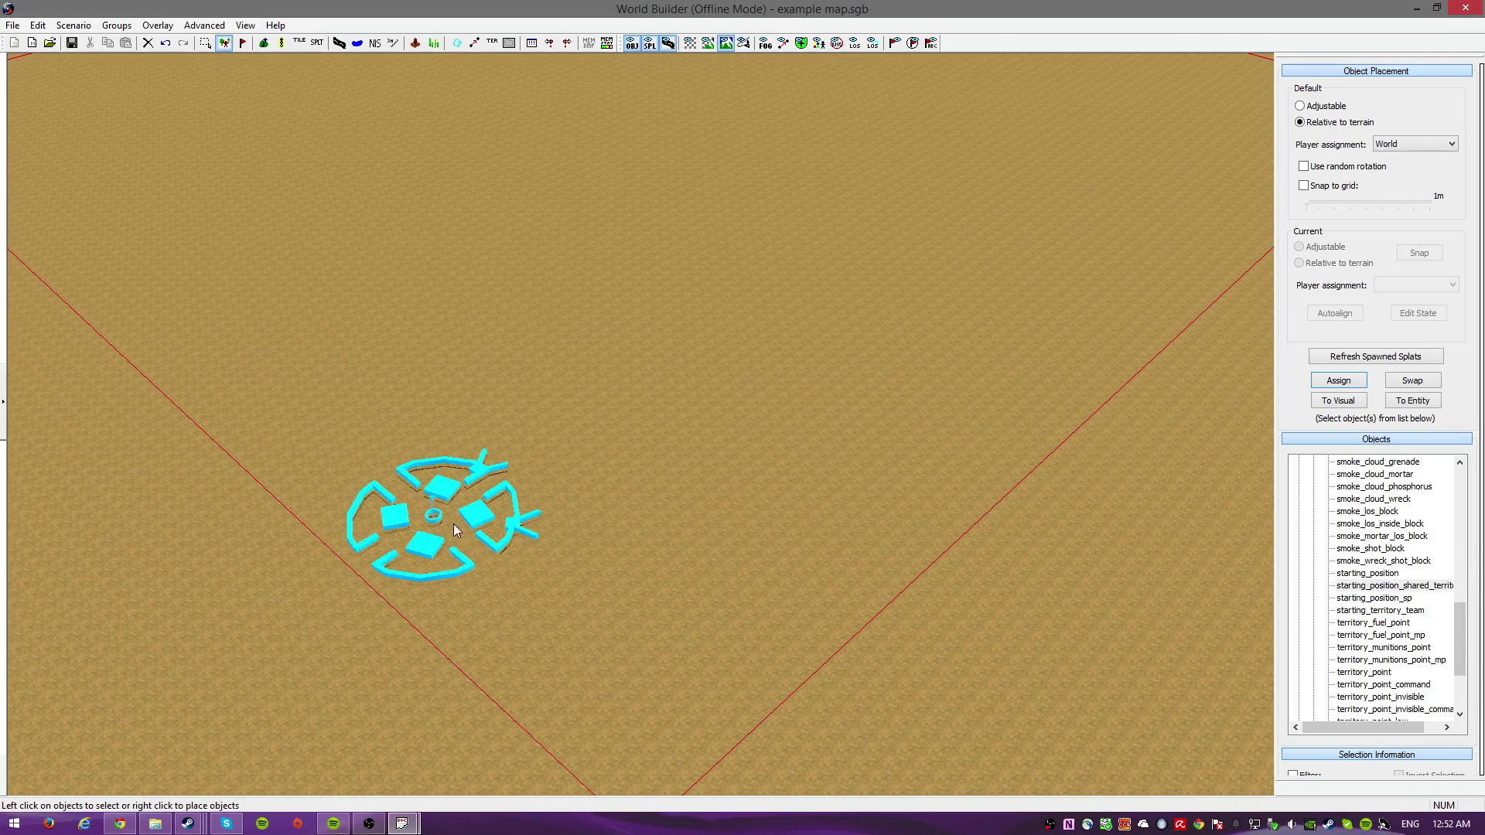
right_click(887, 504)
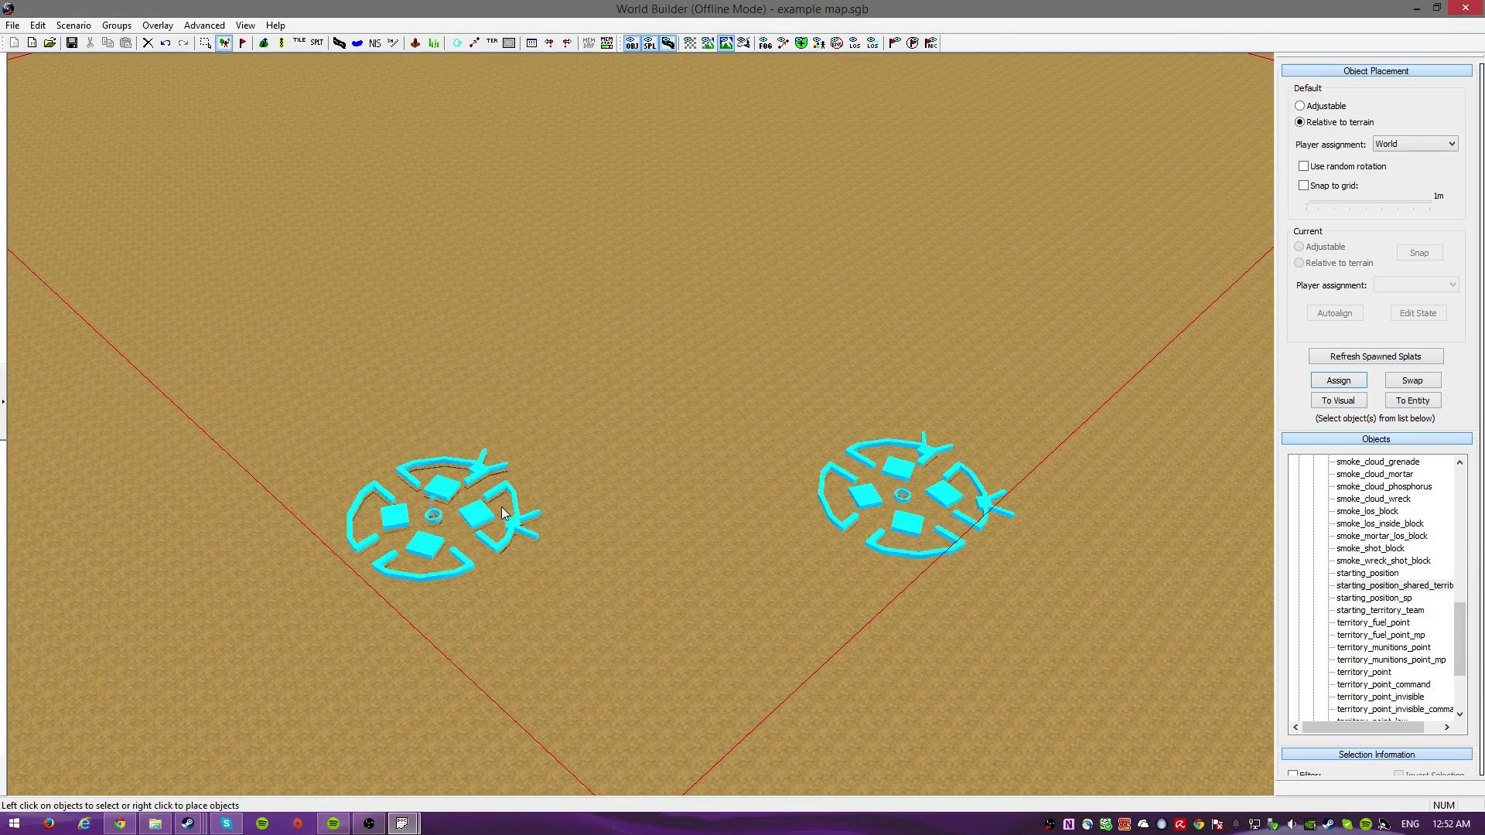
left_click_drag(484, 513, 523, 444)
left_click_drag(911, 516, 877, 458)
left_click_drag(505, 438, 491, 412)
left_click(721, 480)
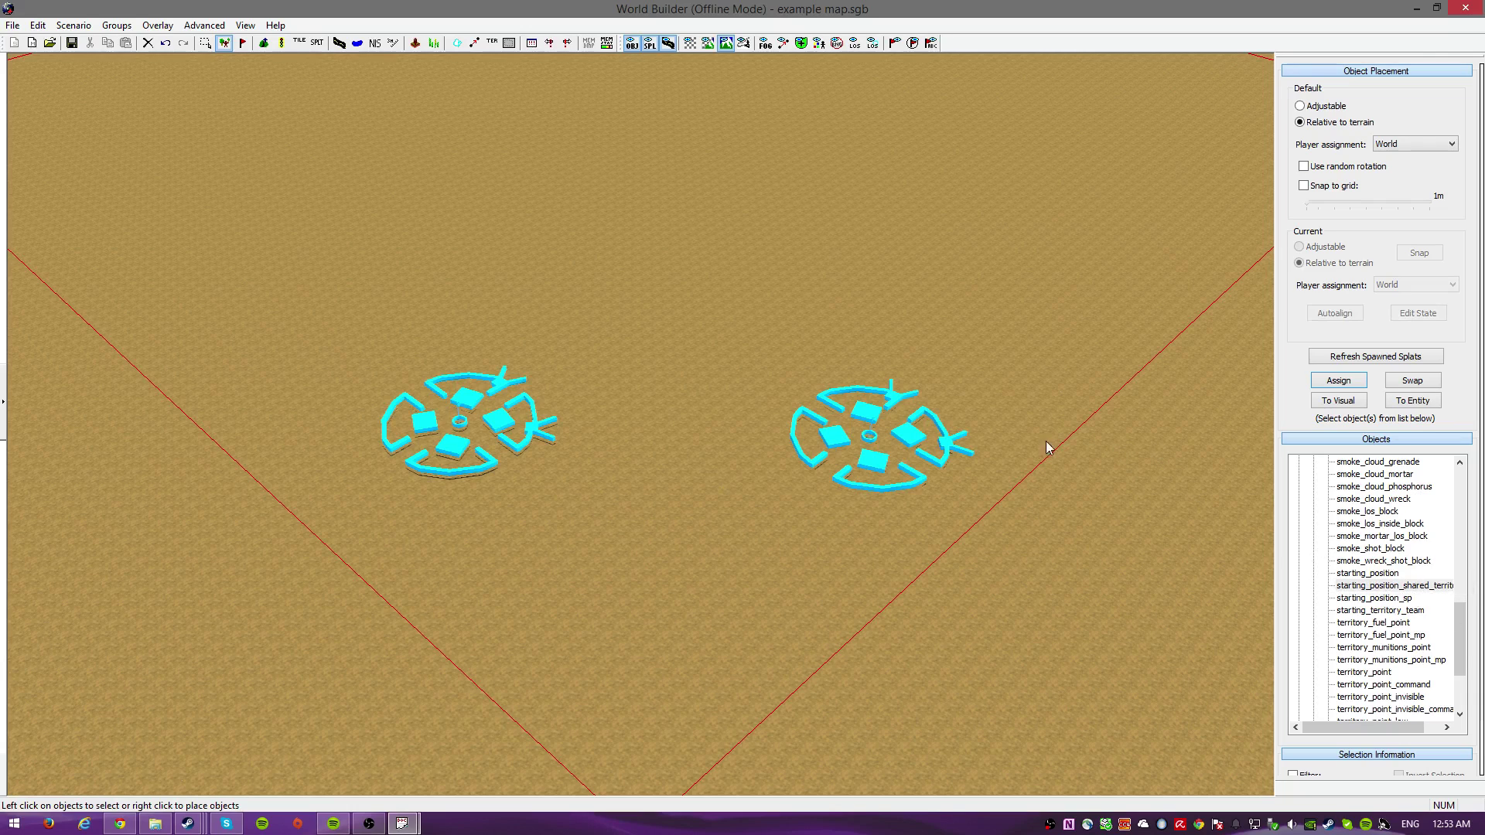
left_click(871, 470)
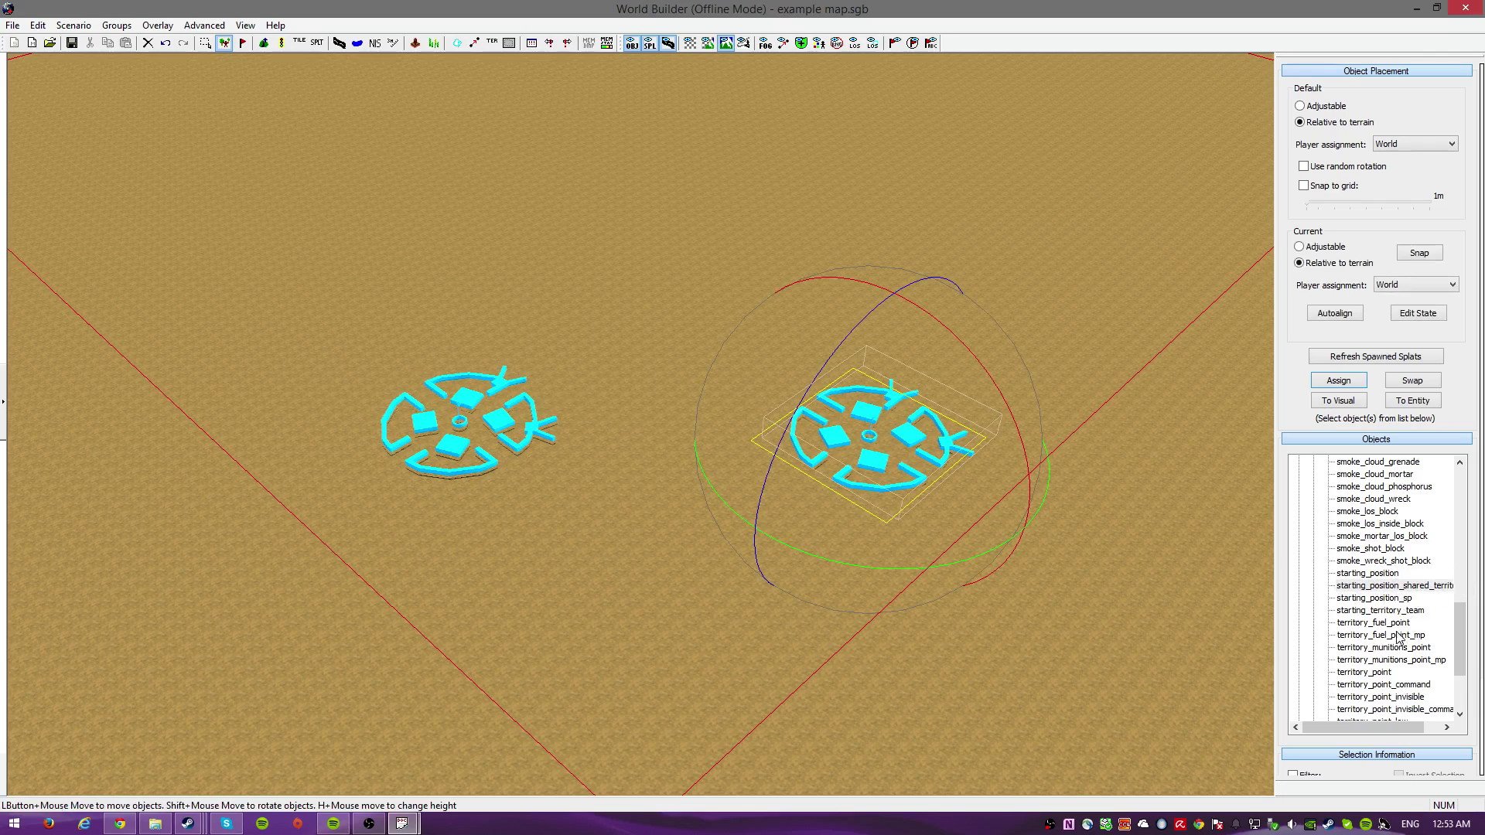
Place a starting_territory_team marker between the bases and move it up the map.
left_click(1381, 611)
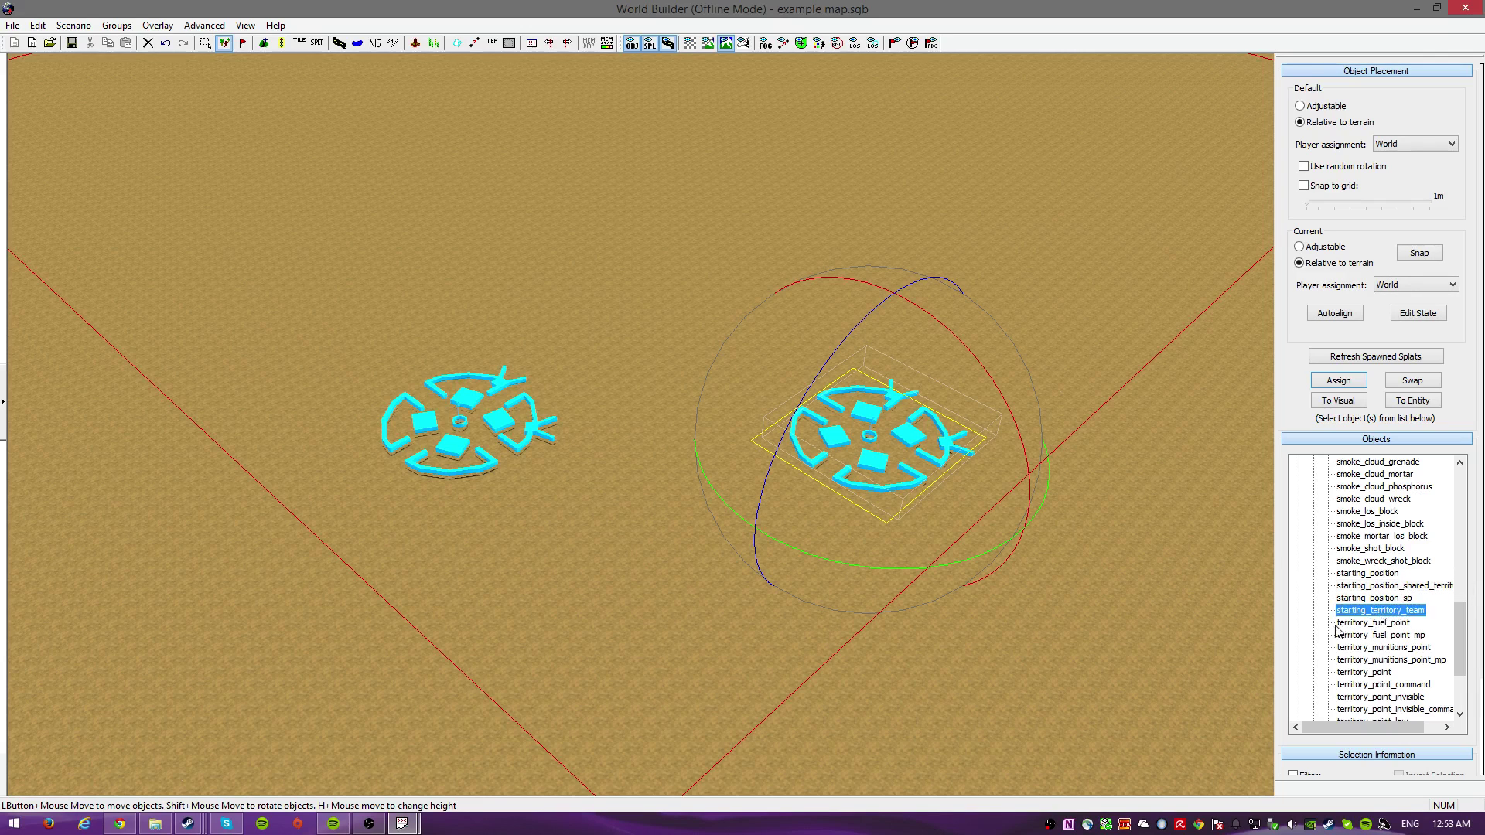
left_click(654, 340)
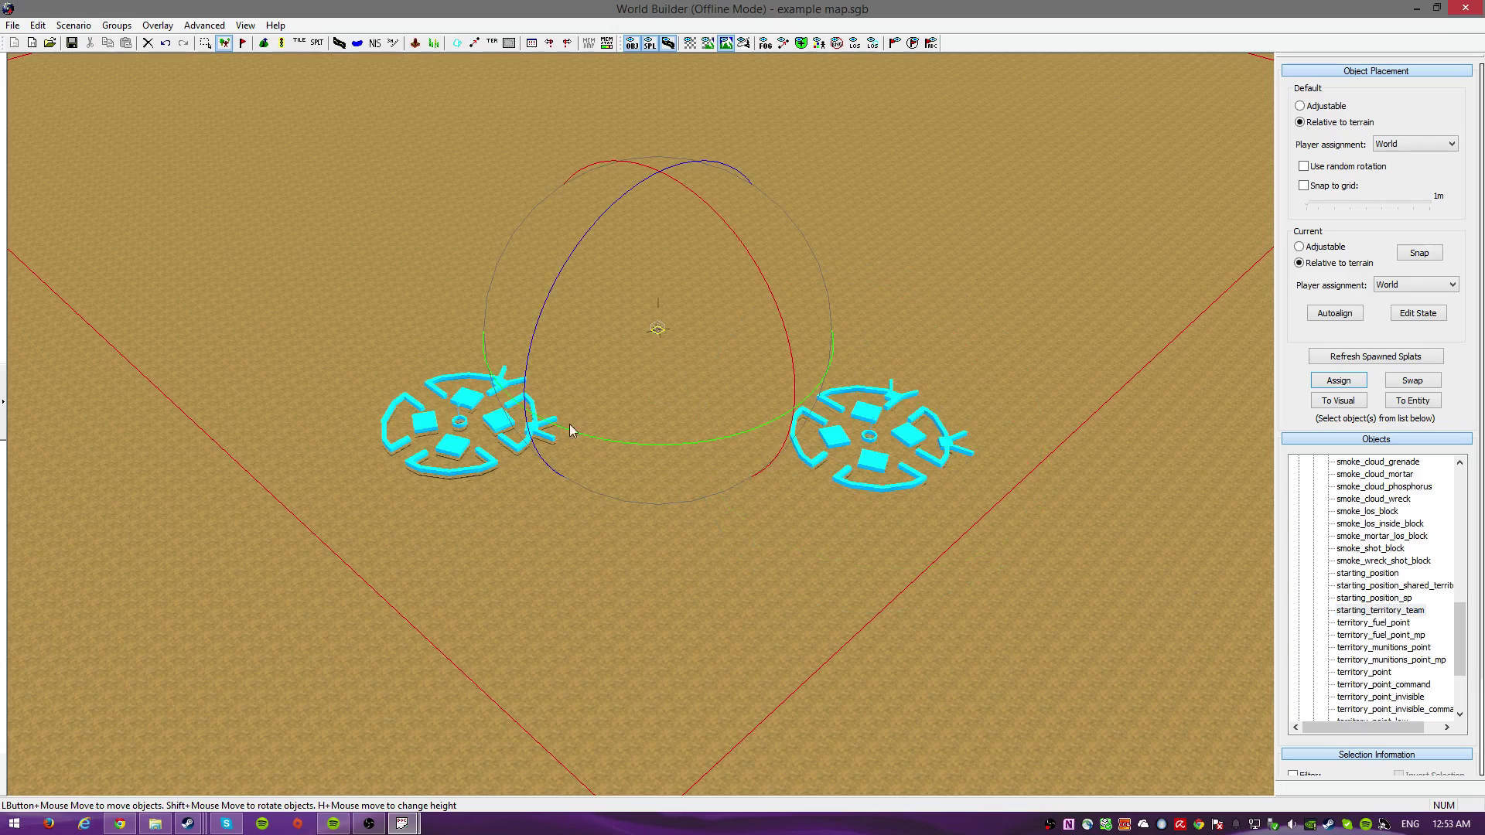
left_click(487, 428)
left_click(830, 439)
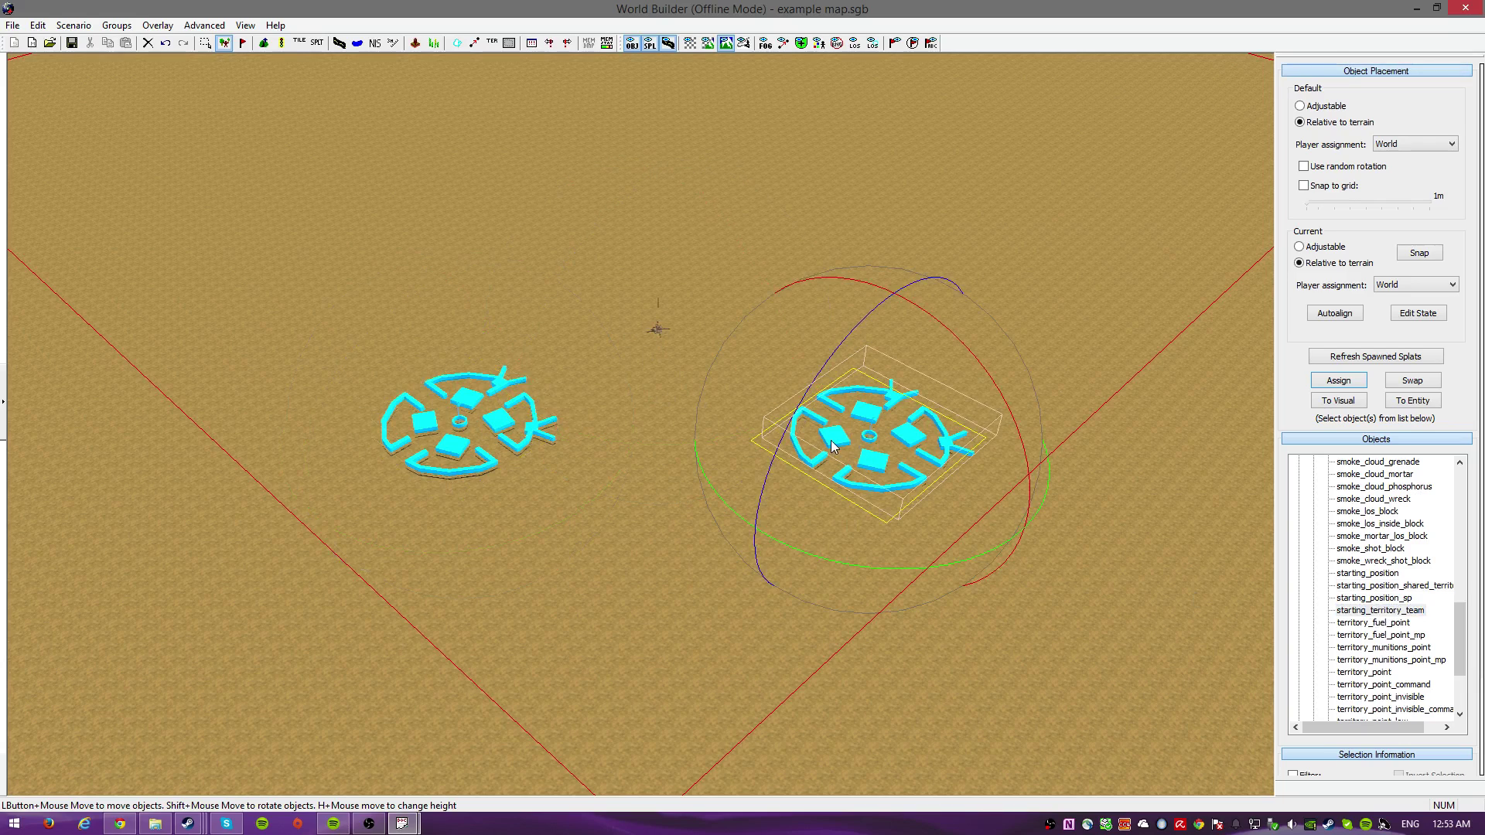
scroll(761, 457, "up", 3)
middle_click_drag(742, 395, 742, 306)
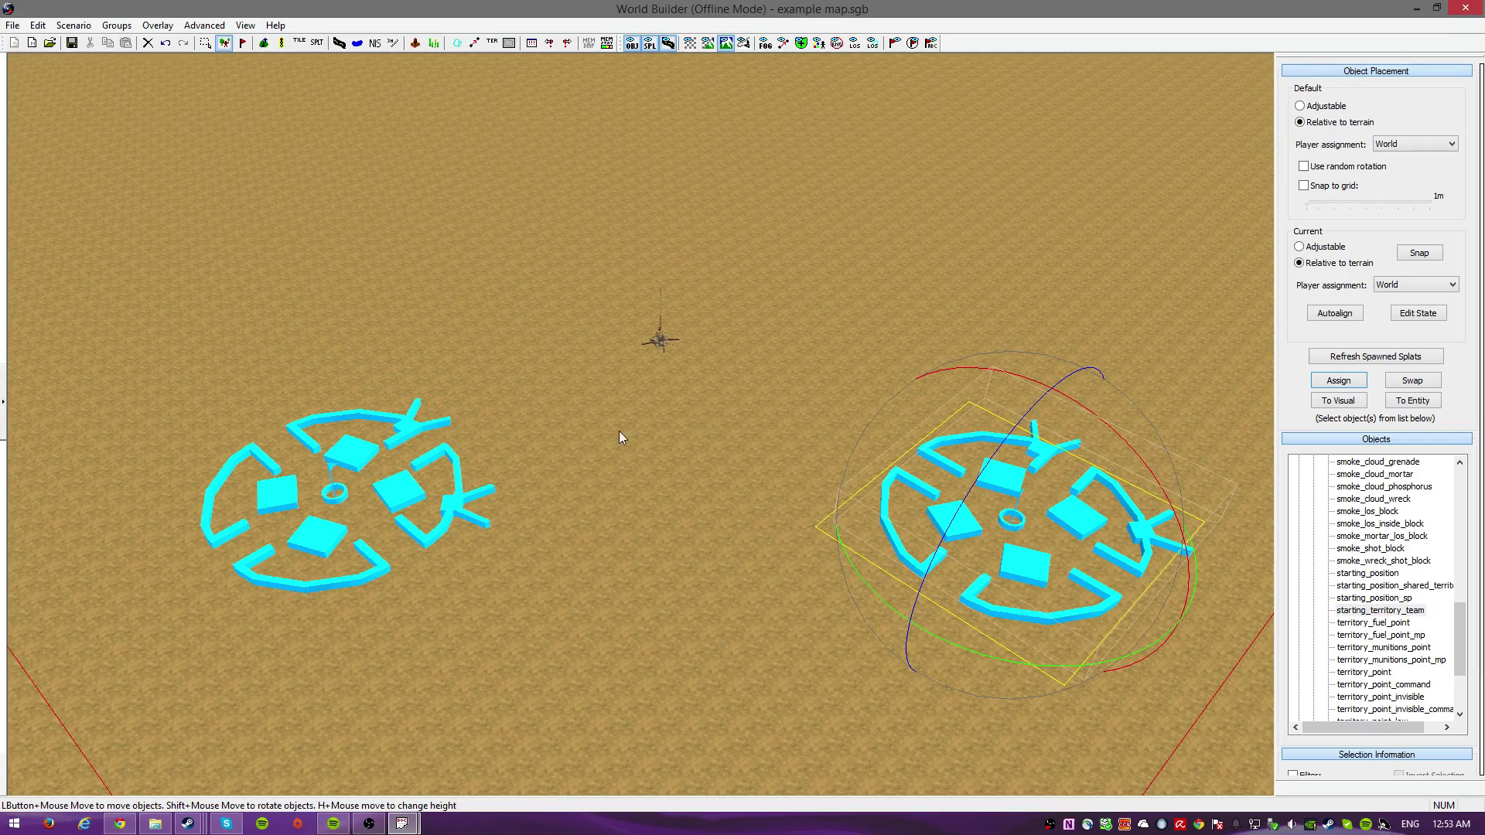
left_click_drag(656, 340, 674, 264)
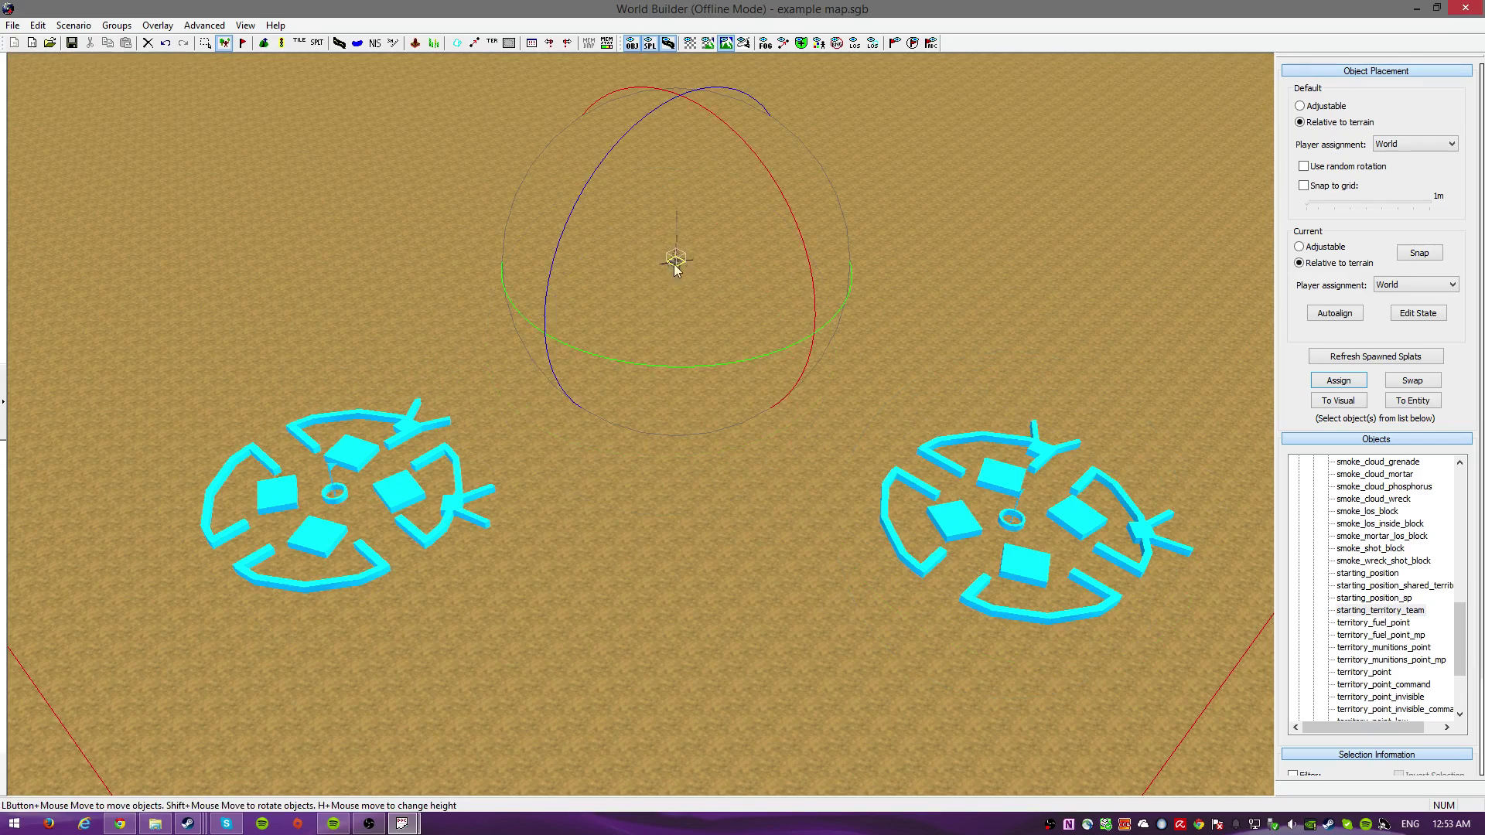
scroll(674, 264, "up", 3)
right_click_drag(674, 265, 759, 429)
Delete the extra territory_fuel_point from the upper-left of the terrain.
scroll(760, 429, "up", 8)
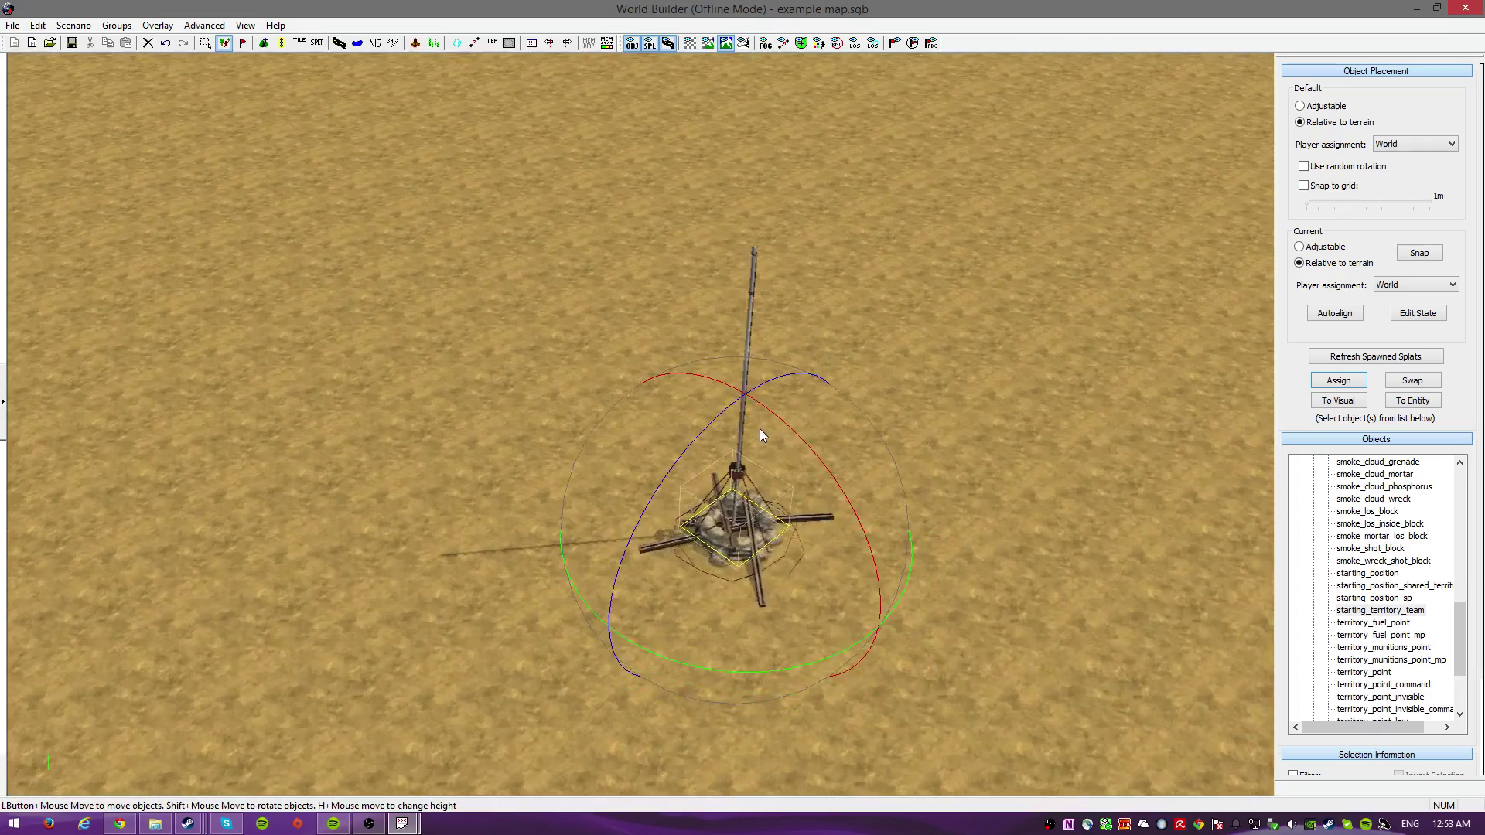
scroll(760, 428, "down", 3)
scroll(761, 430, "up", 7)
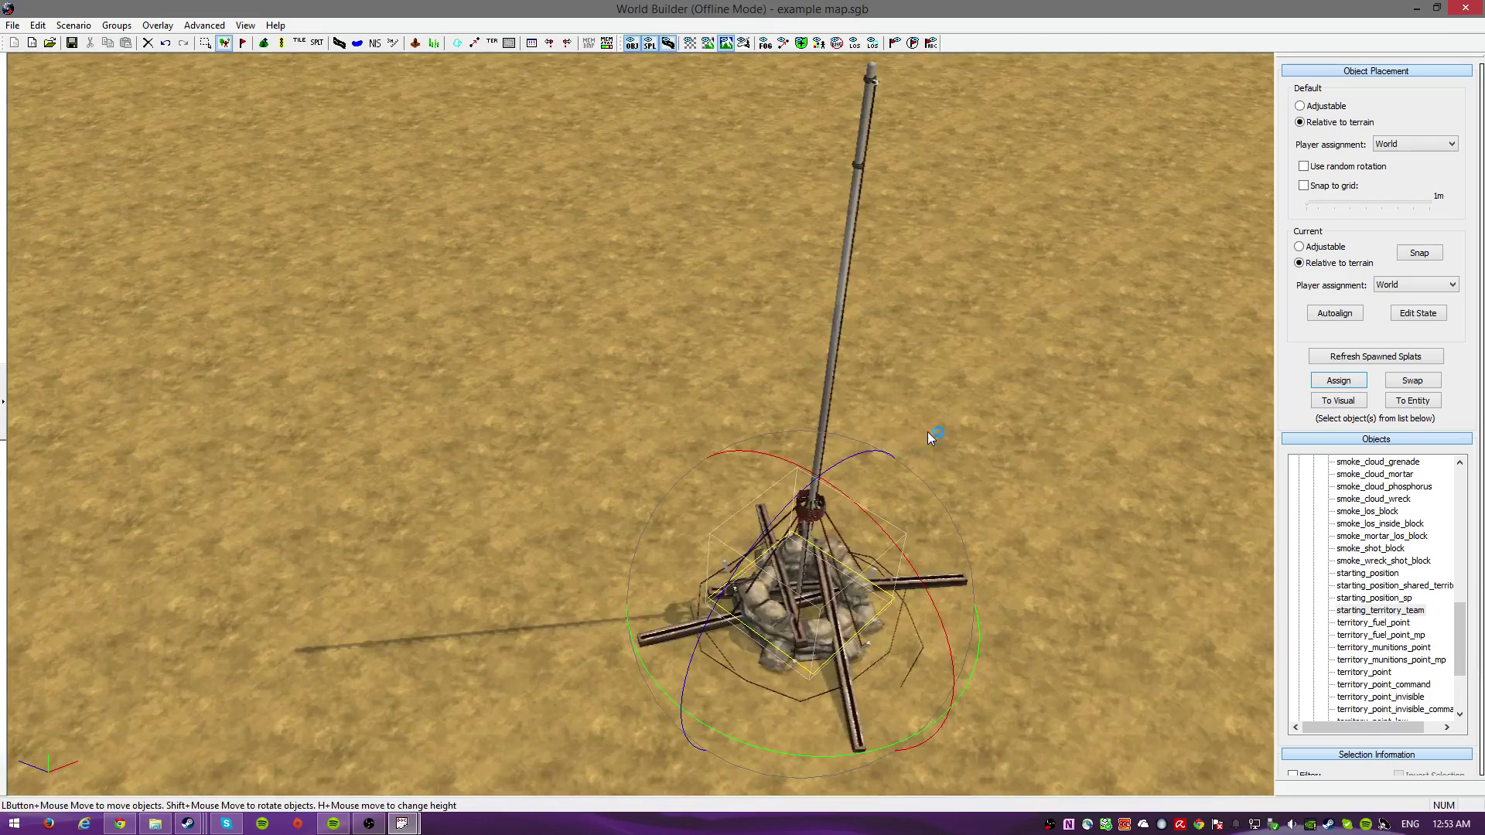
scroll(930, 438, "down", 2)
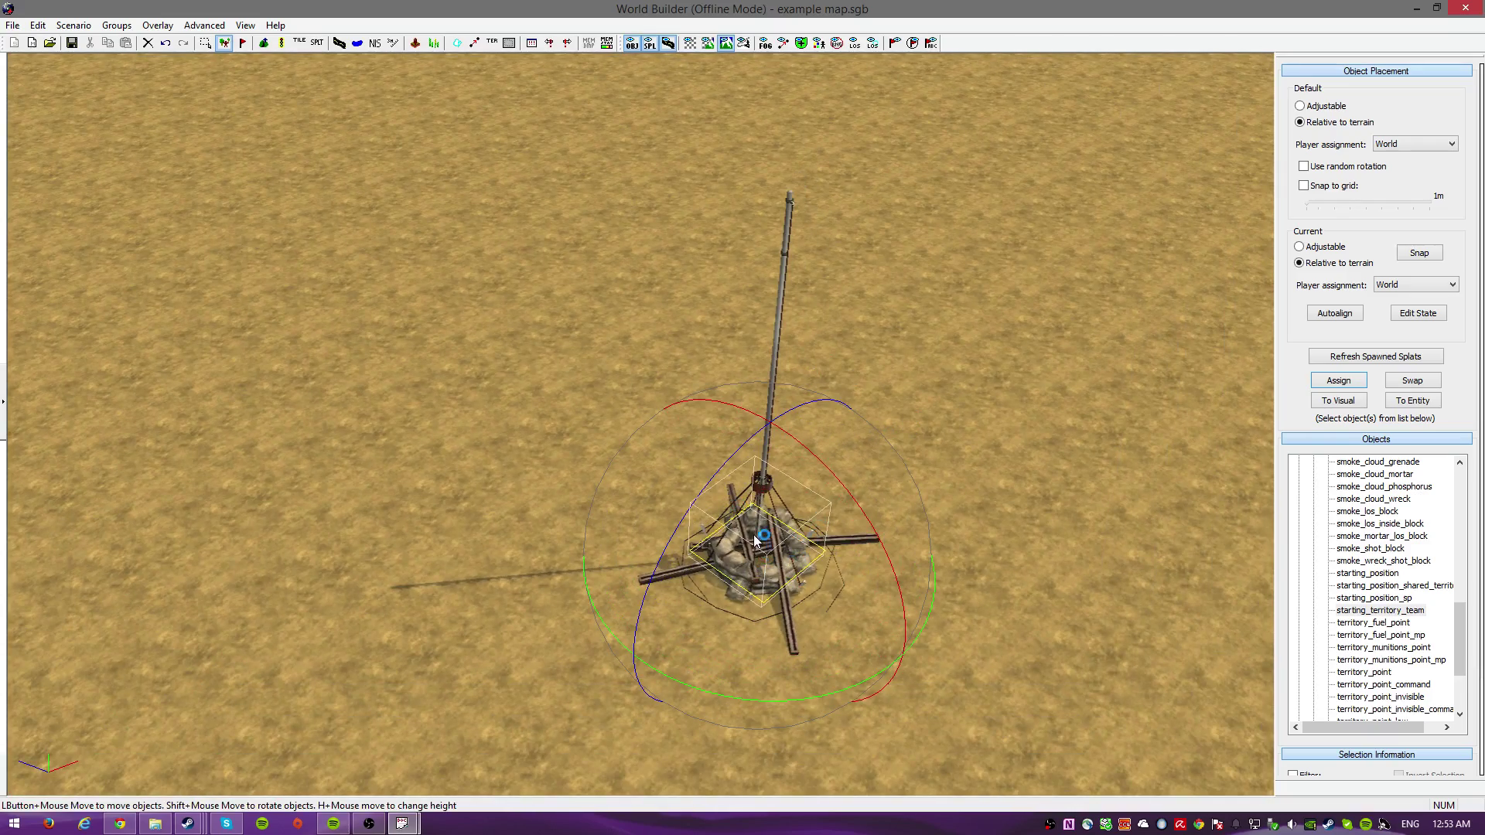
left_click(1387, 623)
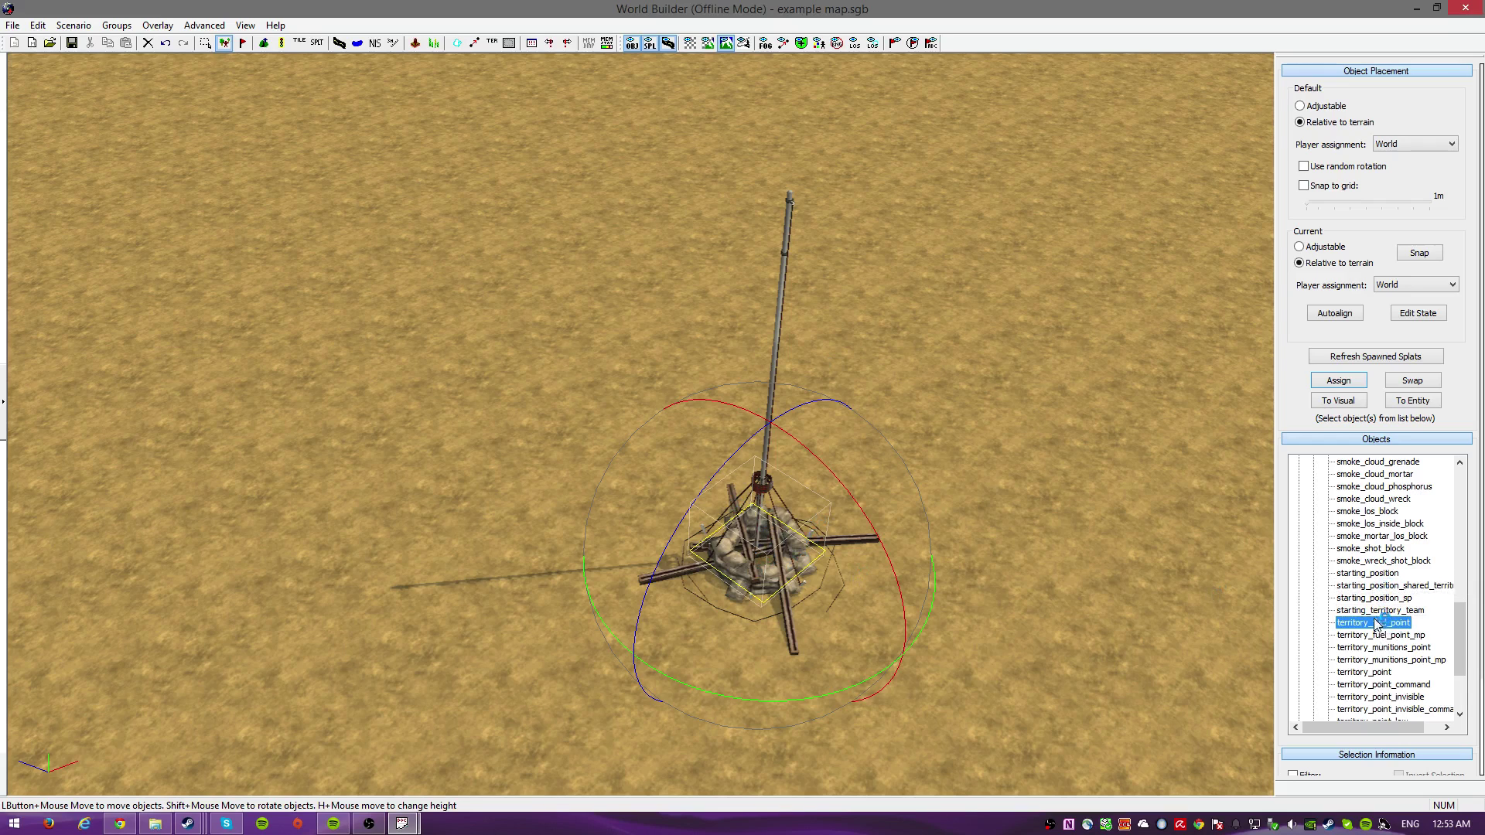
left_click(1383, 647)
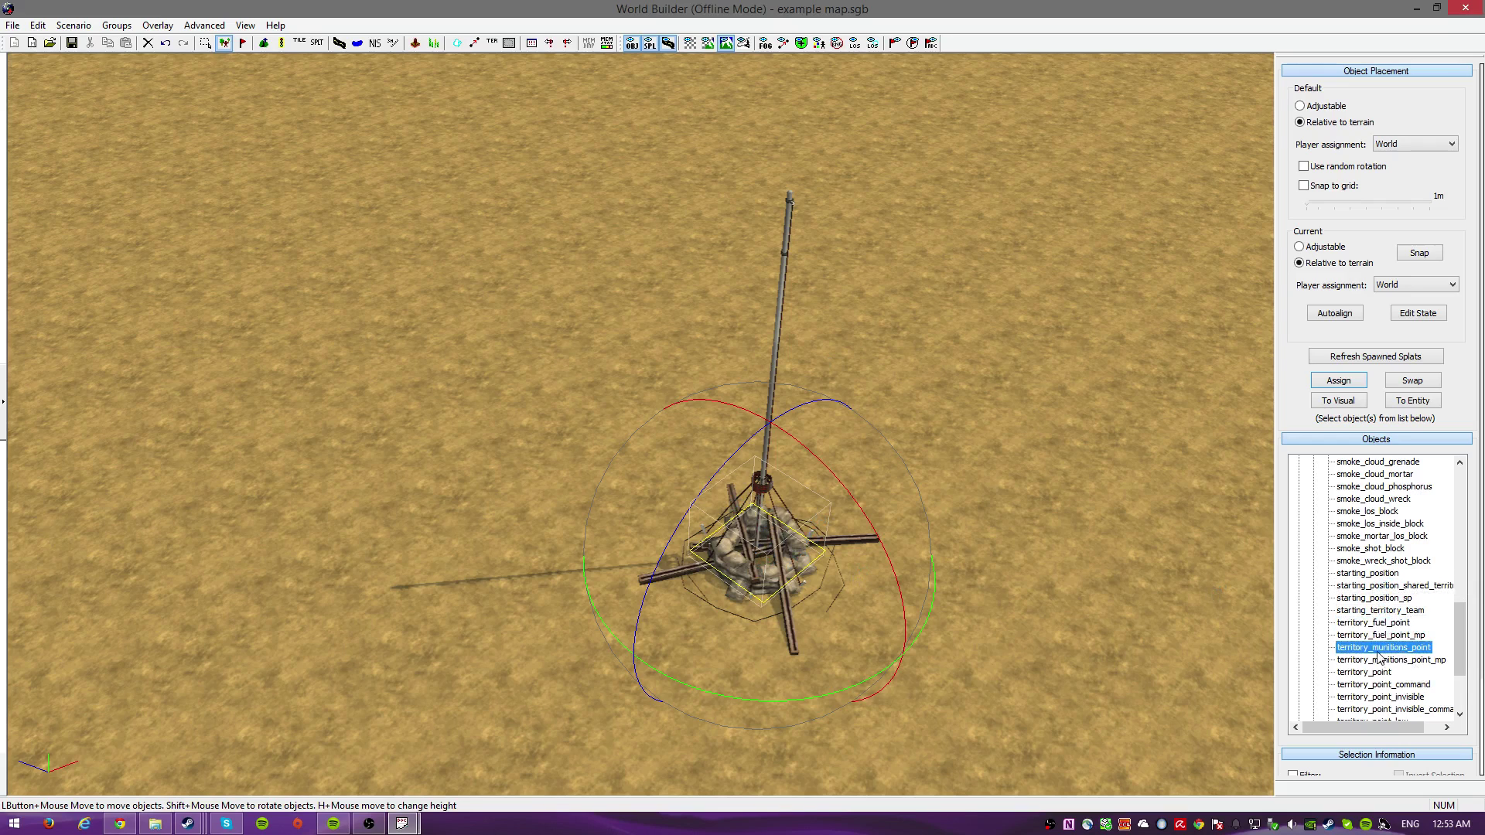
left_click(616, 260)
left_click(625, 264)
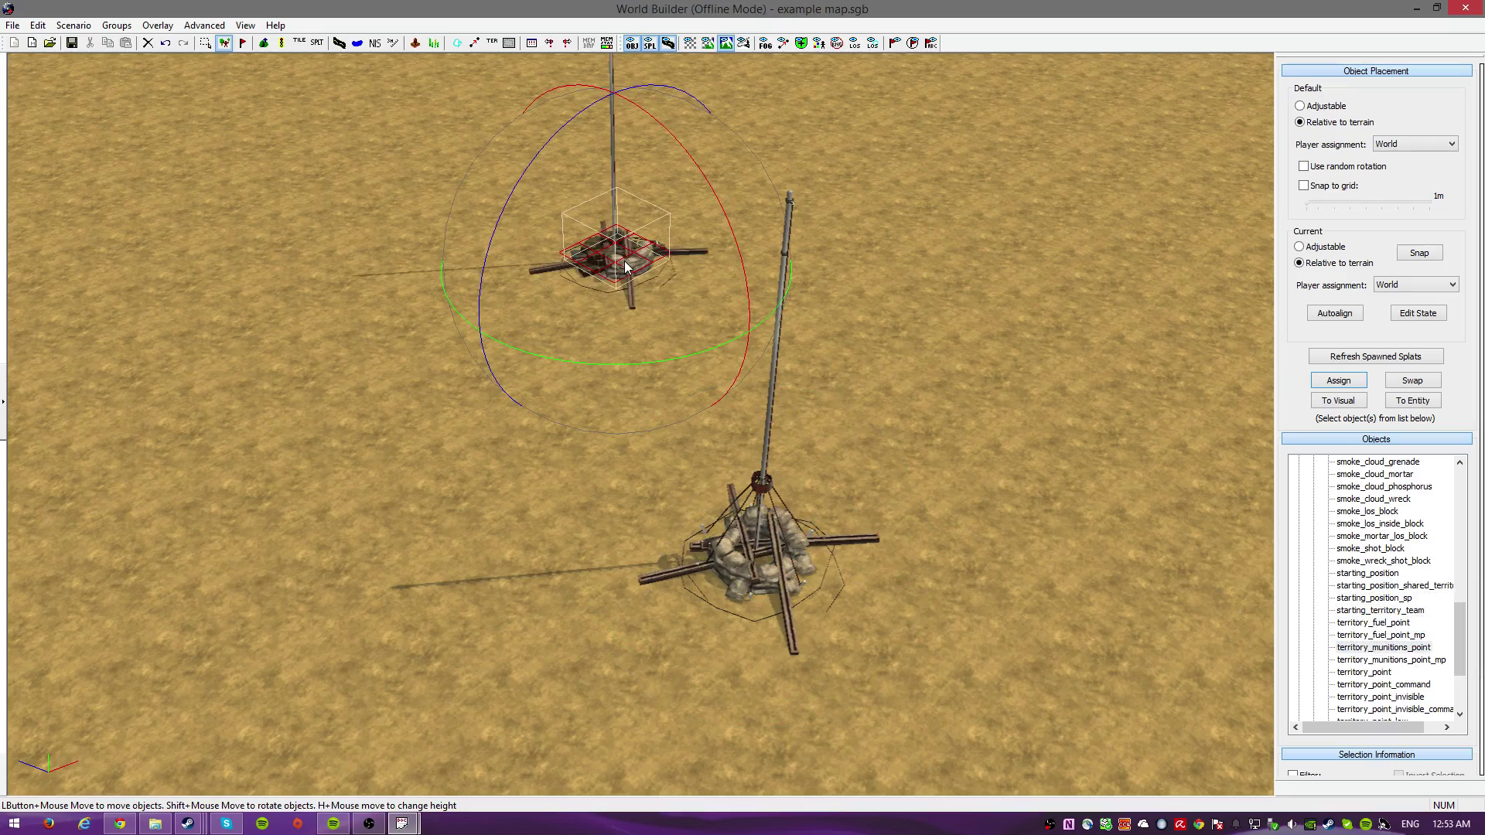
key("Delete")
Move the remaining territory point down just above the two bases.
left_click(787, 555)
scroll(814, 630, "down", 5)
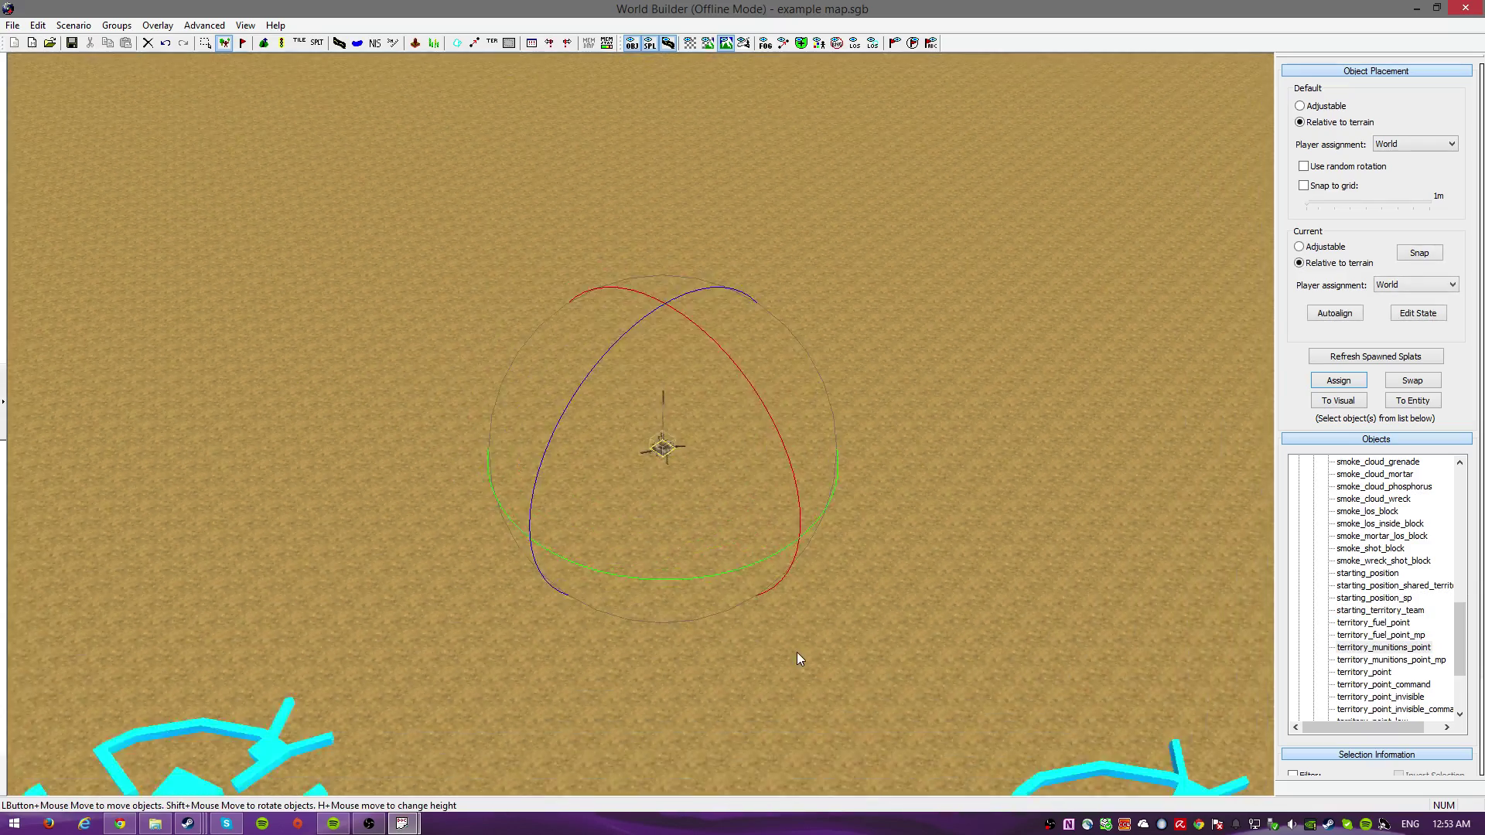
scroll(796, 651, "down", 4)
scroll(671, 495, "up", 2)
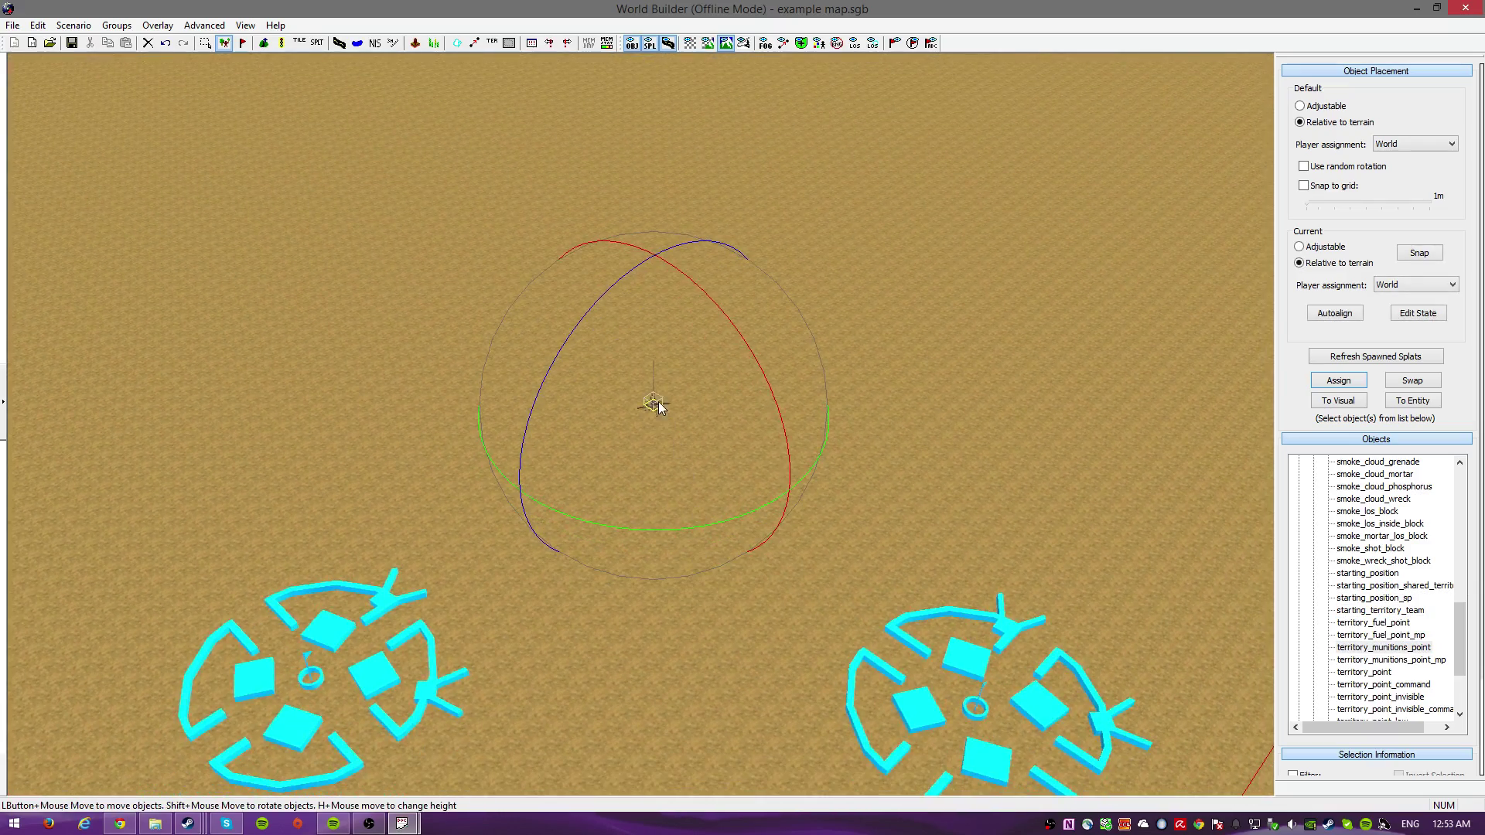
left_click_drag(658, 408, 665, 528)
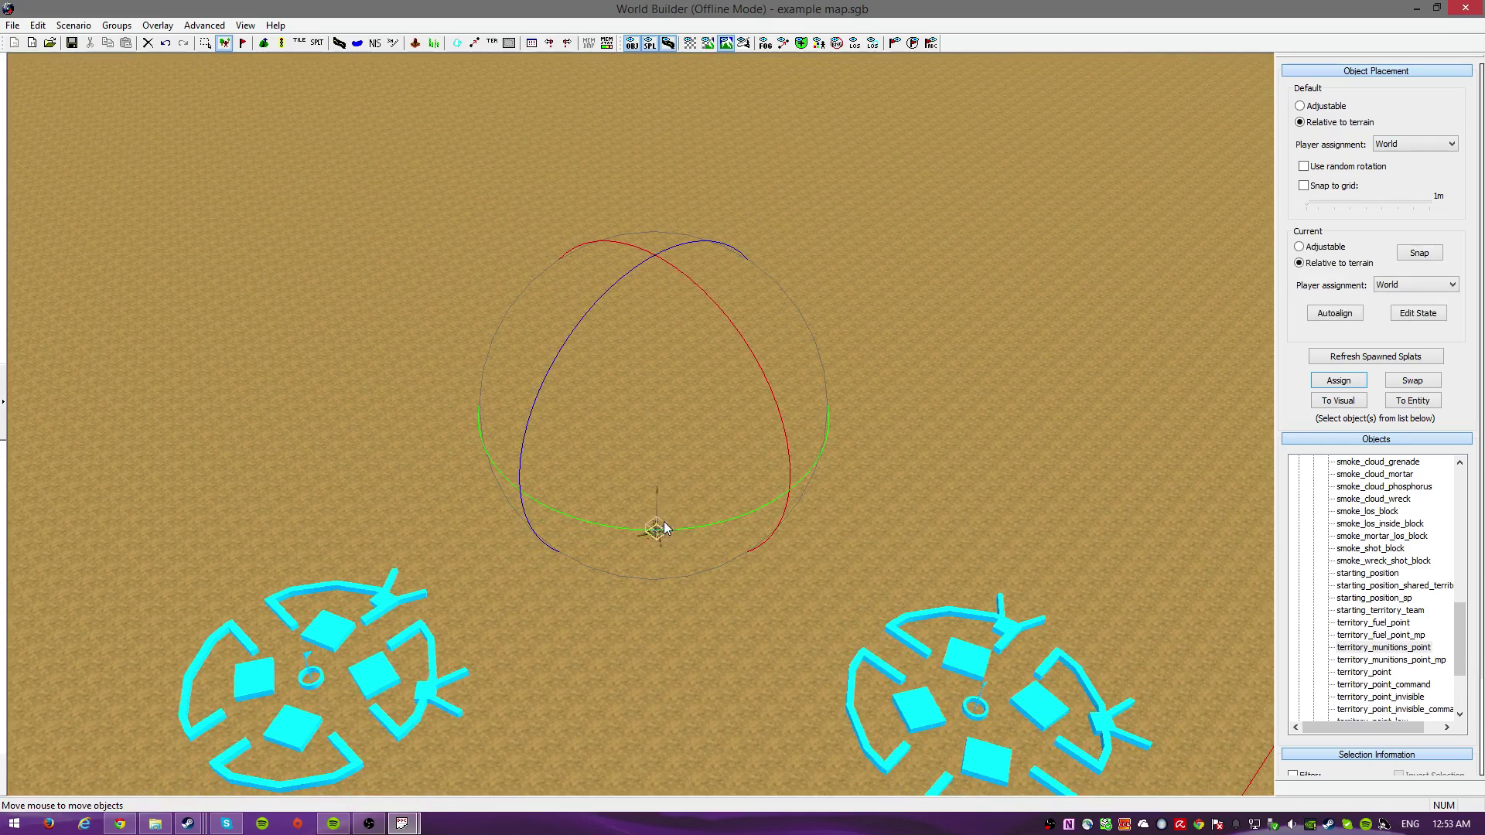
left_click(911, 610)
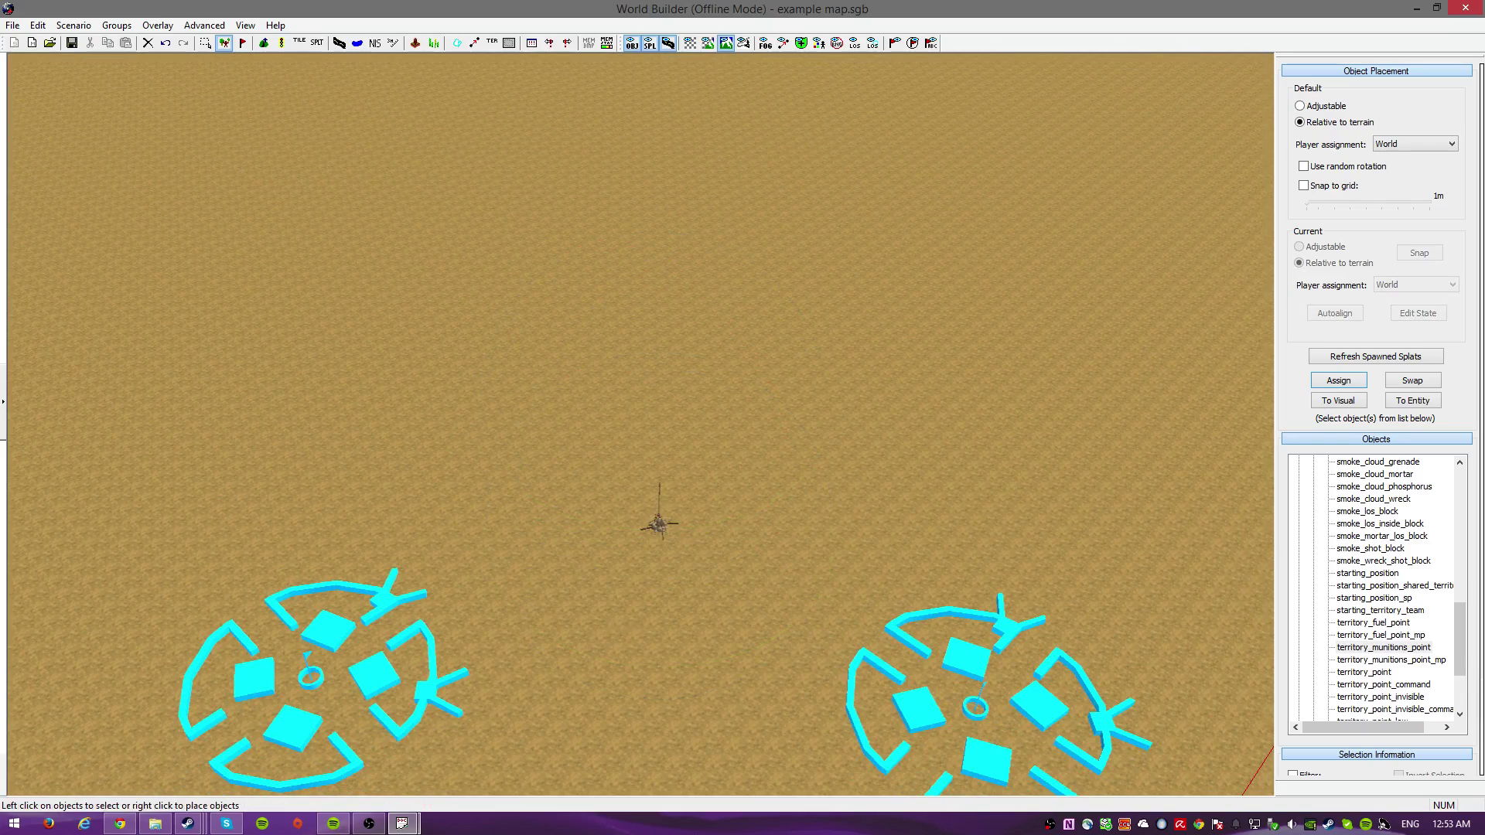
Assign the left starting position to Player 1 and the right to Player 2.
middle_click_drag(586, 629, 602, 474)
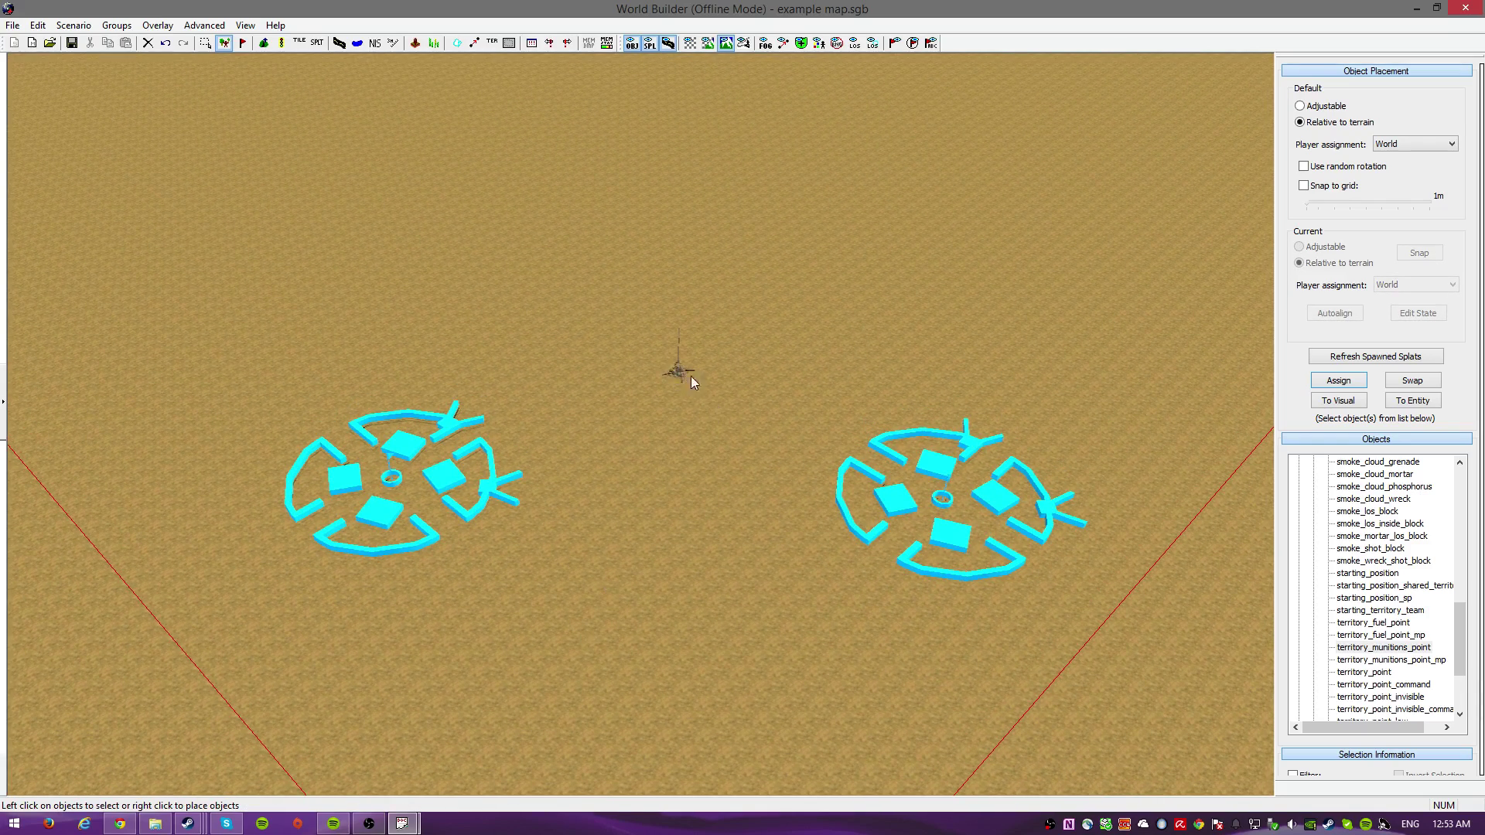
scroll(689, 554, "down", 3)
left_click(489, 463)
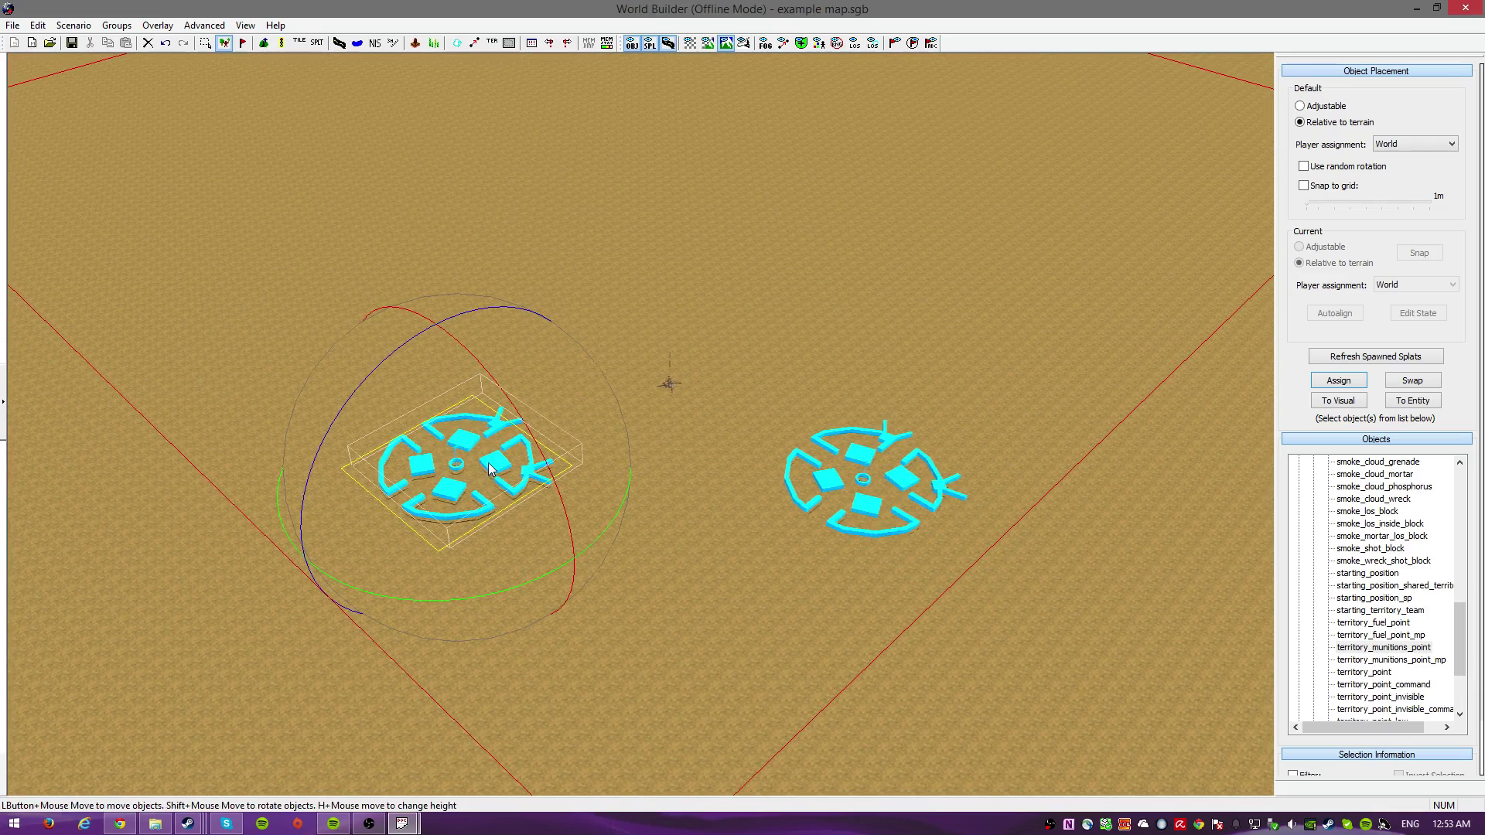
left_click(1398, 293)
left_click(1392, 310)
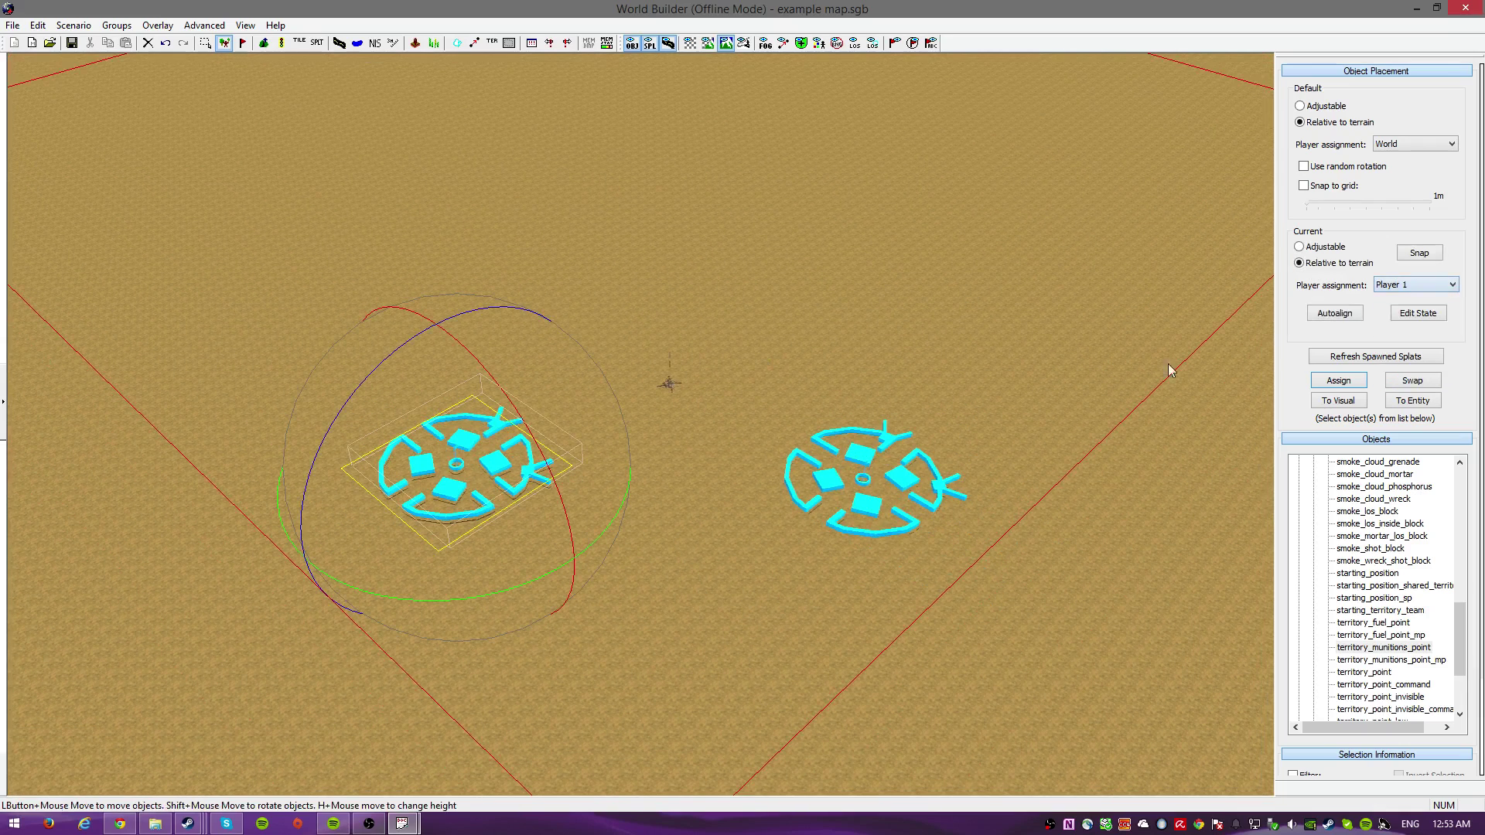
left_click(870, 495)
left_click(1403, 292)
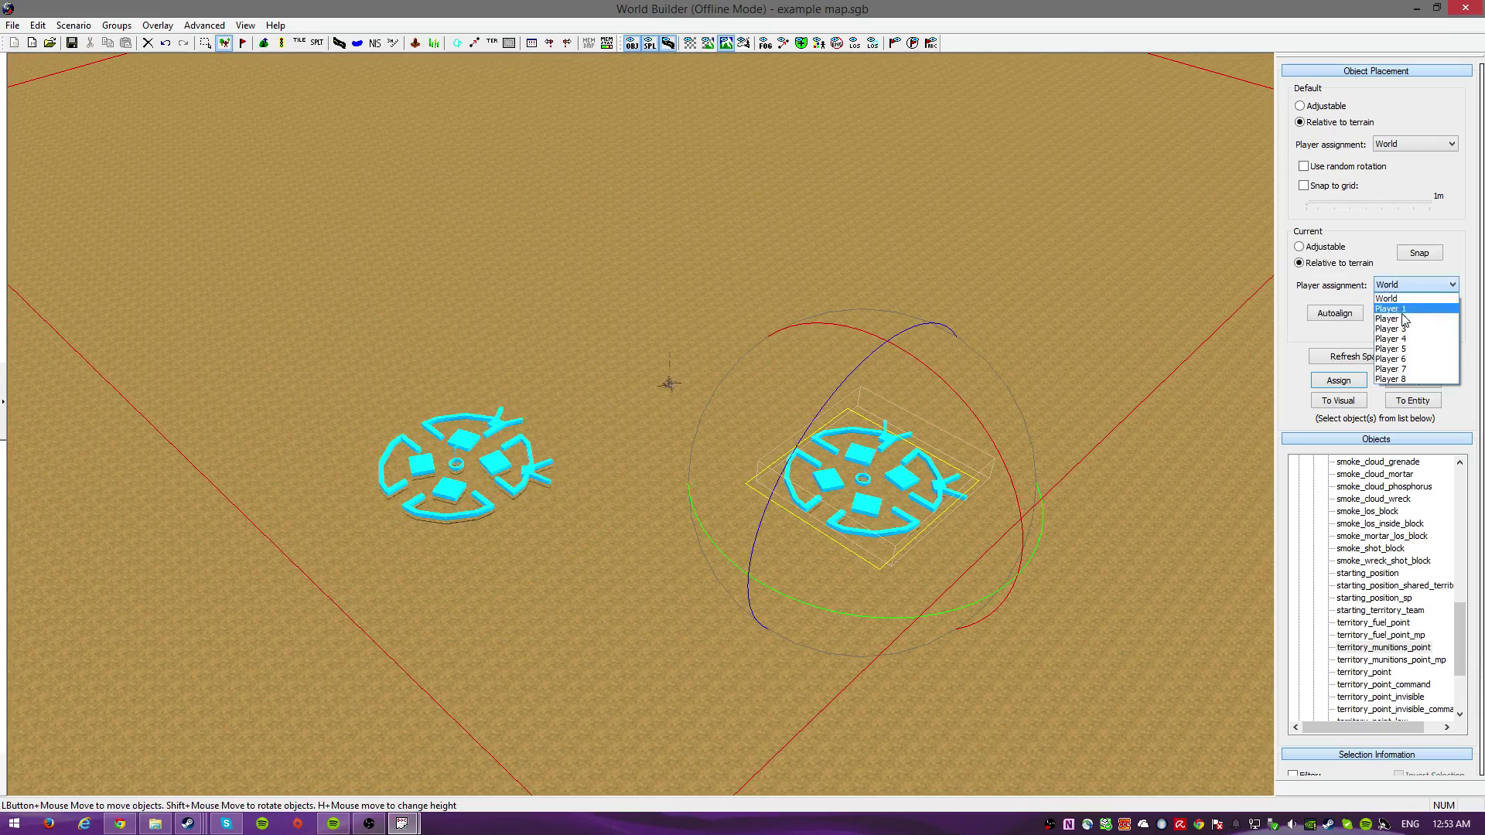
left_click(1399, 323)
left_click(947, 403)
scroll(765, 419, "down", 8)
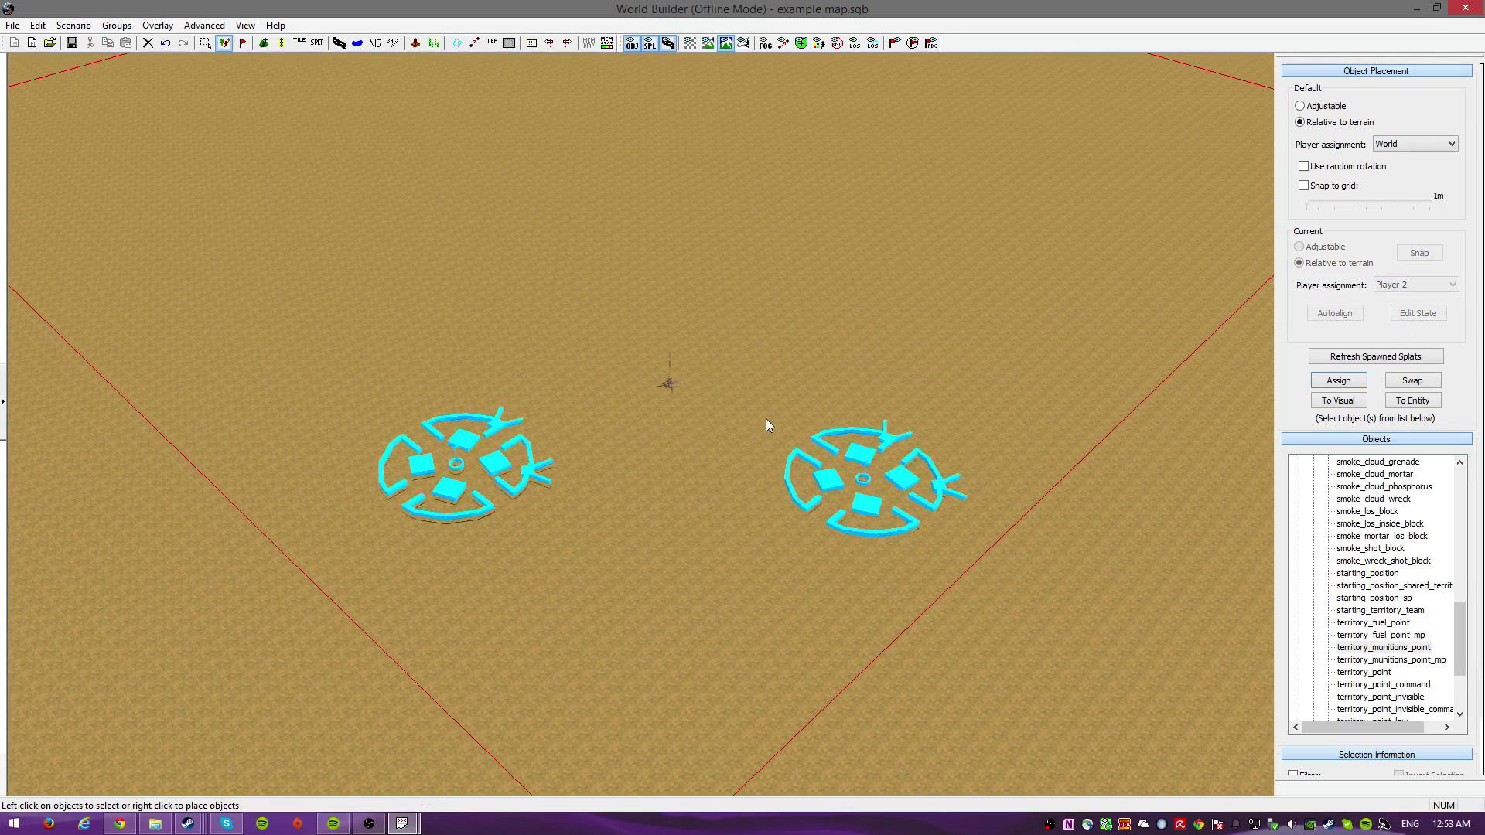
scroll(704, 267, "up", 2)
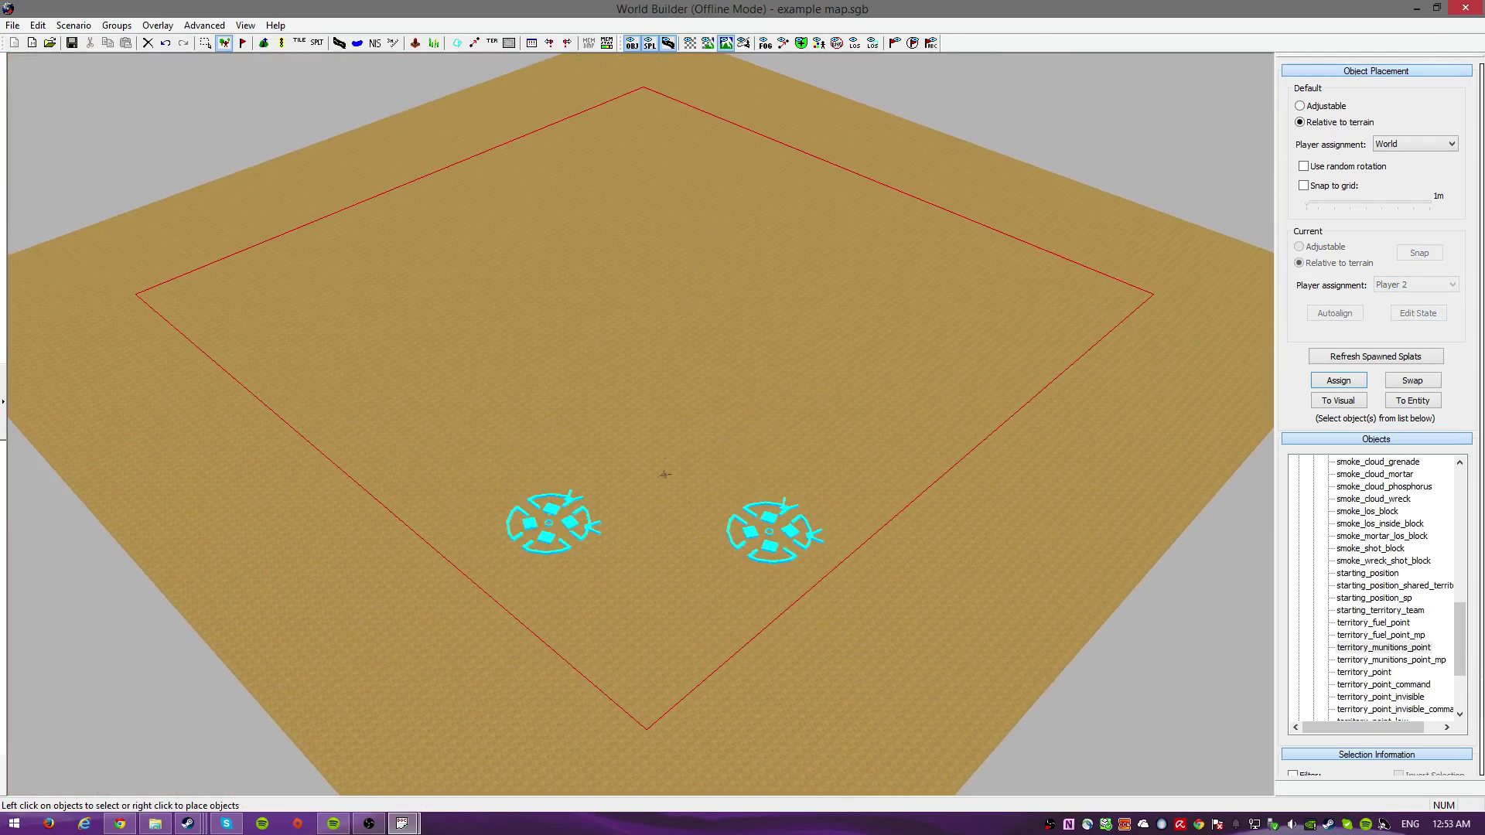
scroll(712, 224, "up", 2)
scroll(664, 177, "up", 5)
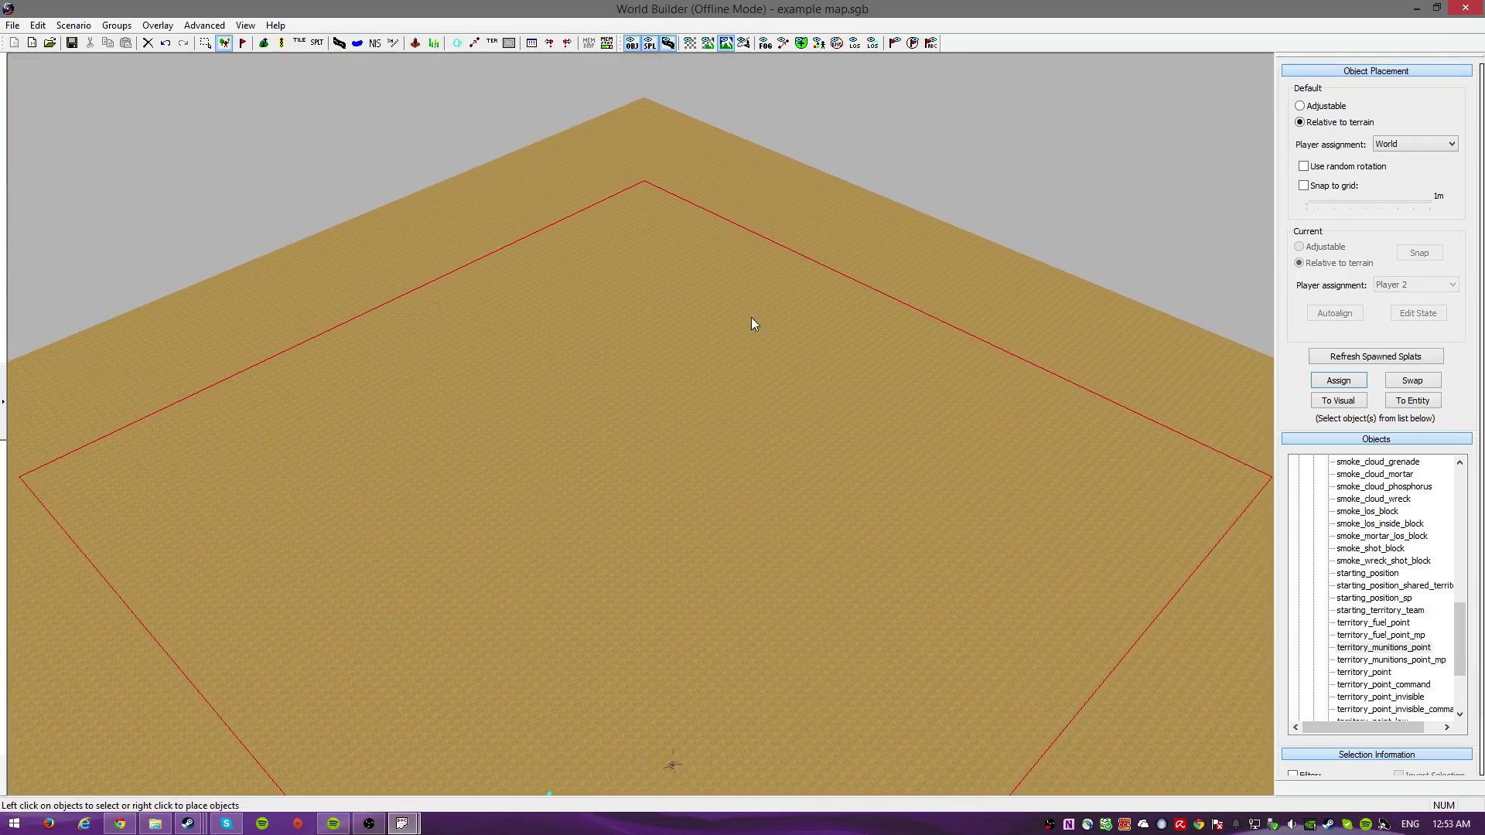
middle_click_drag(702, 216, 688, 317)
scroll(745, 313, "down", 4)
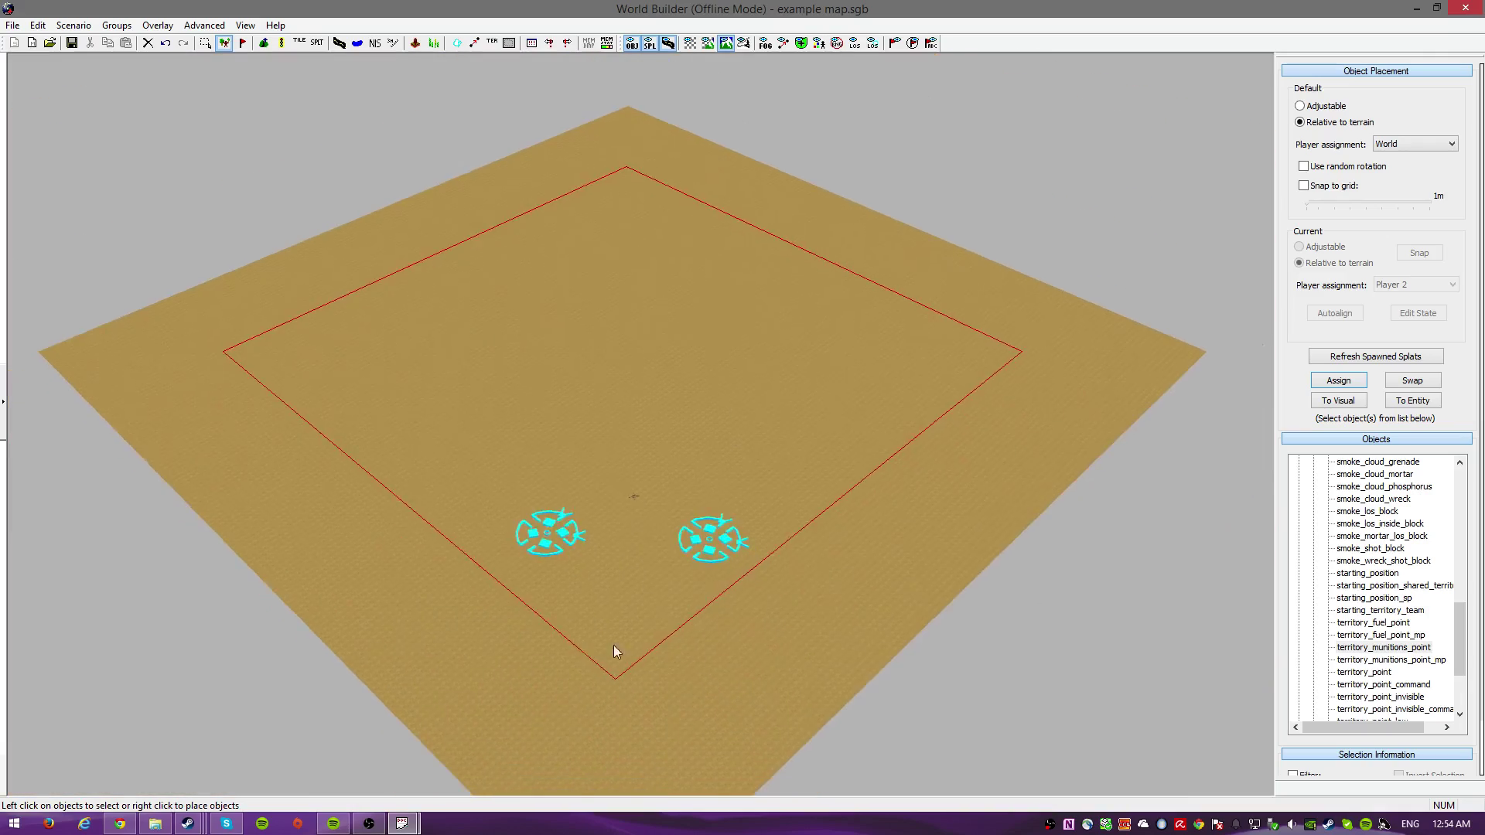
scroll(618, 665, "up", 4)
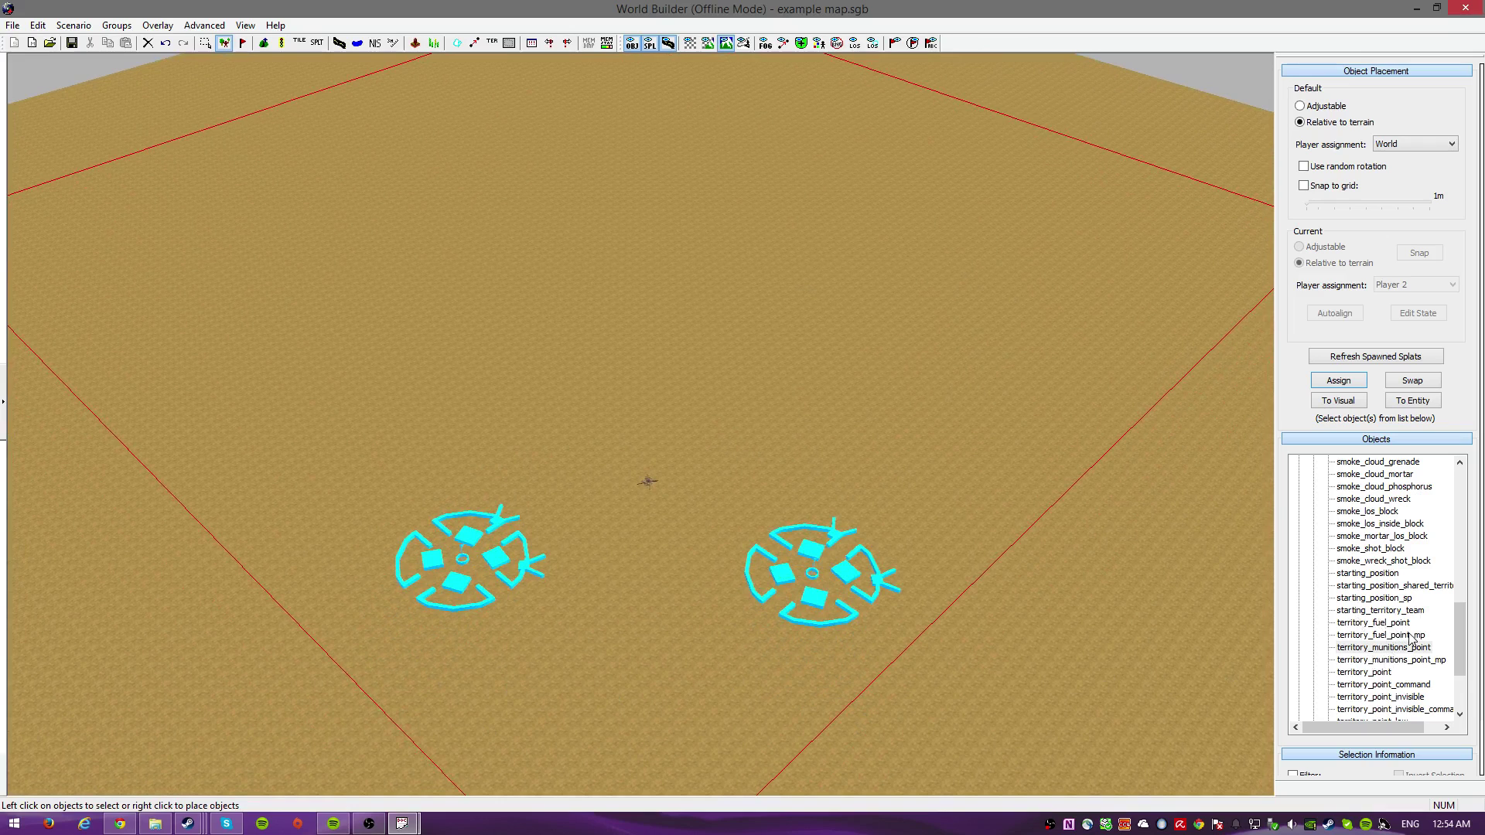
Frame both bases and choose map_entry_point_player as the object to place.
left_click_drag(1460, 640, 1462, 600)
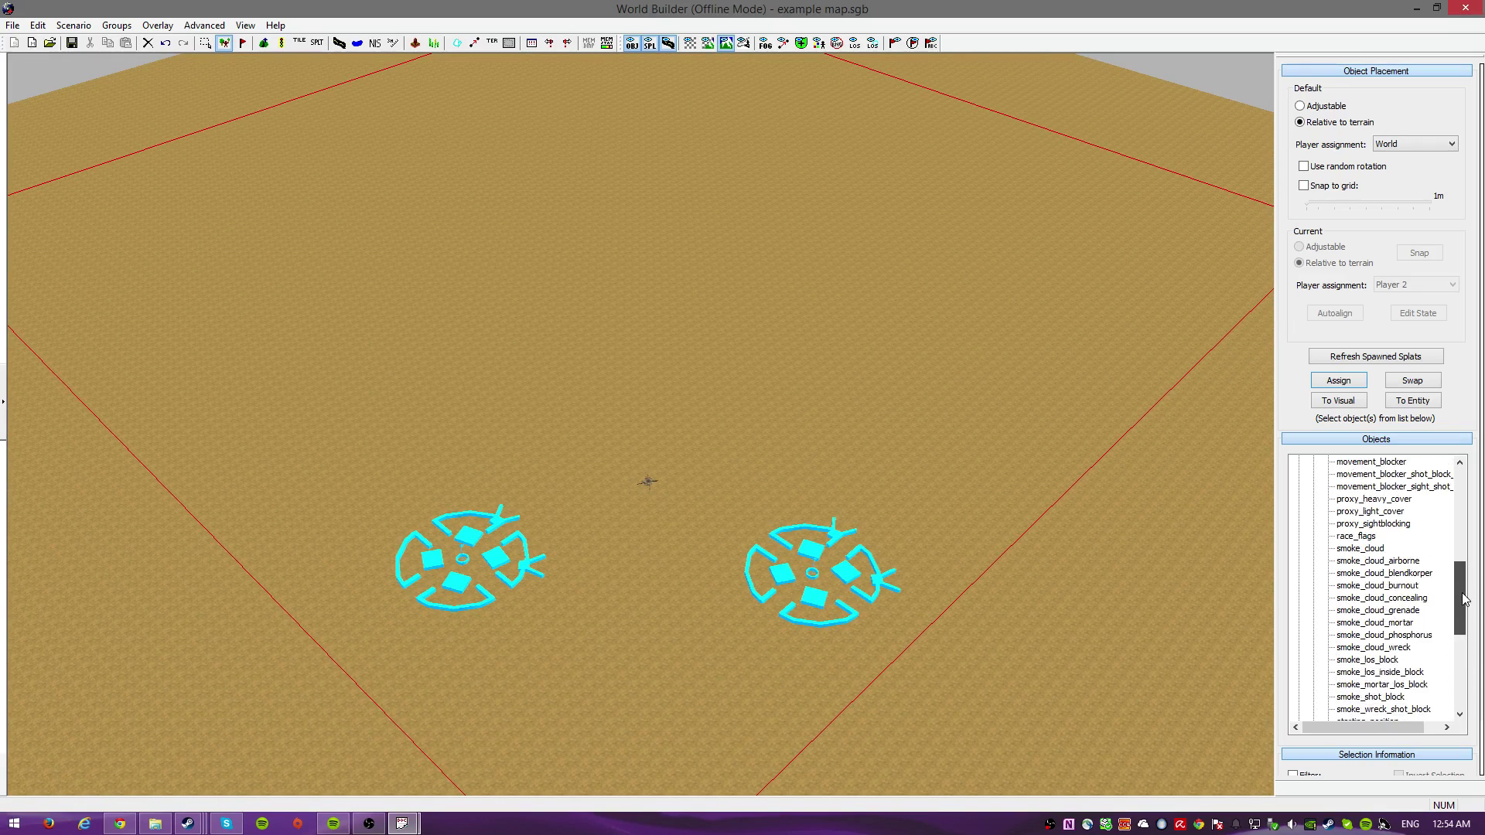
scroll(685, 654, "up", 5)
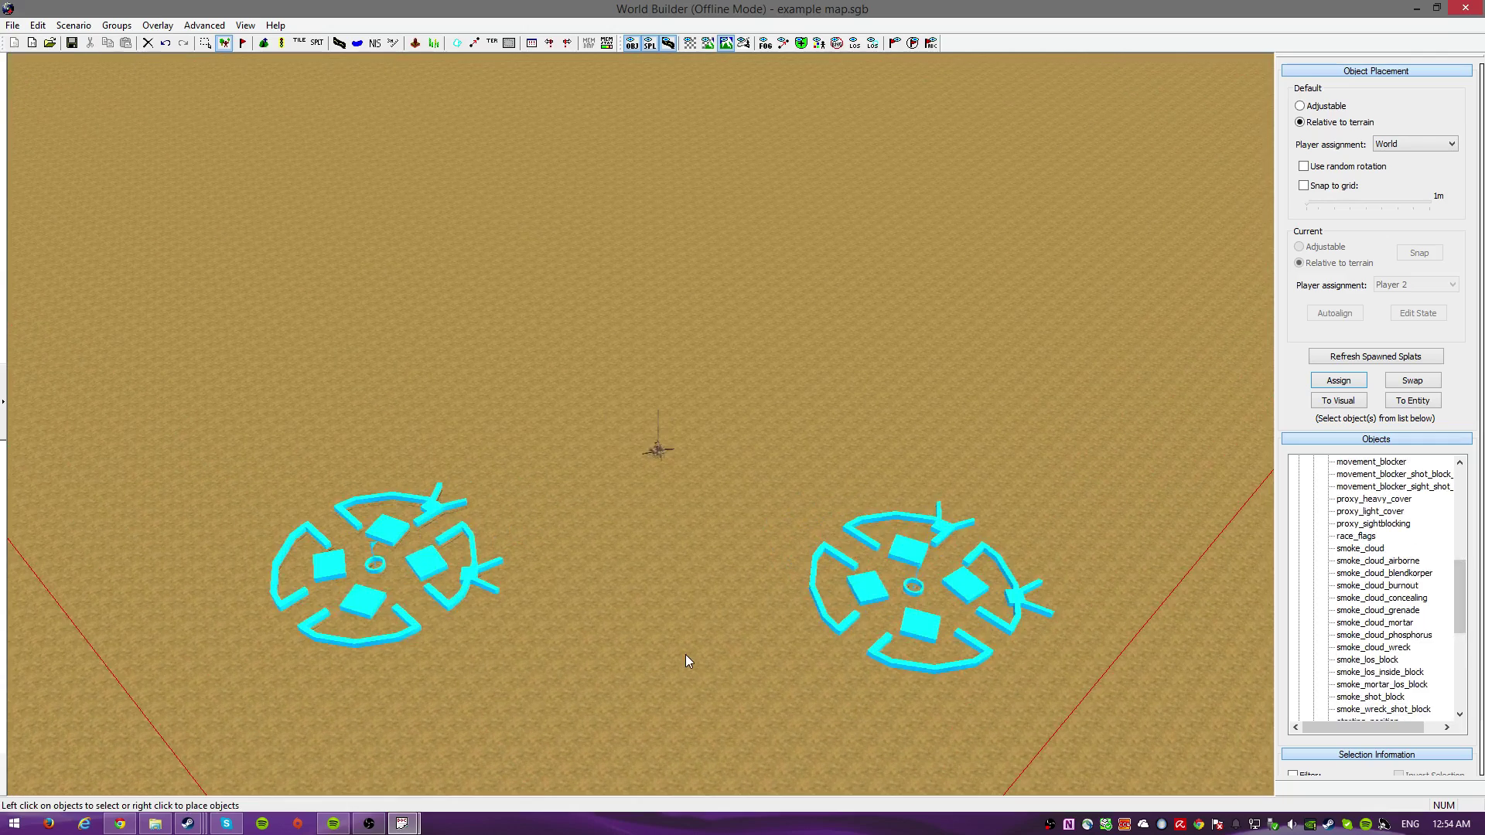
middle_click_drag(882, 652, 876, 639)
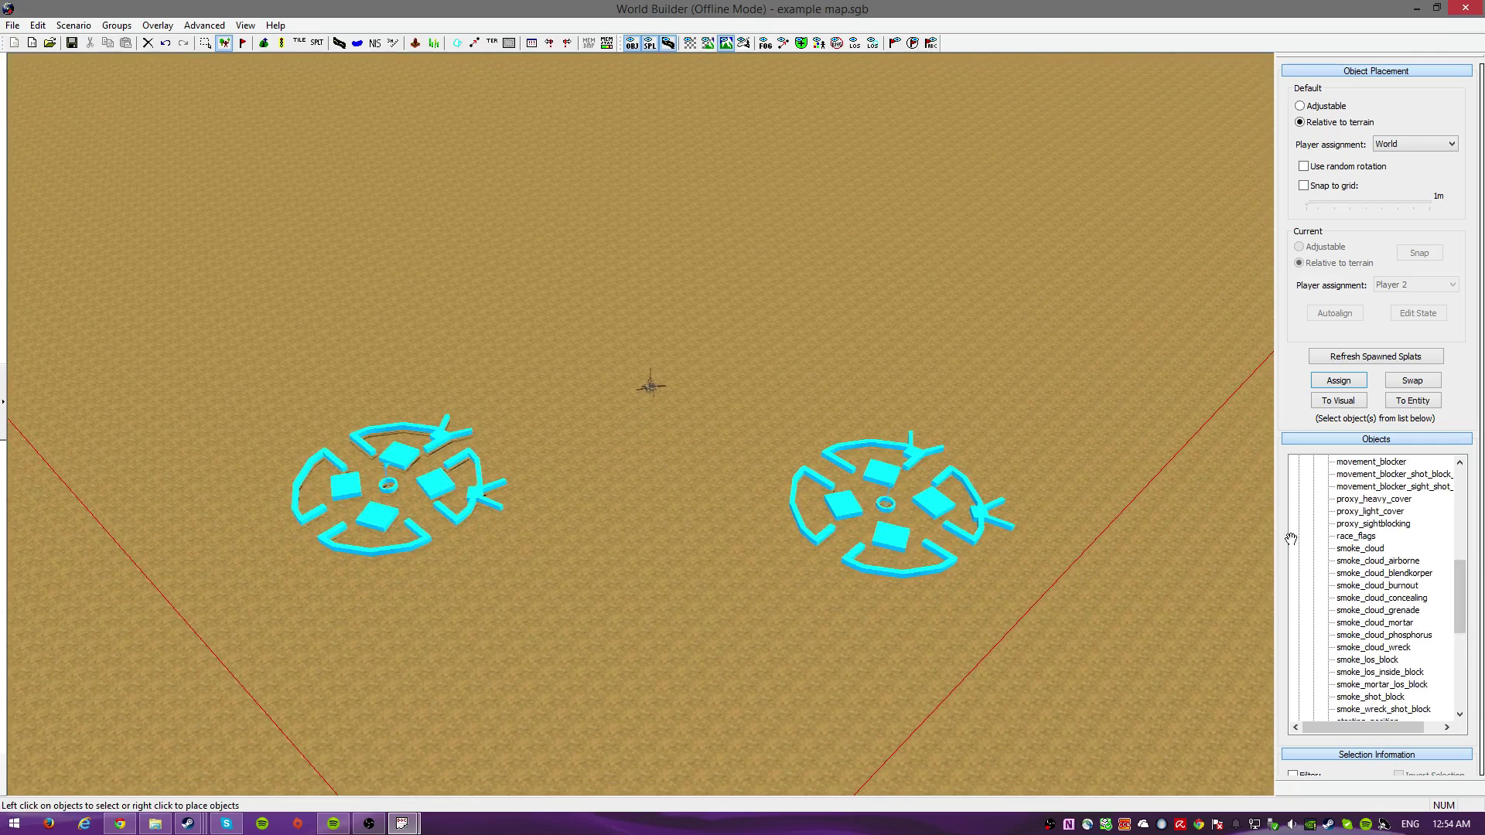
mouse_move(1462, 600)
left_mouse_down()
mouse_move(1464, 640)
mouse_move(1462, 577)
left_mouse_up()
middle_click_drag(933, 577, 901, 587)
left_click(1369, 512)
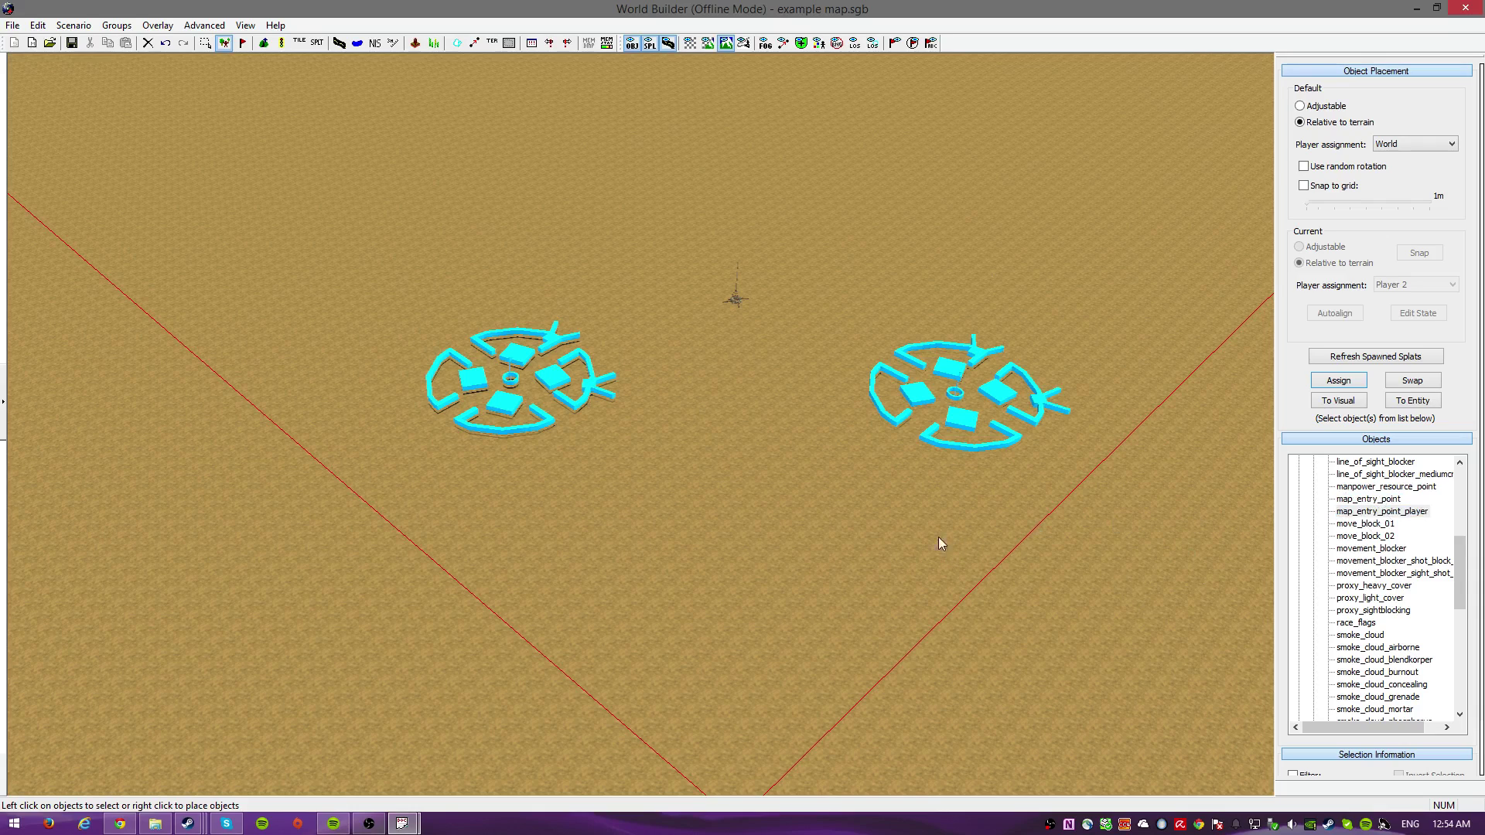
Place the entry points below the bases, assigning left to Player 1, right to Player 2.
right_click(441, 532)
left_click(431, 537)
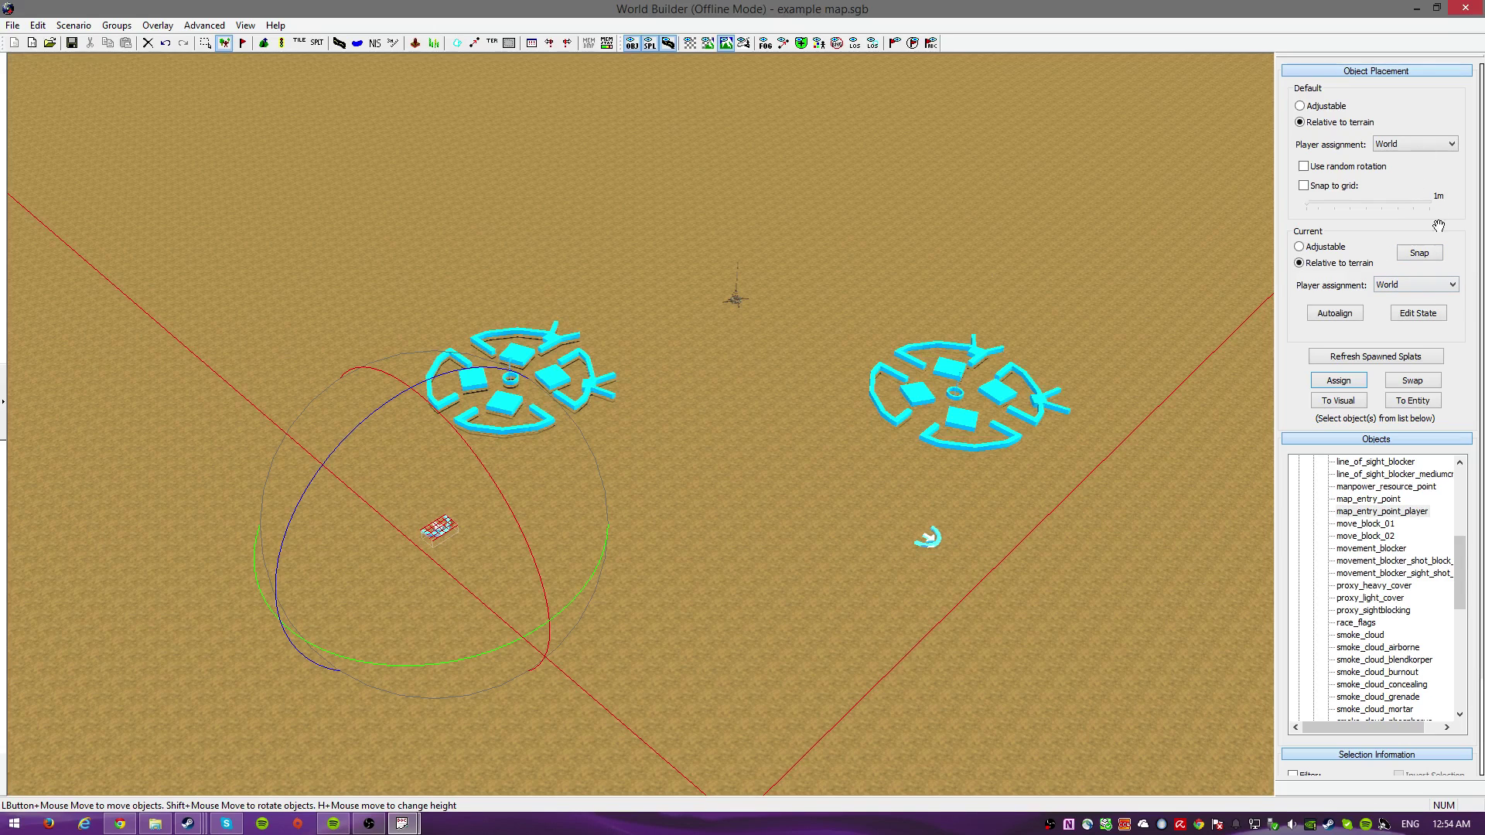
left_click(1399, 285)
left_click(1393, 306)
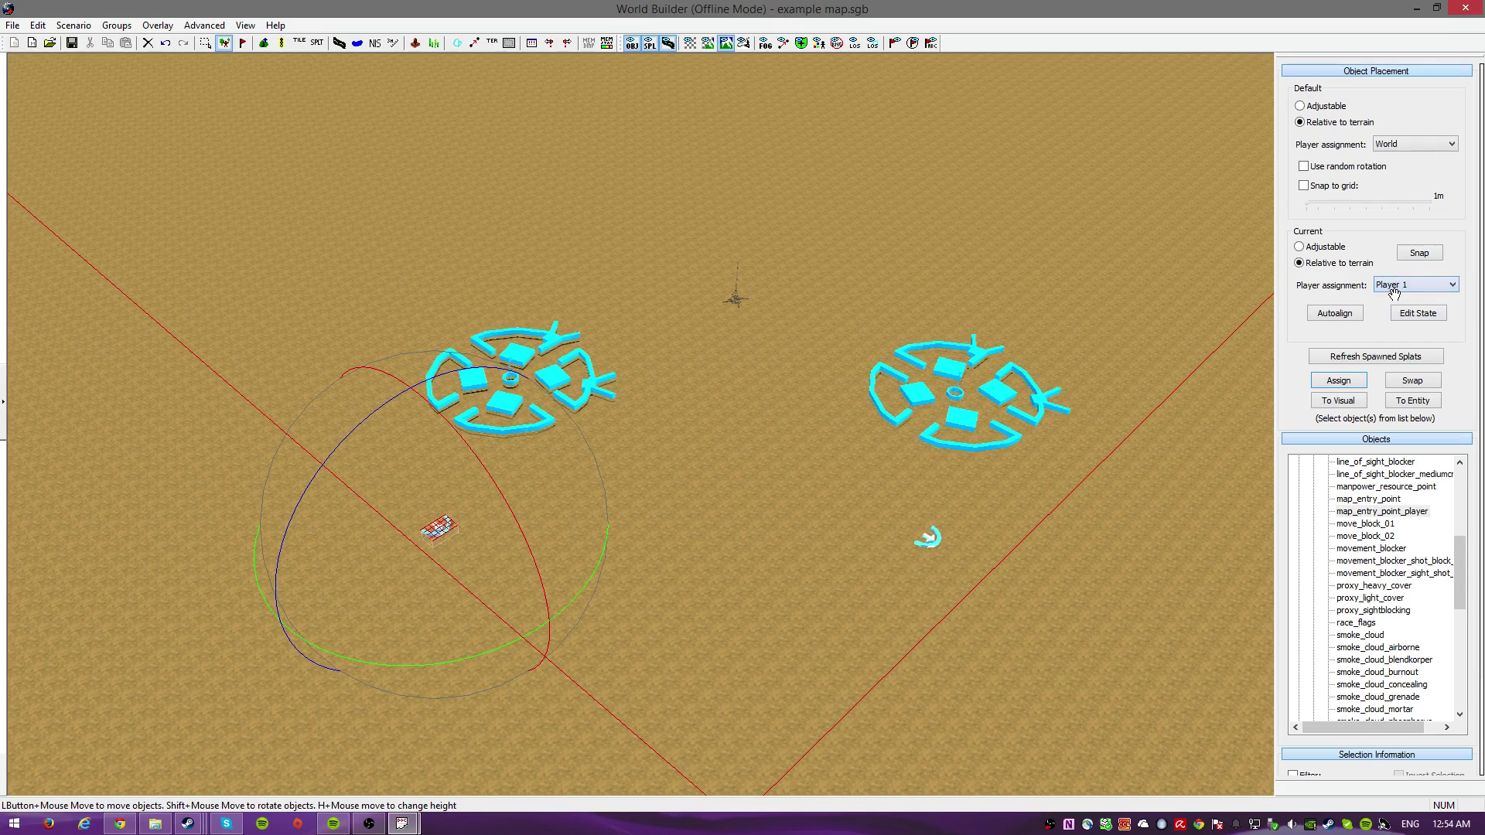
left_click(947, 543)
left_click(1414, 285)
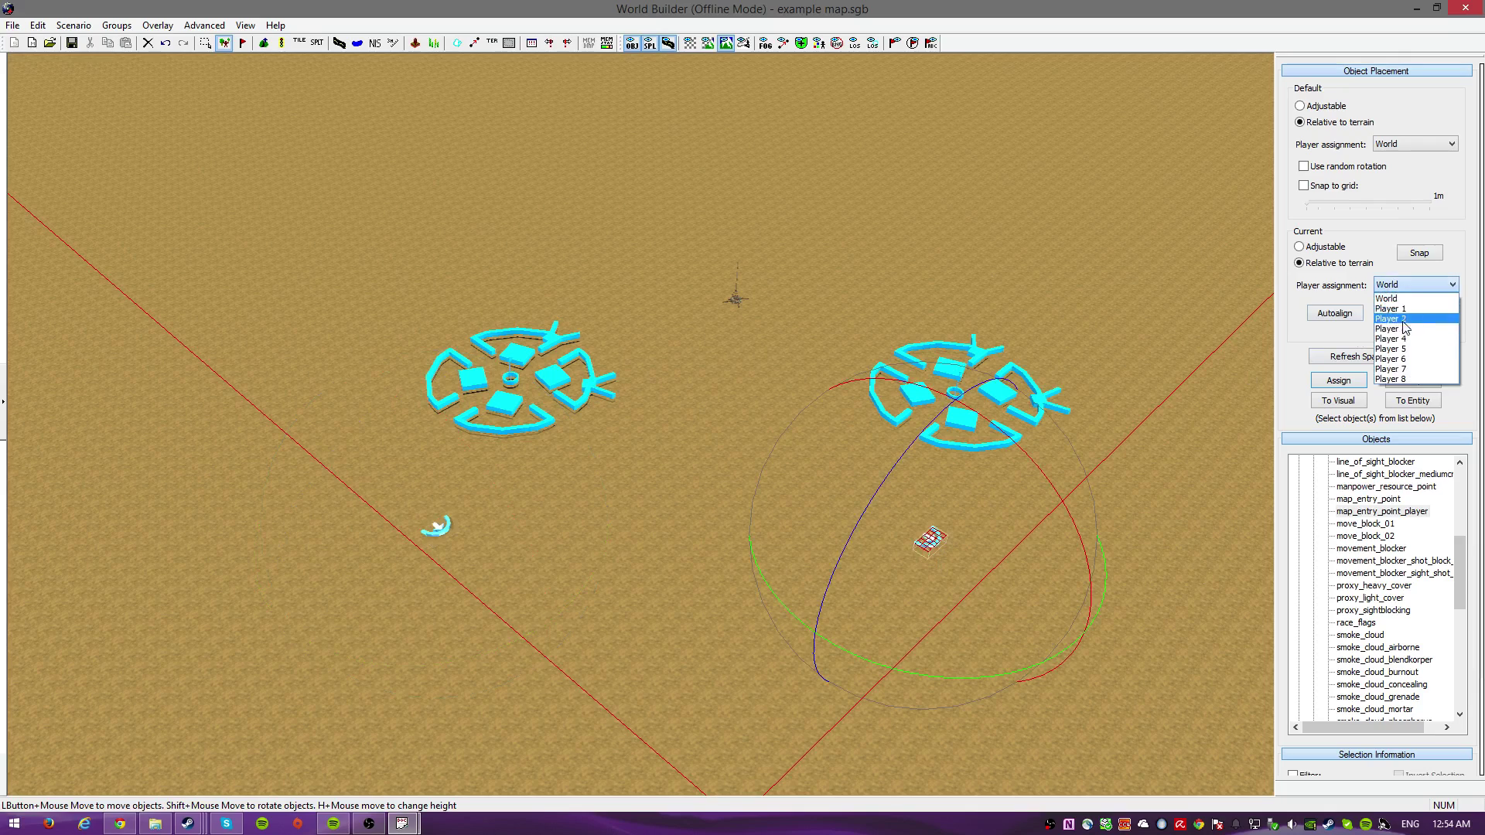
left_click(1396, 318)
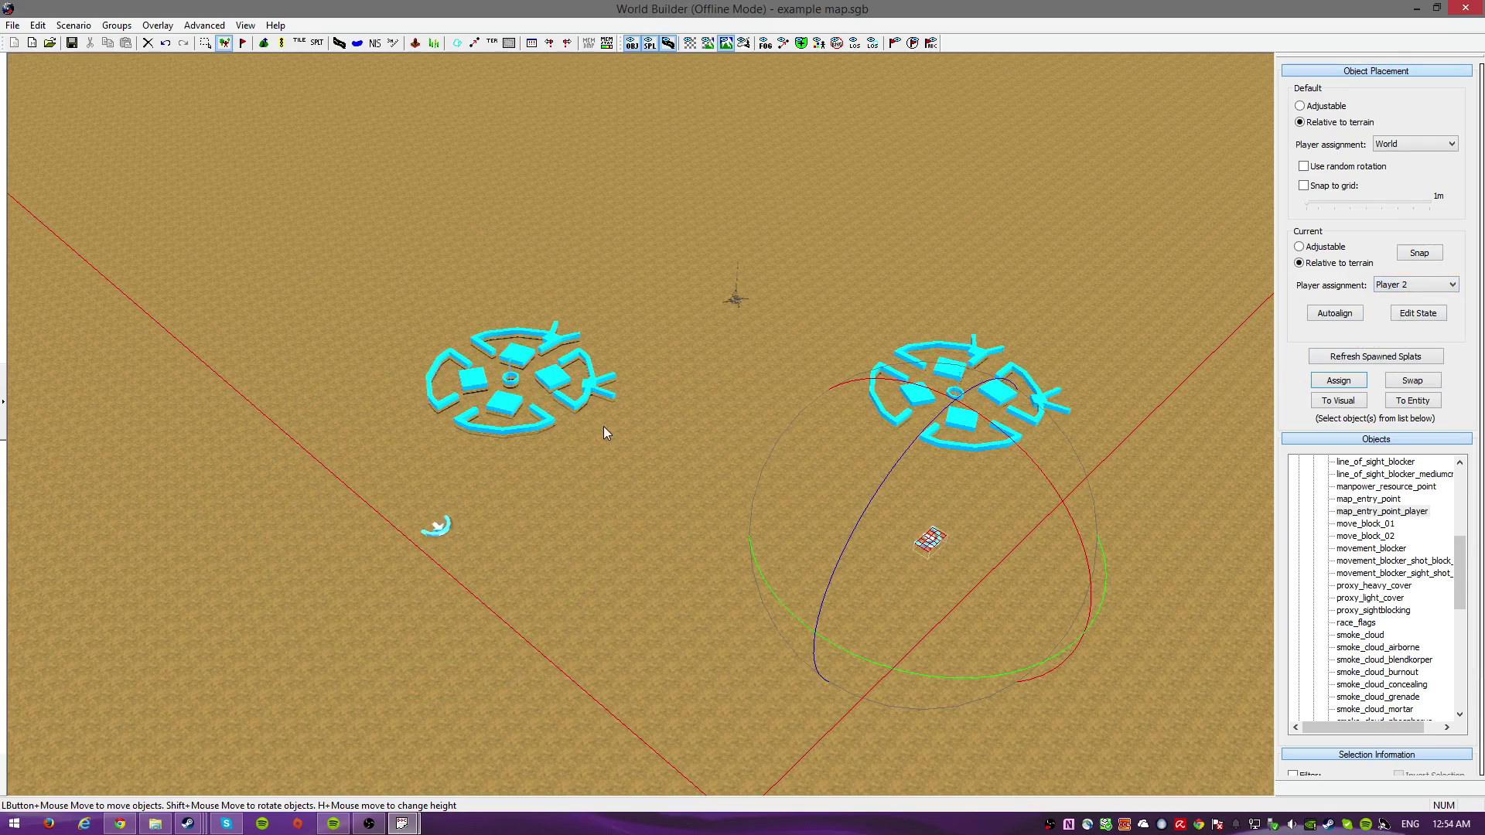
Rotate both entry points to new facings and nudge the right one slightly right.
scroll(974, 576, "up", 2)
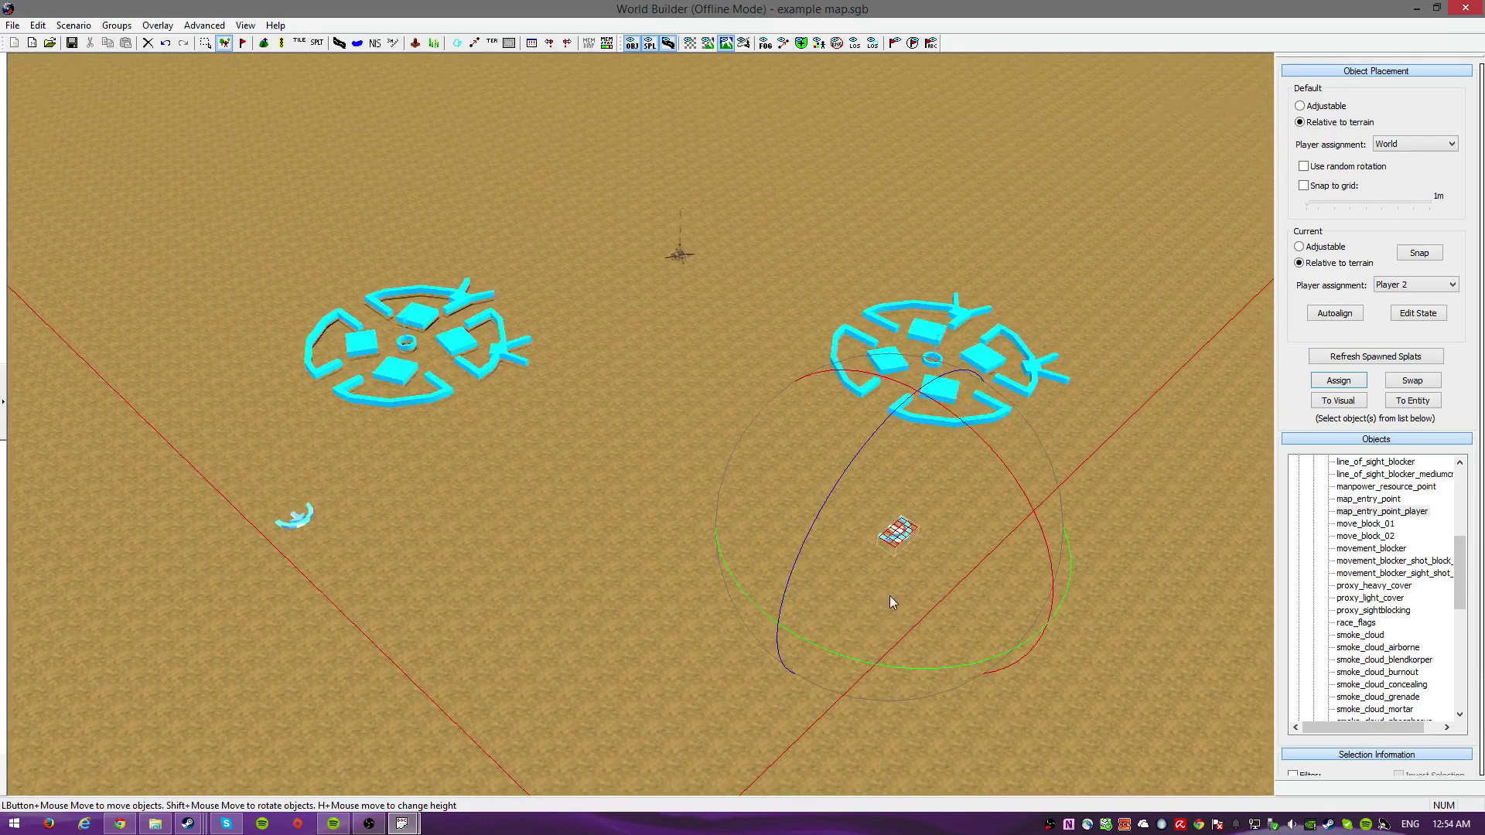
scroll(889, 595, "up", 2)
left_click_drag(1010, 575, 1457, 651, "shift")
left_click(495, 634)
middle_click_drag(194, 554, 340, 525)
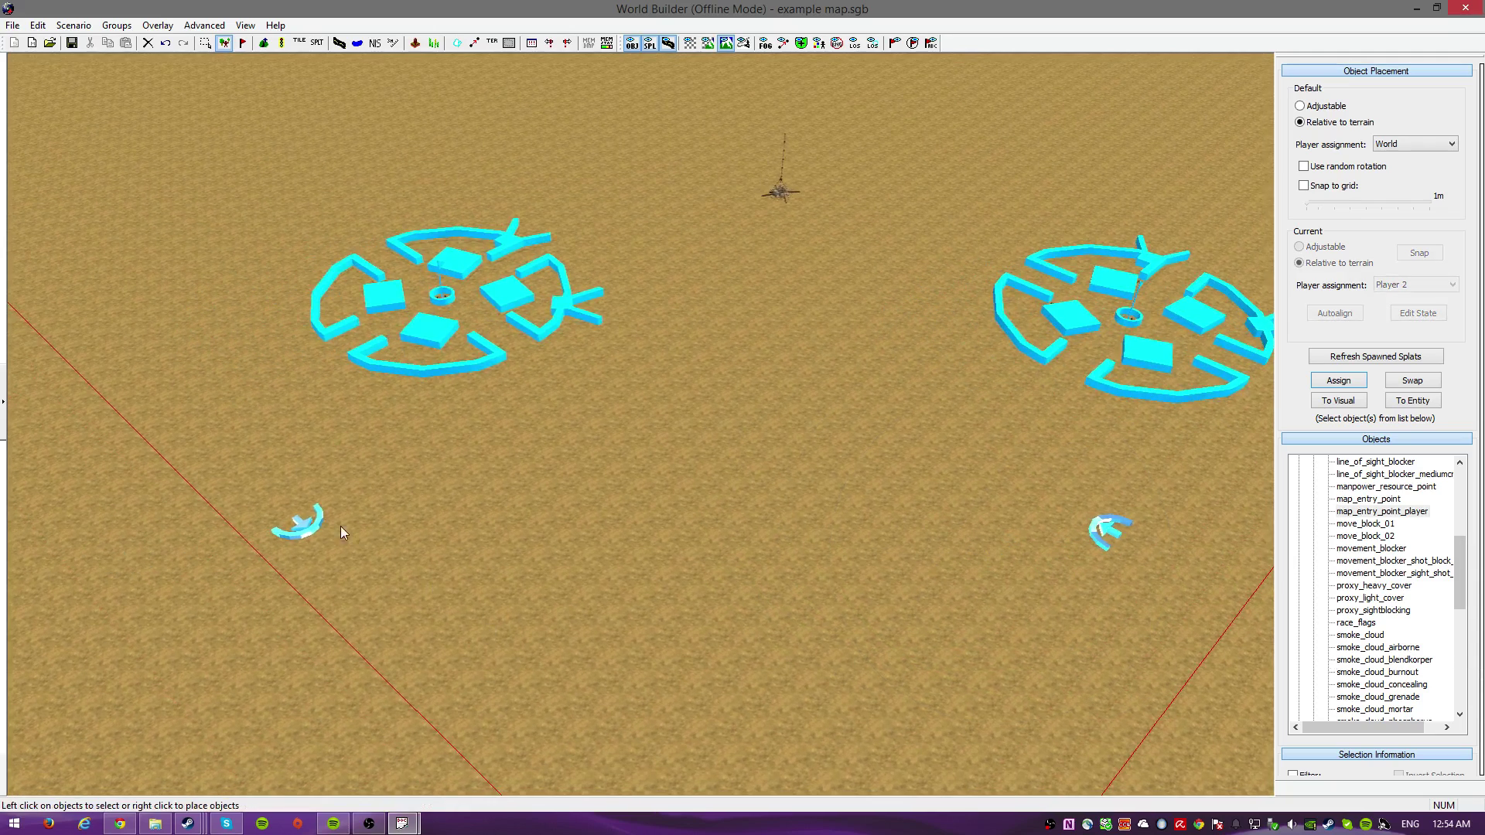
left_click(310, 535)
key("shift")
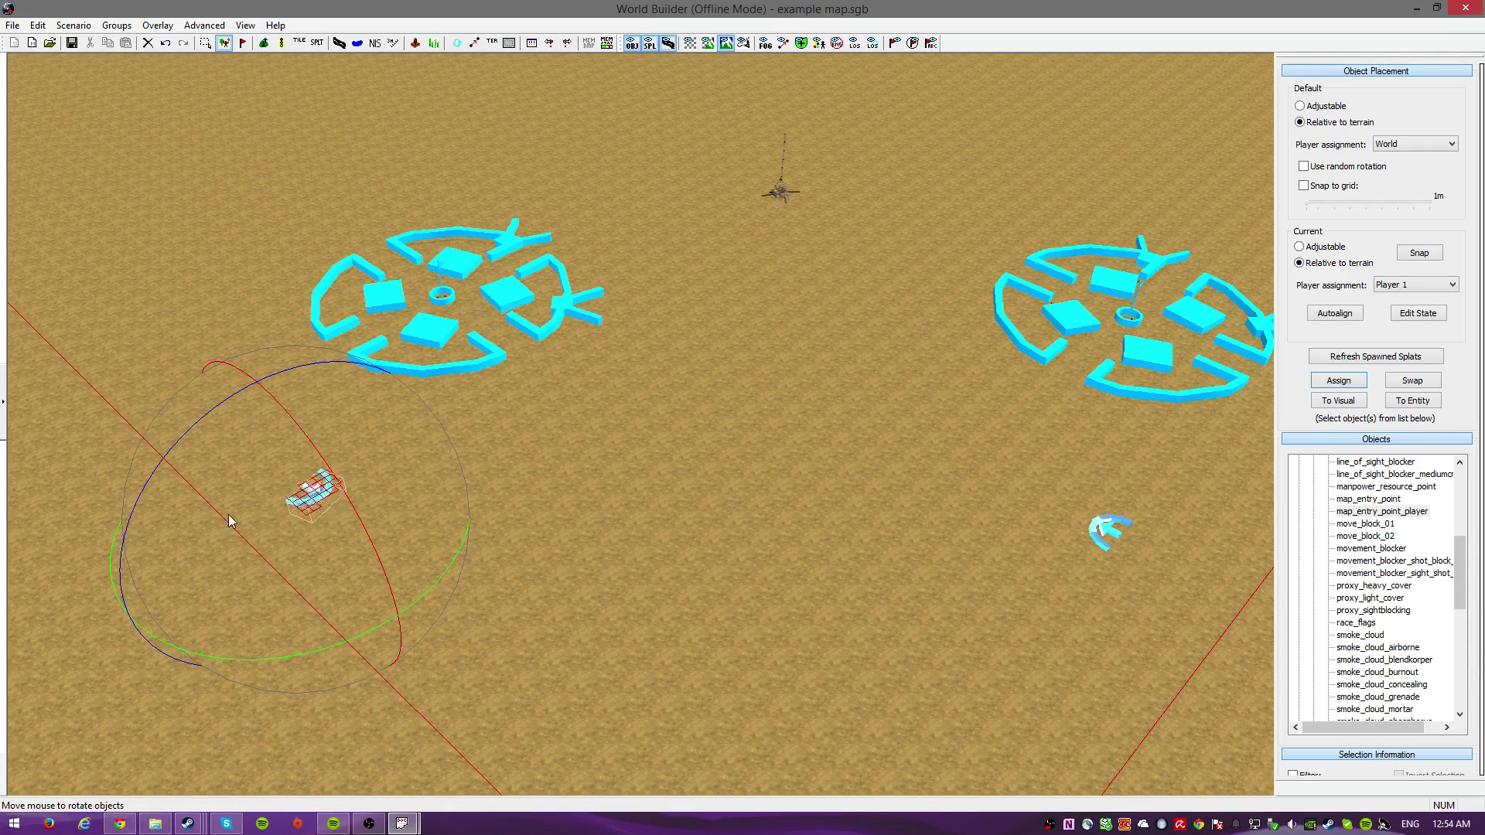
left_click_drag(112, 513, 44, 504, "shift")
left_click(467, 539)
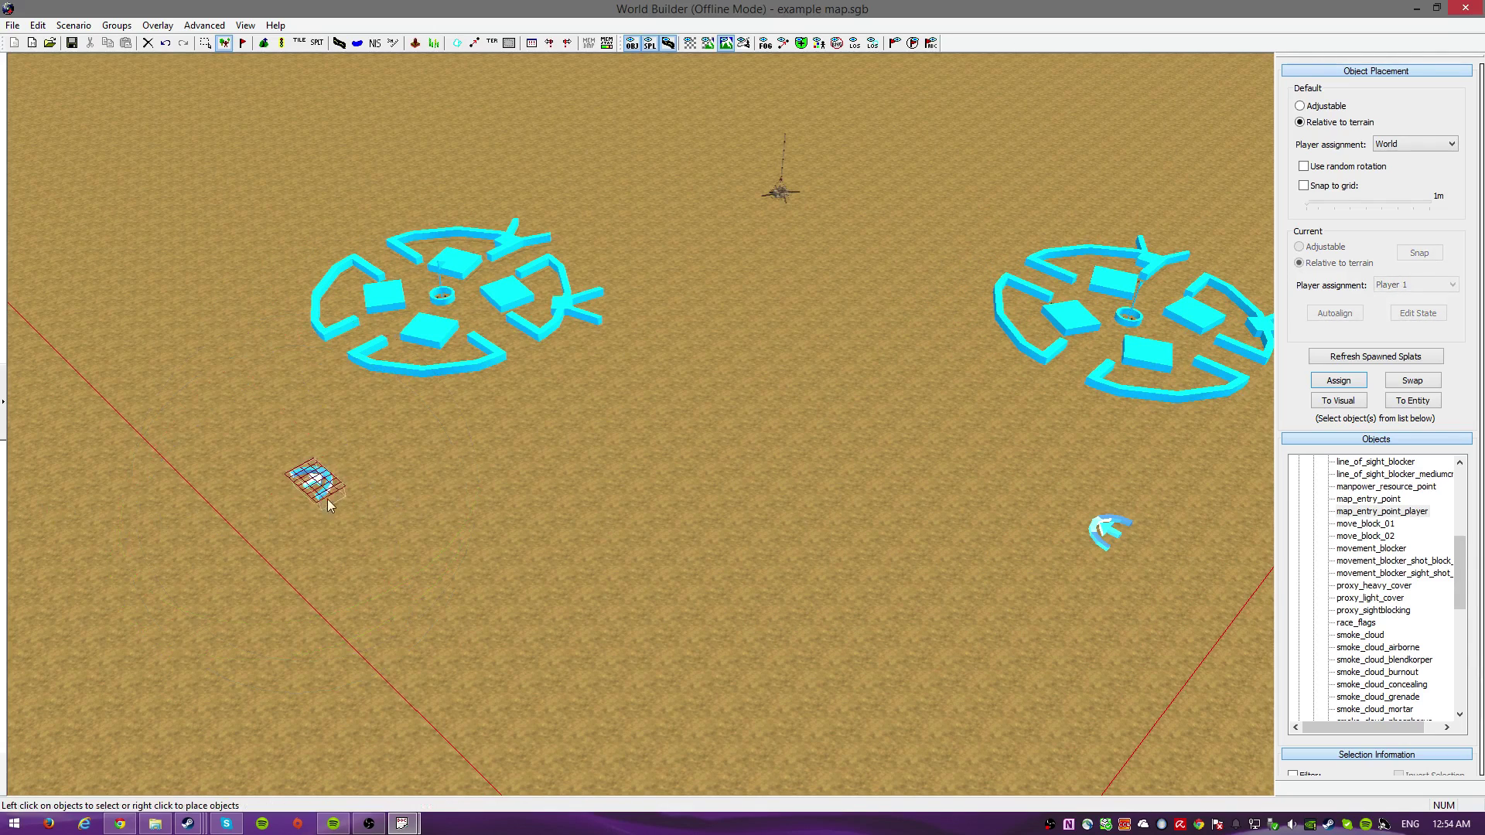
left_click(324, 497)
left_click(451, 499)
scroll(636, 558, "down", 2)
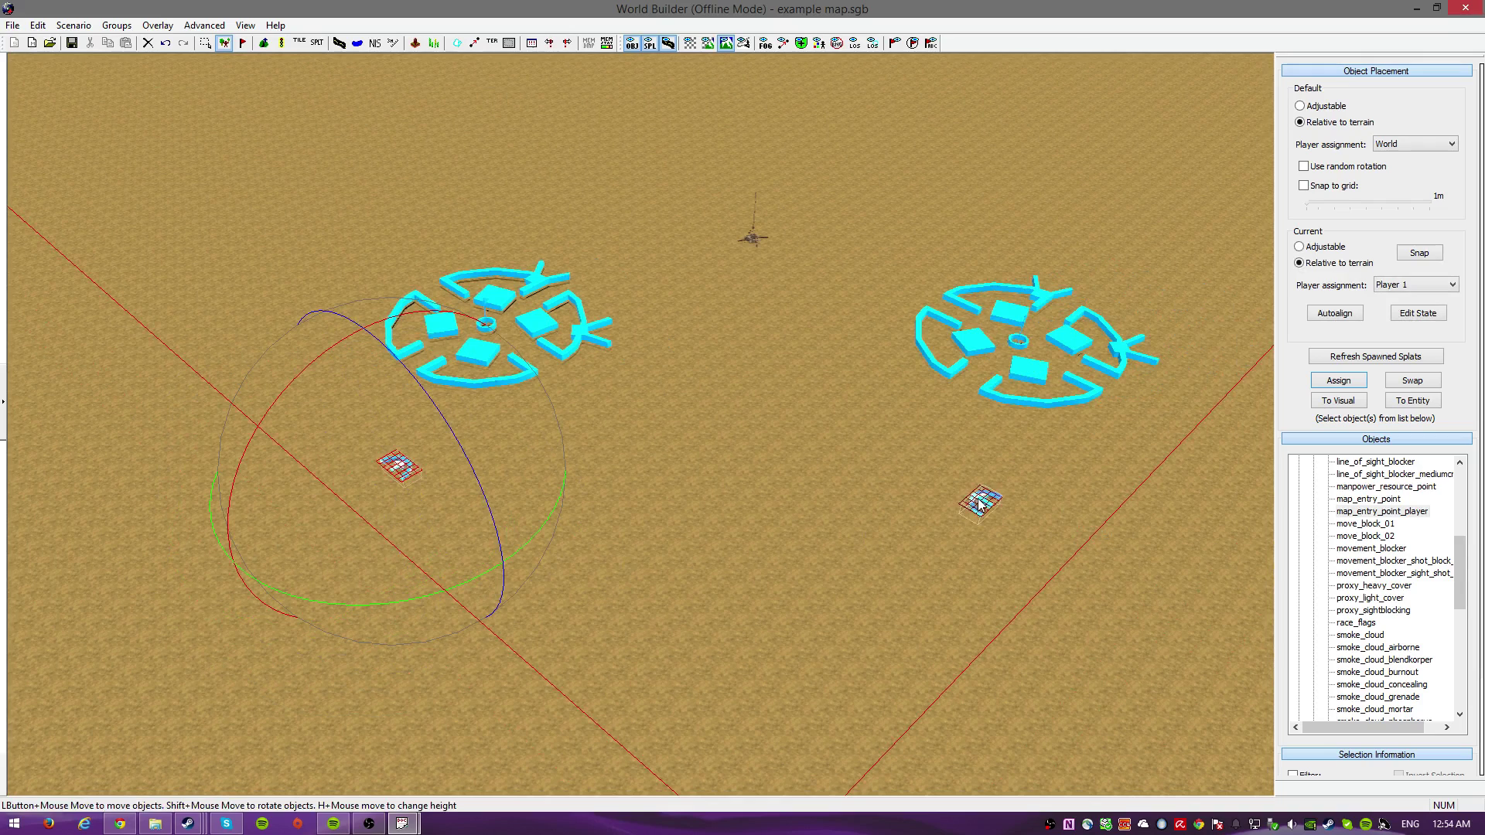
left_click_drag(982, 503, 1026, 504)
left_click(853, 504)
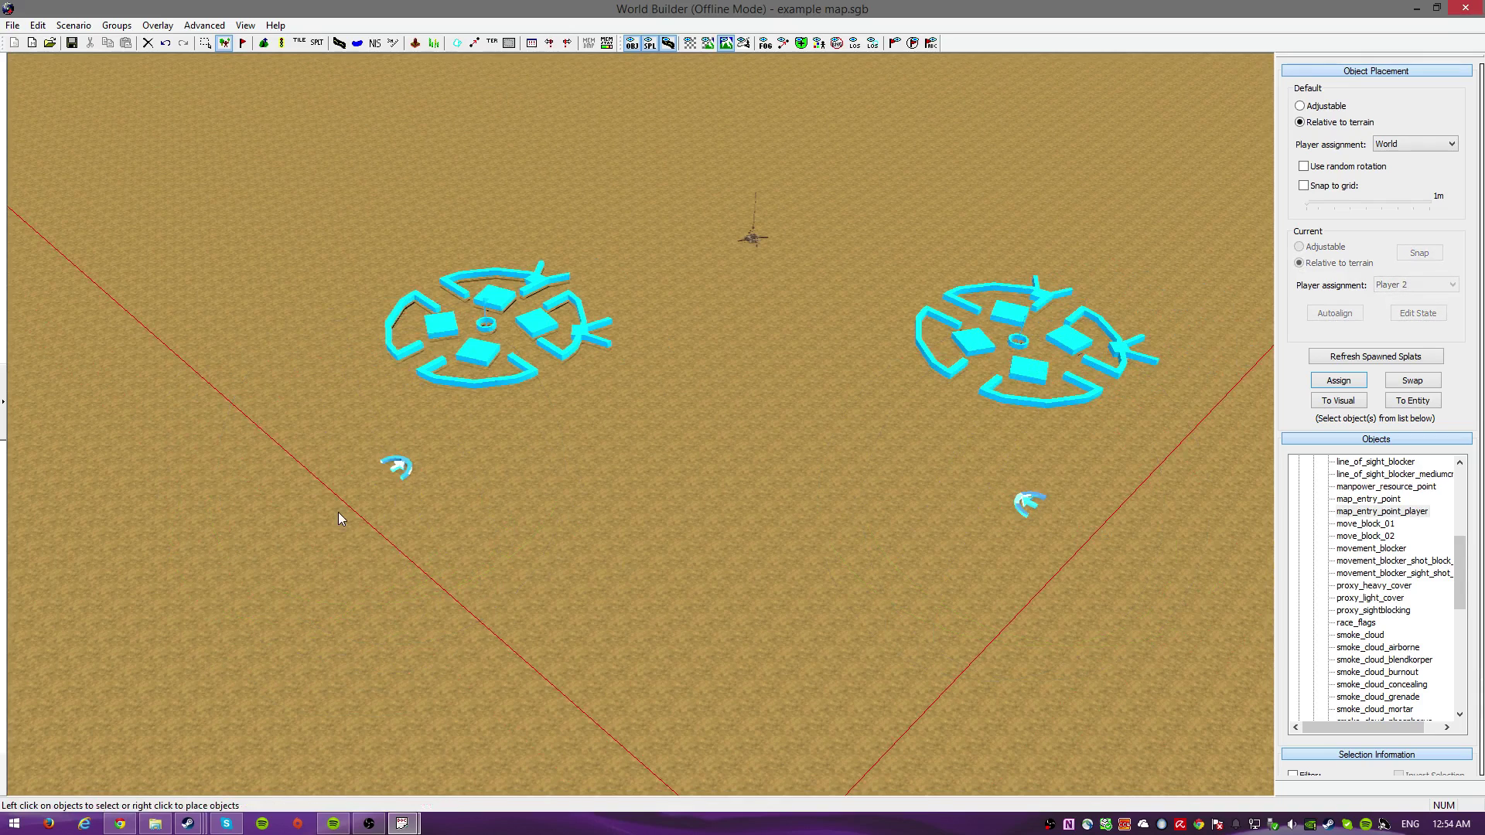
Tilt the view and check each starting position and its entry point.
middle_click_drag(791, 179, 760, 325)
scroll(759, 325, "down", 3)
scroll(803, 285, "down", 3)
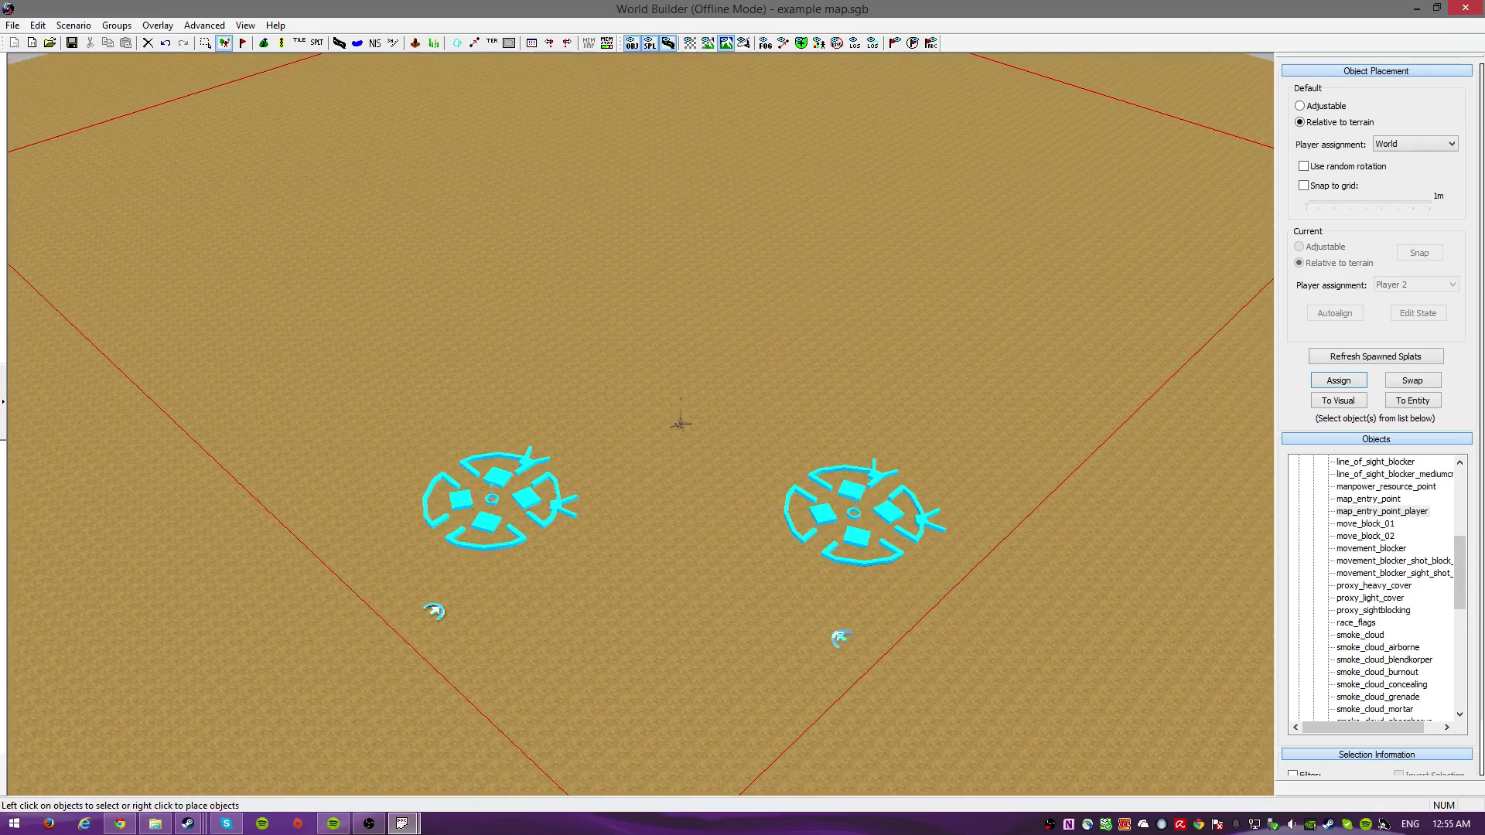
middle_click_drag(807, 188, 809, 274)
middle_click_drag(791, 326, 530, 636)
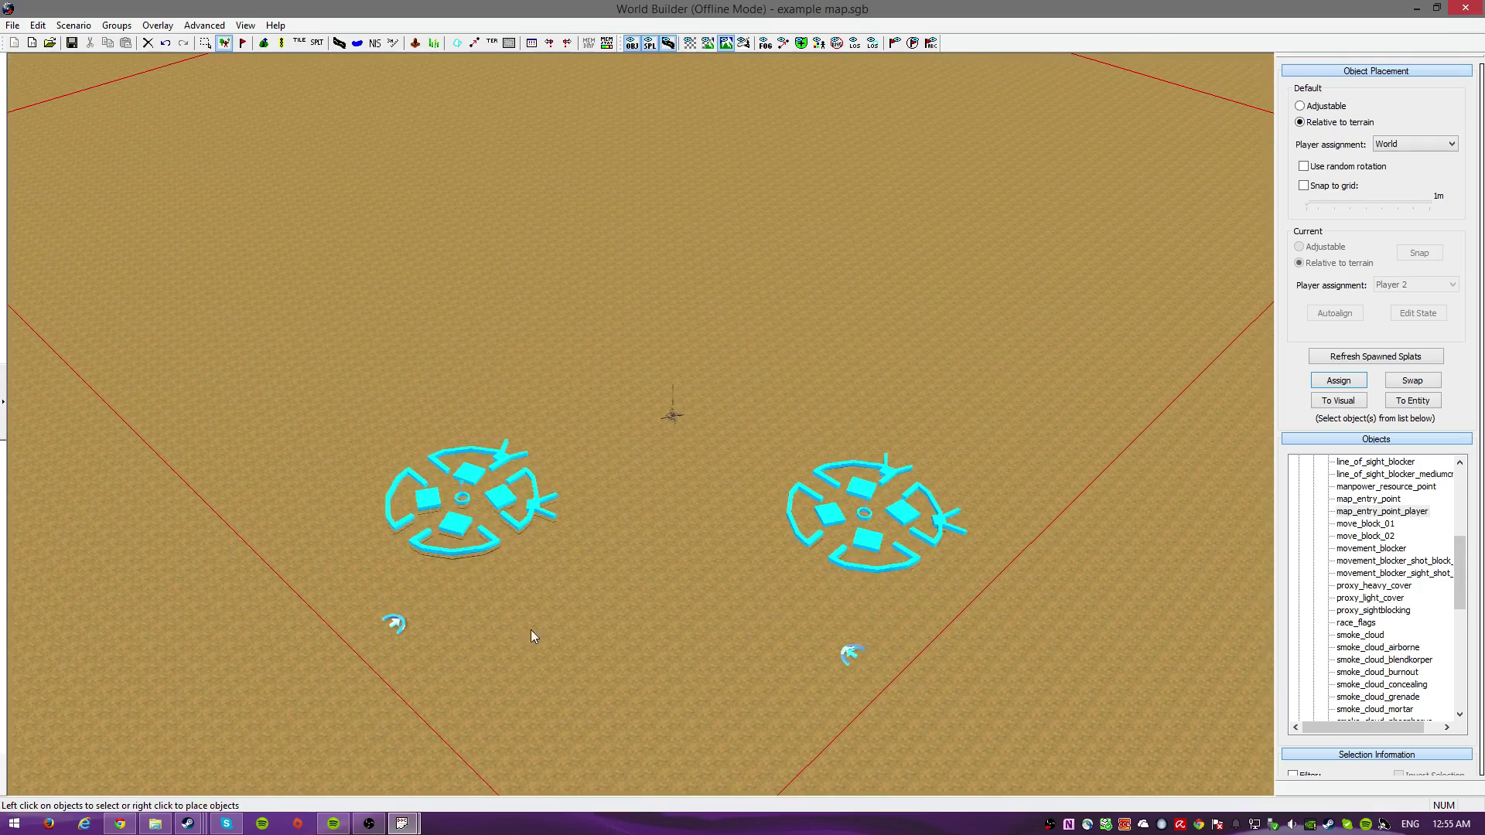
left_click(447, 533)
left_click(865, 565)
left_click(401, 627)
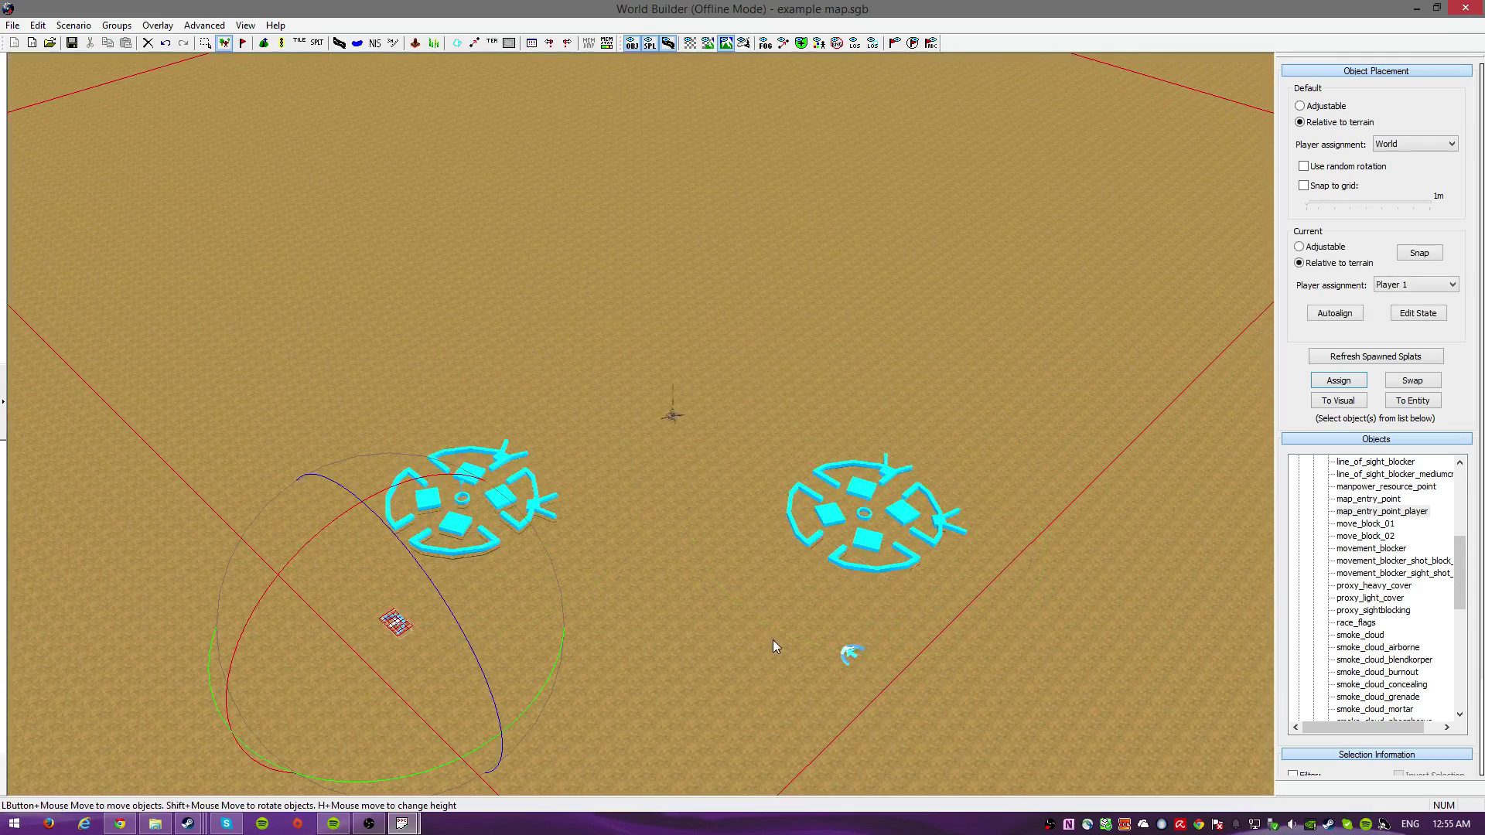
left_click(854, 648)
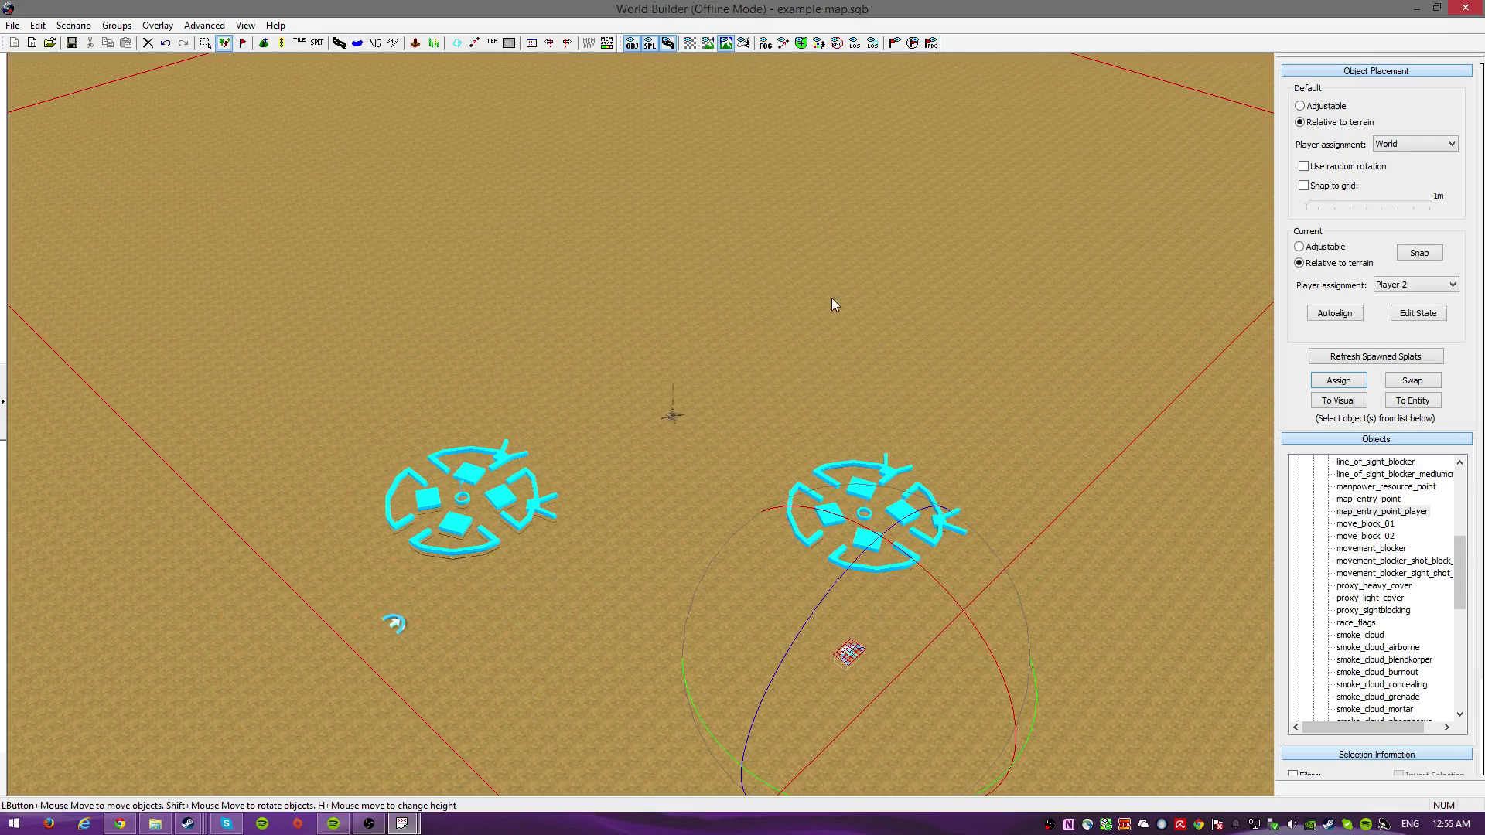
Place two starting_position_shared_territory objects side by side in the far map corner.
middle_click_drag(832, 298, 795, 234)
middle_click_drag(644, 187, 687, 228)
scroll(648, 287, "up", 3)
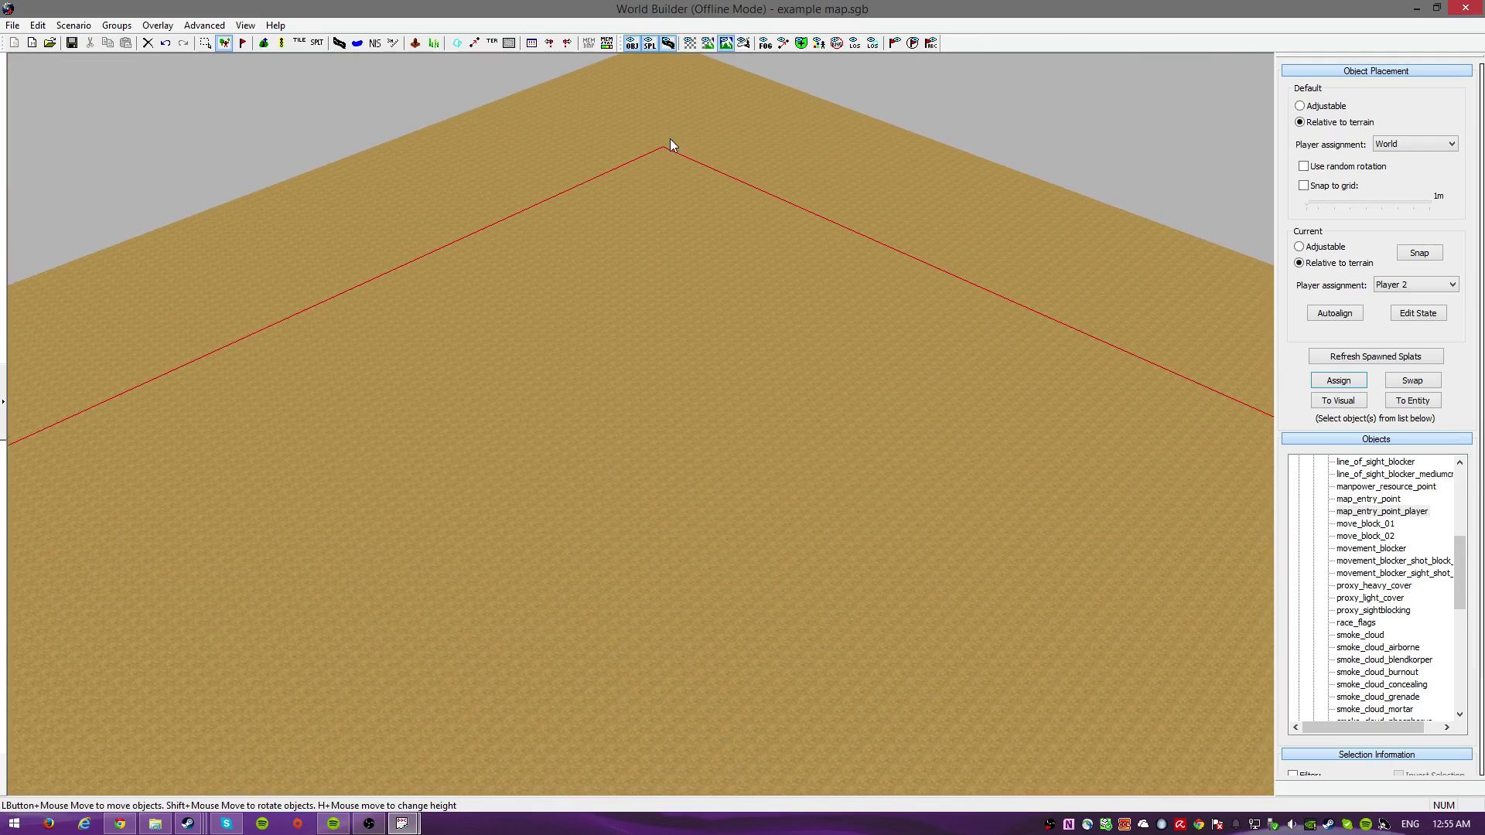
middle_click_drag(855, 70, 824, 161)
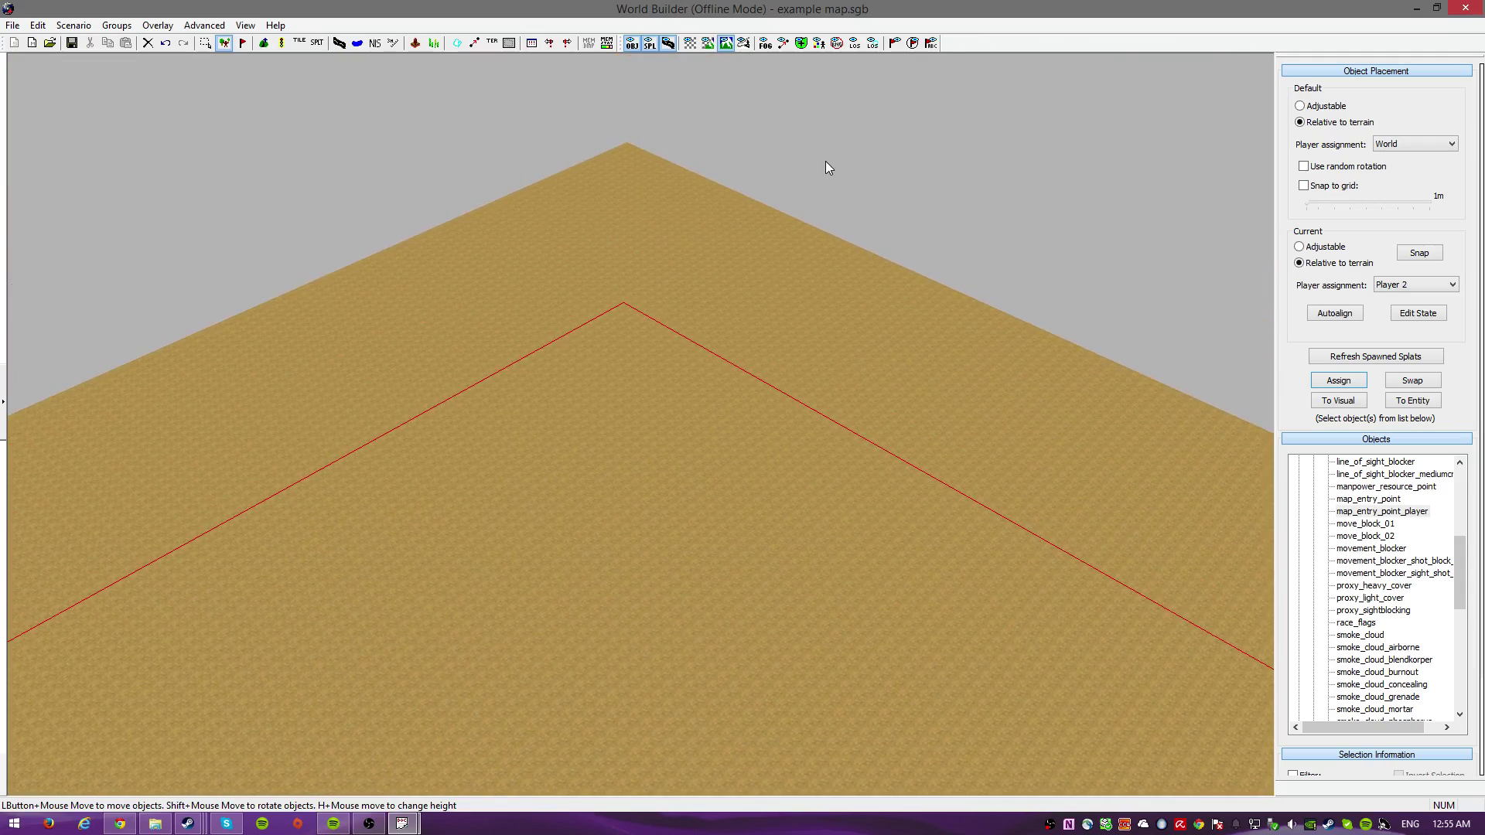
scroll(726, 394, "up", 2)
scroll(726, 393, "up", 2)
middle_click_drag(726, 393, 729, 356)
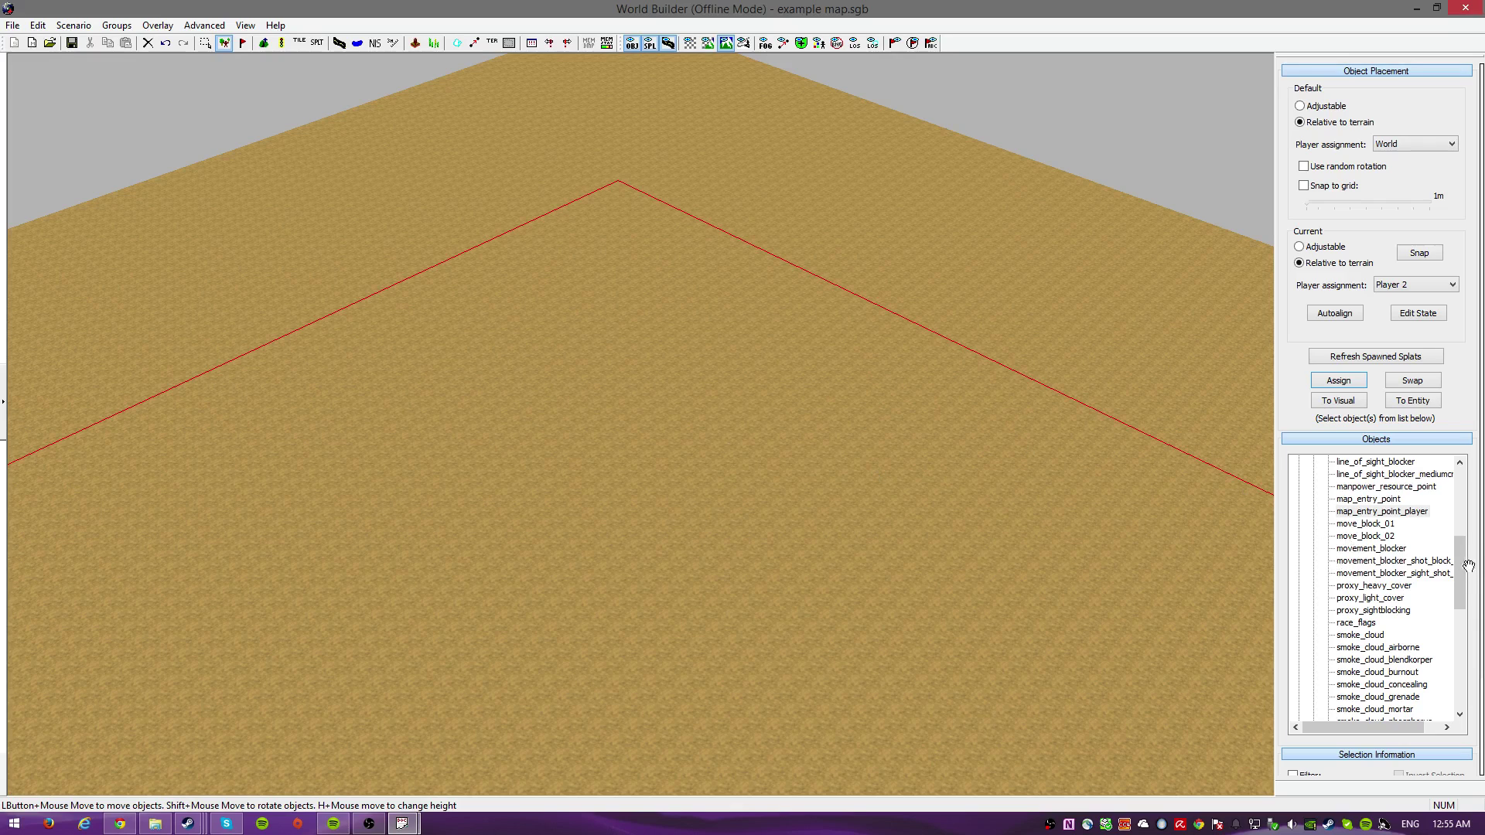
scroll(1451, 596, "down", 2)
scroll(1447, 670, "up", 2)
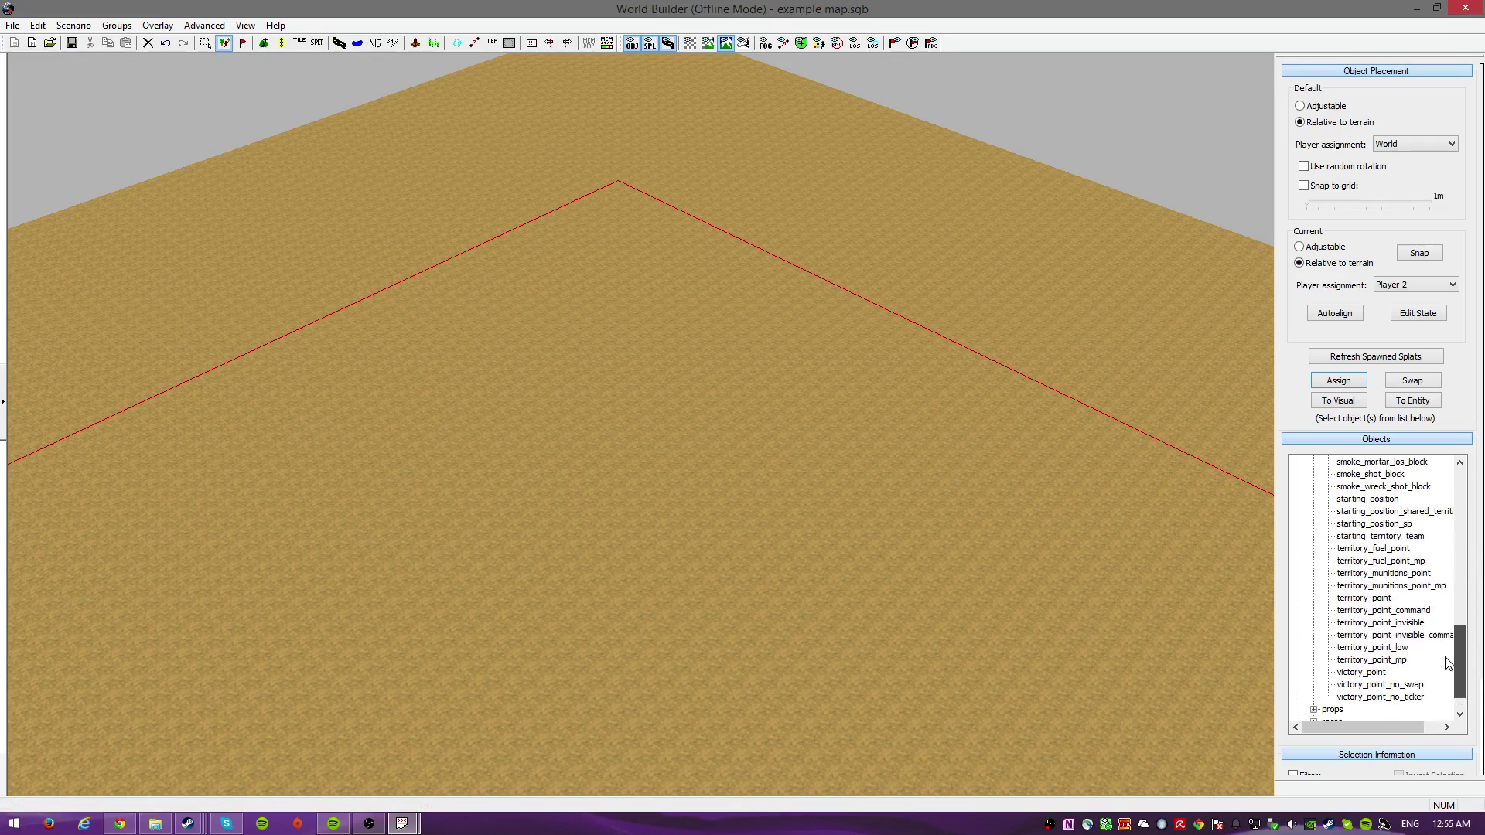
left_click(1407, 511)
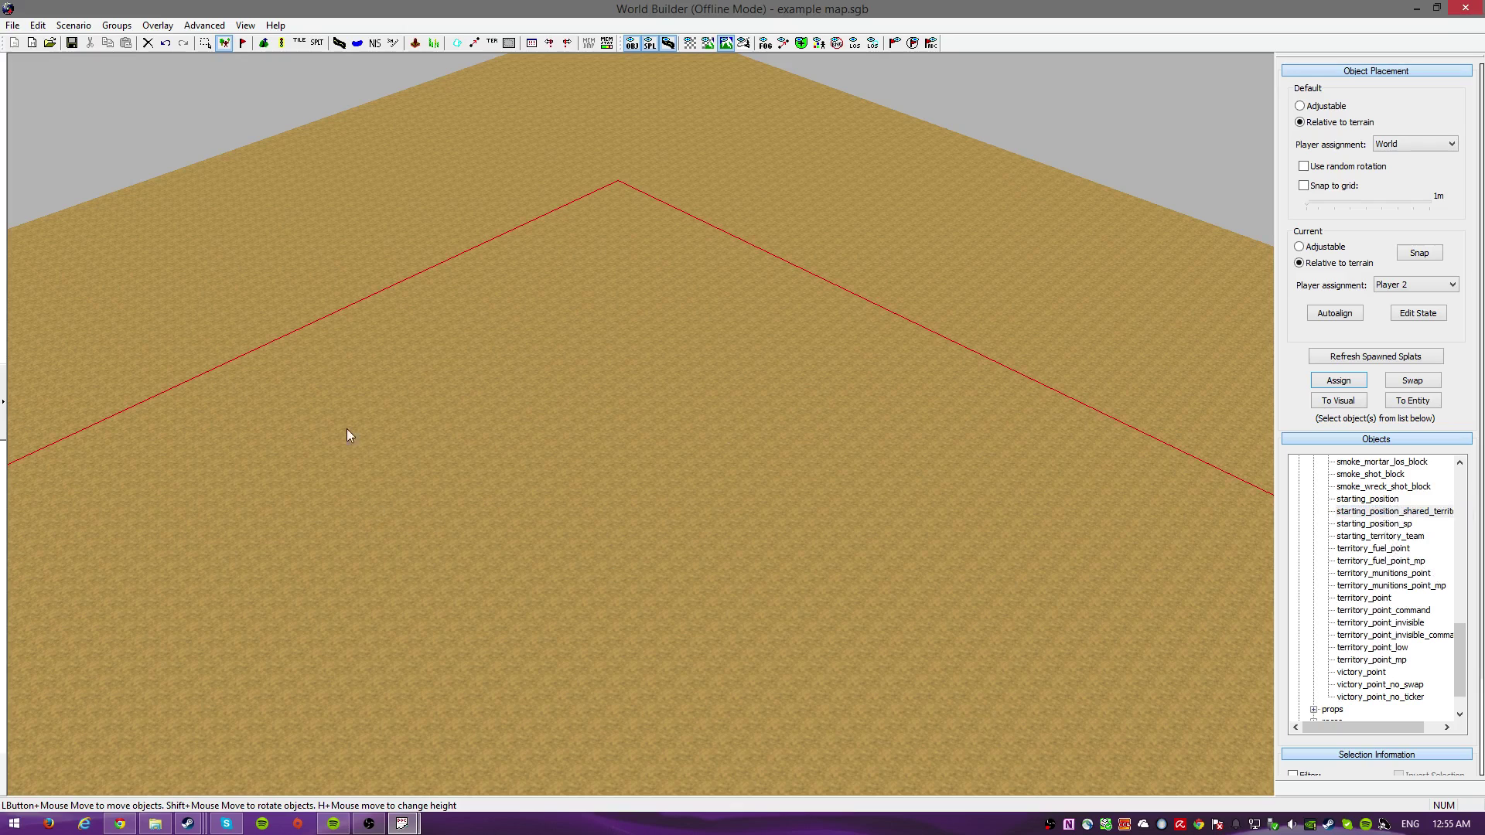
left_click(377, 450)
left_click(914, 463)
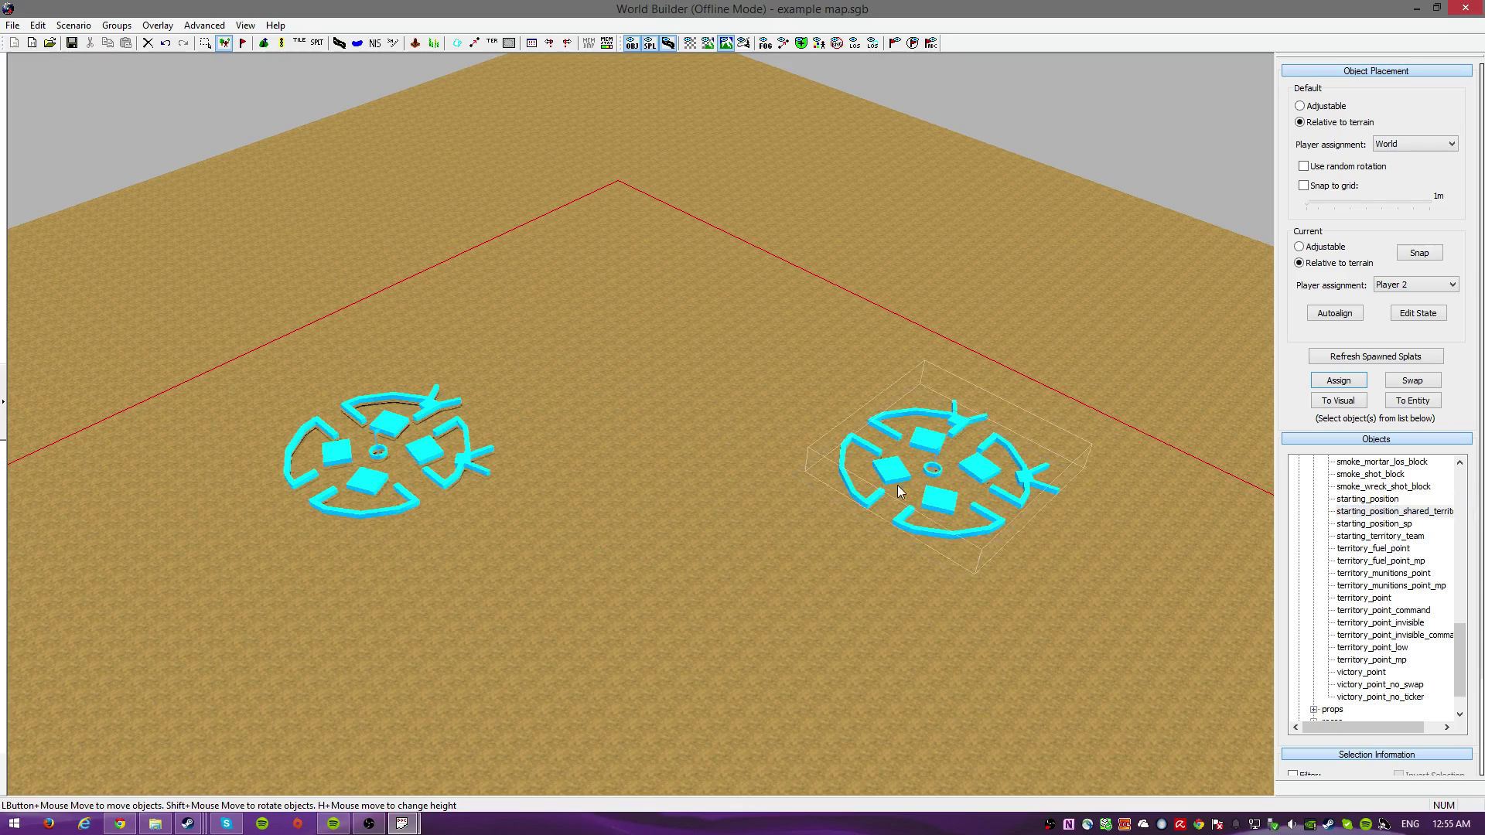
left_click_drag(897, 489, 843, 525)
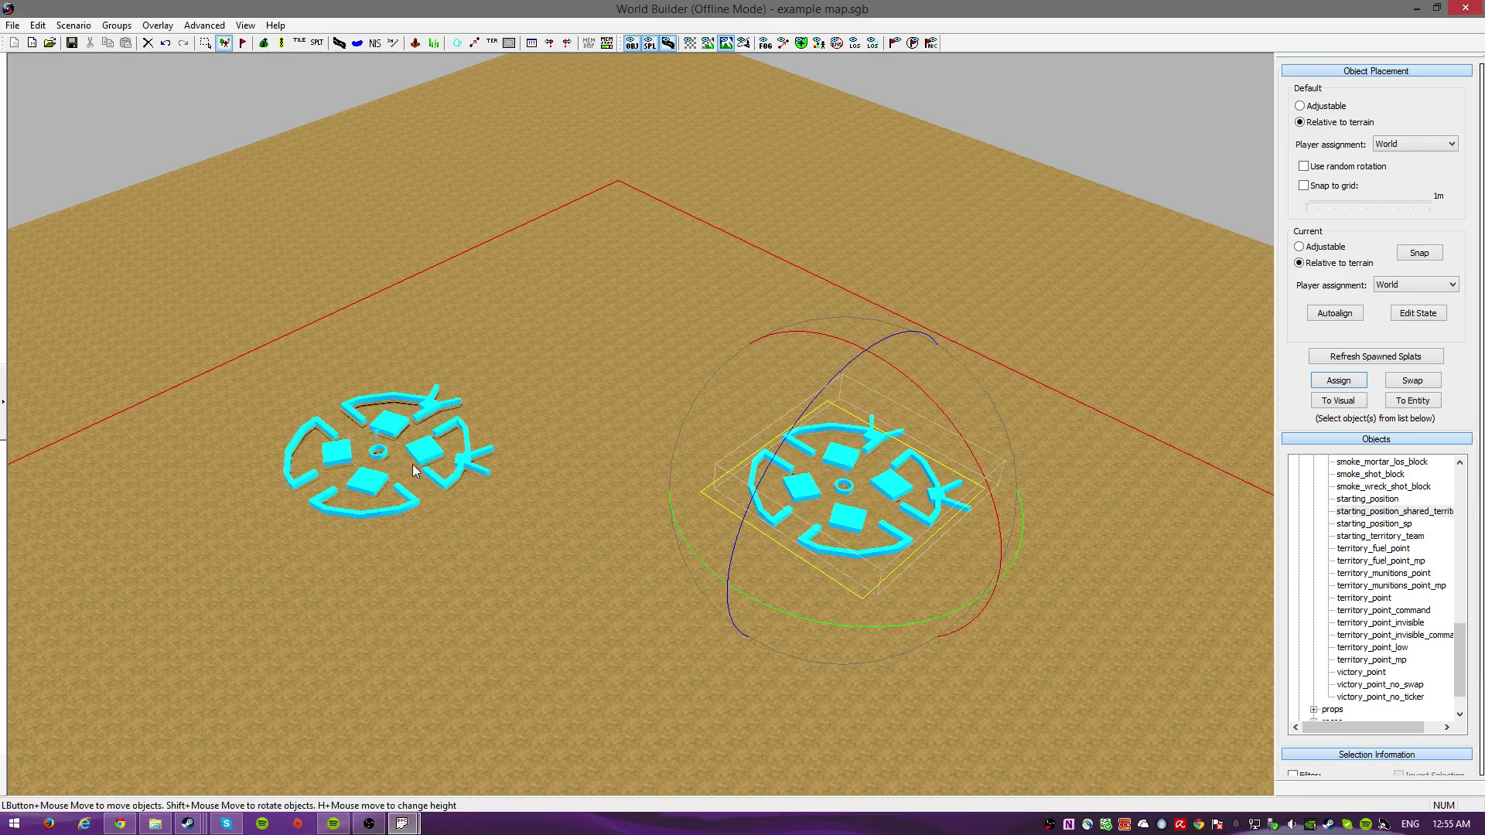
left_click_drag(497, 409, 489, 426)
Assign the left far-corner starting position to Player 3 and the right one to Player 4.
left_click(1415, 285)
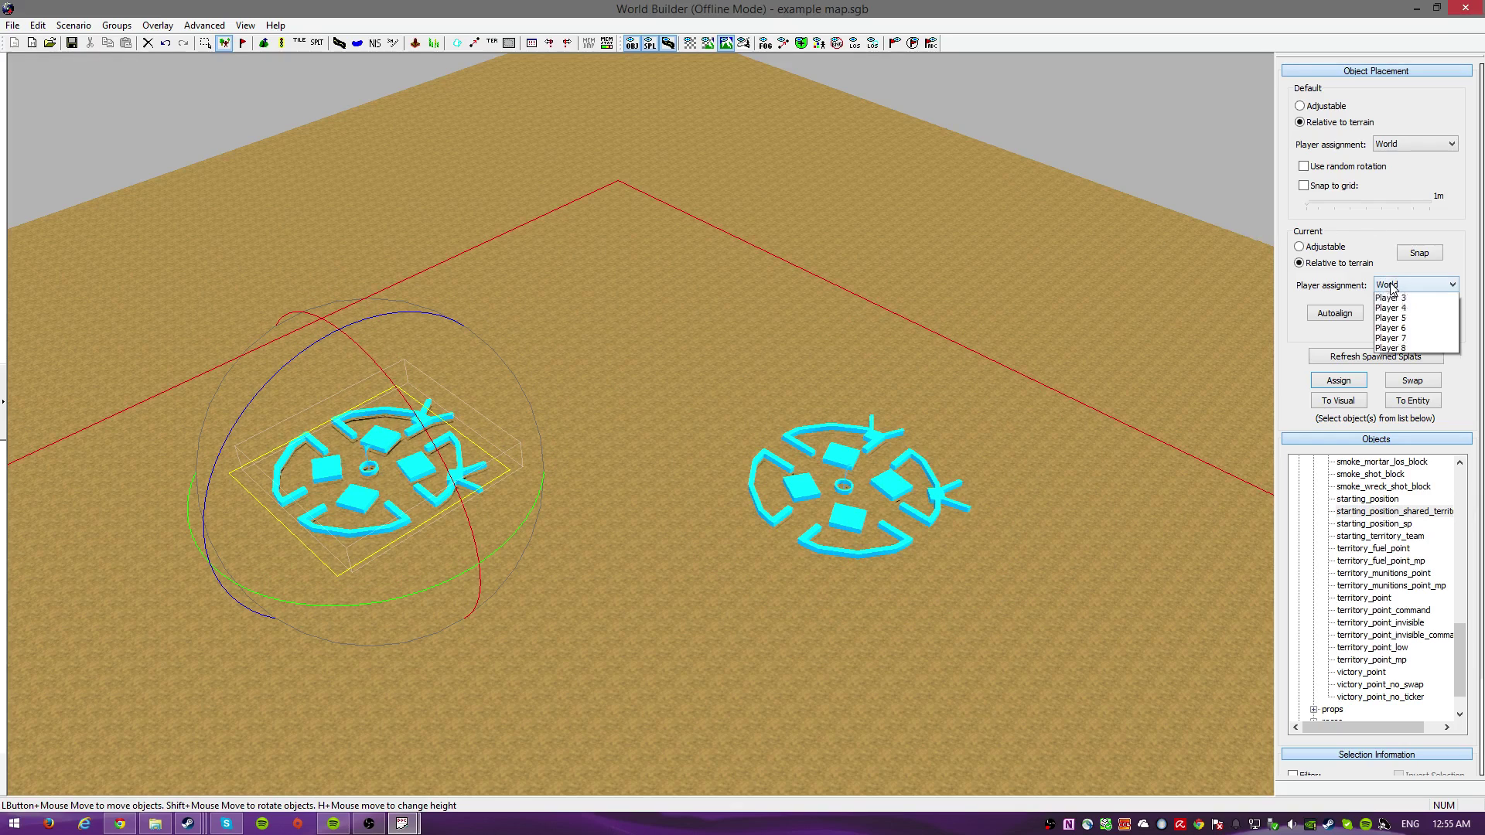
left_click(1400, 328)
left_click(856, 532)
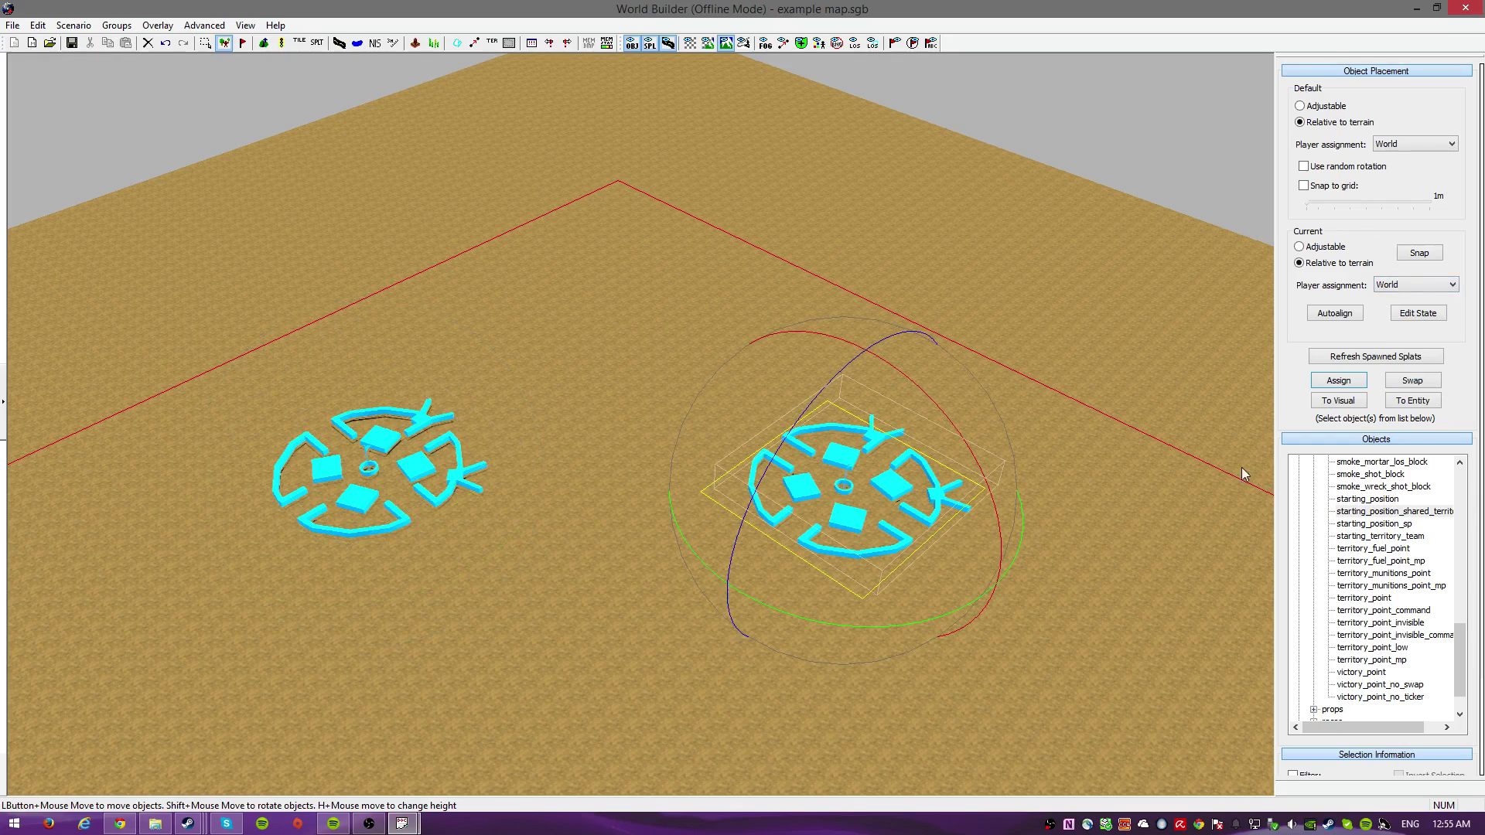
left_click(1433, 286)
left_click(1406, 341)
Place a starting_territory_team marker near the new bases and assign it to Player 3.
left_click(1392, 525)
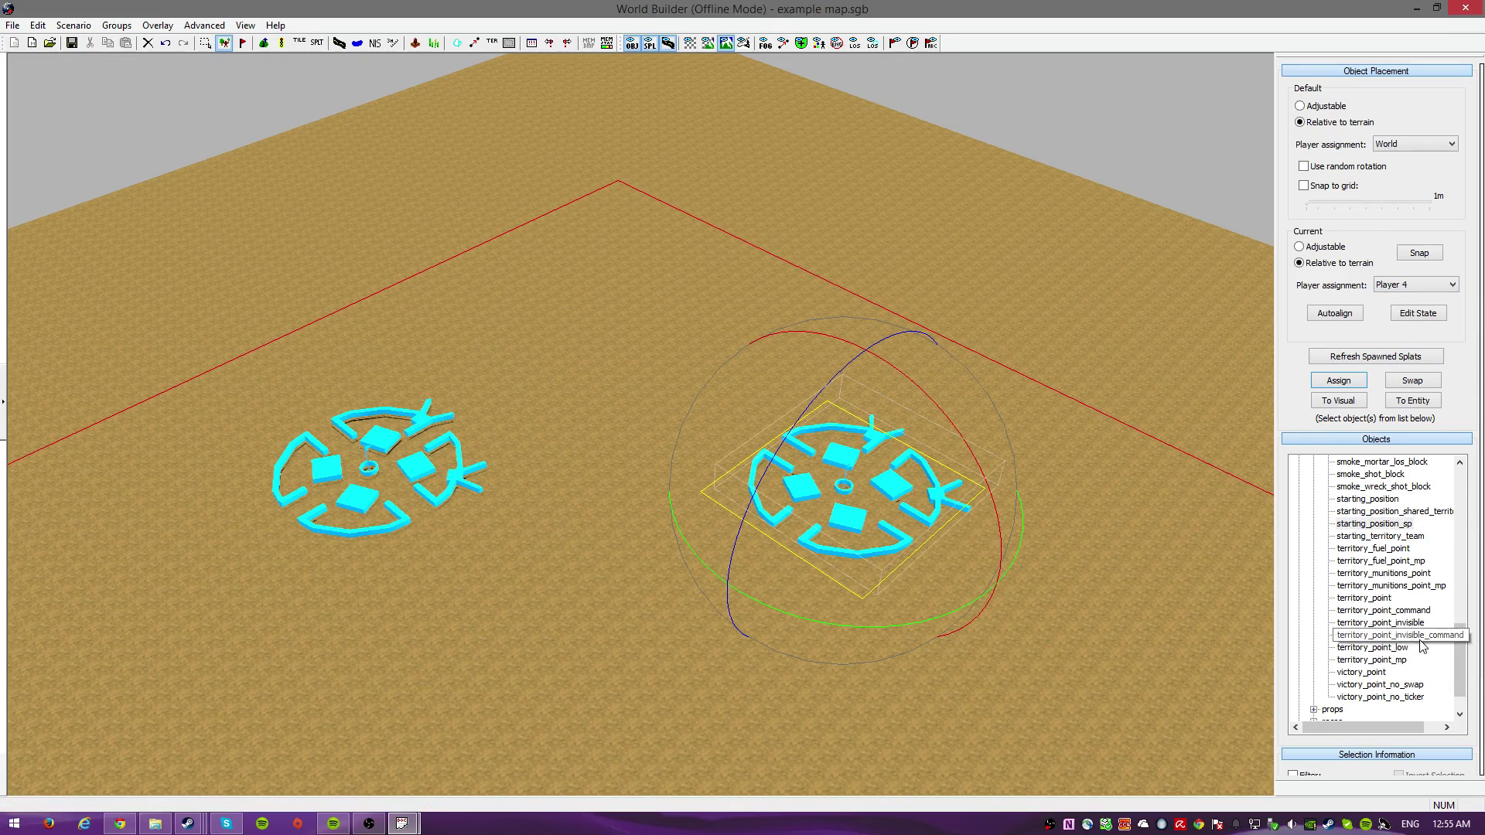
left_click_drag(1460, 642, 1461, 626)
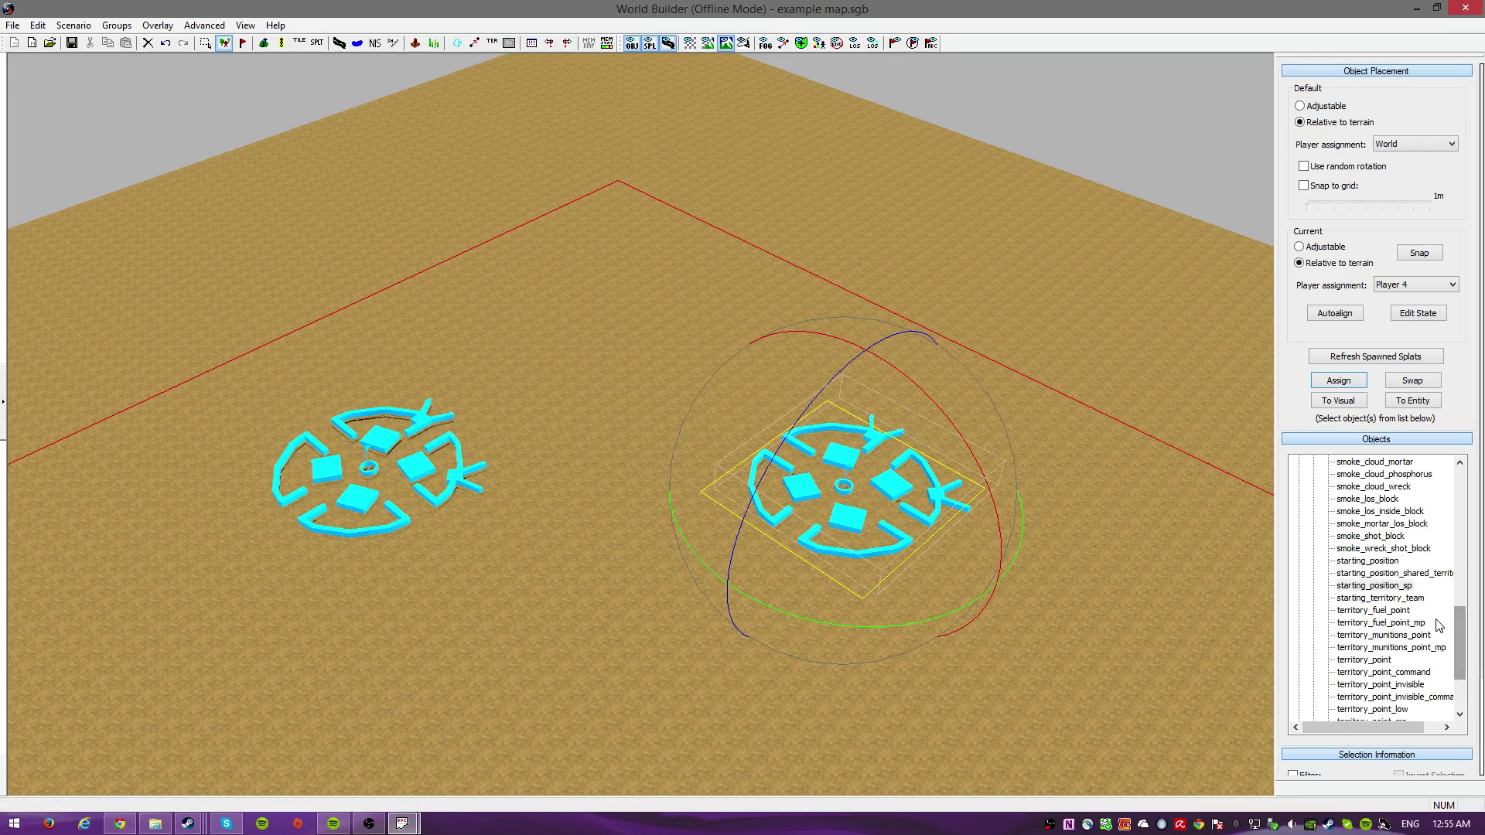
left_click(1390, 600)
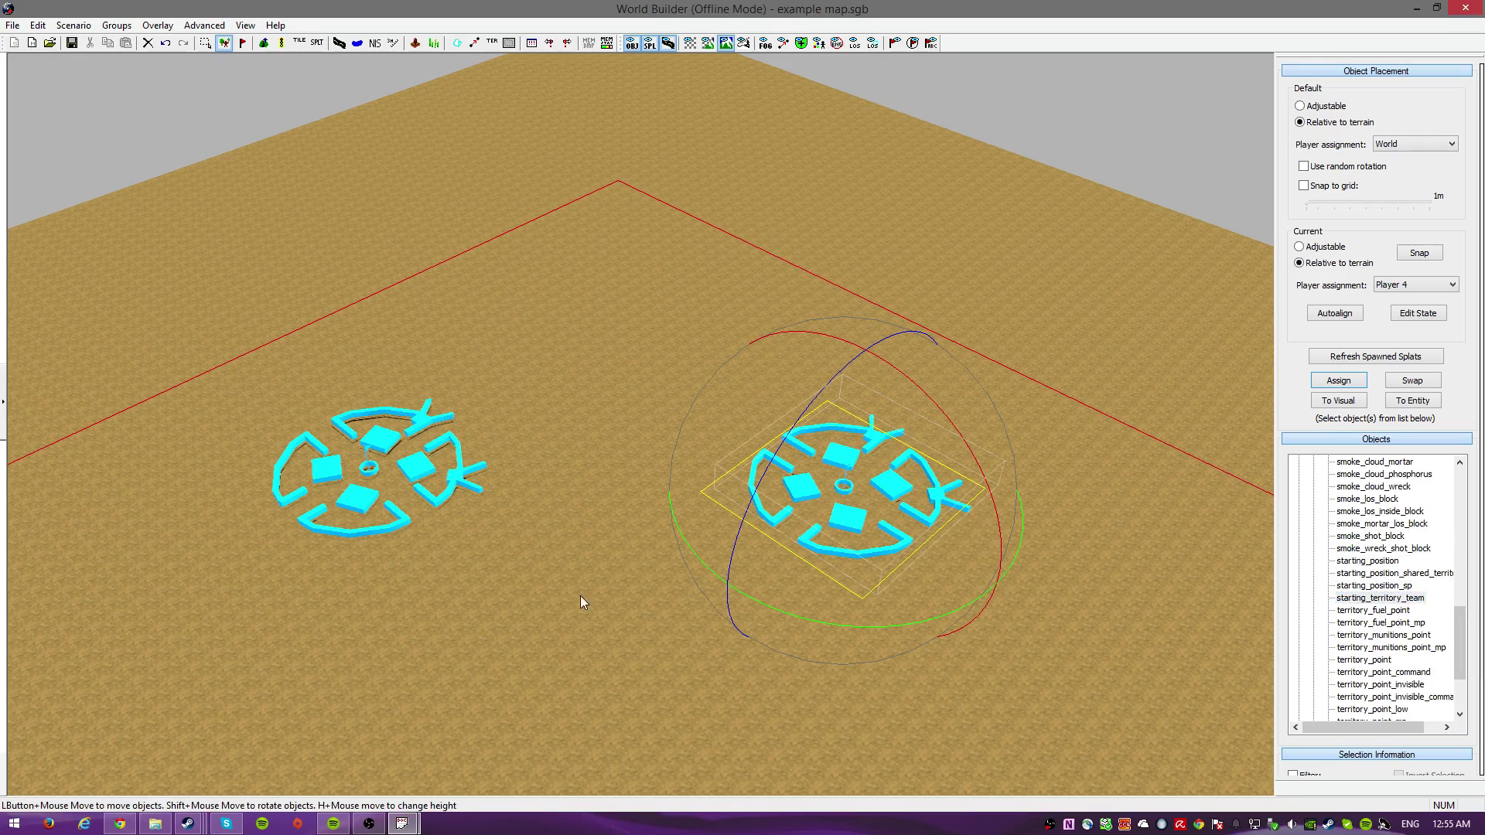
left_click(579, 623)
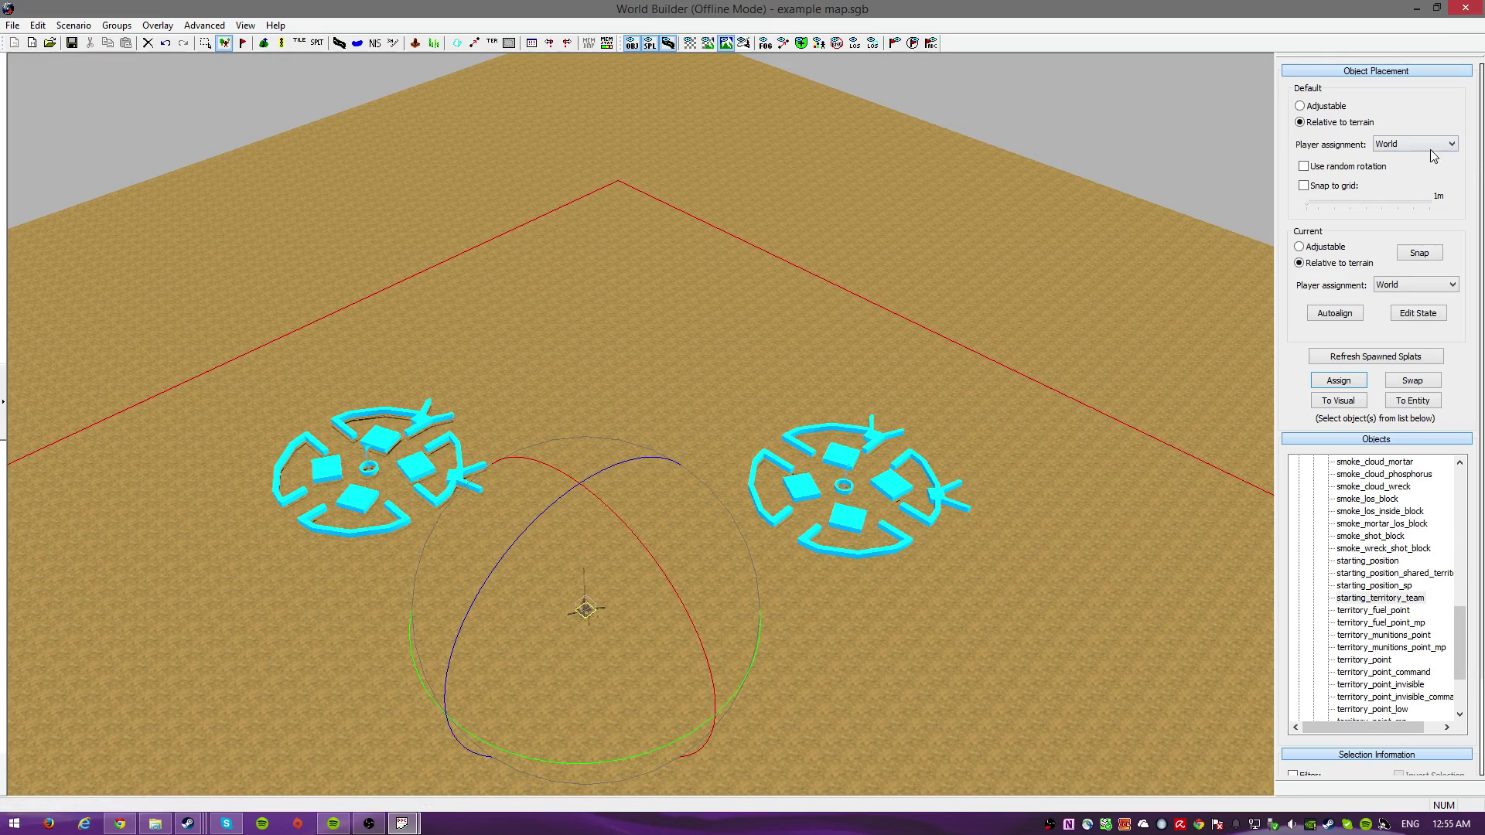
left_click(1405, 285)
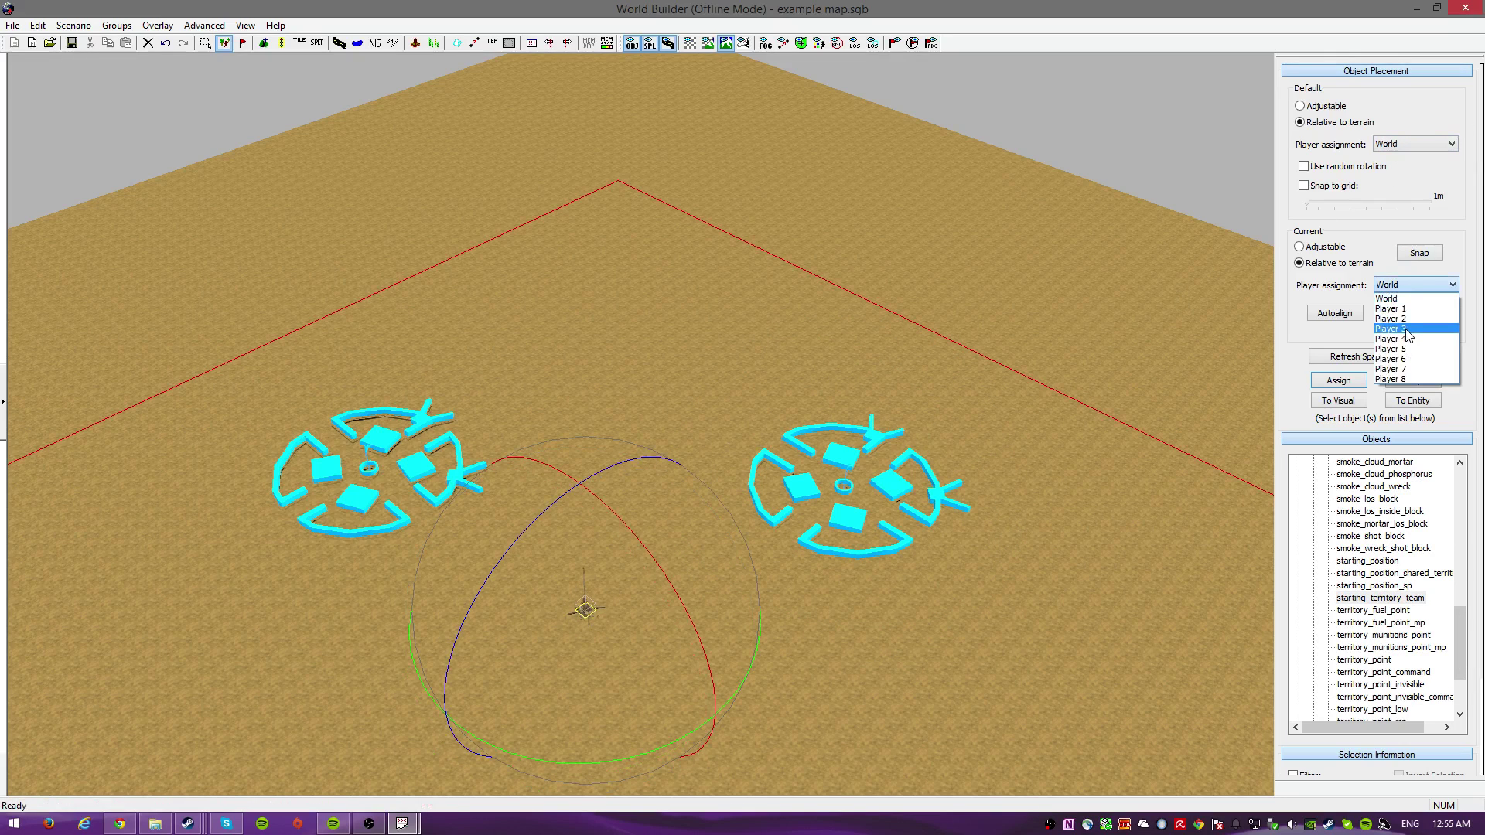
left_click(1406, 329)
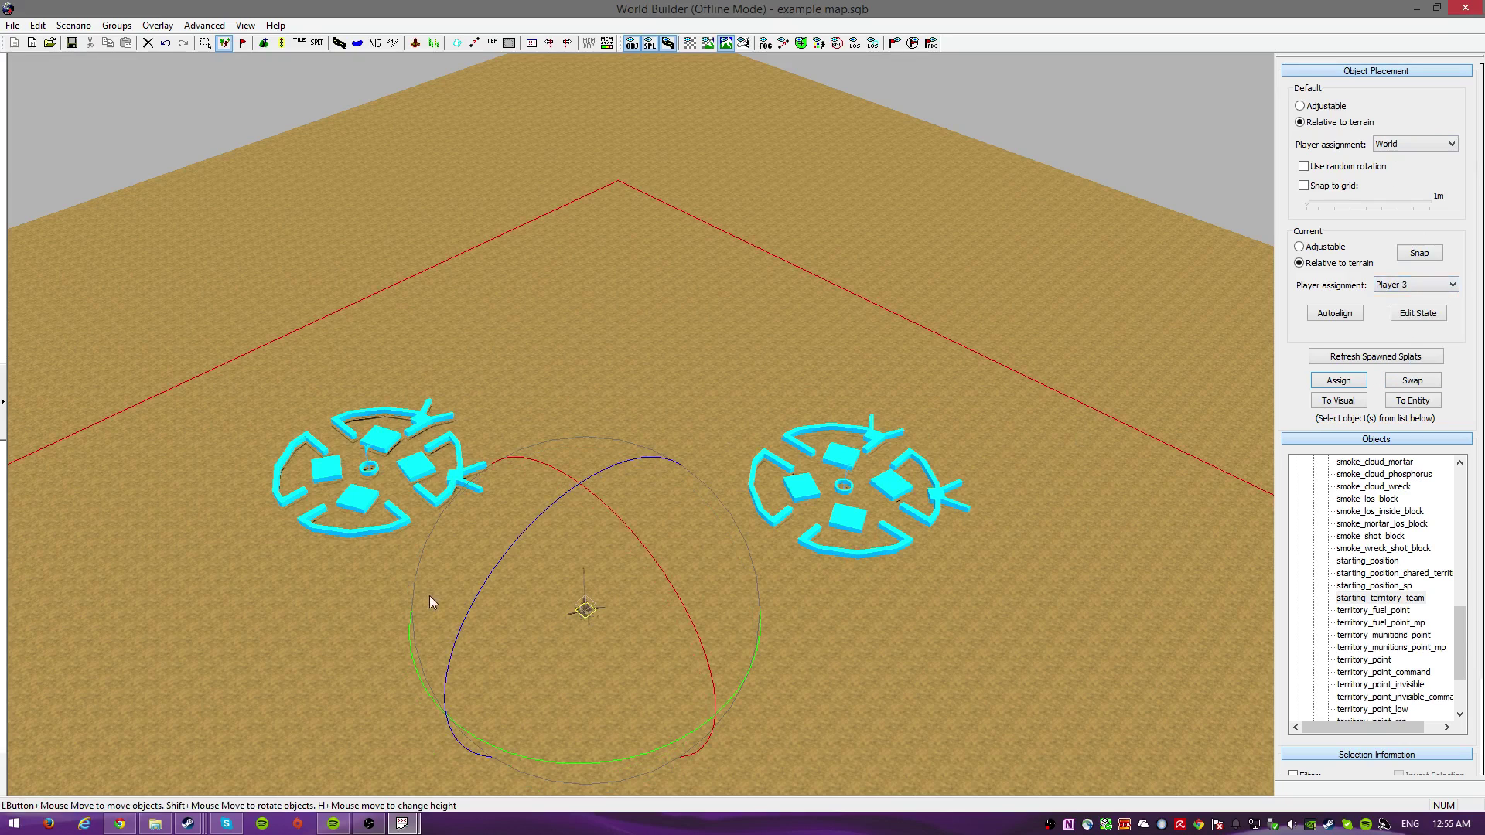
Check the far-corner starting positions, then select the territory marker between the first bases.
left_click(351, 503)
left_click(852, 517)
left_click(584, 610)
scroll(671, 662, "down", 8)
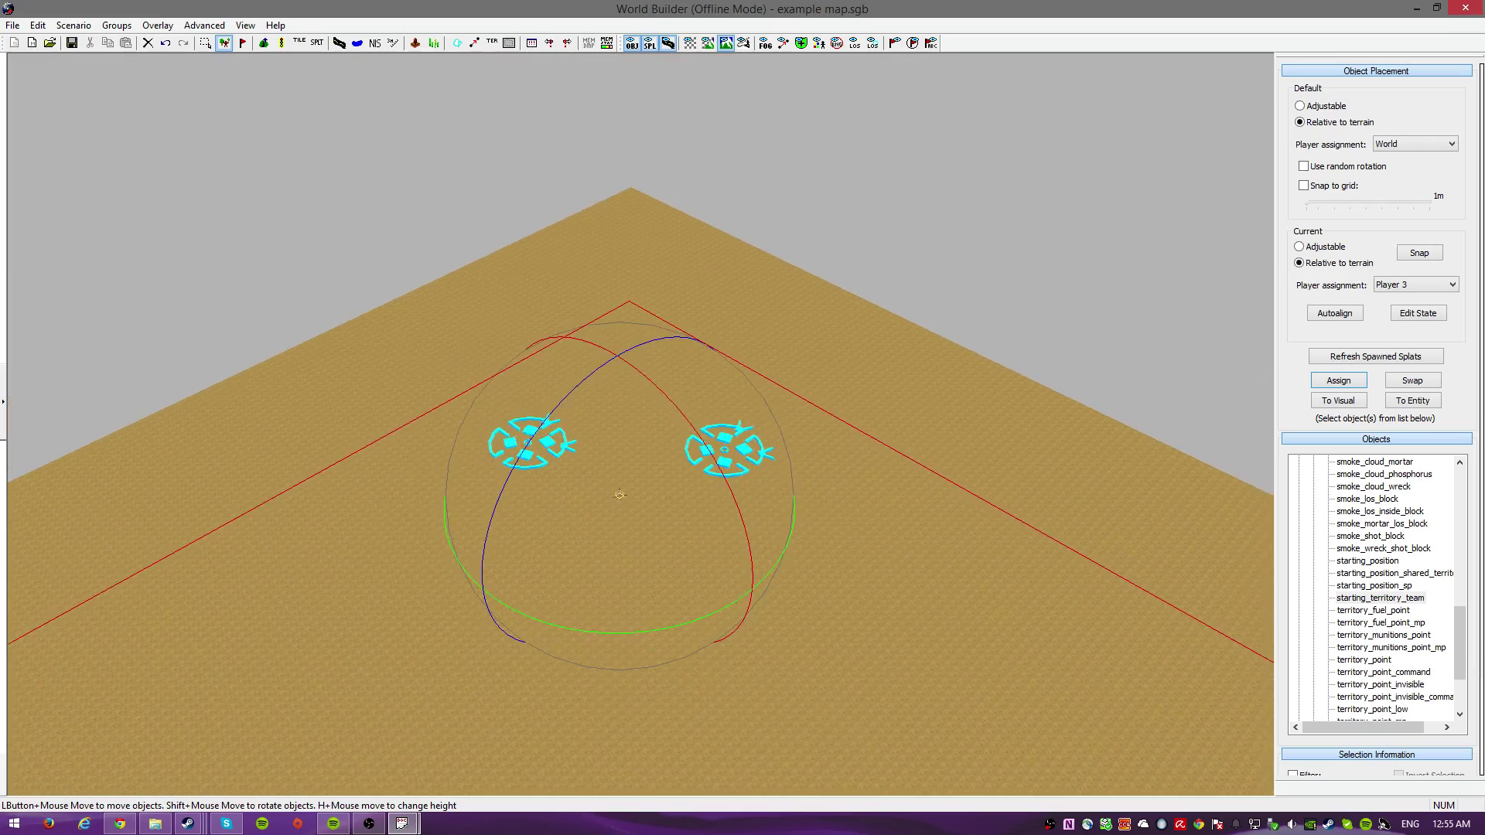
scroll(837, 761, "down", 4)
scroll(627, 711, "up", 3)
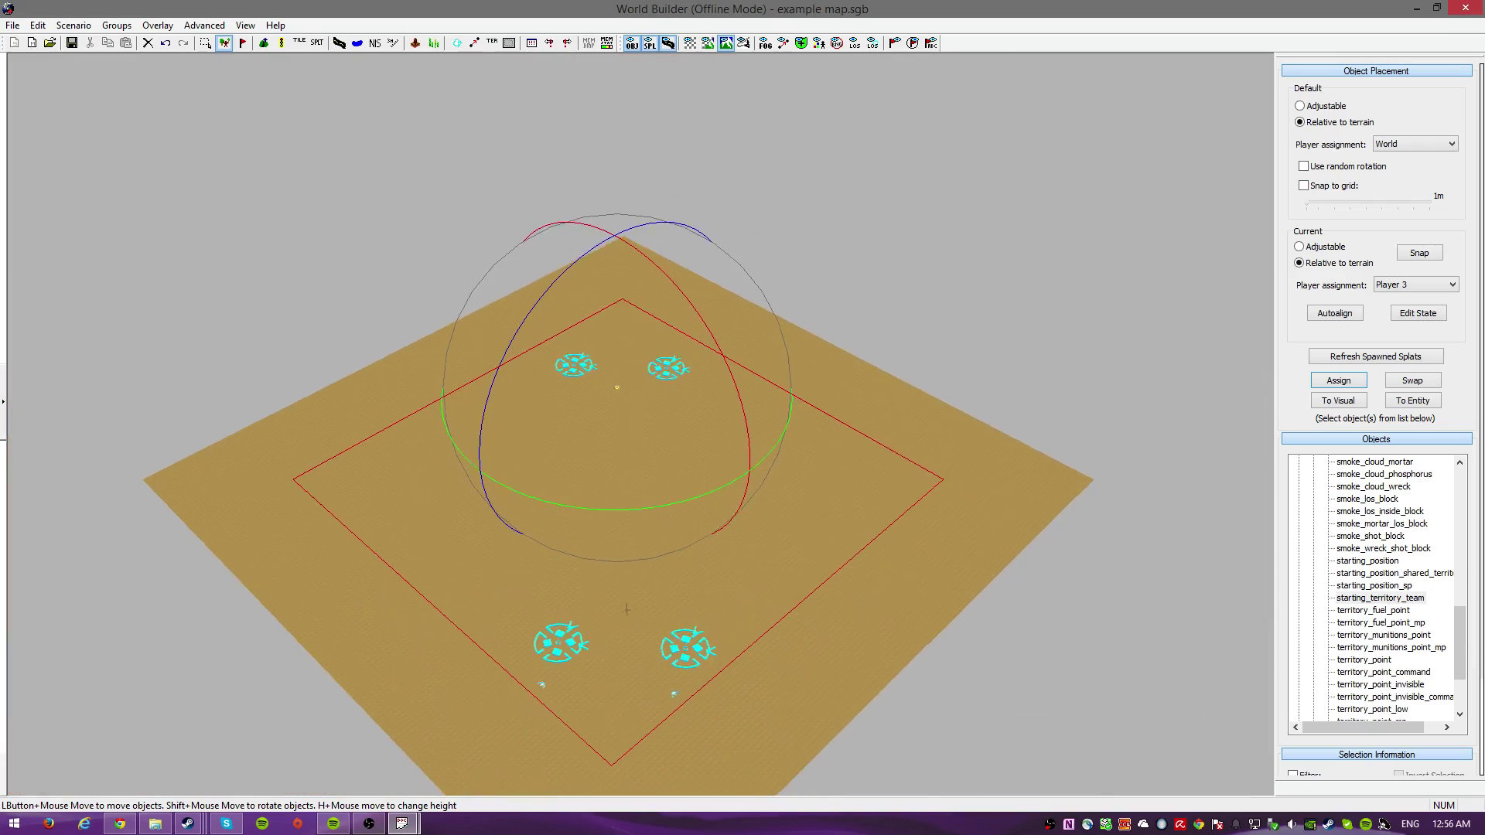
left_click(625, 616)
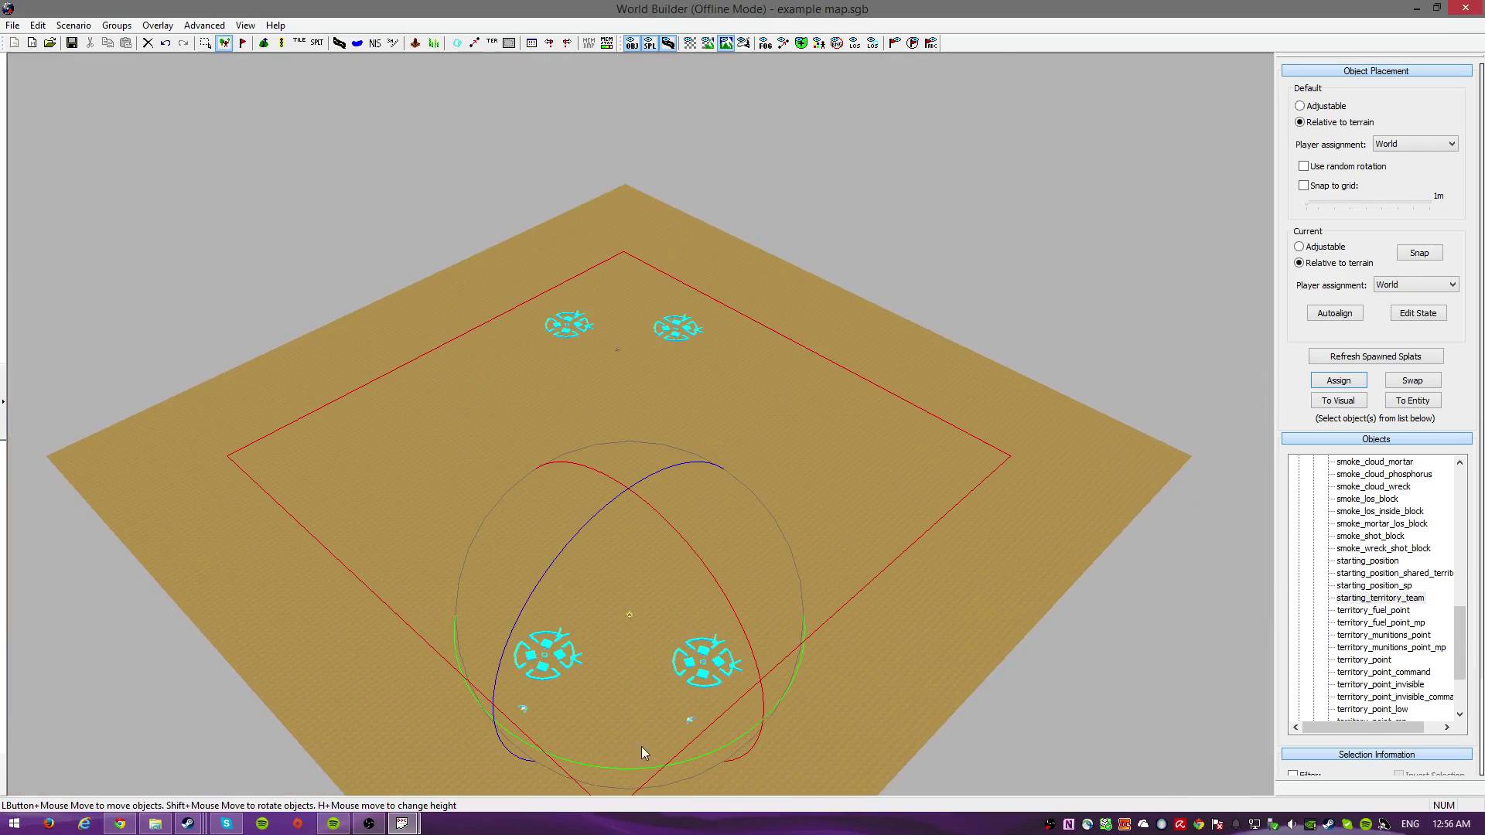
Set the lower starting_territory_team marker's Current Player to Player 1, then recentre on the far bases.
left_click(1419, 286)
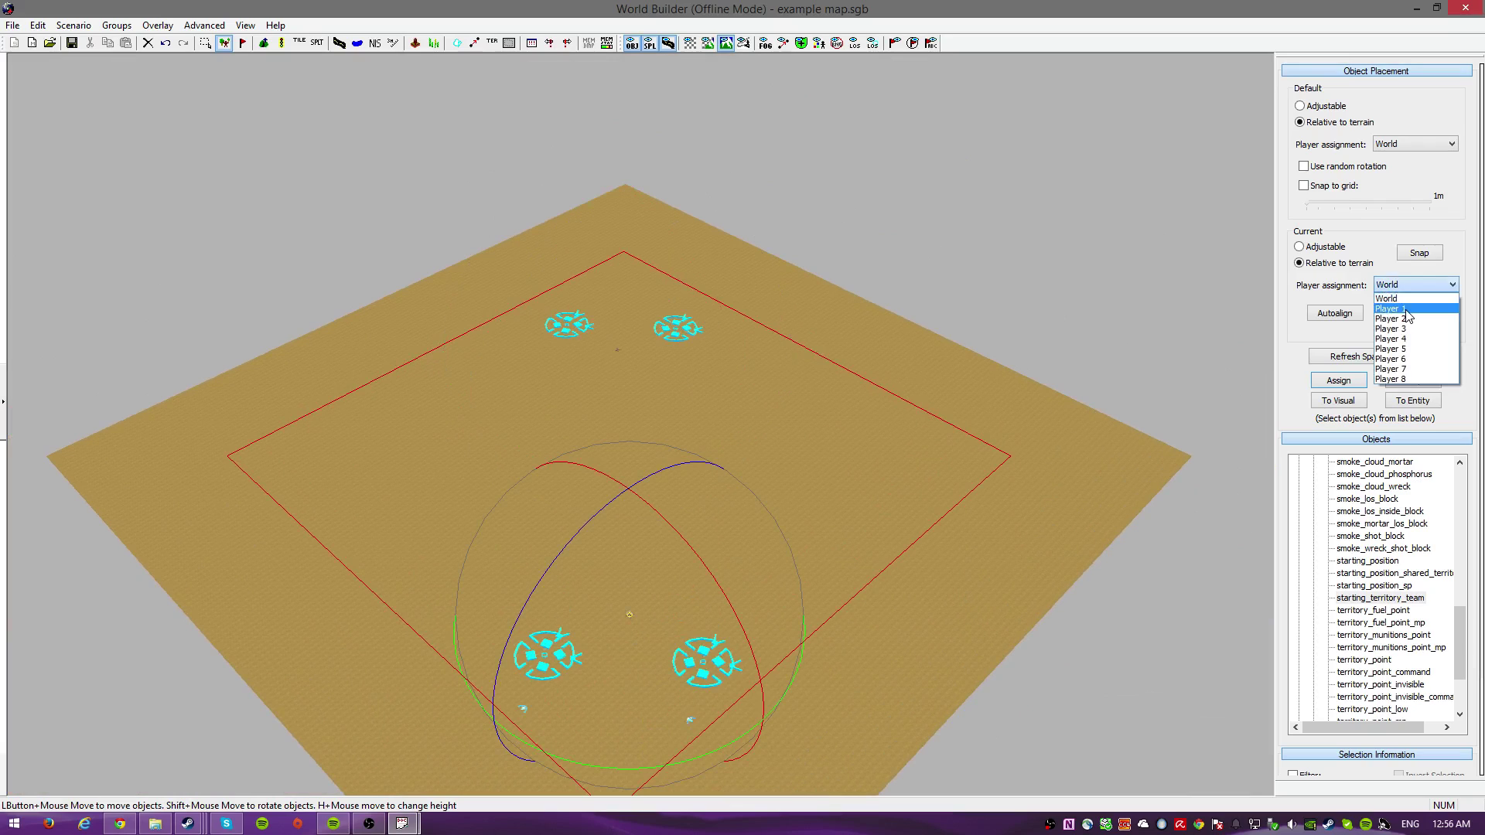
left_click(1389, 308)
scroll(723, 630, "up", 2)
scroll(734, 654, "up", 3)
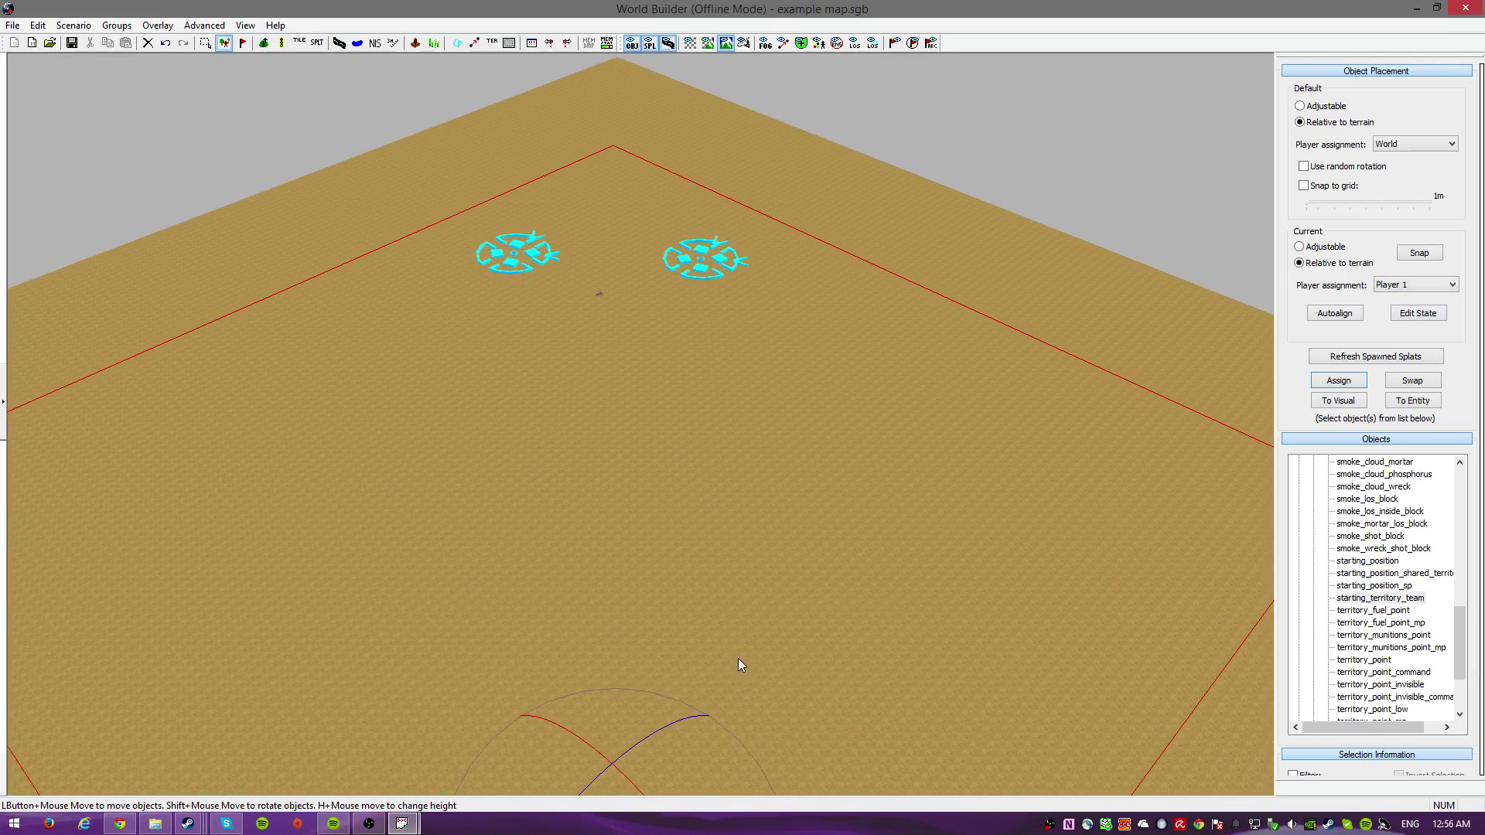
scroll(680, 579, "down", 1)
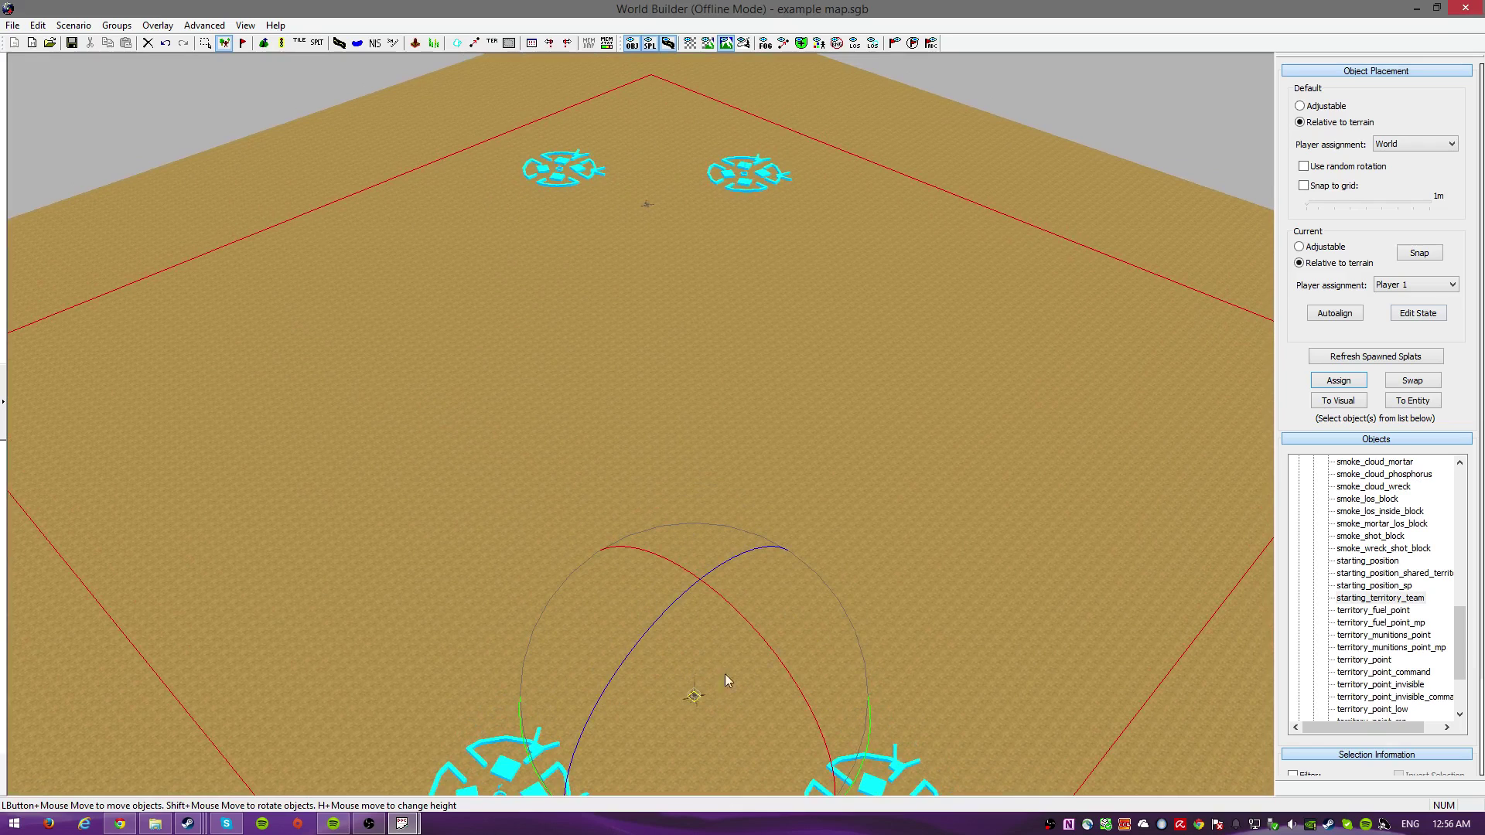
scroll(734, 717, "down", 2)
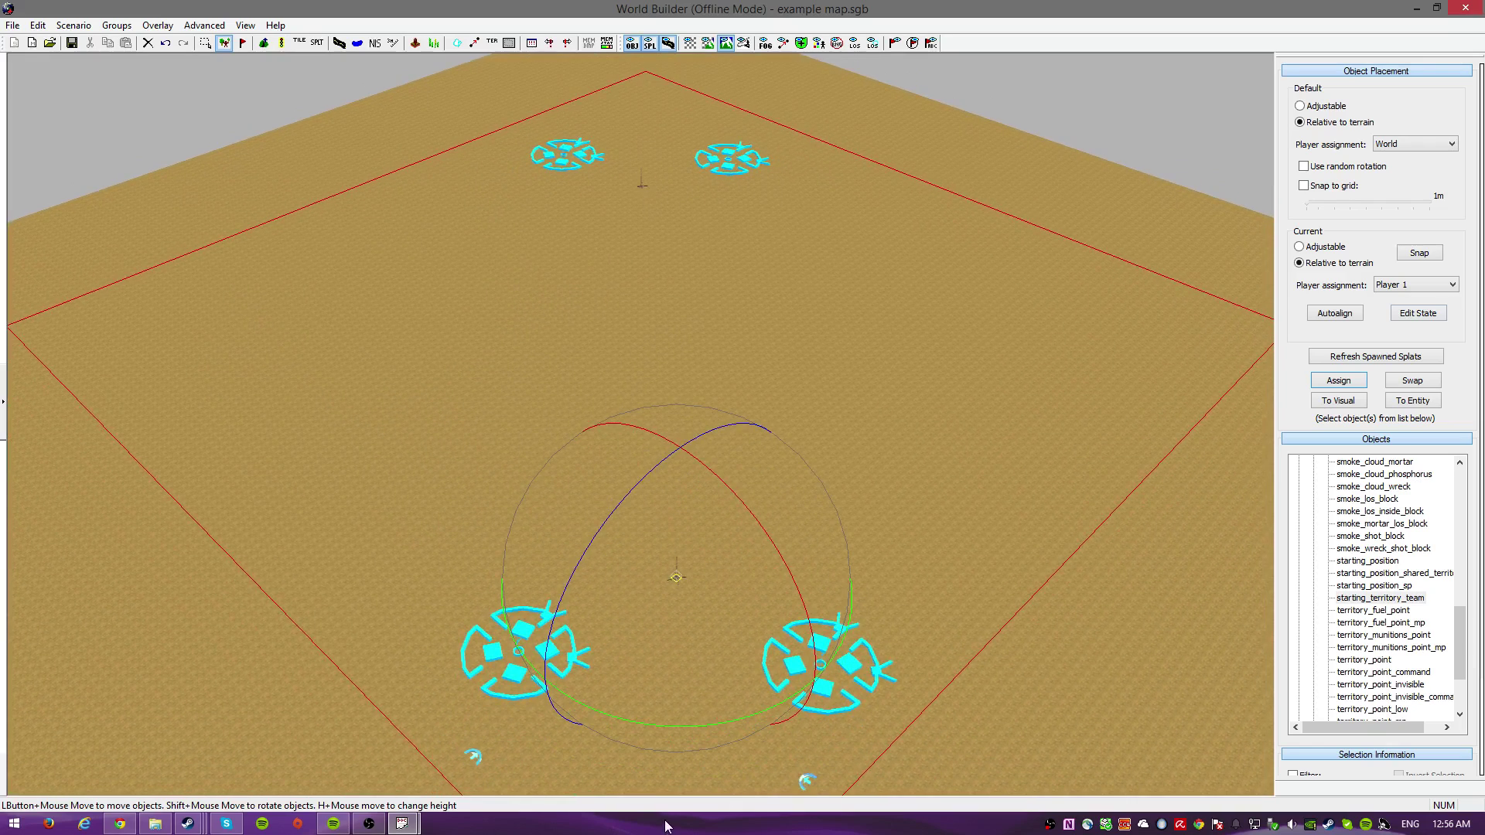
scroll(640, 422, "up", 1)
middle_click_drag(640, 422, 653, 295)
scroll(653, 296, "up", 2)
middle_click_drag(688, 239, 715, 379)
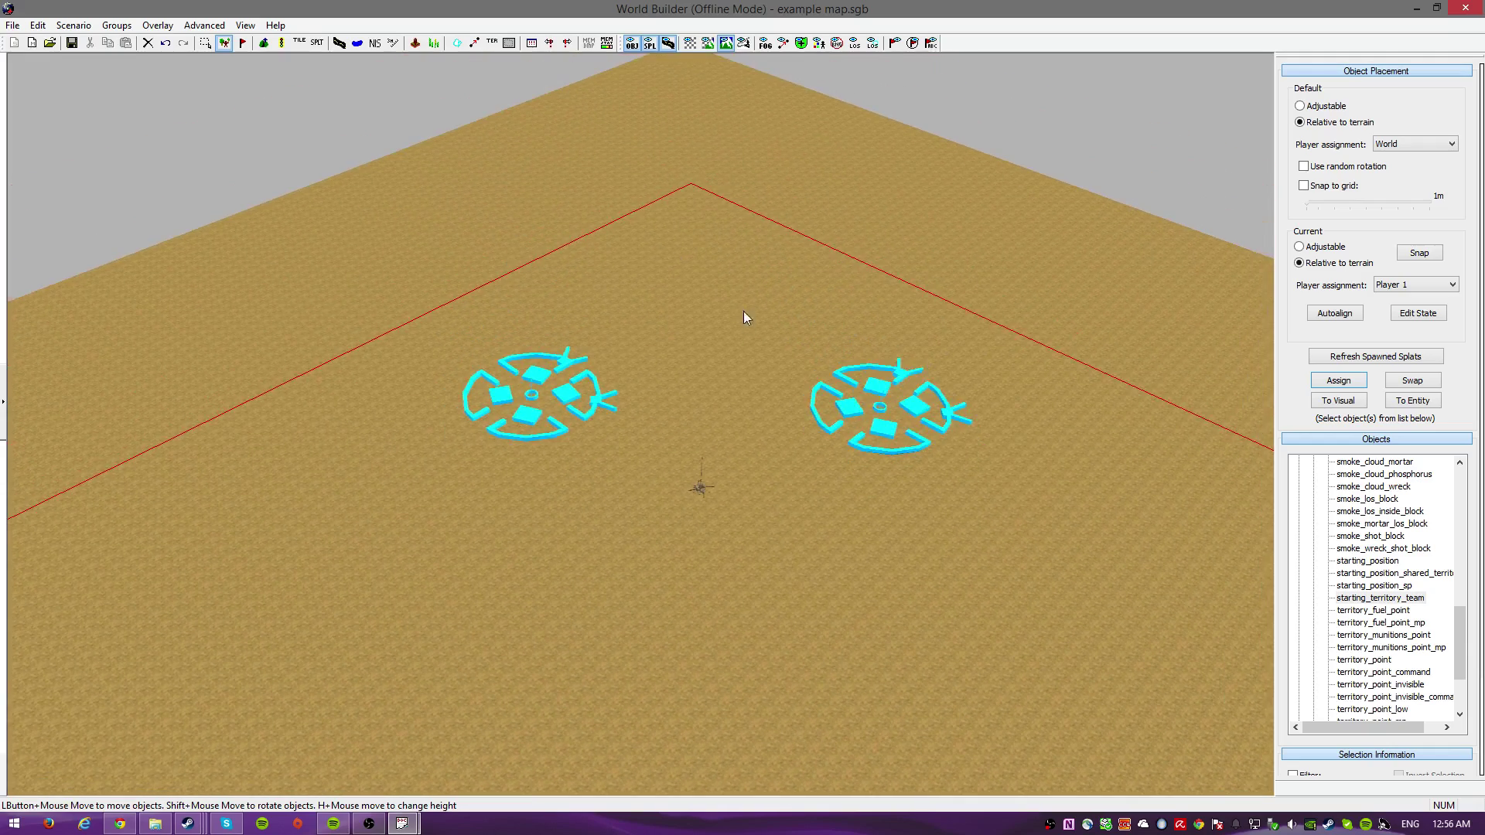
scroll(744, 311, "up", 1)
left_click_drag(1459, 653, 1462, 567)
Place a player entry point beside the left far-corner base and assign it to Player 3.
left_click(1384, 573)
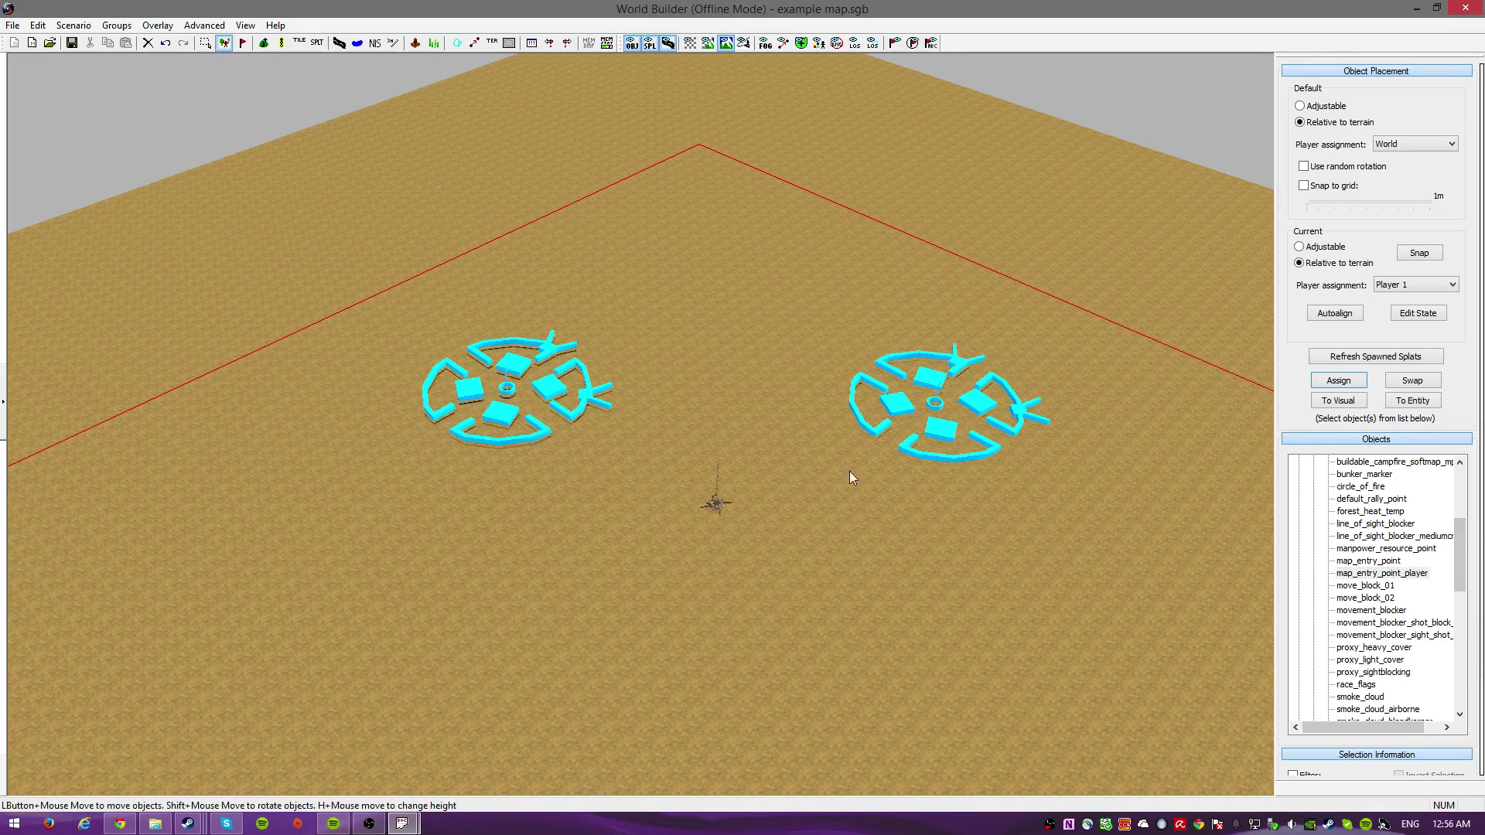
left_click(344, 342)
left_click(344, 342)
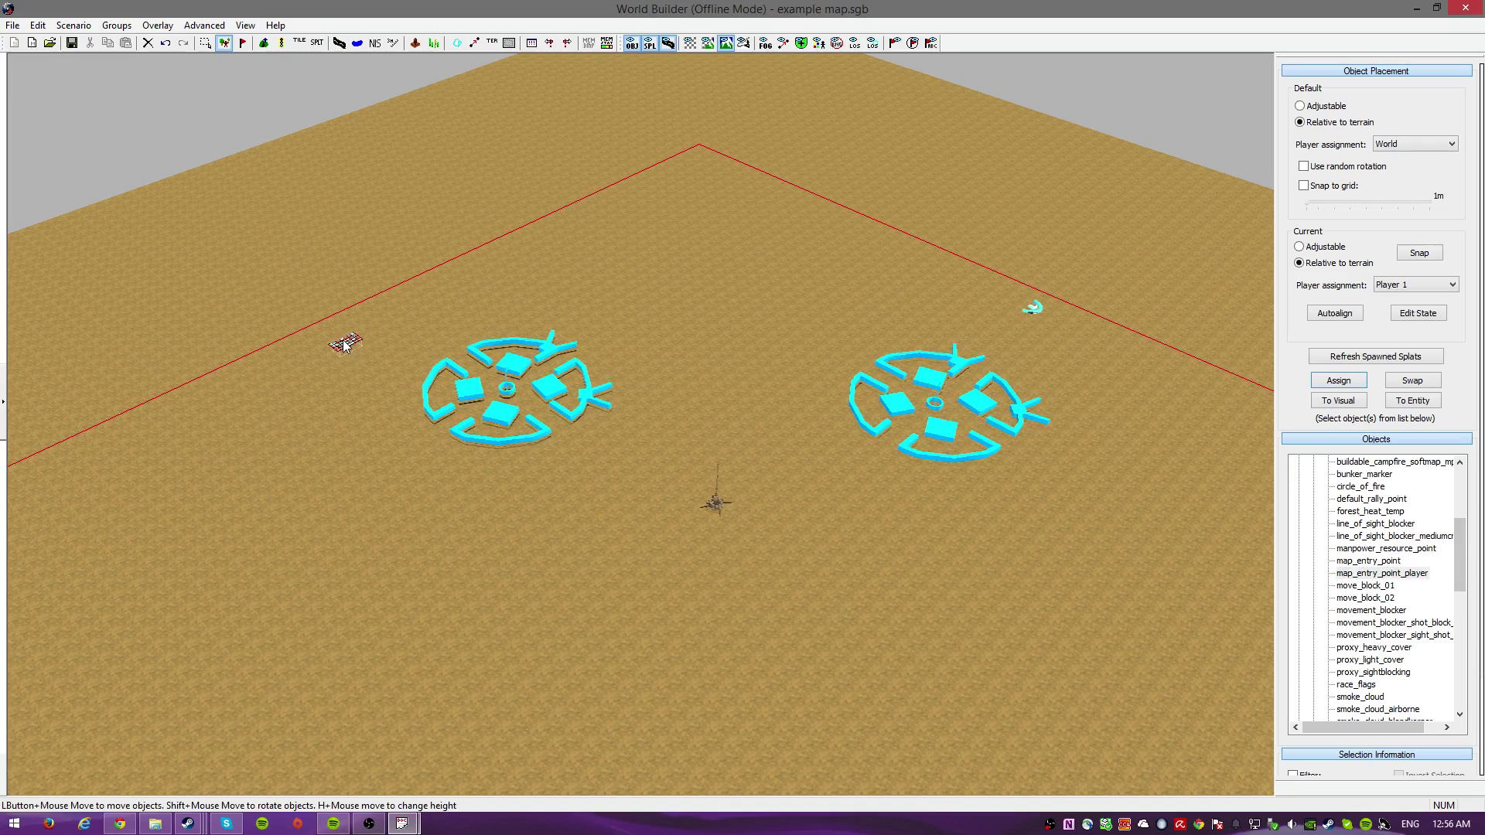
left_click(1411, 285)
left_click(1394, 328)
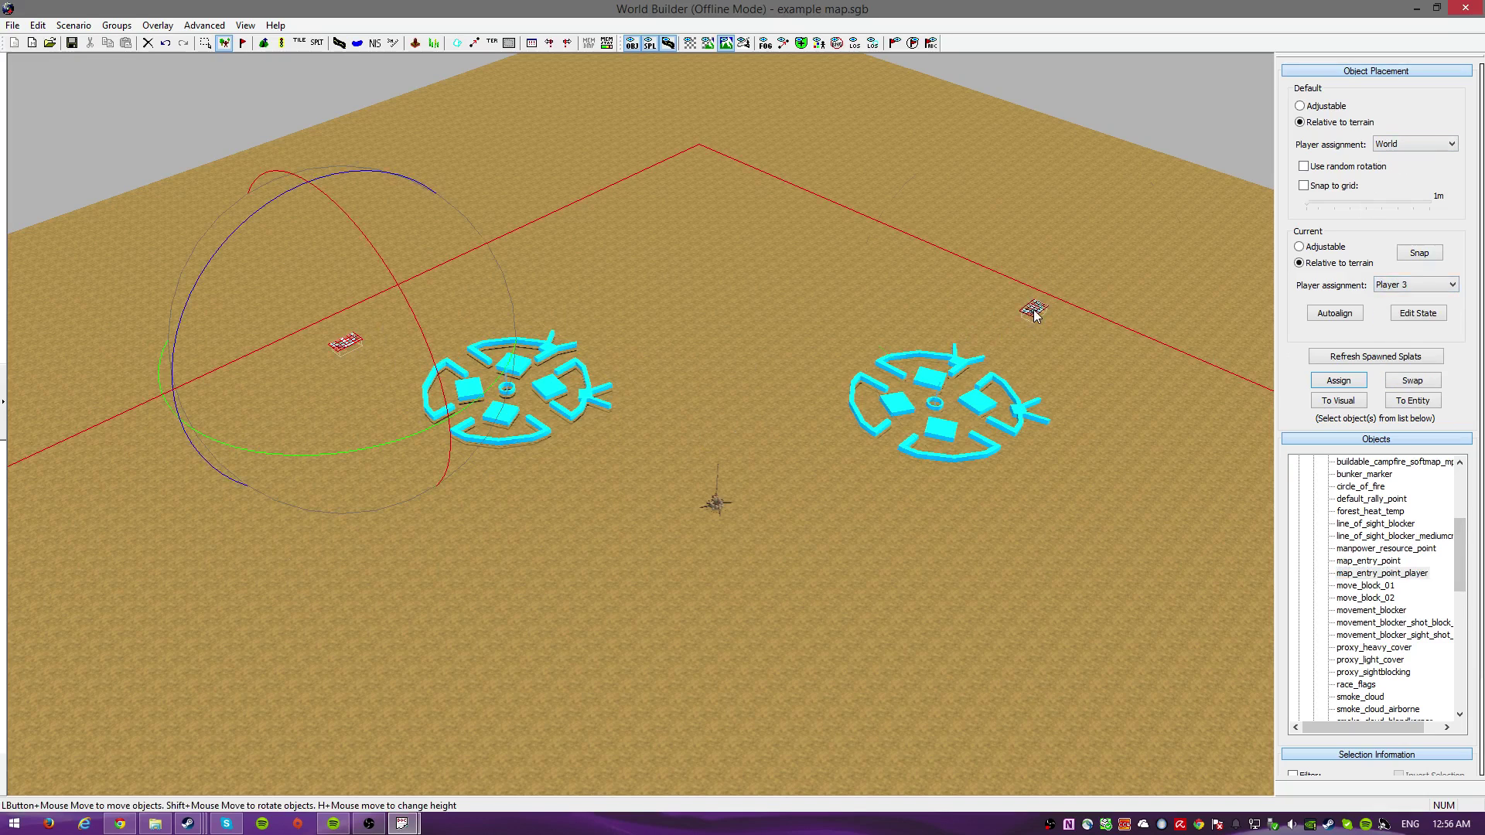
Rotate the entry point beside the right base and assign it to Player 4.
left_click(1033, 310)
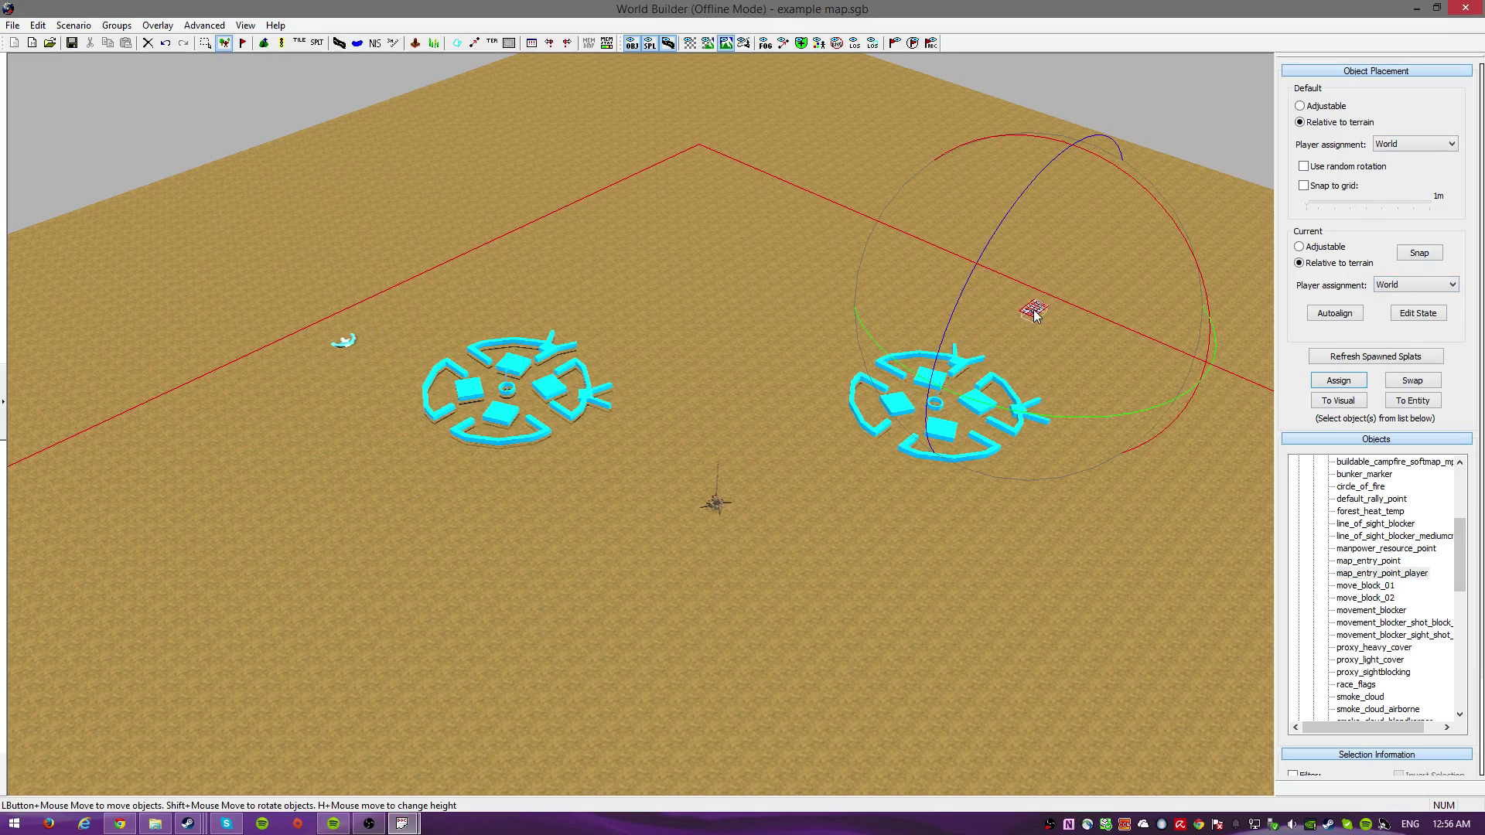
left_click(1271, 362)
left_click(1421, 287)
left_click(1396, 339)
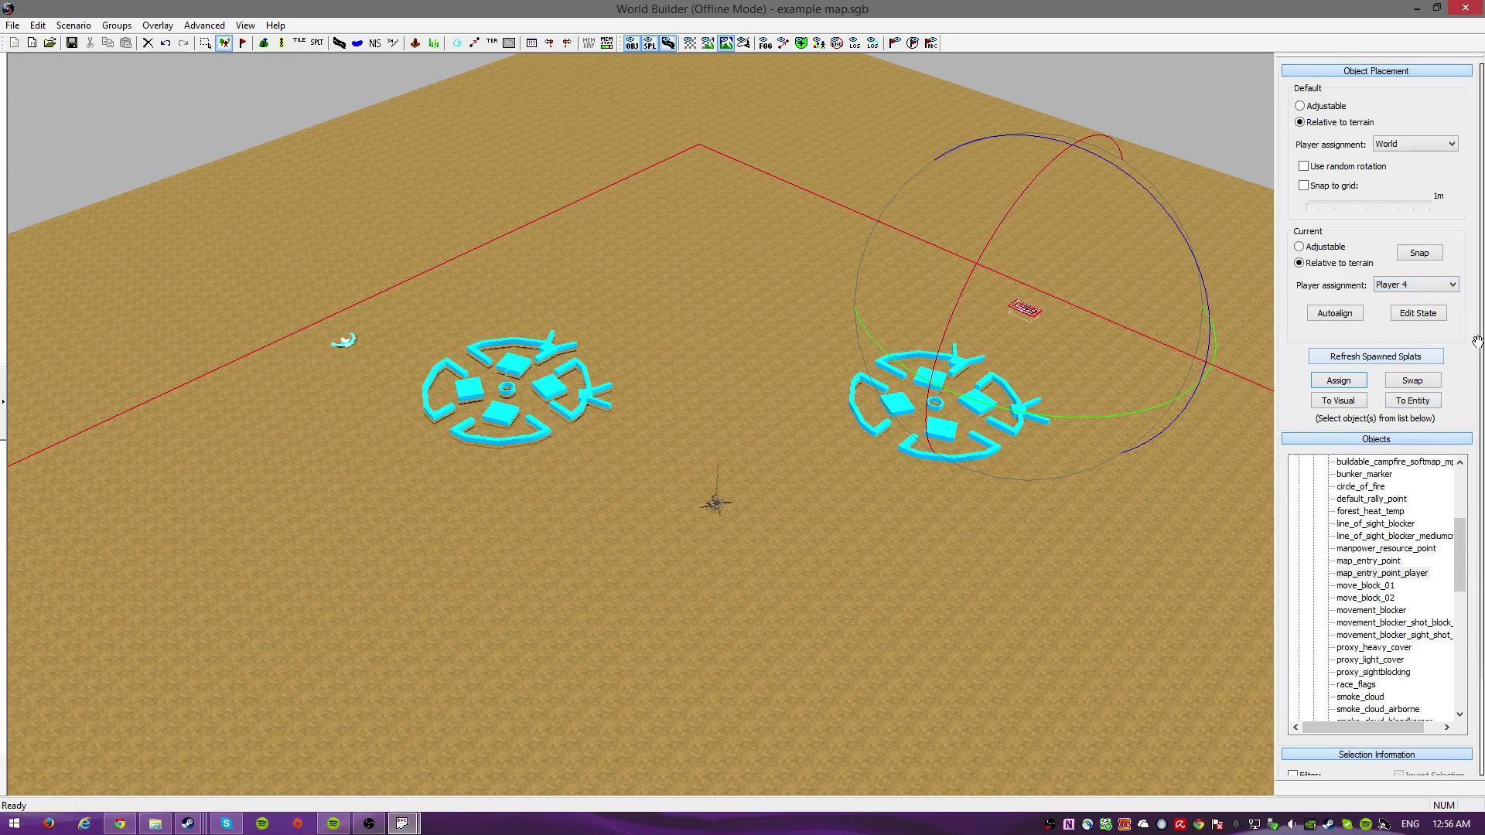
left_click(733, 331)
Look over the four starting positions across the map and save the scenario.
scroll(738, 384, "down", 3)
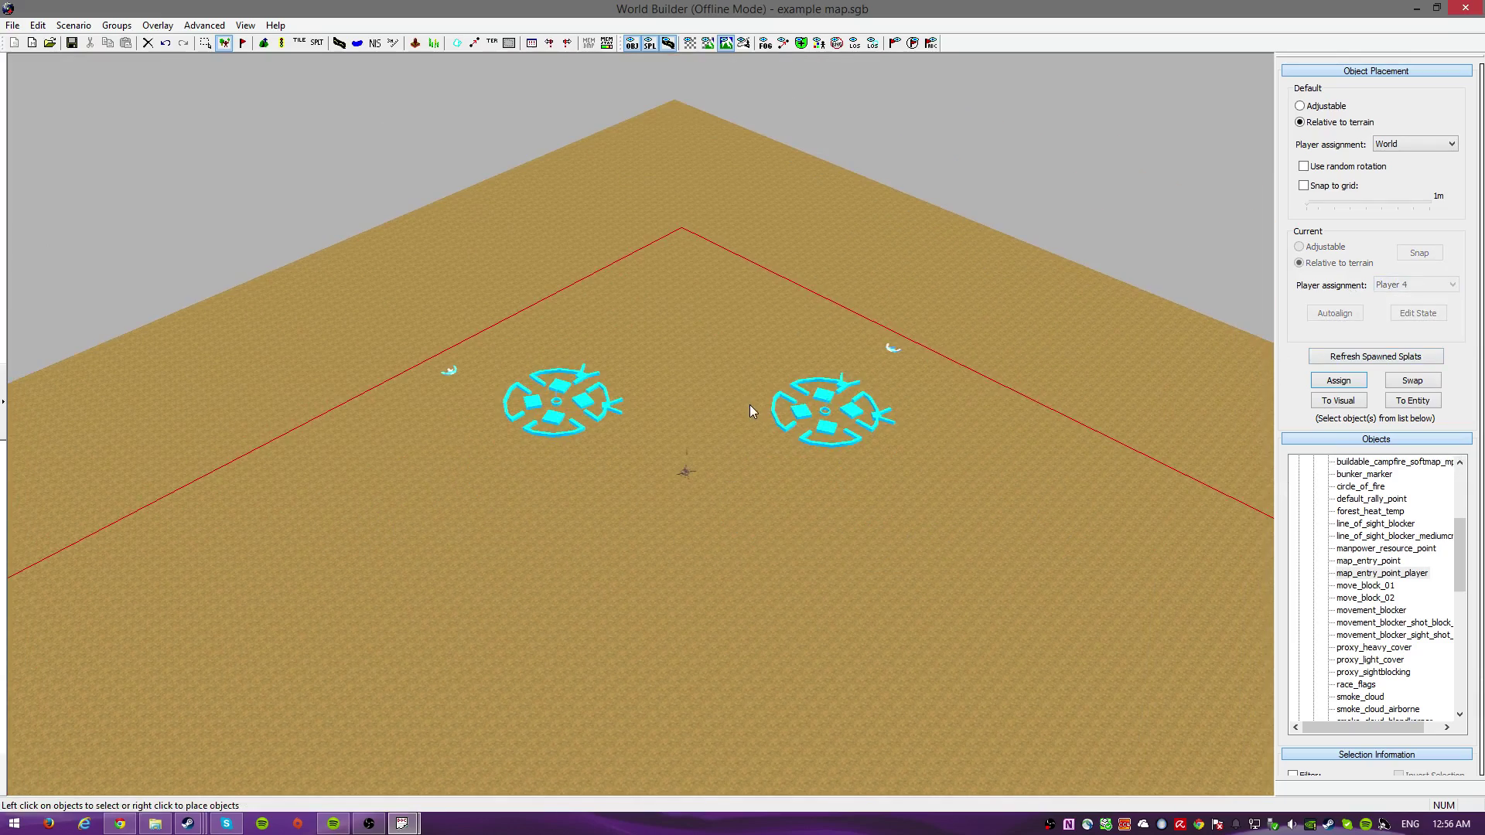
scroll(782, 428, "down", 5)
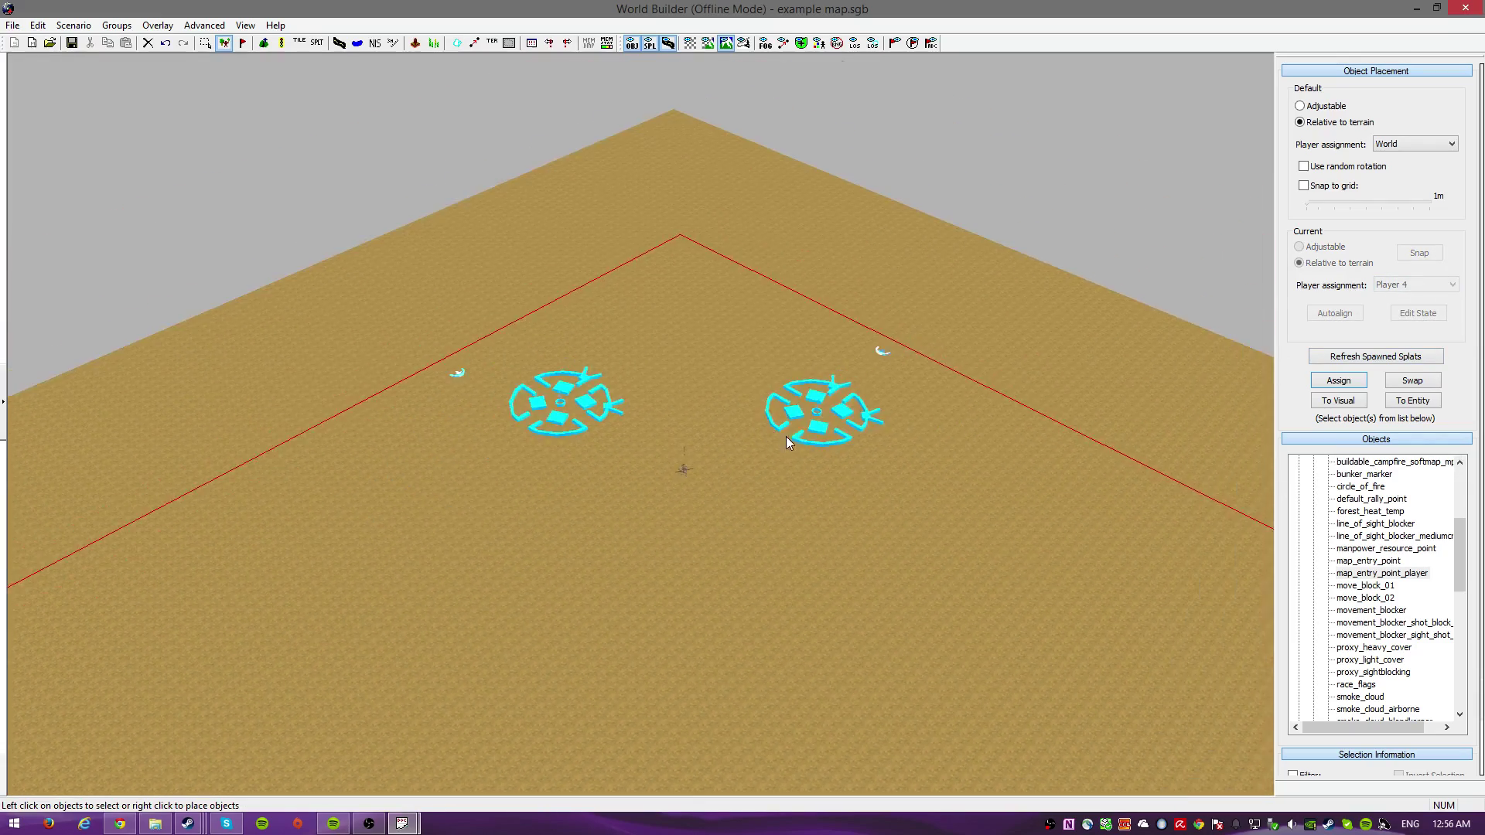
scroll(728, 644, "down", 3)
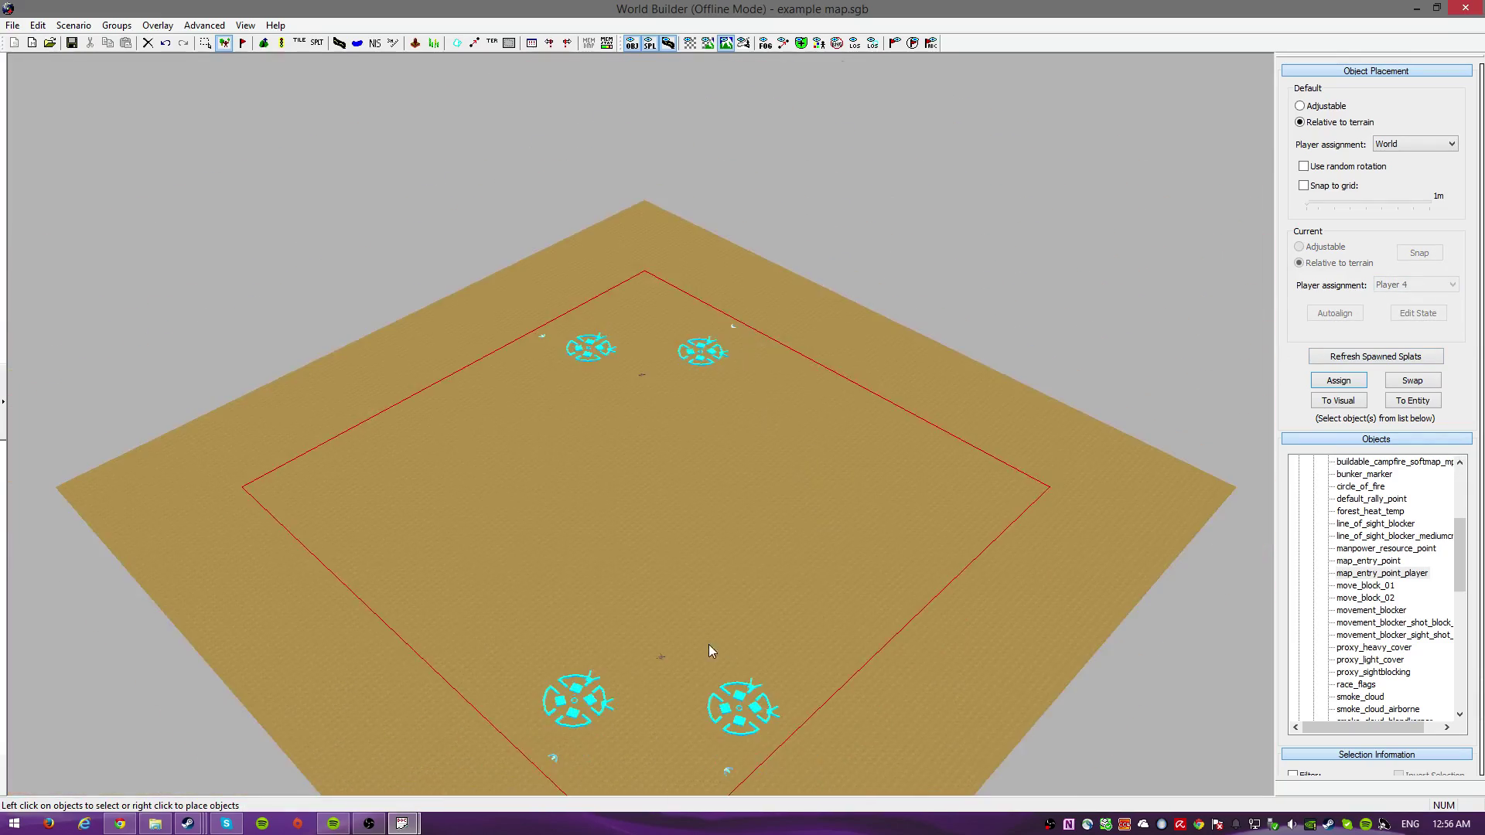
scroll(670, 708, "up", 2)
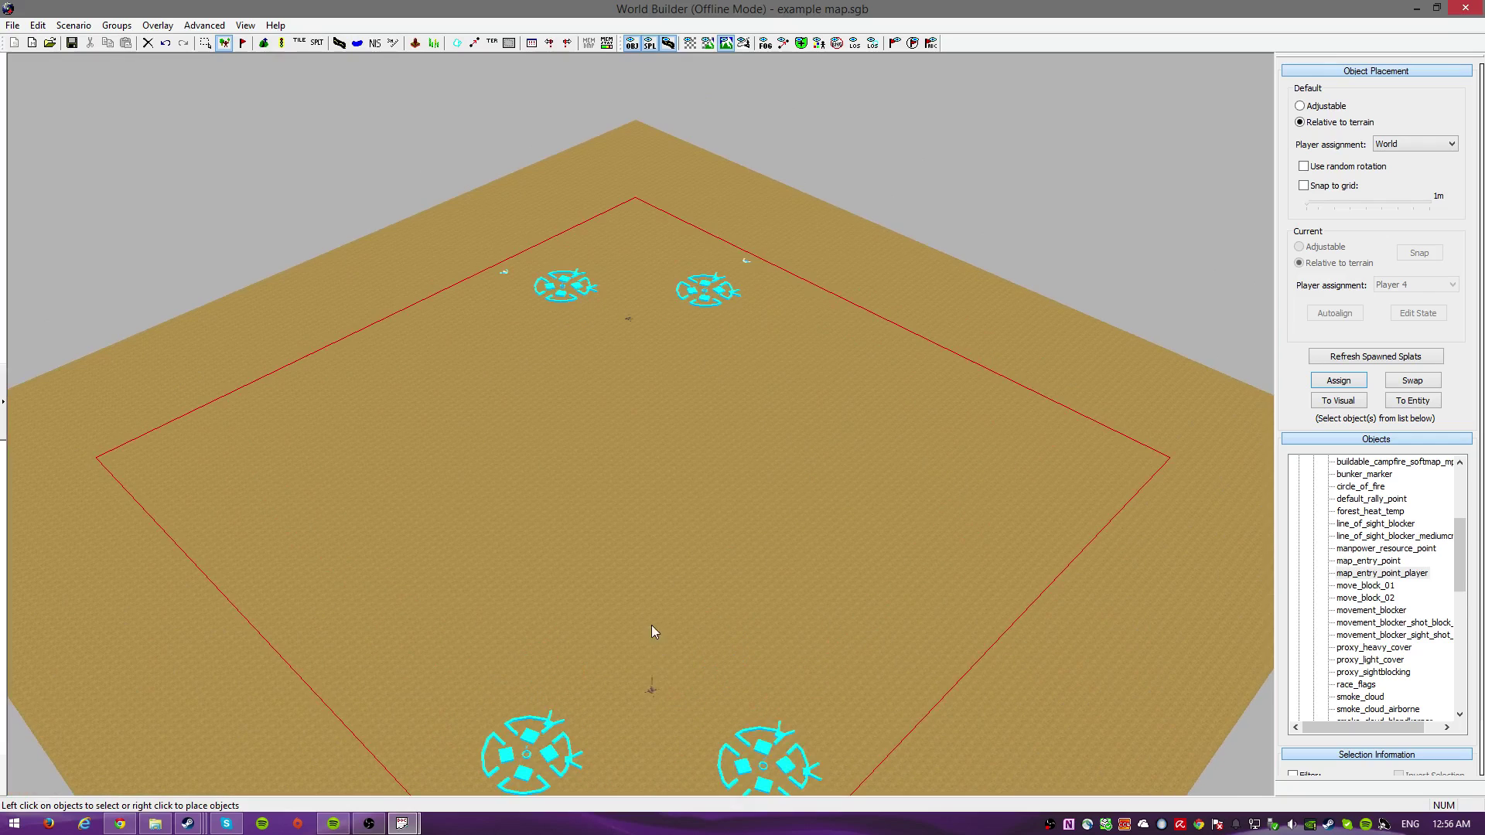
scroll(657, 677, "up", 2)
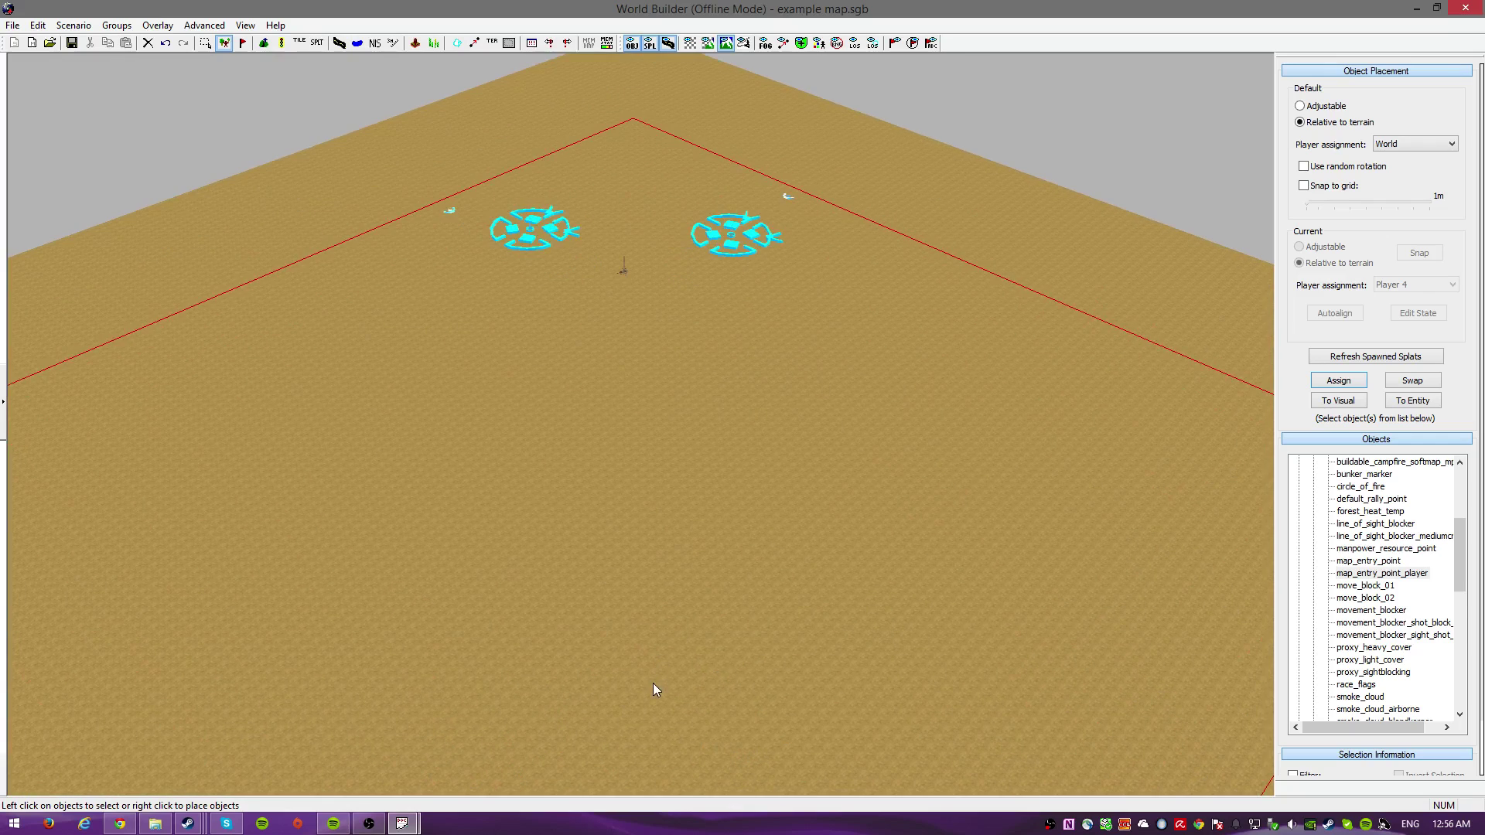
scroll(653, 684, "down", 3)
scroll(611, 722, "up", 3)
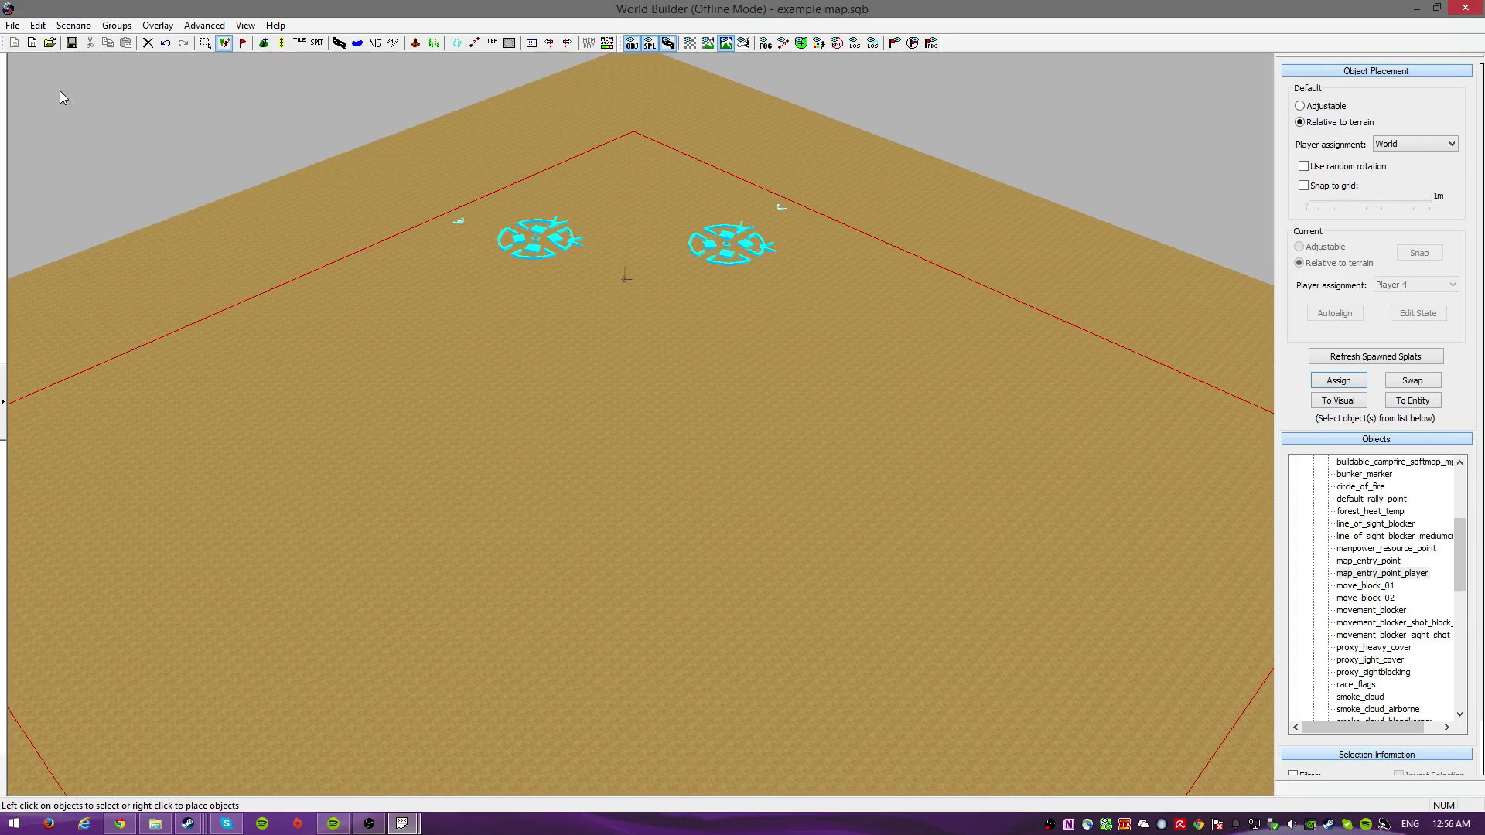
left_click(71, 43)
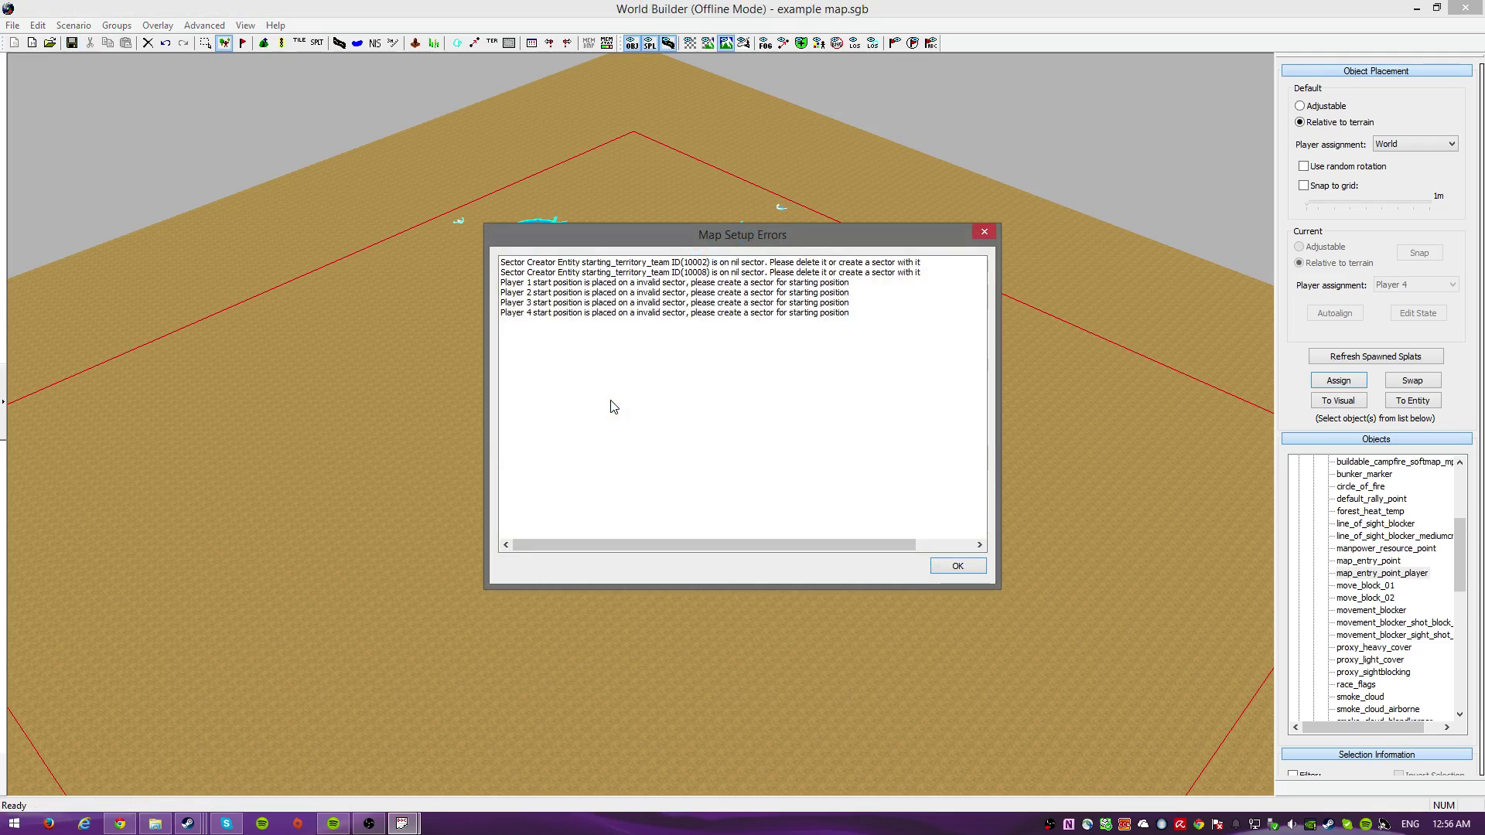
left_click(956, 567)
left_click(765, 456)
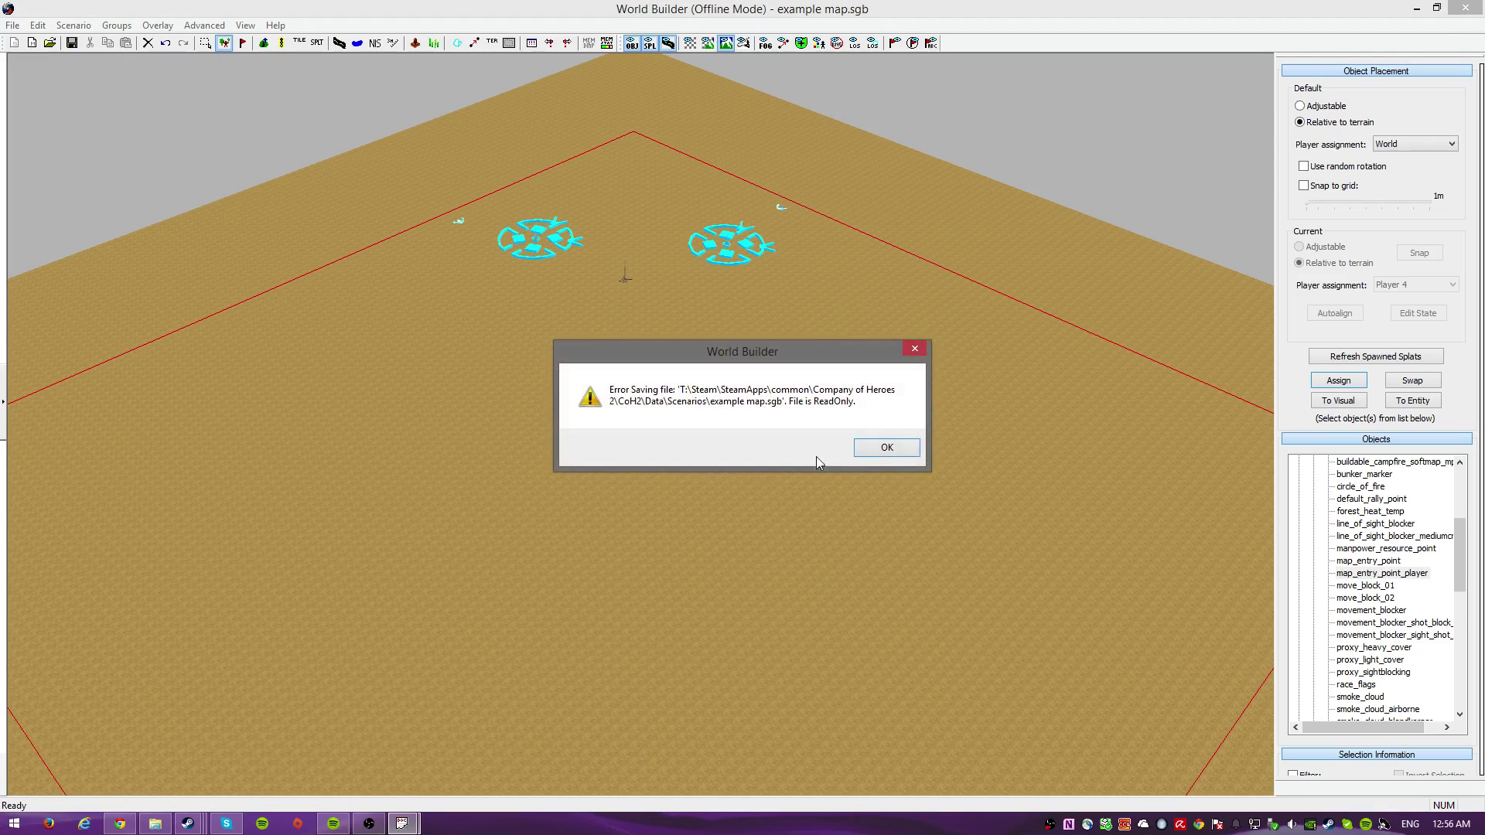
left_click(894, 453)
scroll(261, 203, "up", 1)
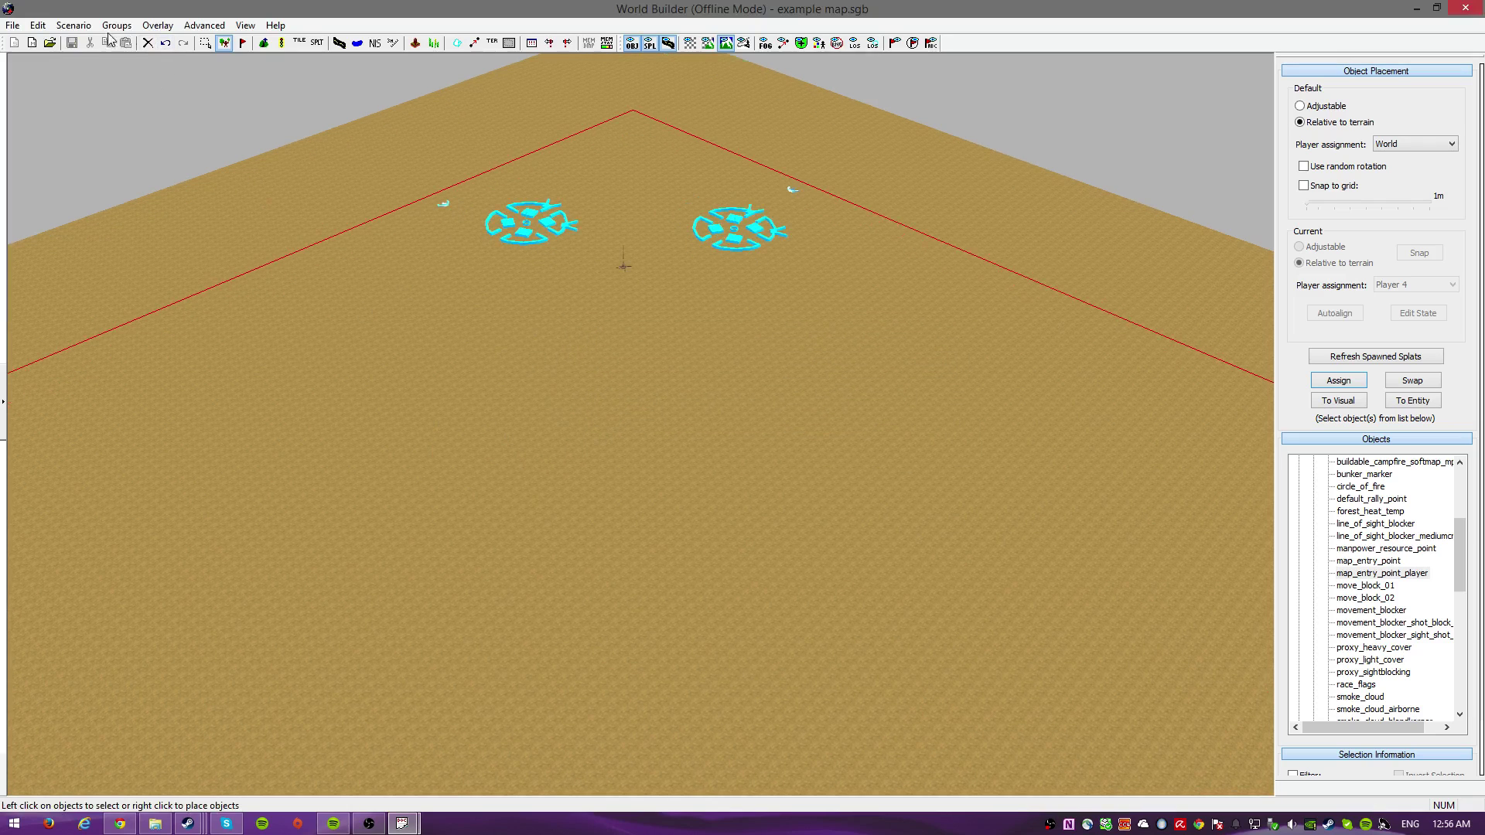
In TER edit mode, run Calculate Voronoi to create yellow and cyan sectors around the two base pairs.
left_click(492, 42)
scroll(923, 355, "down", 3)
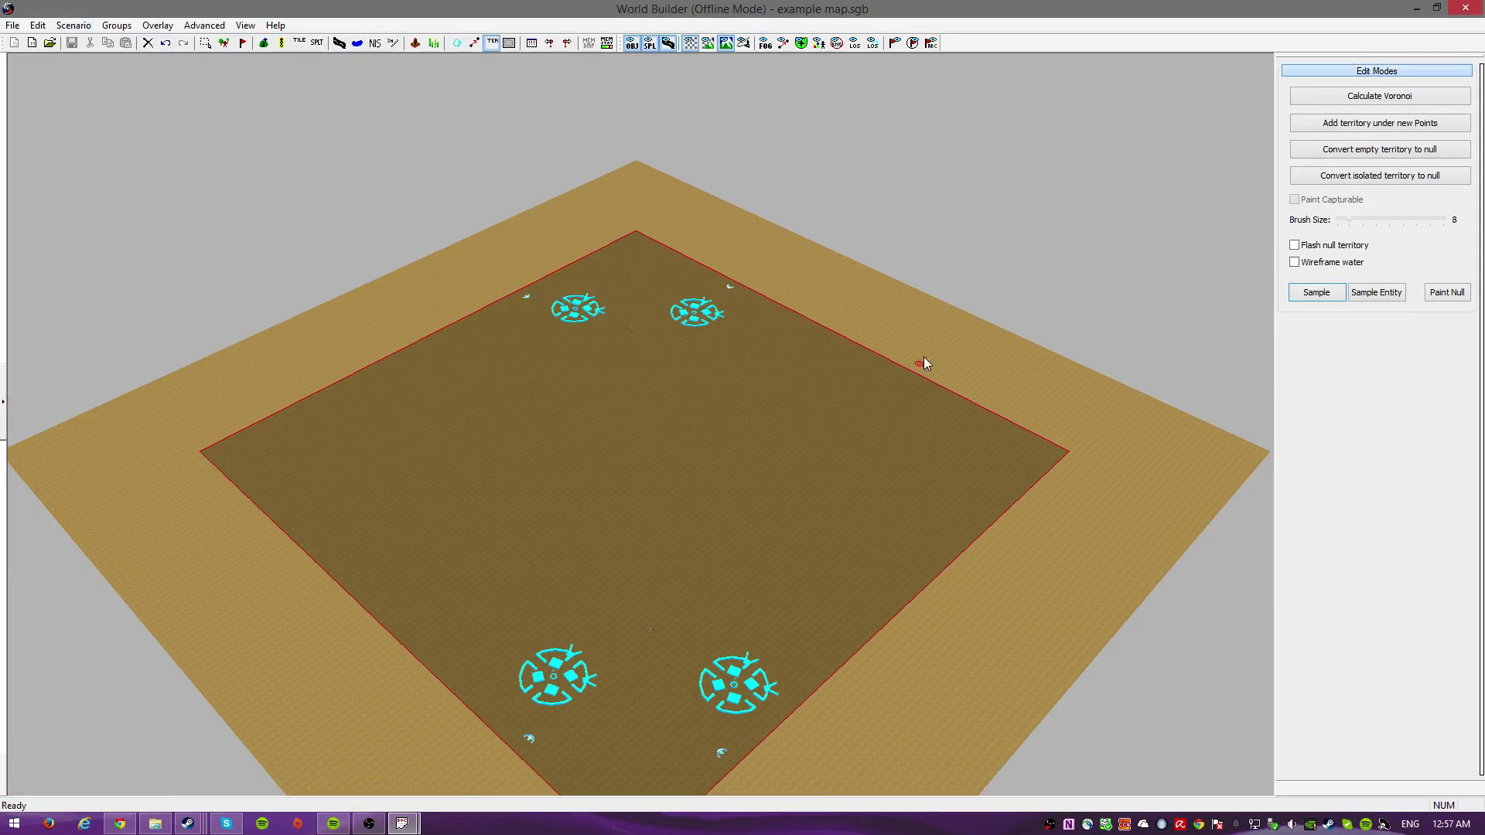
left_click(1378, 96)
scroll(659, 524, "up", 2)
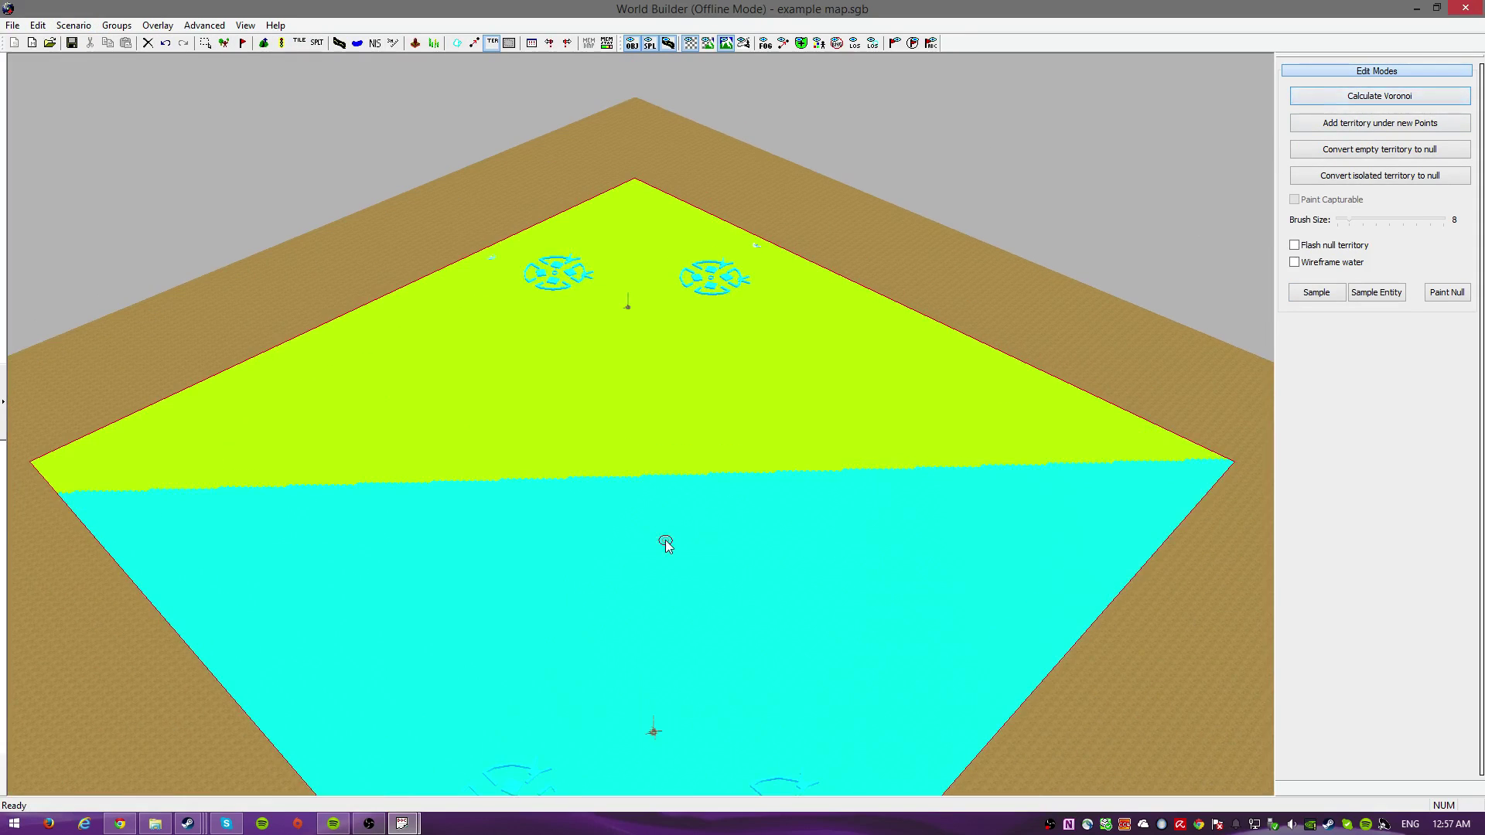
scroll(665, 540, "down", 2)
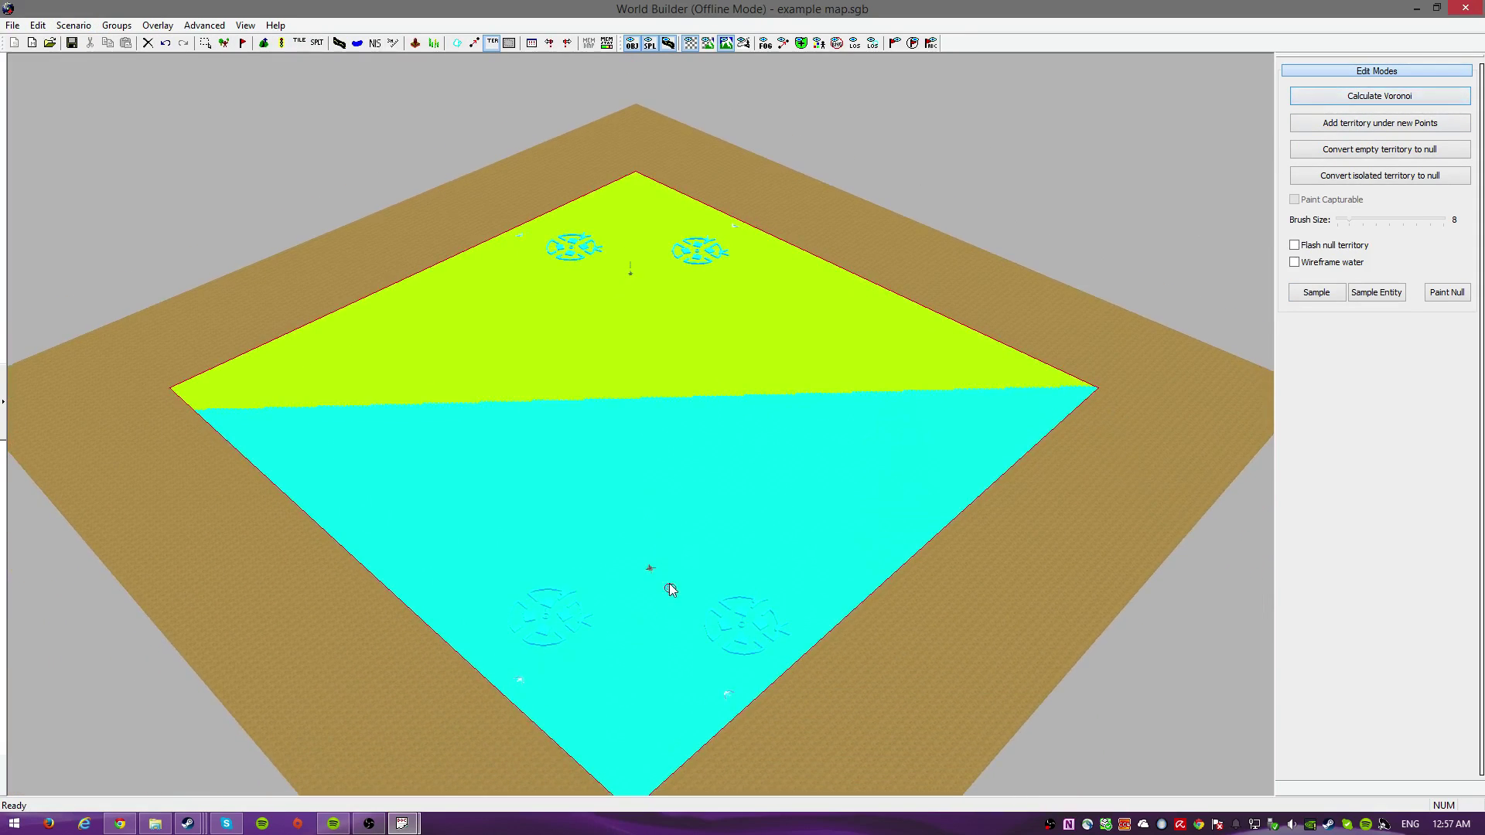
scroll(669, 583, "up", 2)
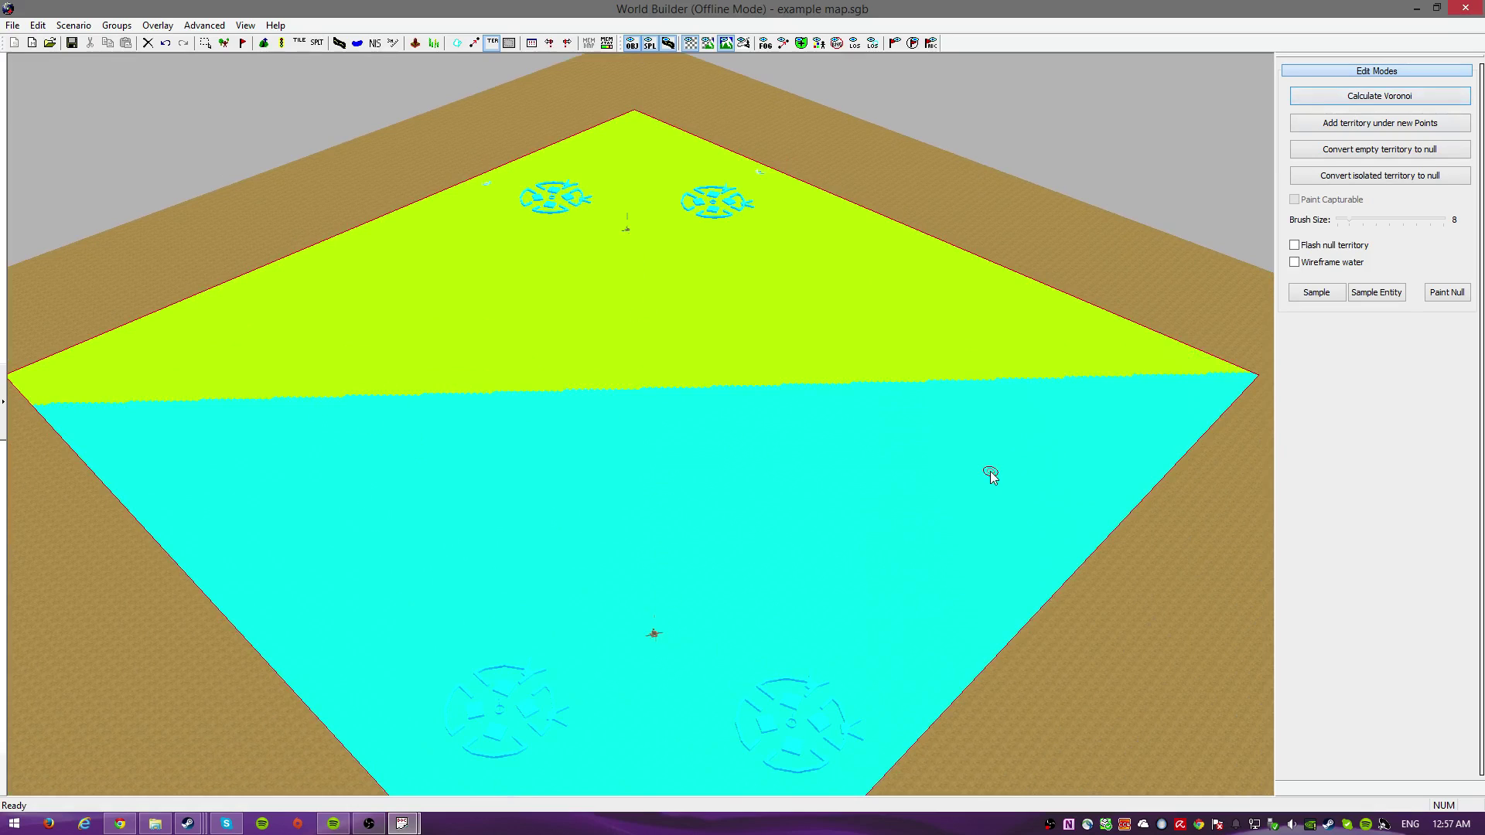
scroll(697, 697, "up", 2)
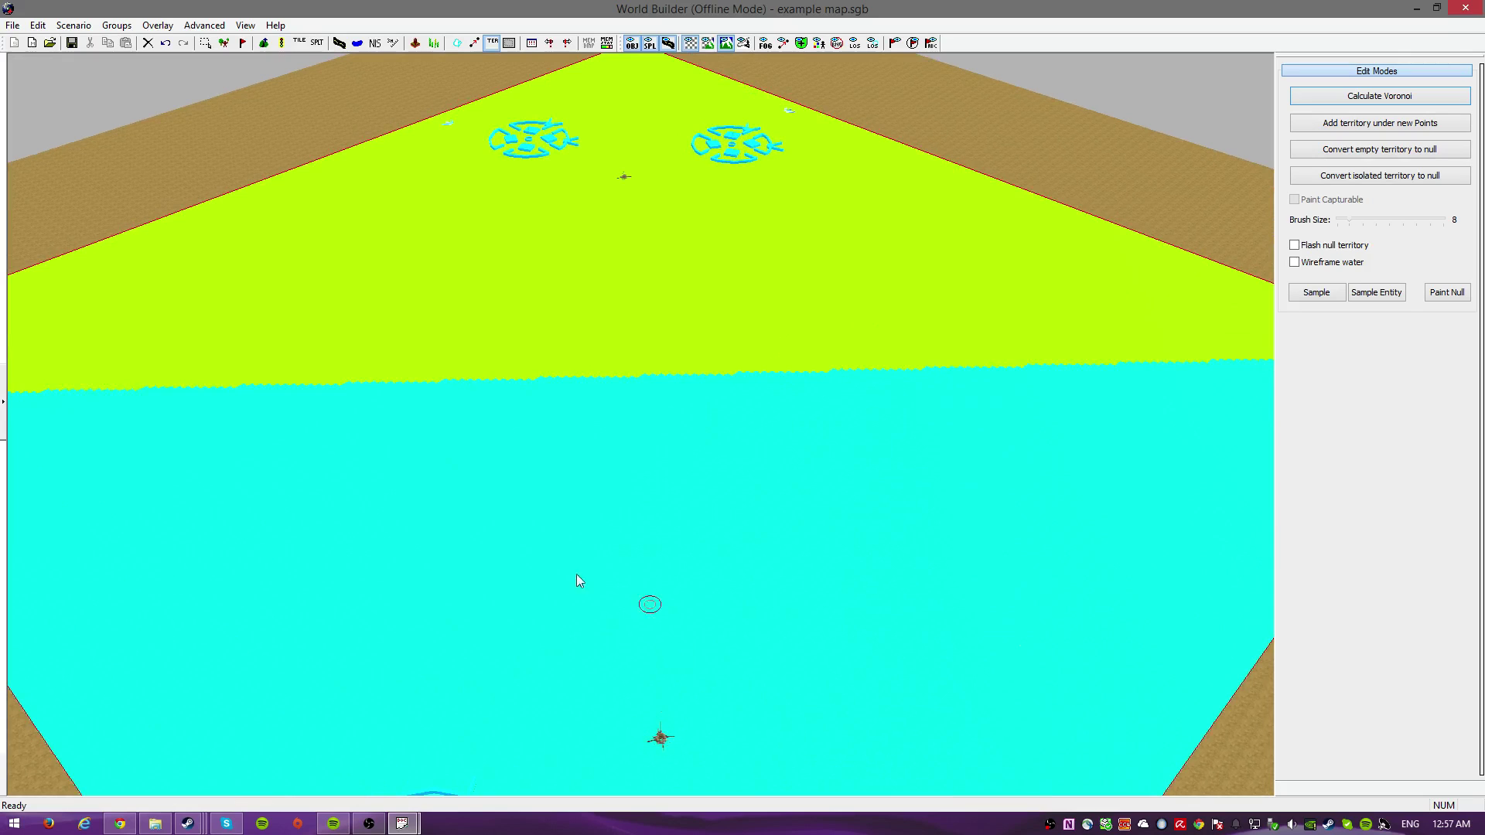
scroll(610, 706, "down", 2)
scroll(639, 666, "up", 2)
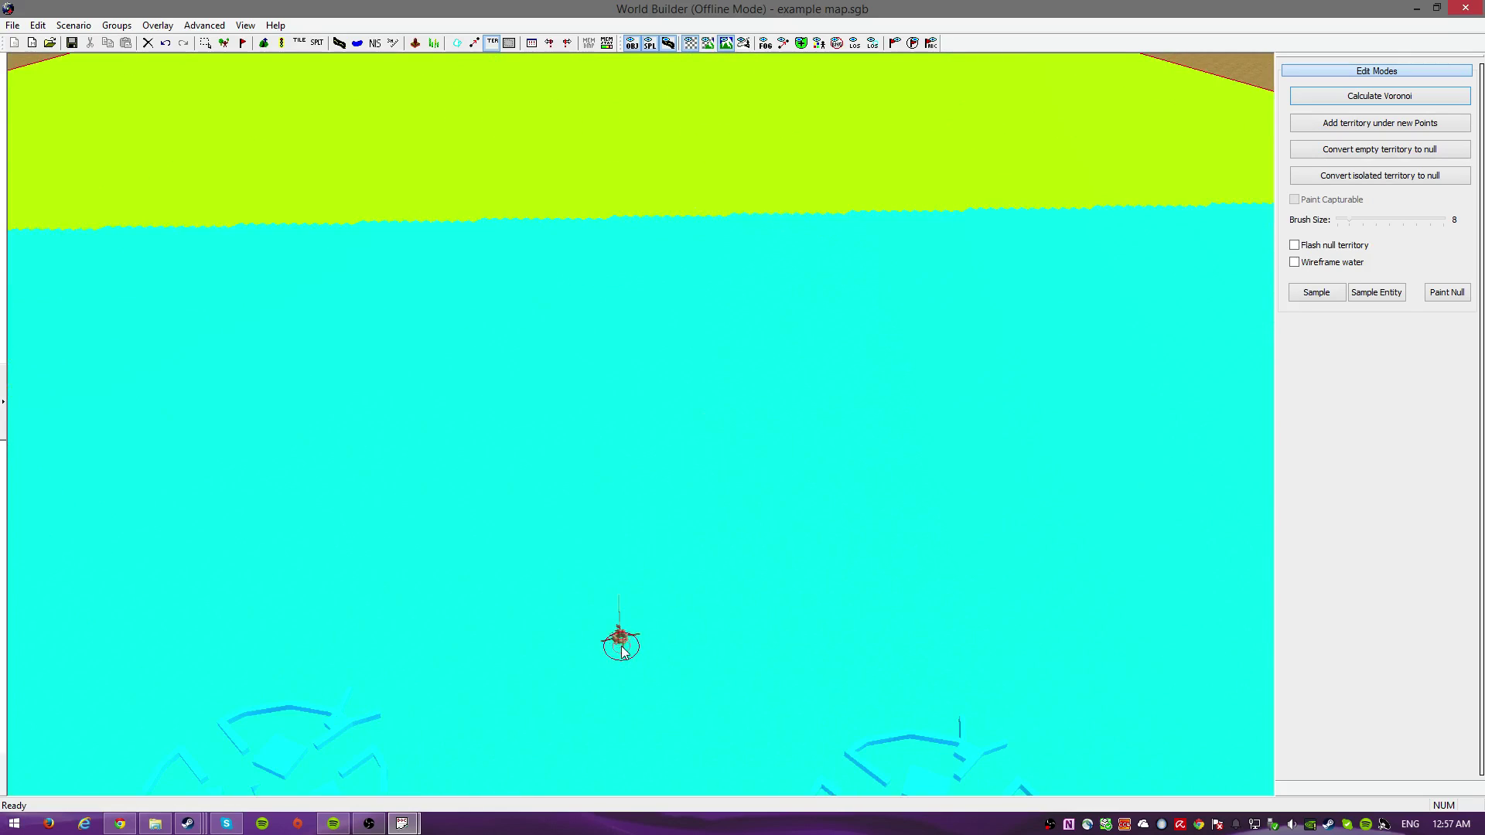
scroll(610, 640, "down", 2)
scroll(601, 624, "up", 1)
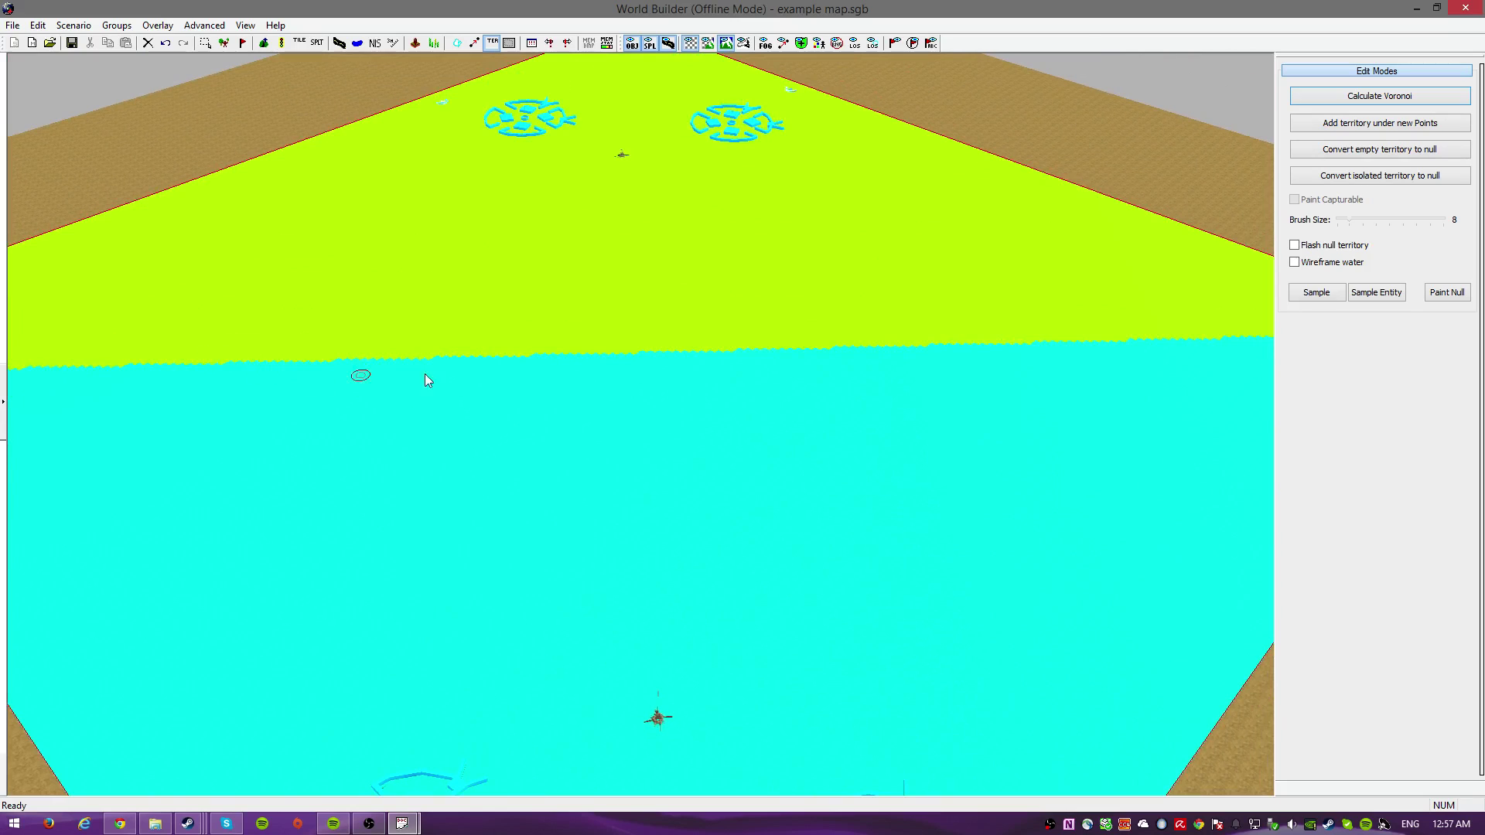
scroll(774, 560, "down", 2)
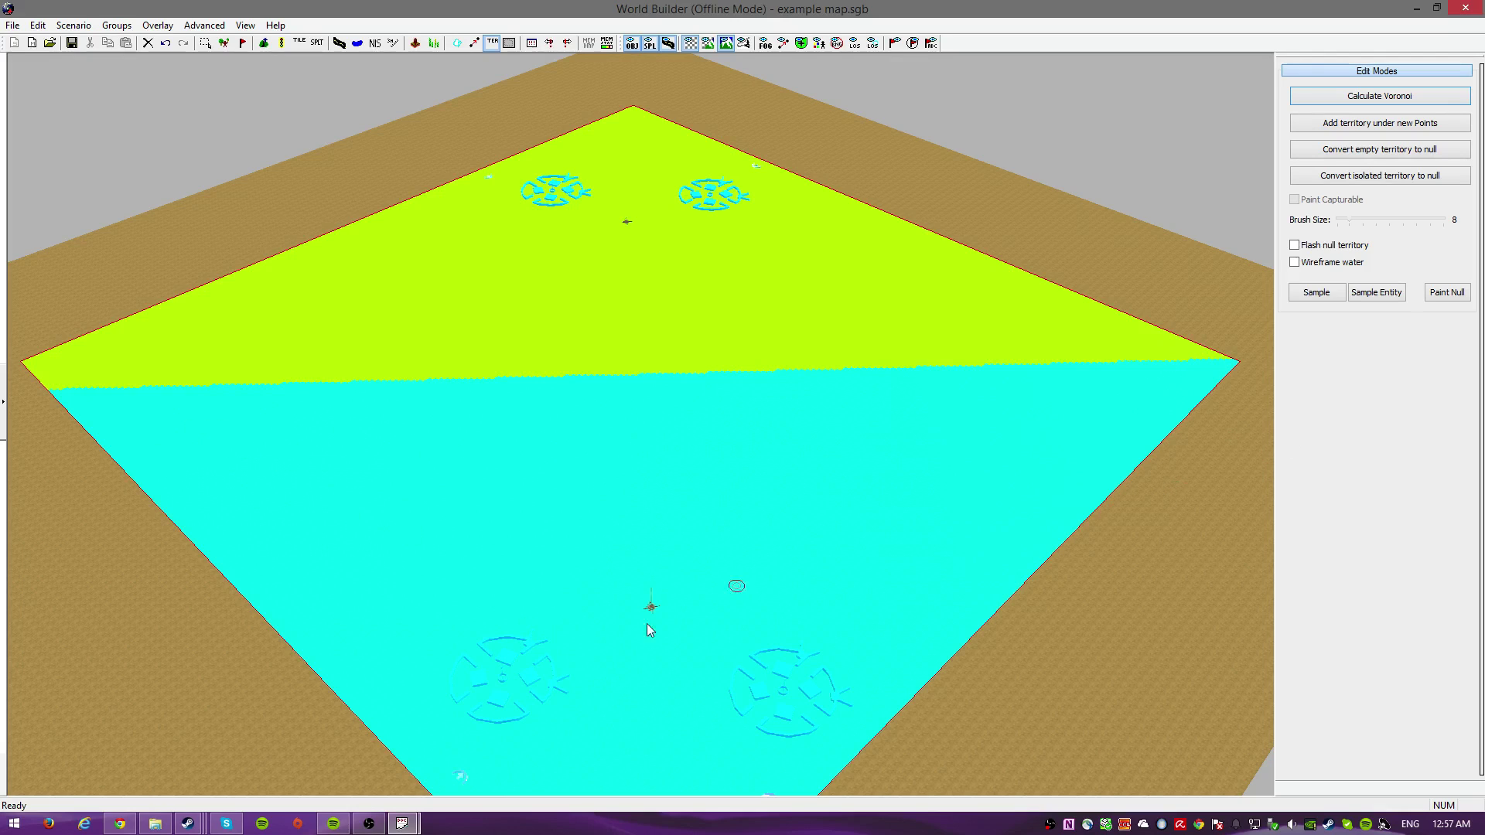
key("Up")
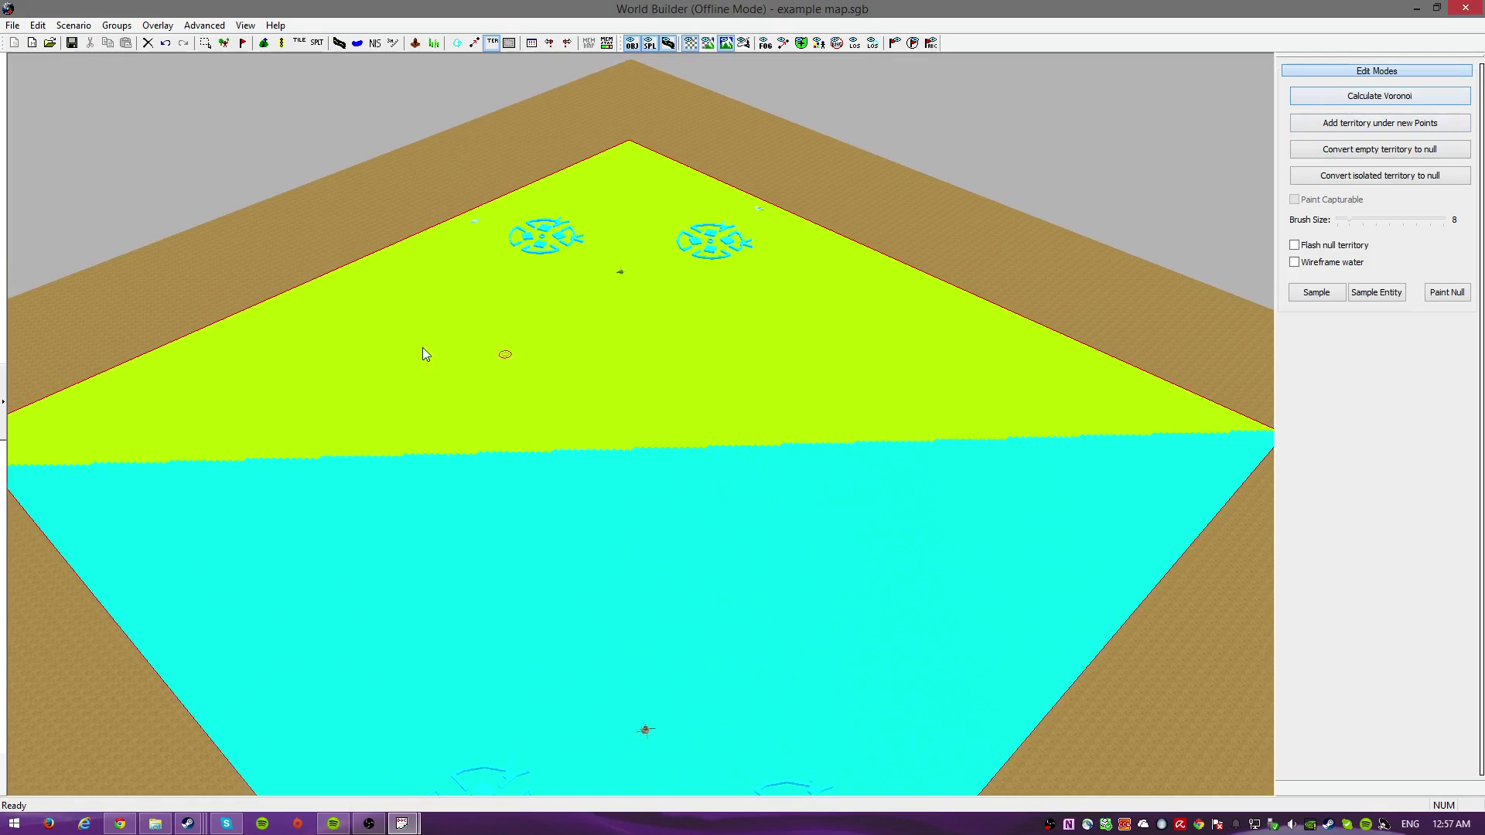
Return to object placement and hide the territory colour overlay.
left_click(223, 43)
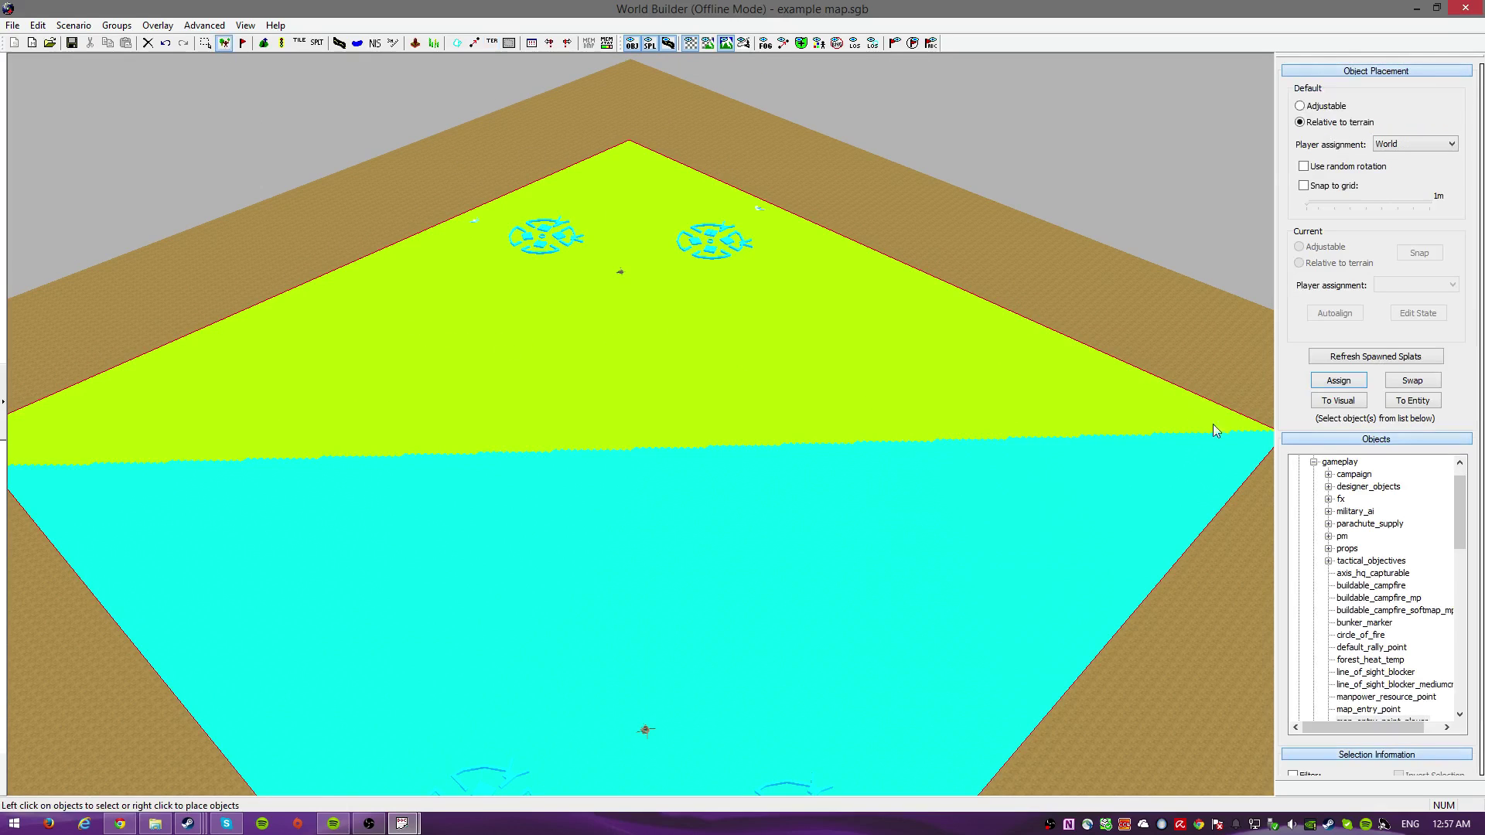
left_click_drag(1459, 534, 1457, 642)
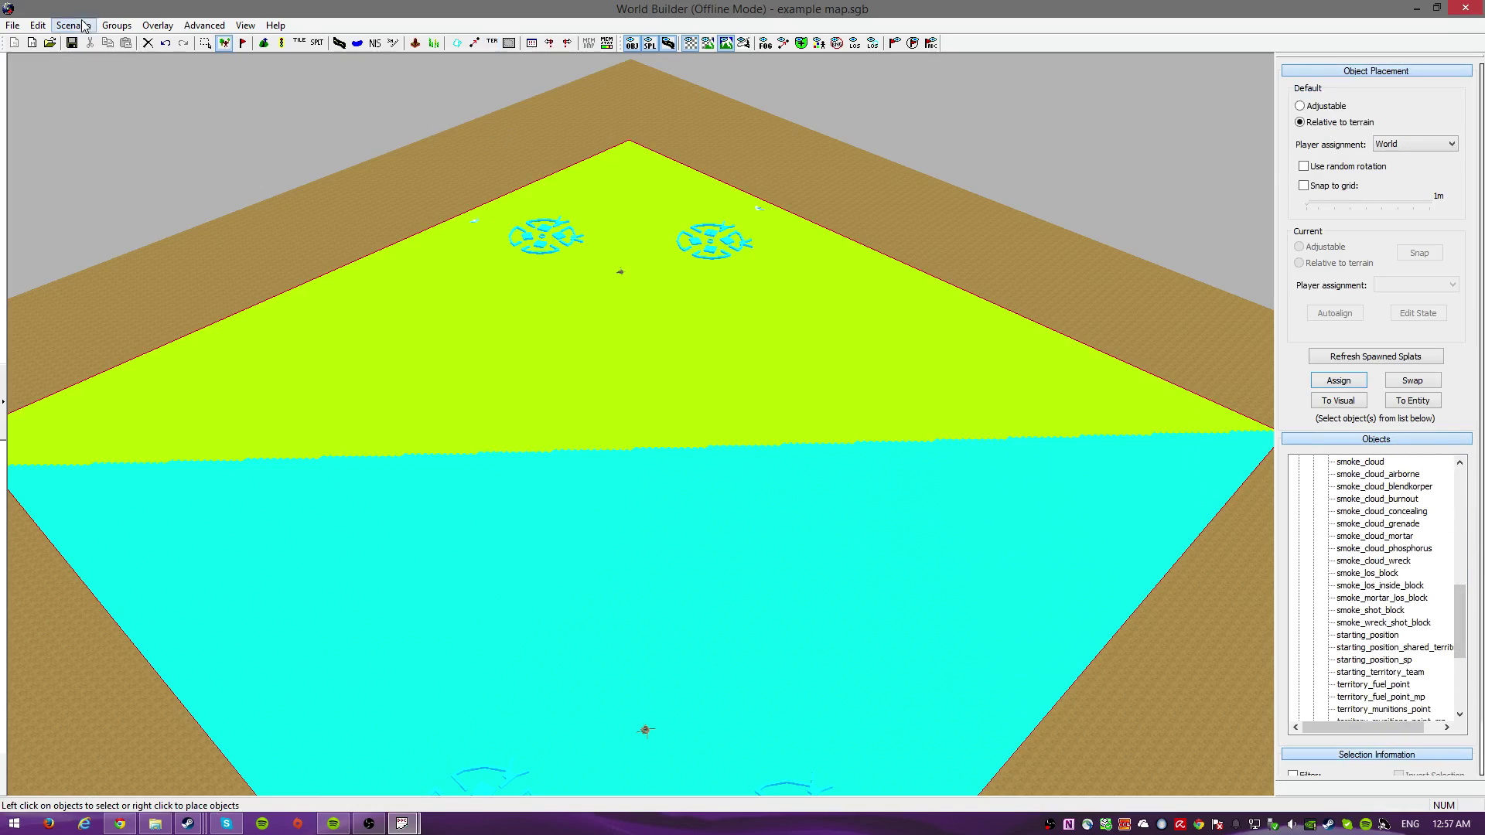
left_click(158, 24)
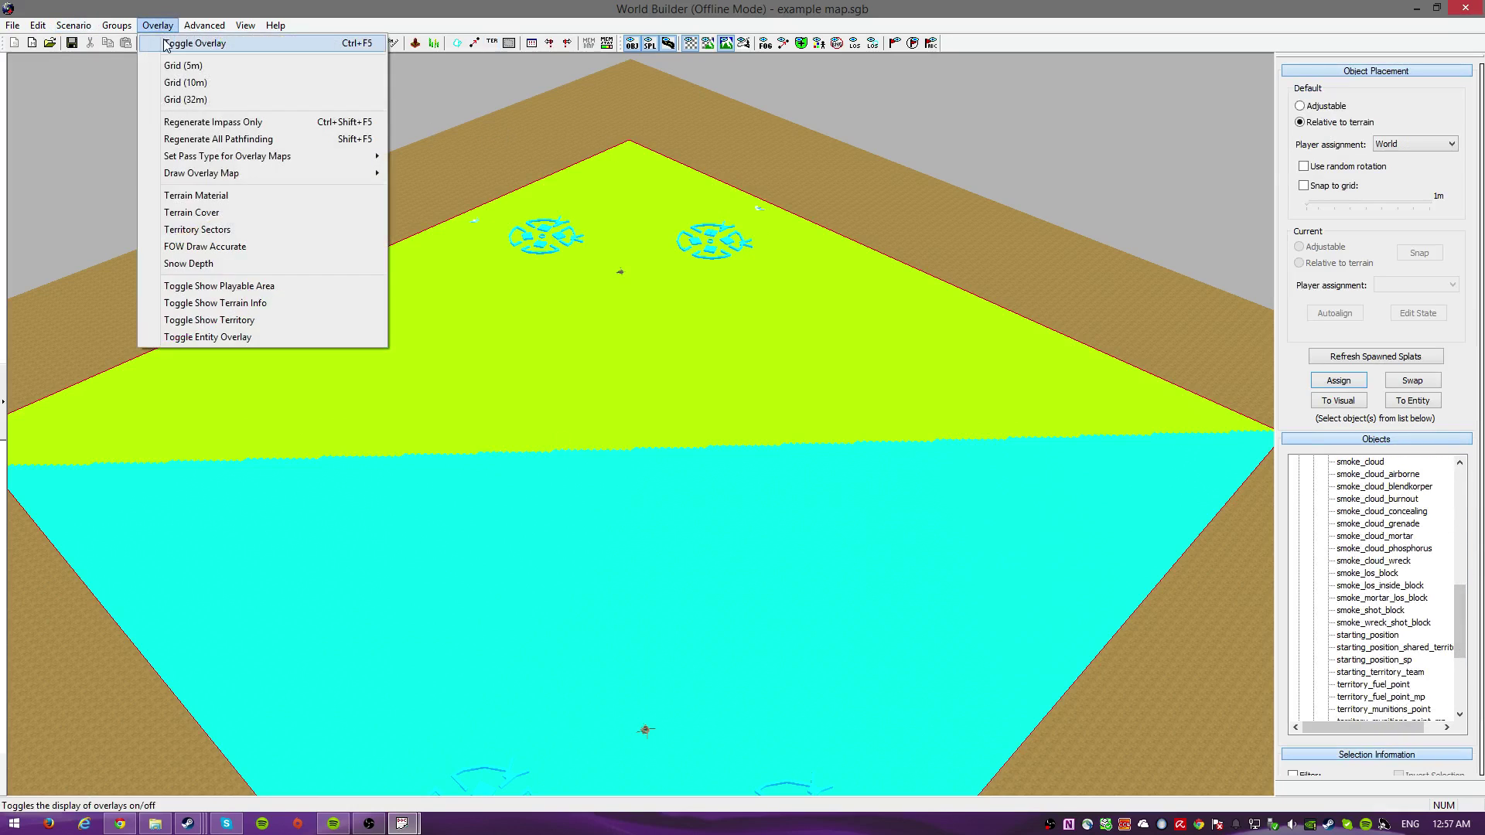
left_click(168, 40)
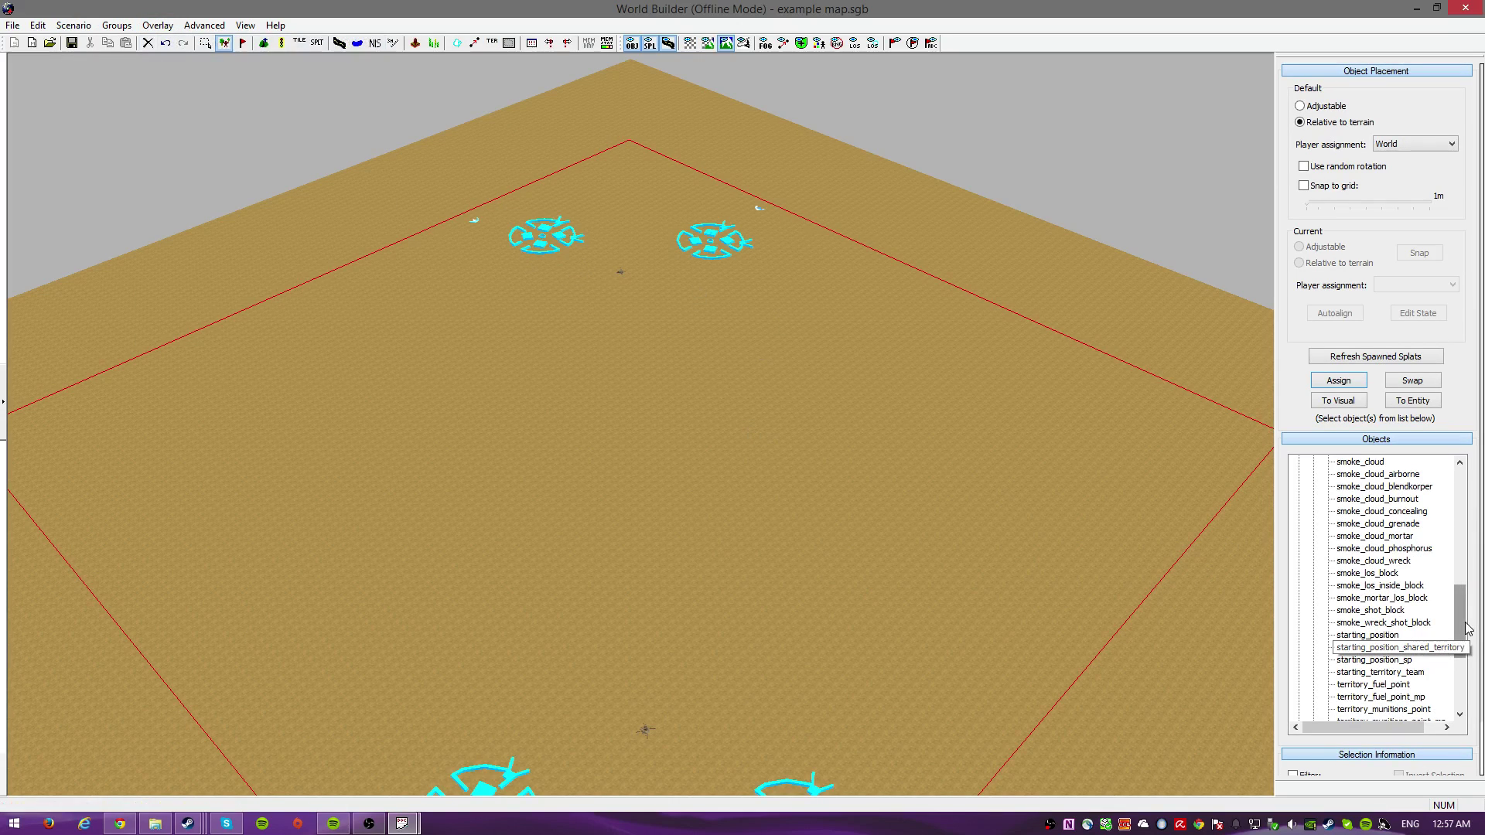
left_click_drag(1458, 628, 1459, 657)
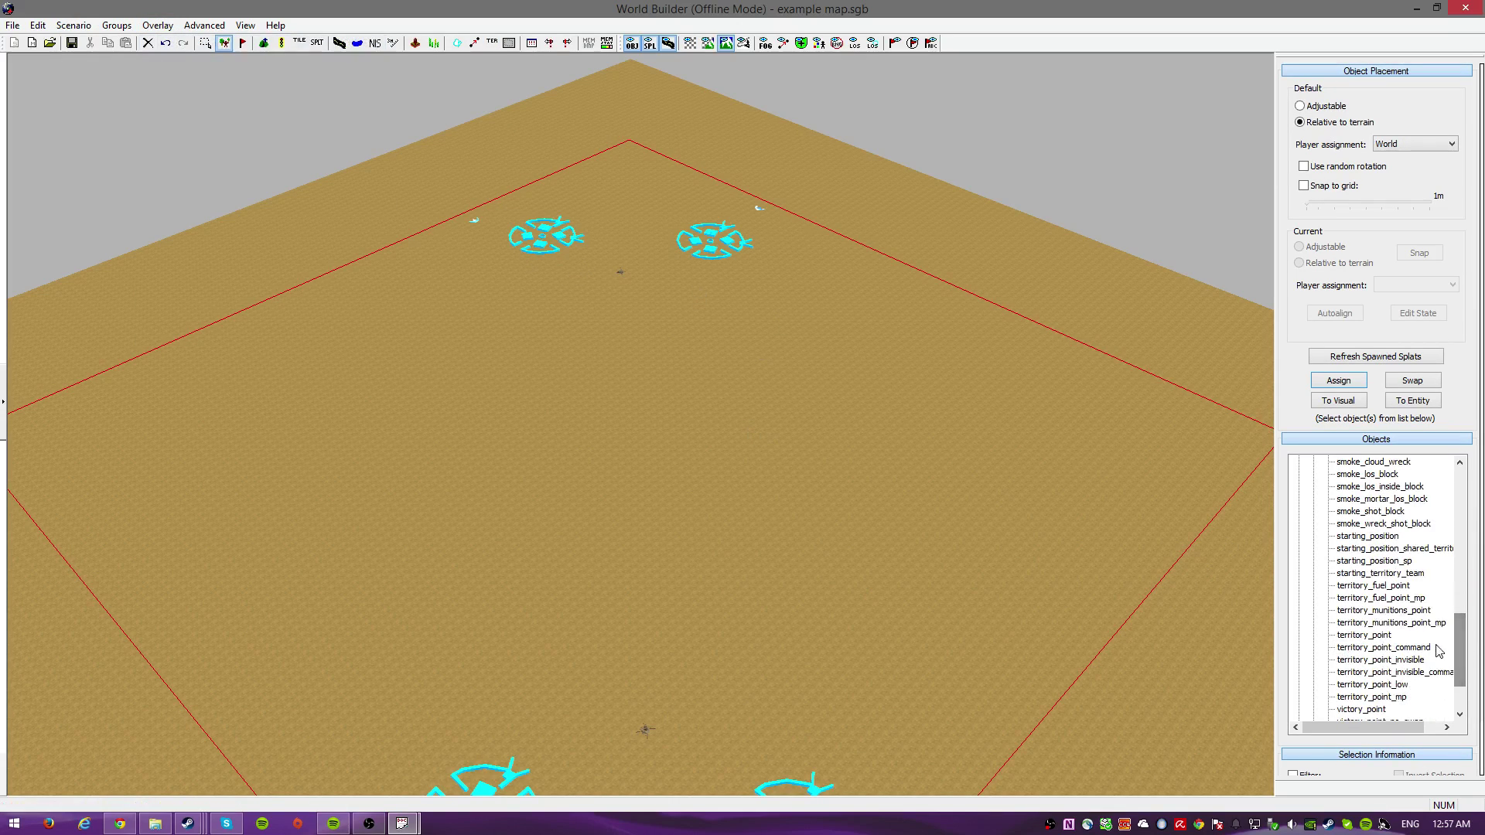
Compare territory object types (fuel, munitions) and settle on territory_point.
left_click(1375, 635)
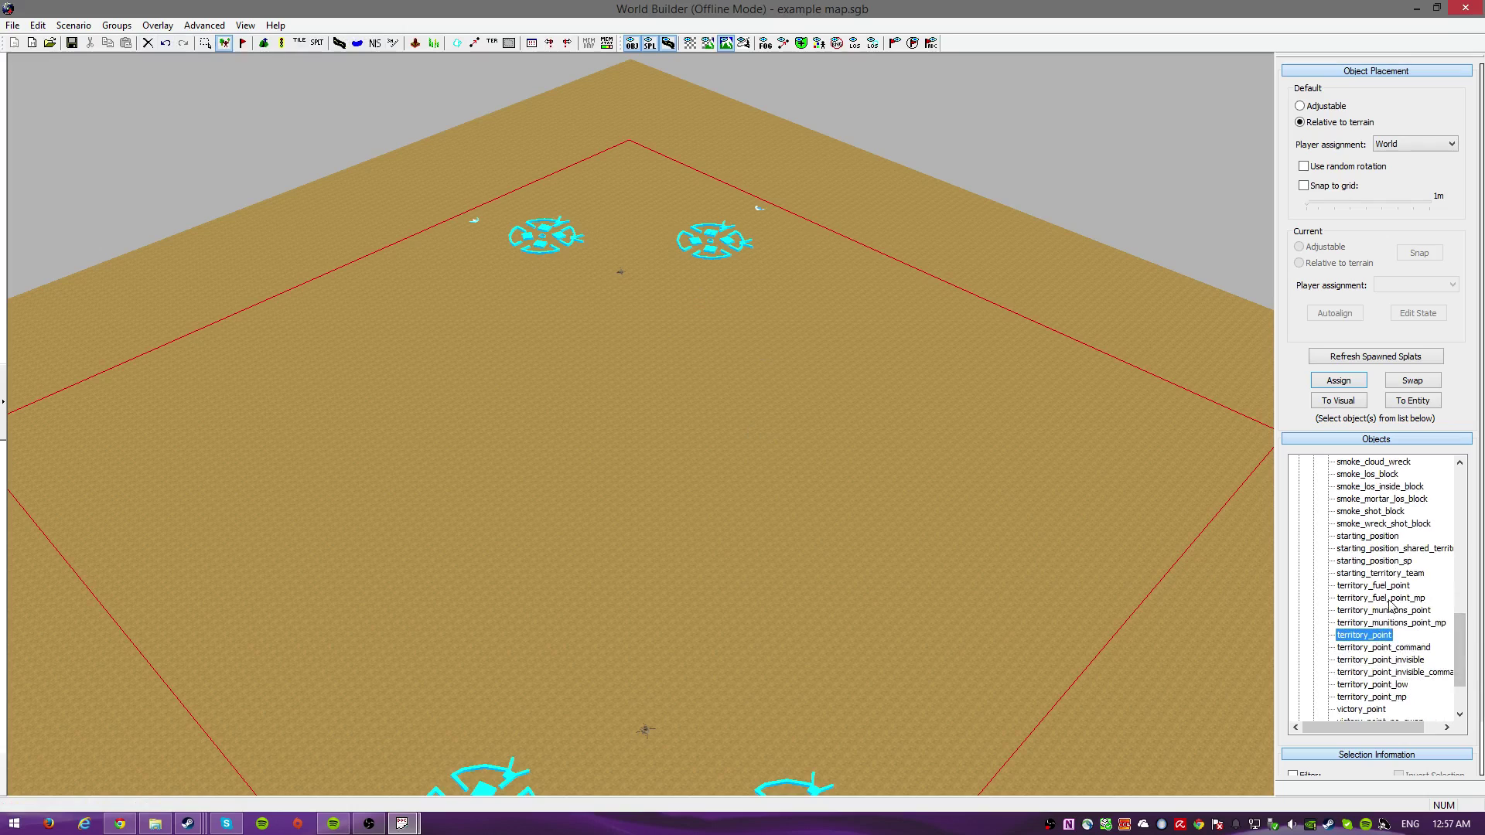
left_click_drag(1463, 654, 1468, 642)
left_click(1401, 635)
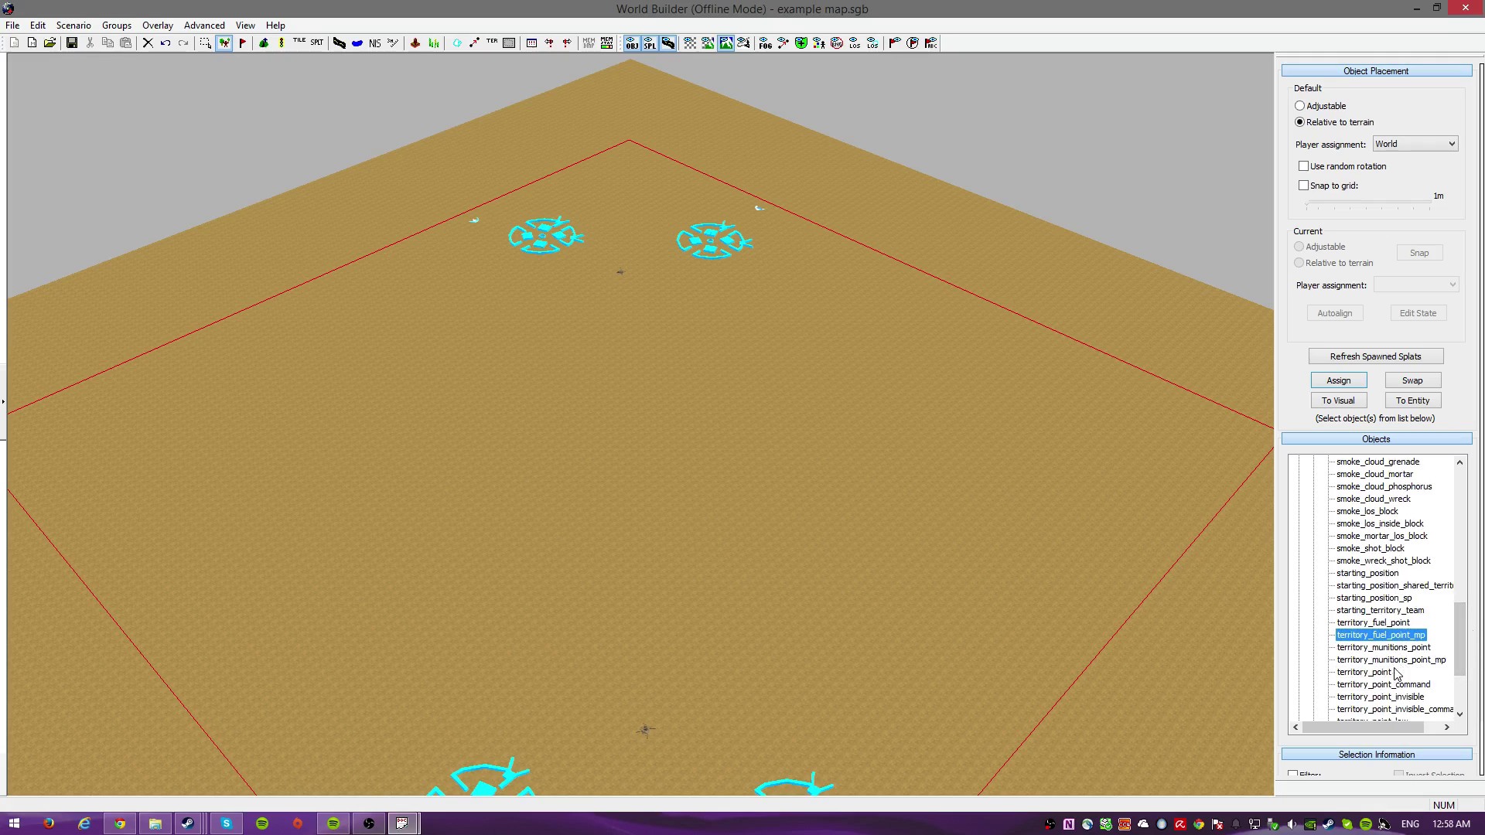
left_click(1395, 661)
left_click_drag(1463, 658, 1442, 680)
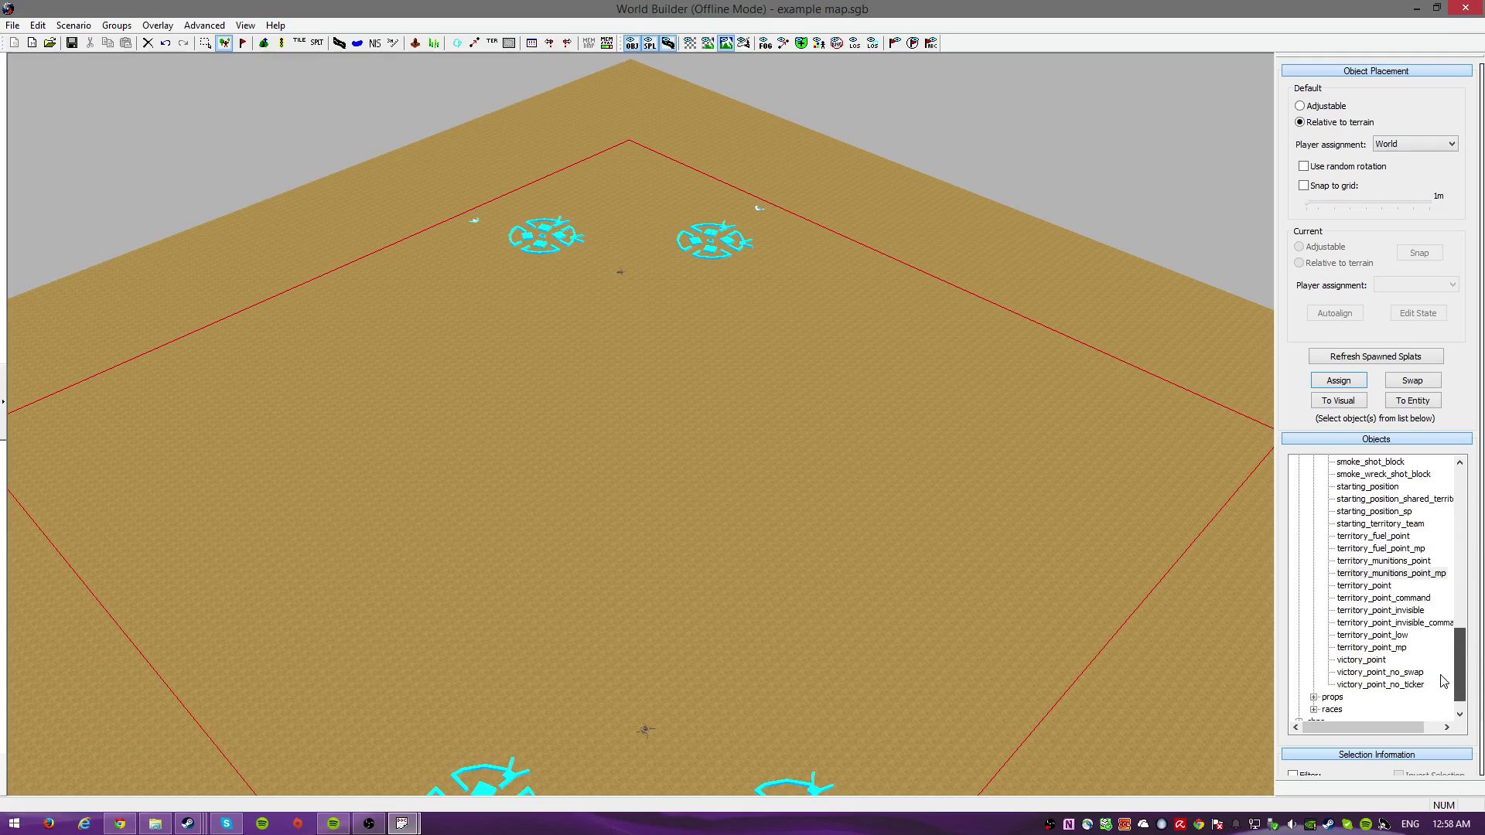
left_click(1381, 576)
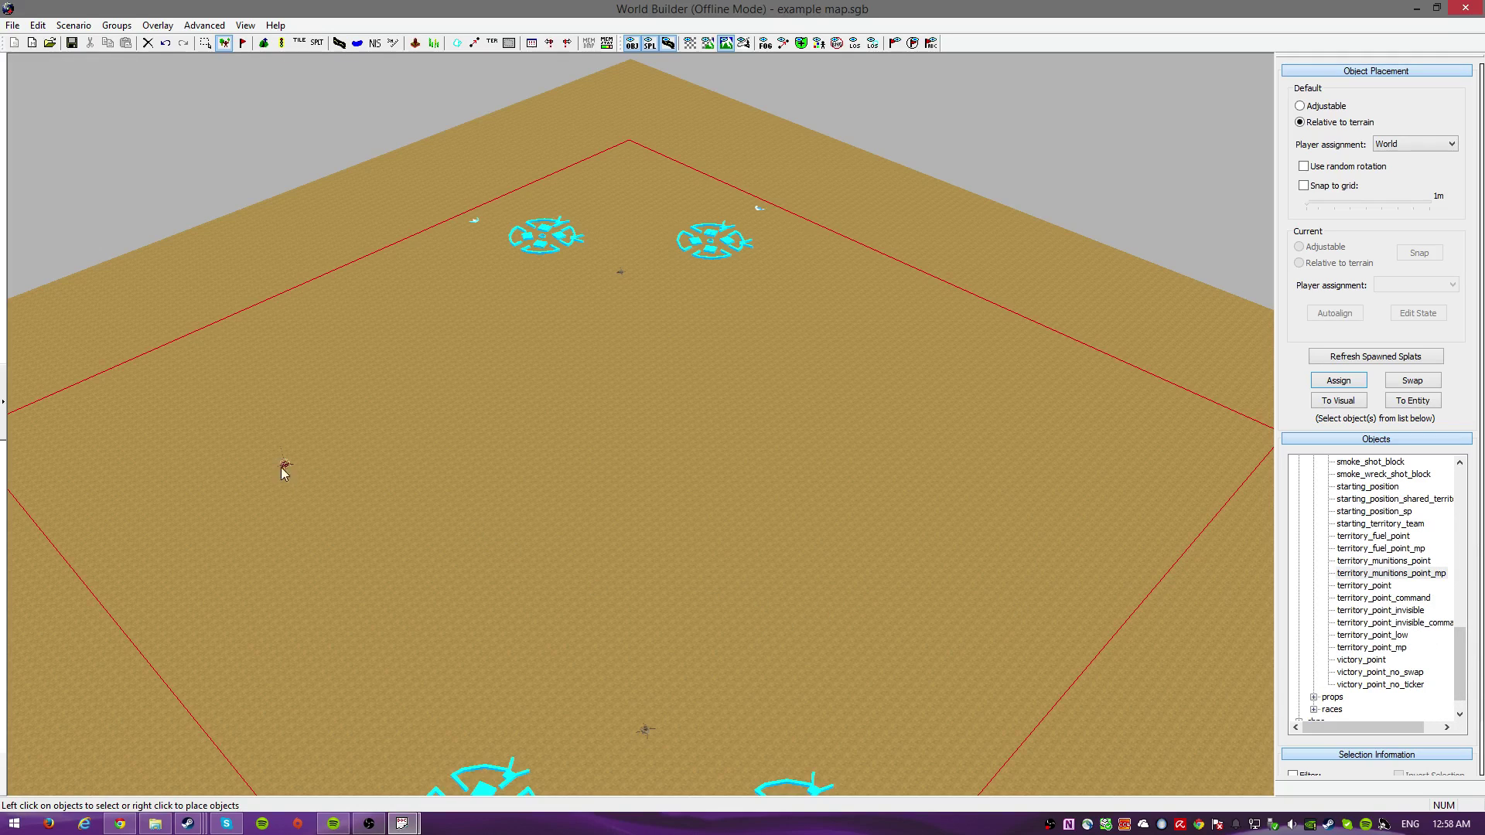
left_click(1397, 548)
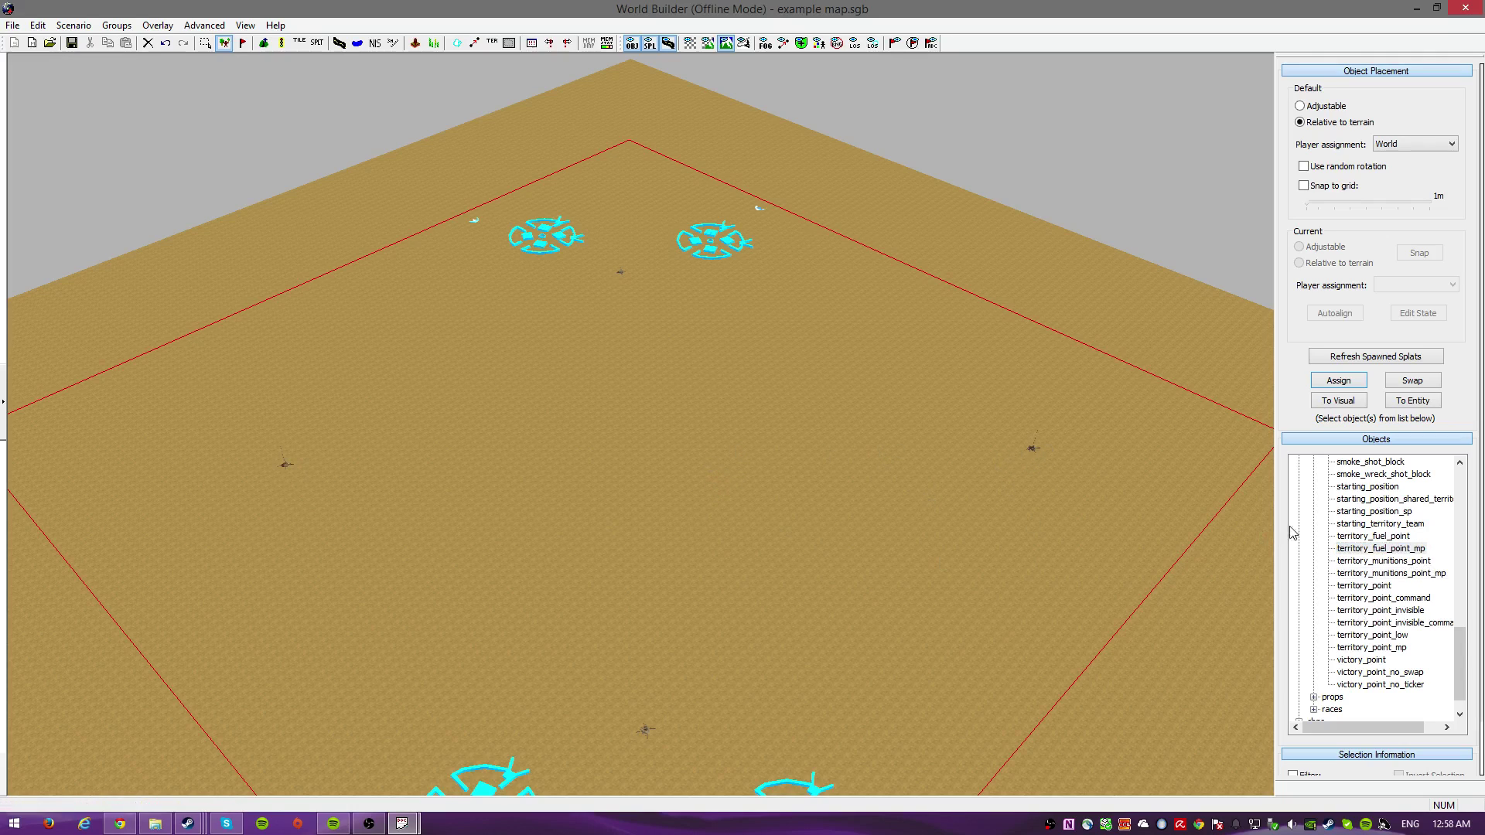
left_click(1366, 590)
Move the territory point toward the map centre and add another just below it.
scroll(759, 572, "up", 3)
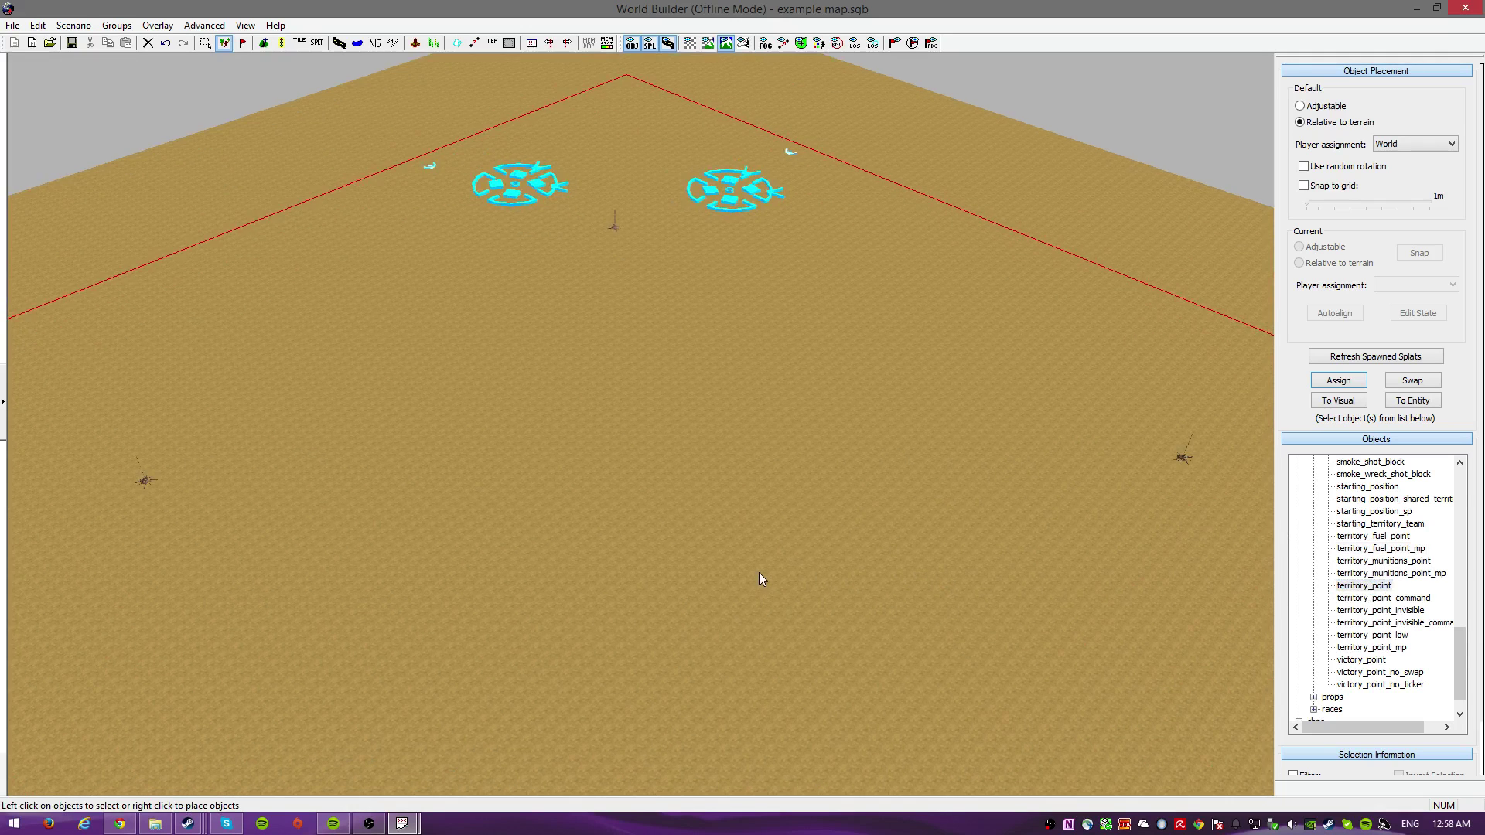
scroll(687, 540, "down", 5)
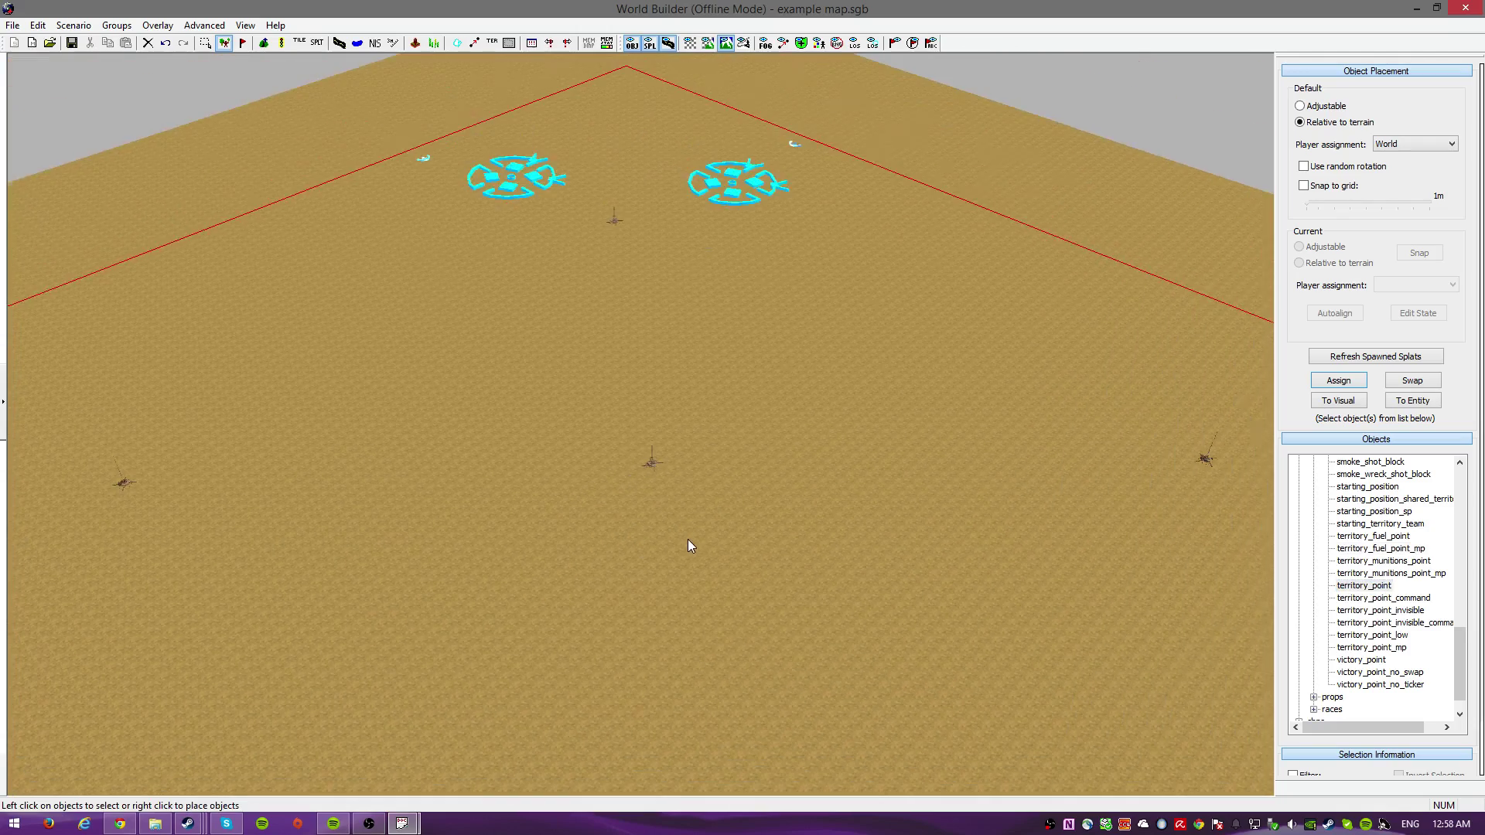
scroll(658, 527, "up", 3)
left_click_drag(656, 466, 646, 393)
middle_click_drag(718, 504, 709, 480)
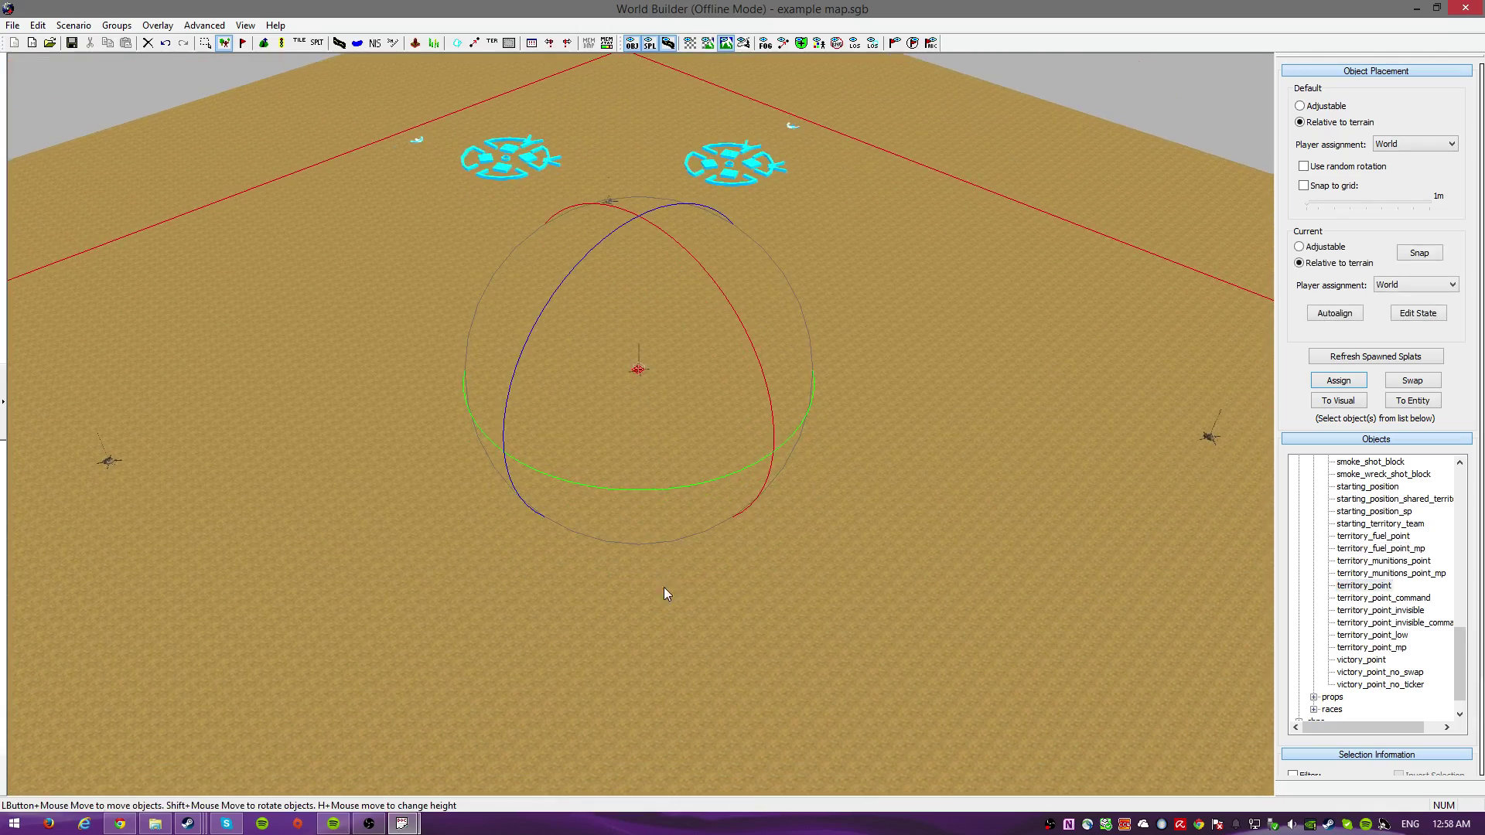
left_click(644, 566)
right_click(644, 578)
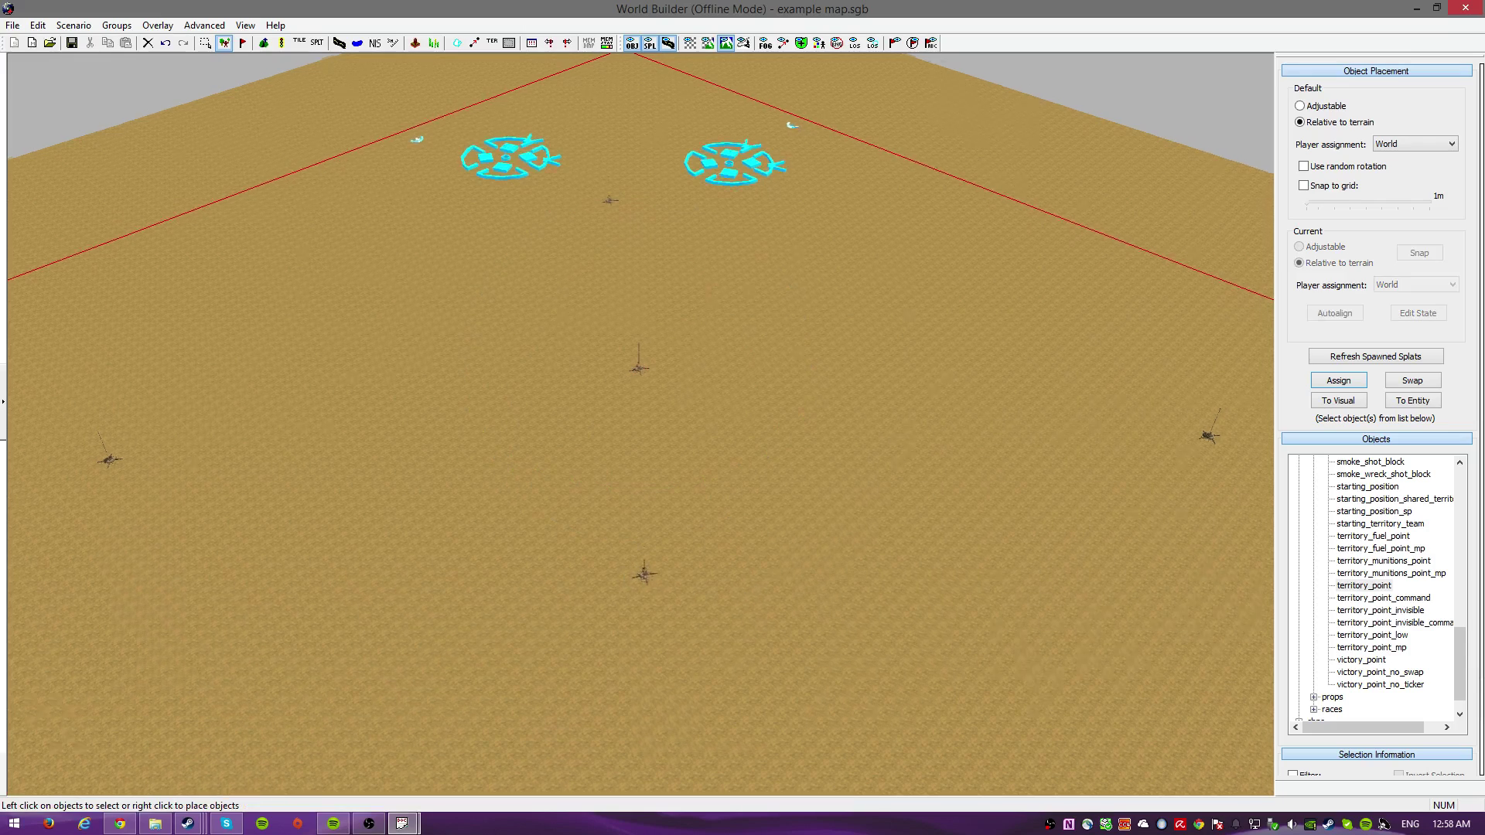
Frame the whole map and pick territory_munitions_point in the Objects tree.
scroll(744, 598, "down", 1)
scroll(440, 534, "down", 2)
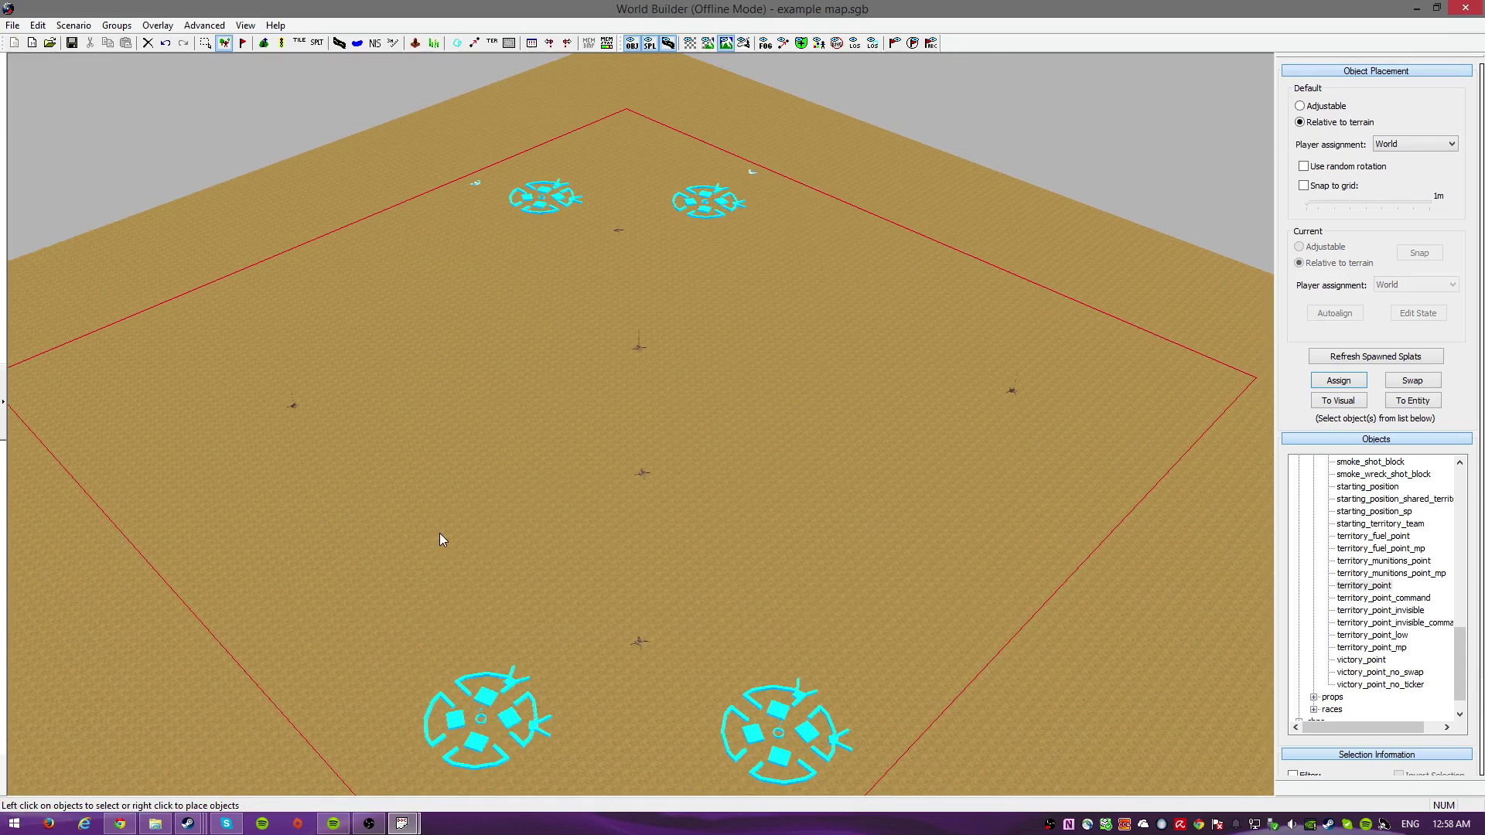
scroll(621, 495, "up", 1)
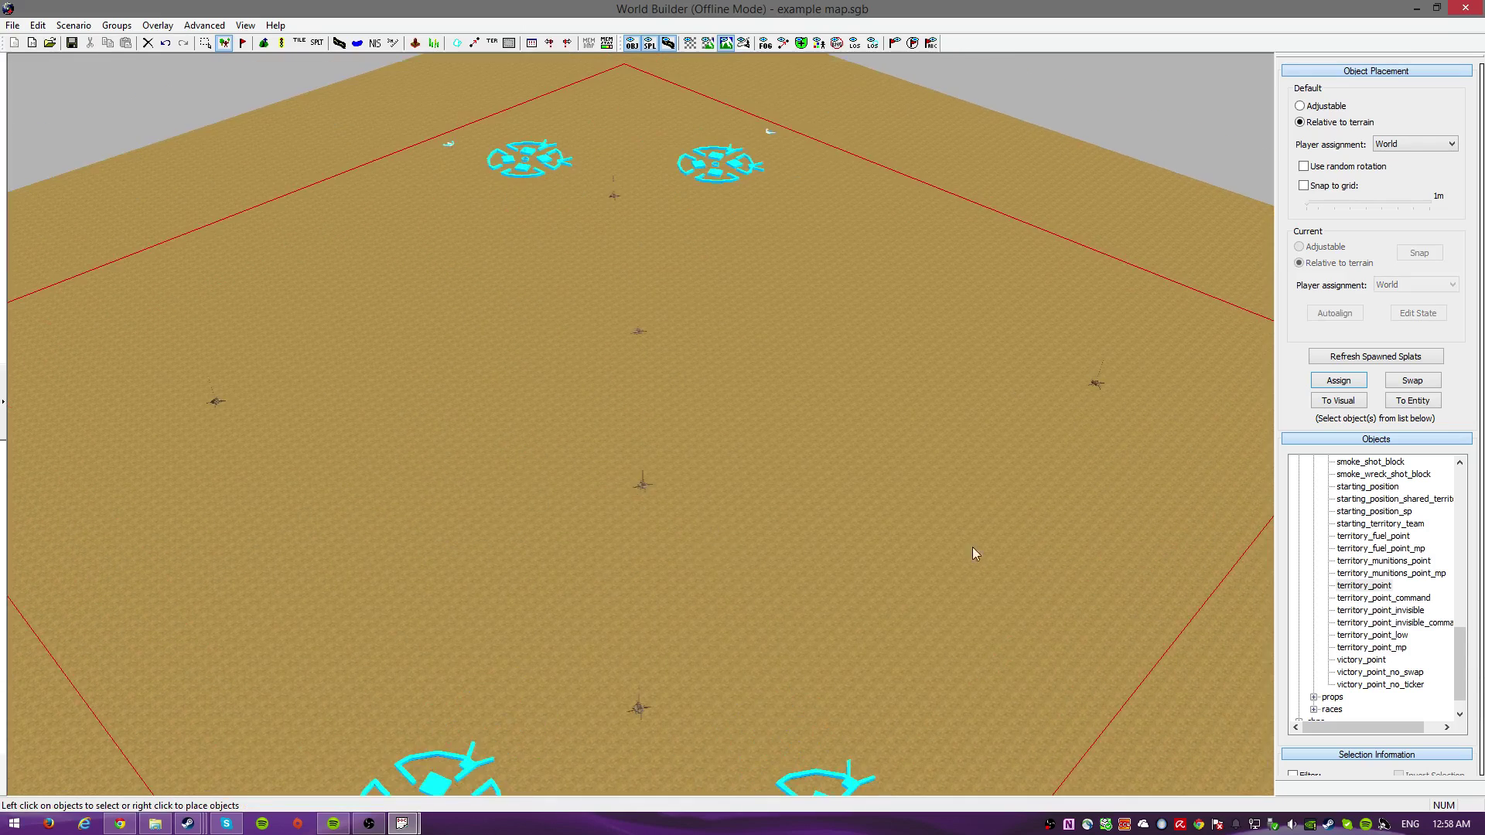
scroll(711, 533, "up", 2)
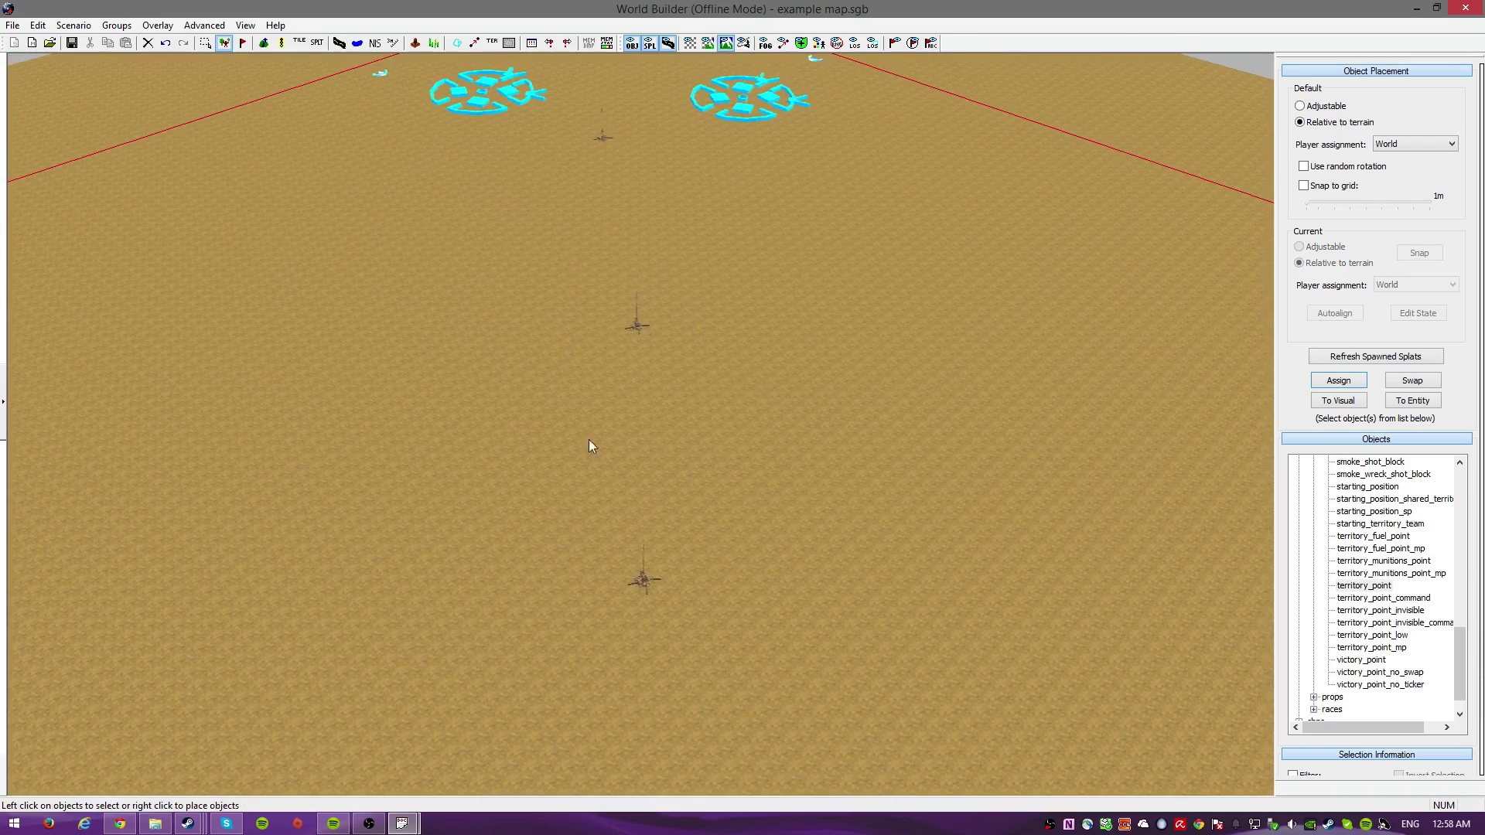
scroll(589, 446, "down", 4)
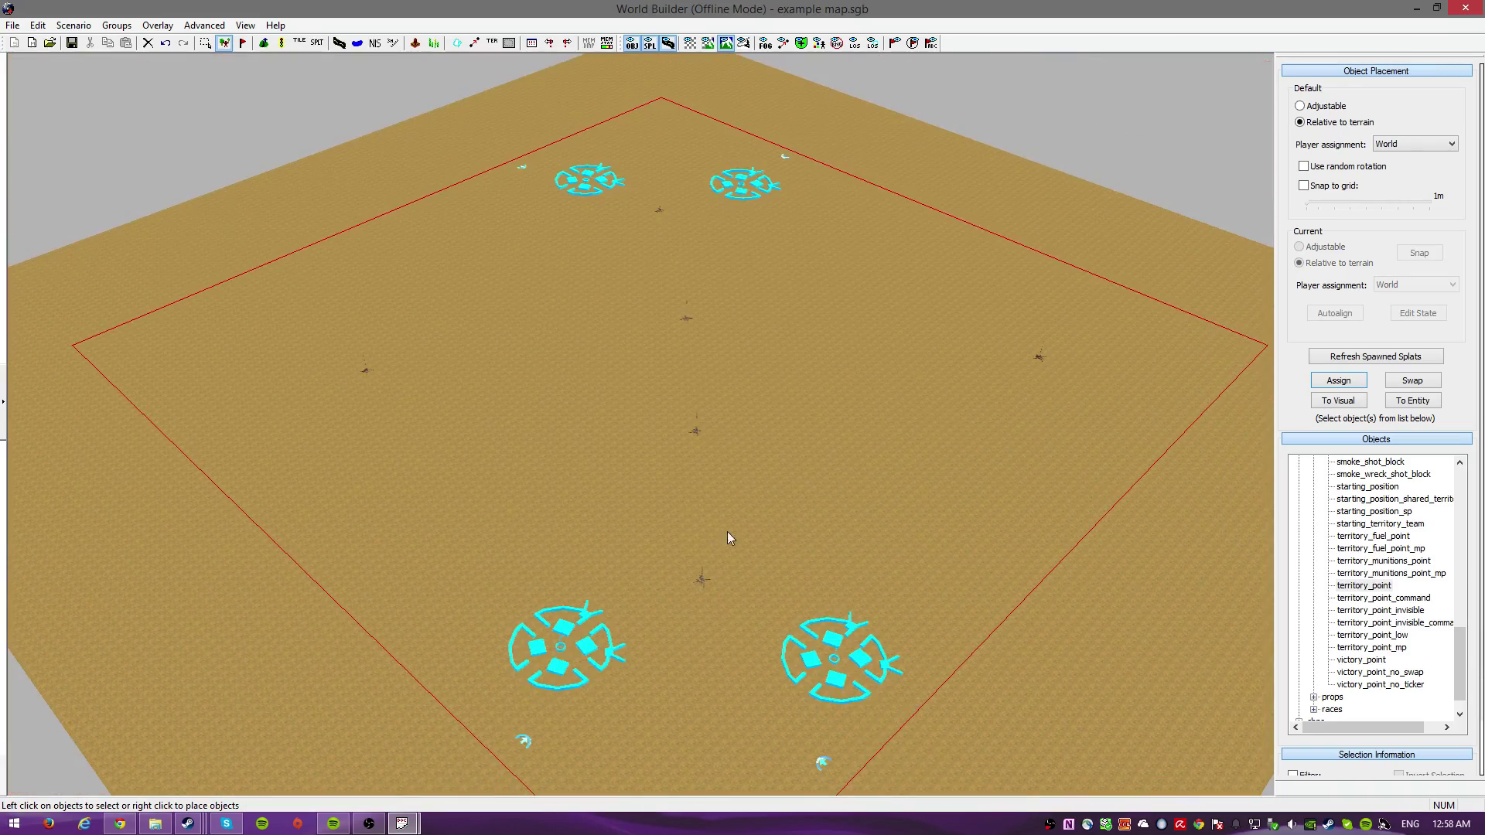
middle_click_drag(619, 441, 549, 482)
middle_click_drag(761, 450, 774, 483, "alt")
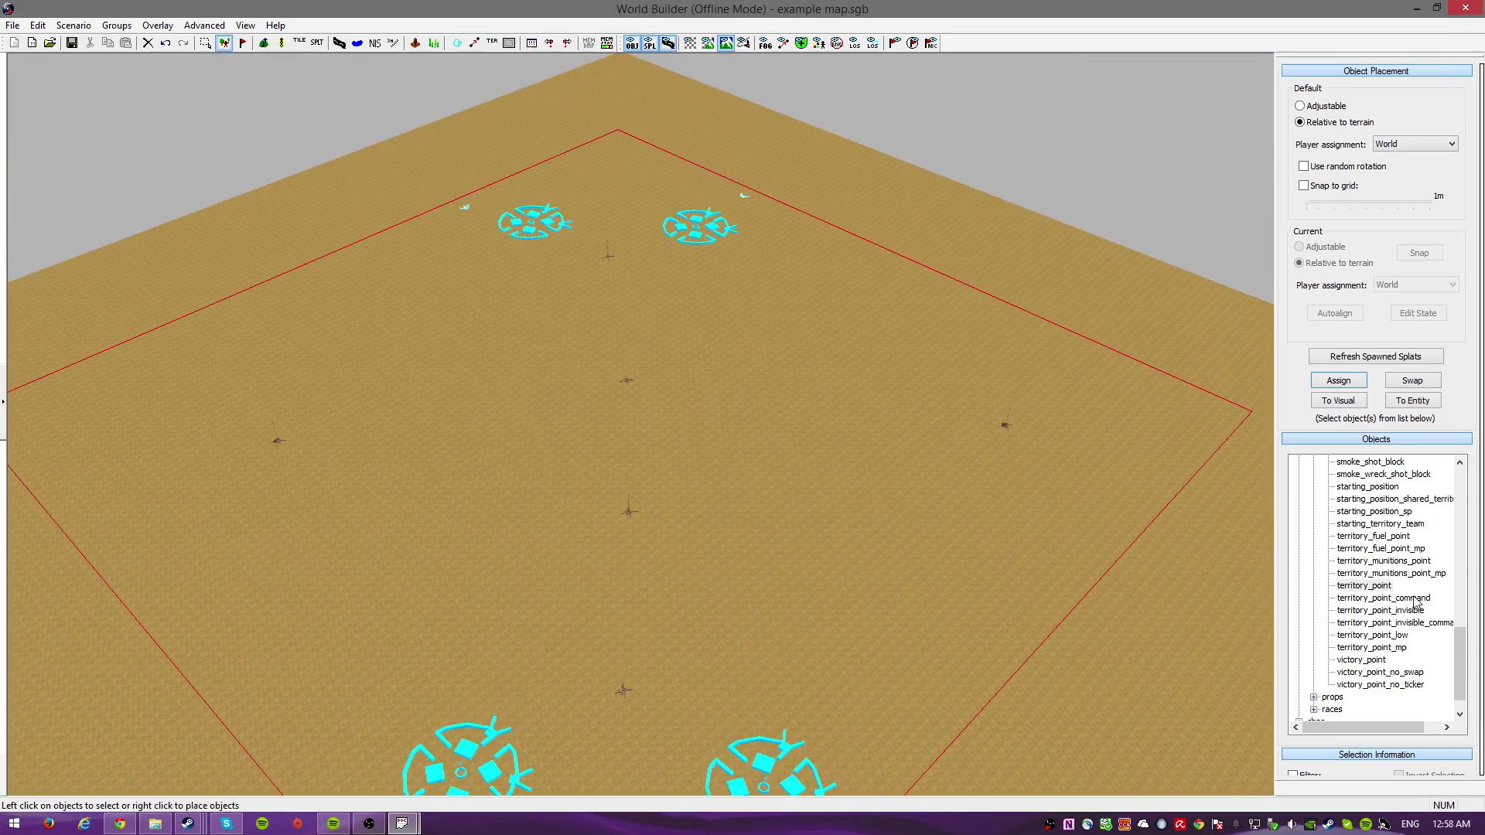
left_click(1401, 563)
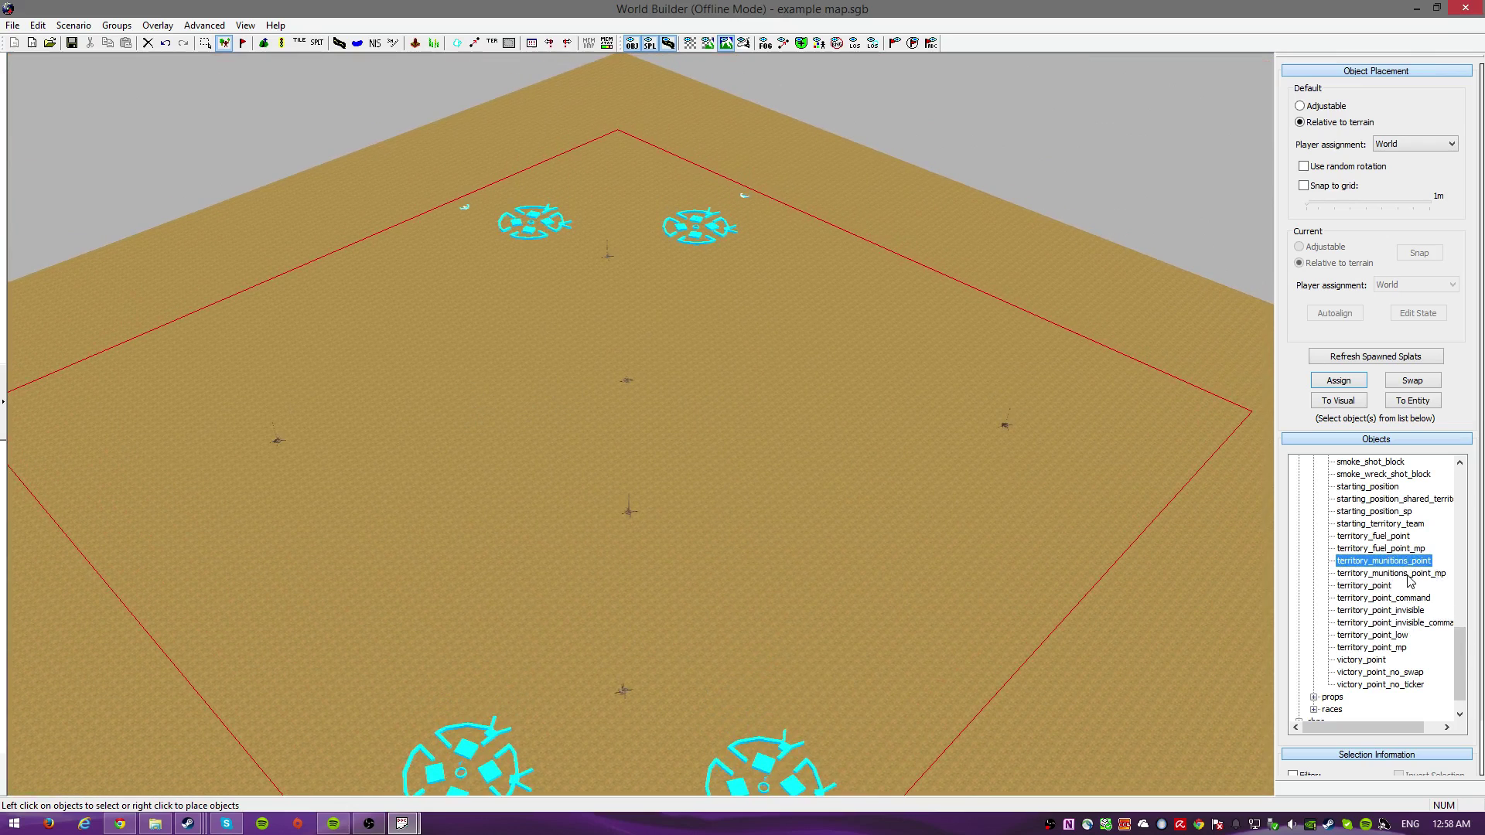
left_click(1377, 659)
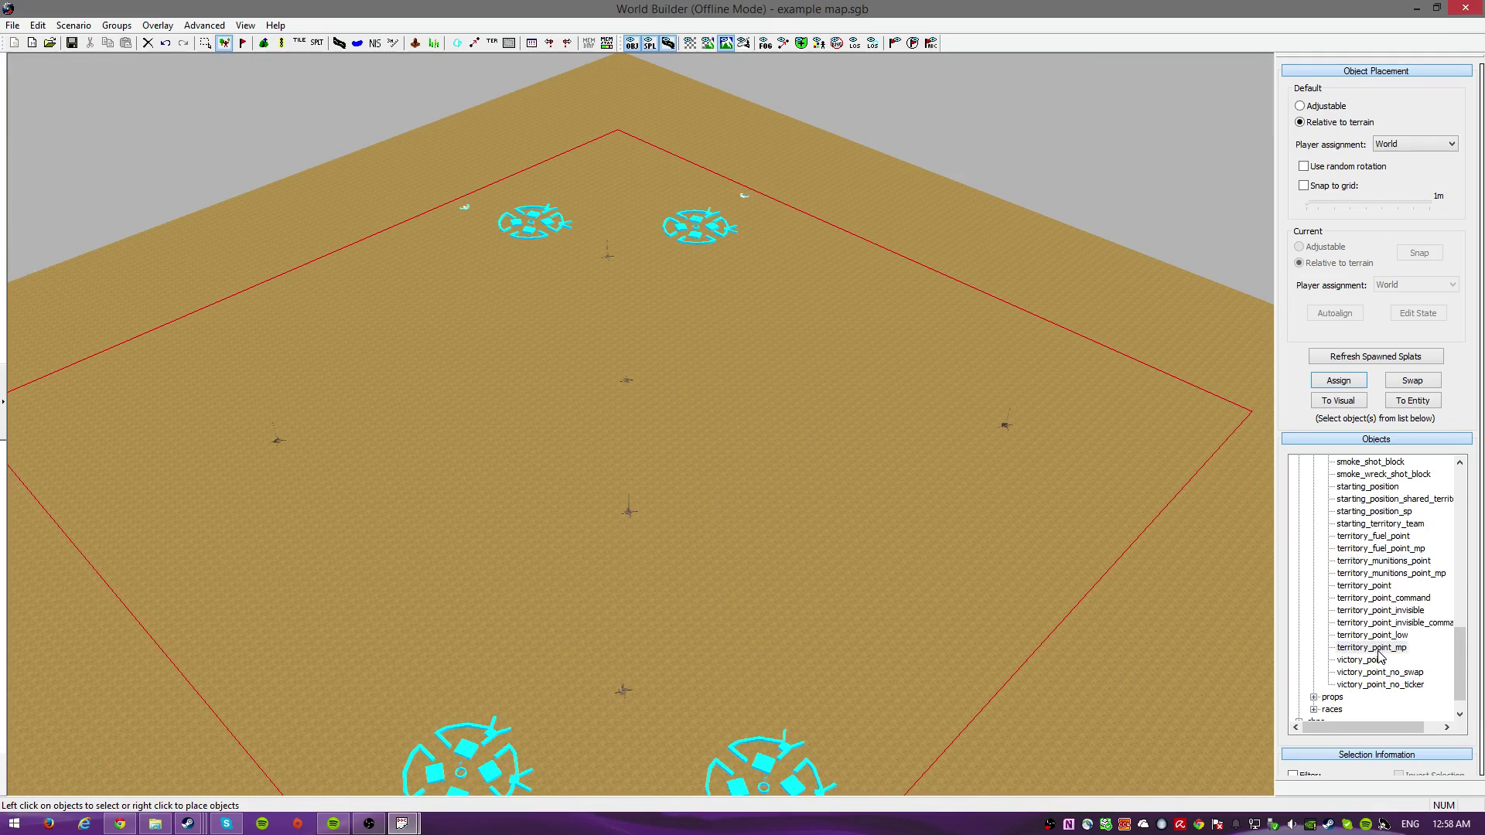
Delete the territory point near the map centre and choose territory_point_mp.
scroll(624, 539, "up", 2)
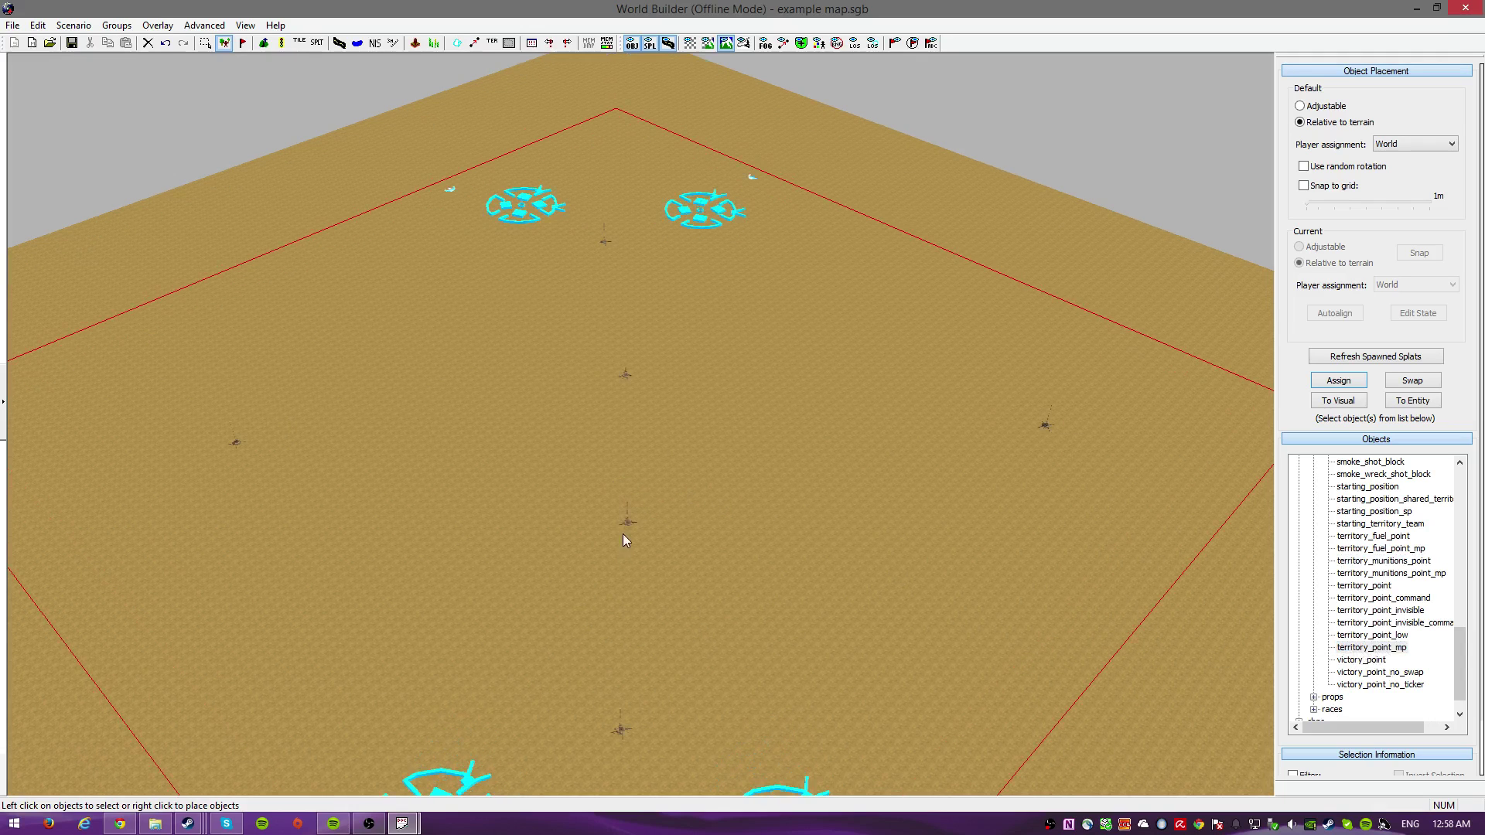
left_click(628, 523)
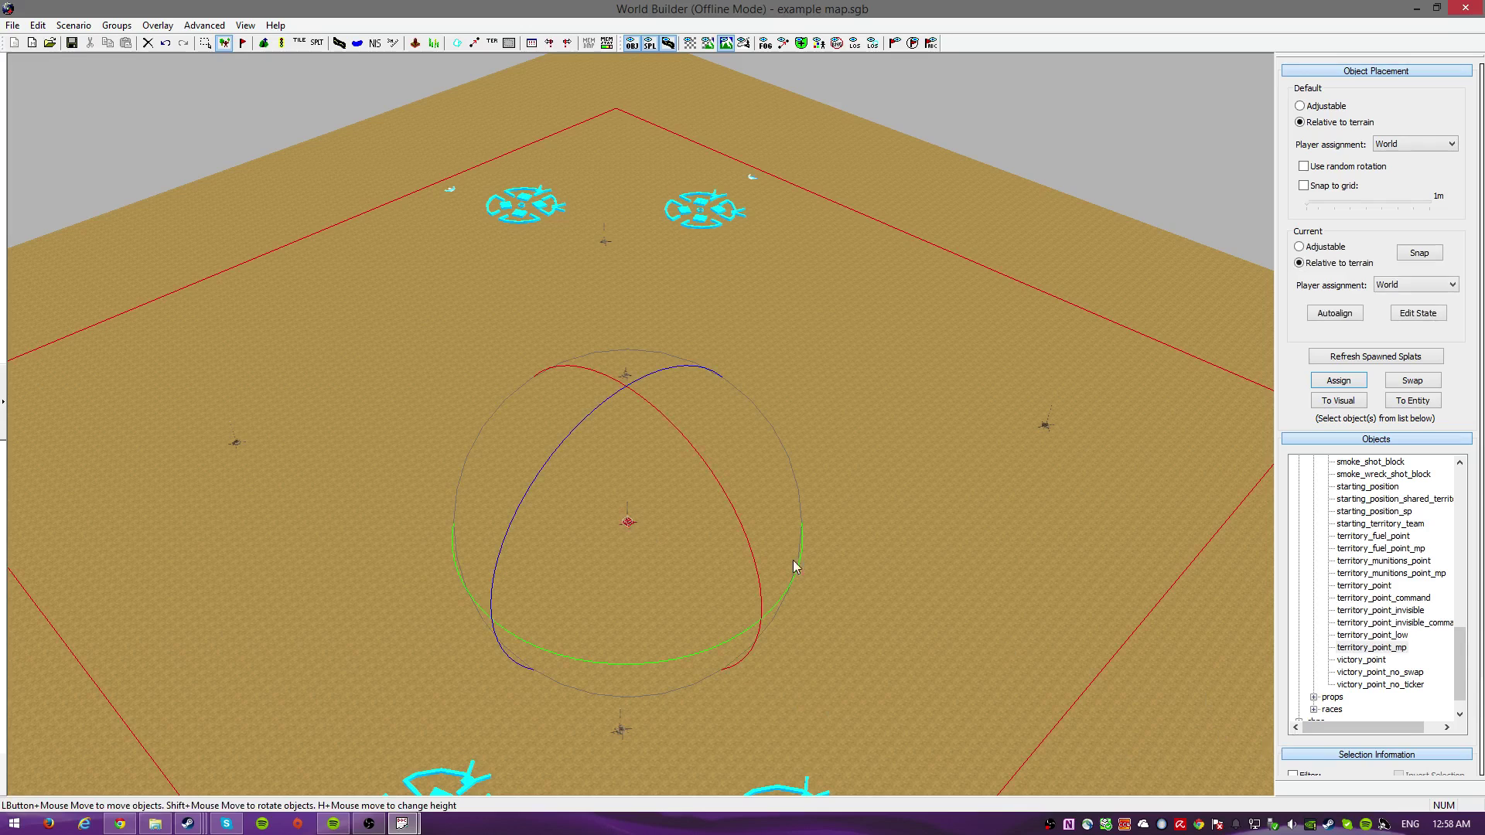
key("Delete")
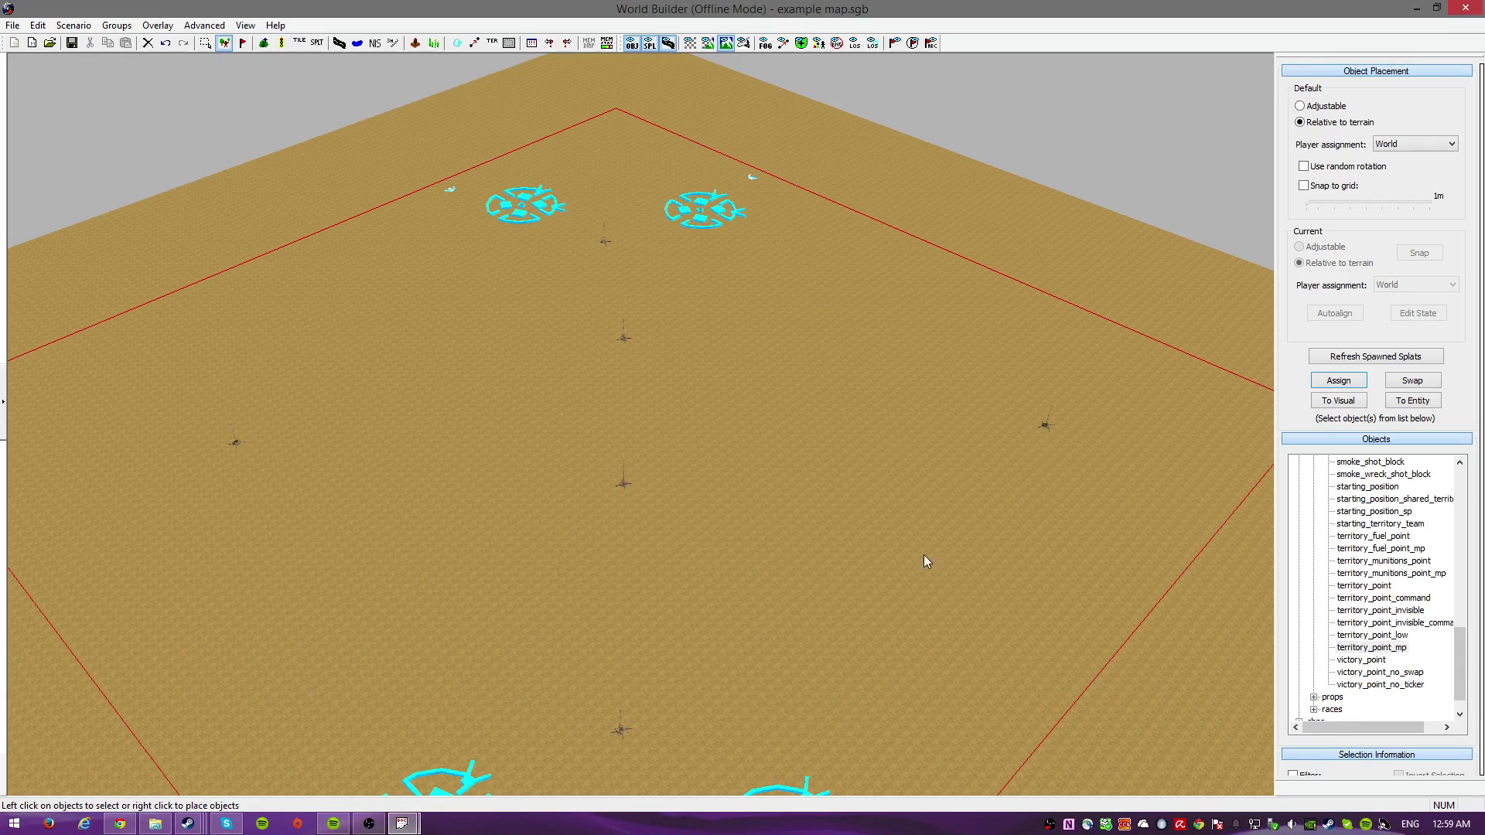
left_click(1373, 651)
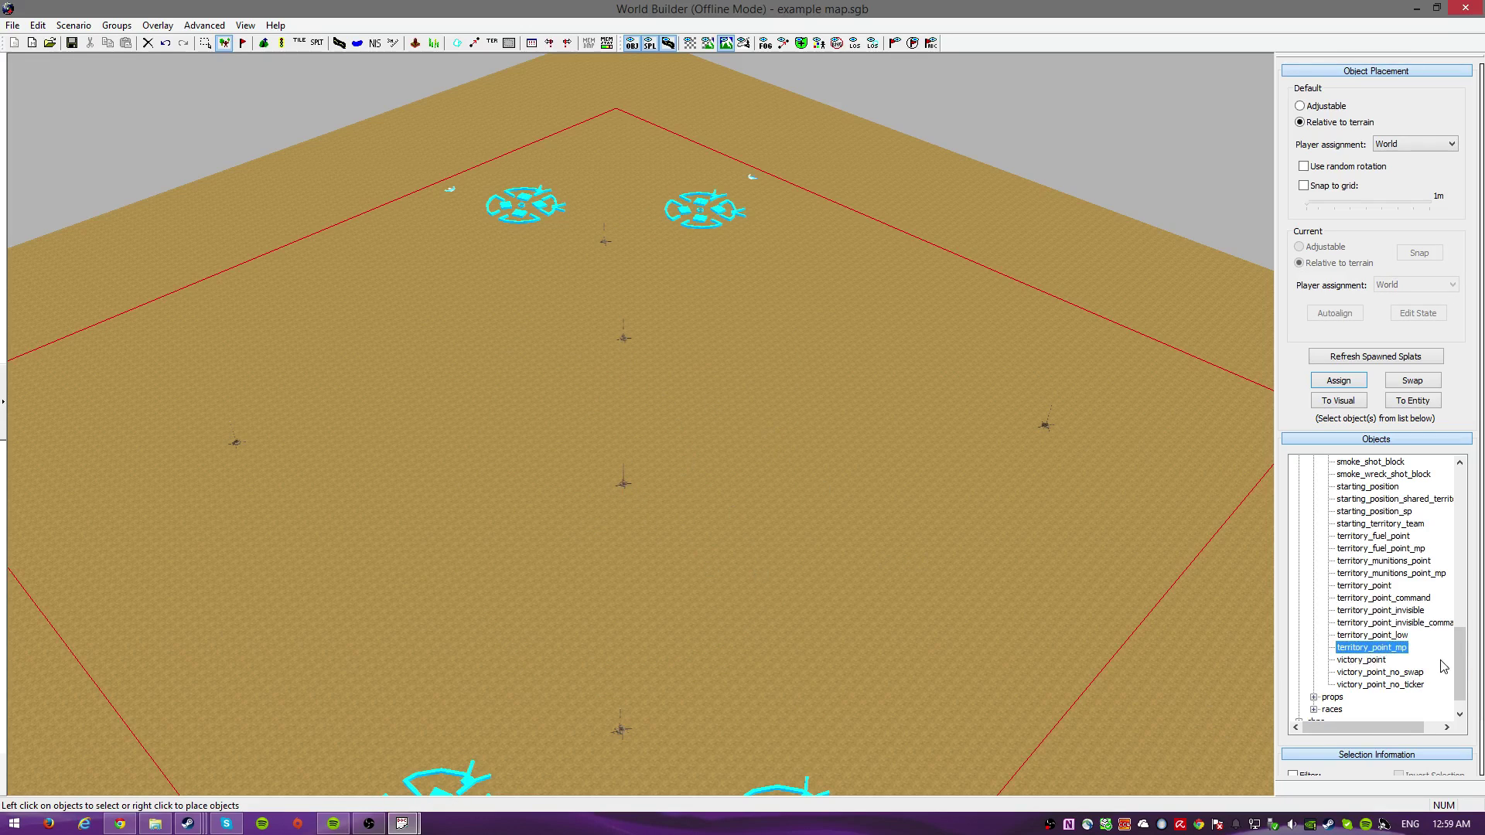
Choose territory_point_low and nudge the upper centre territory point slightly lower.
left_click(1380, 635)
scroll(583, 524, "up", 1)
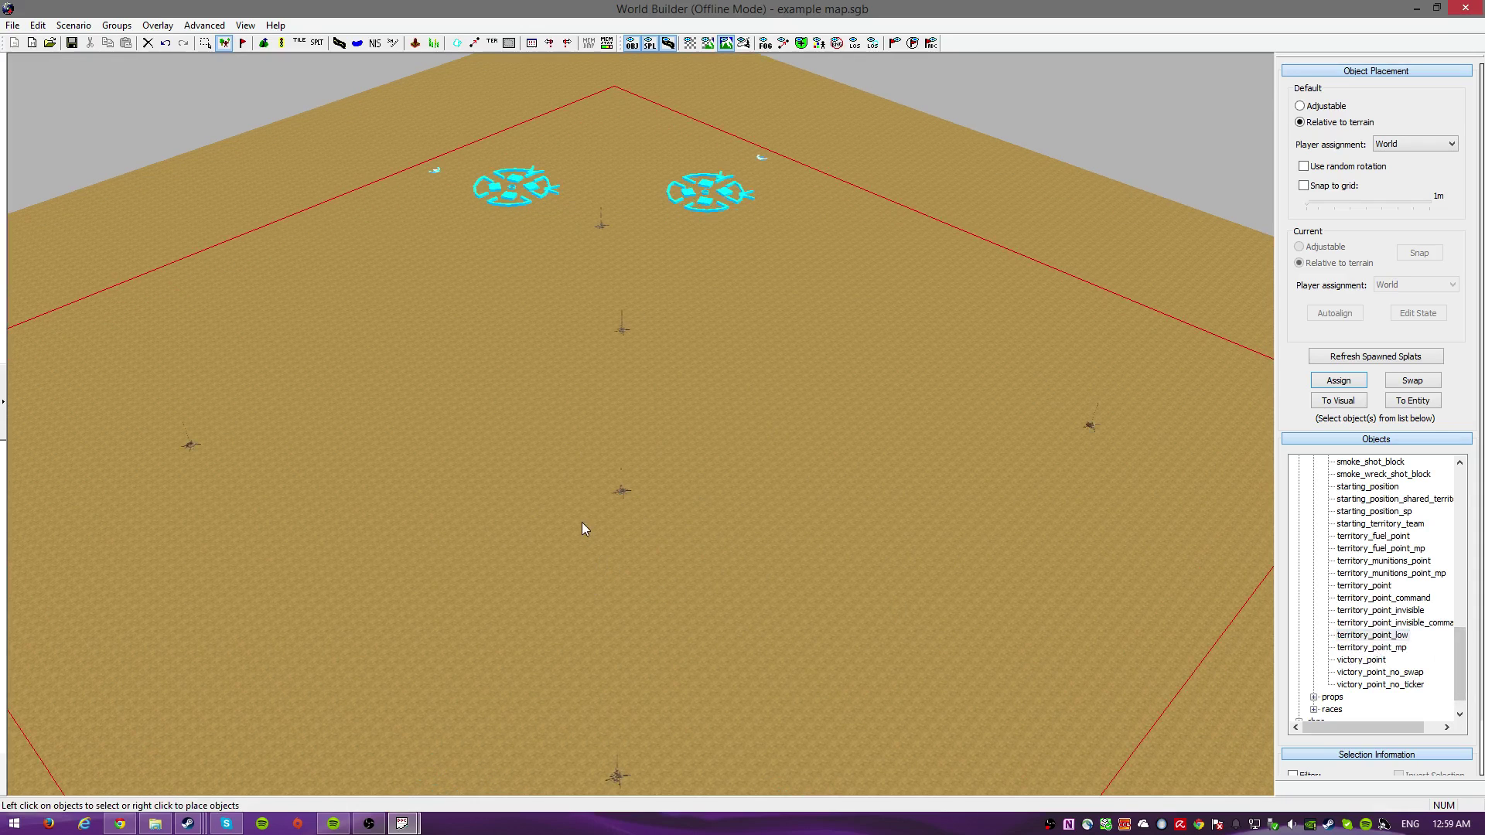
left_click_drag(625, 336, 620, 358)
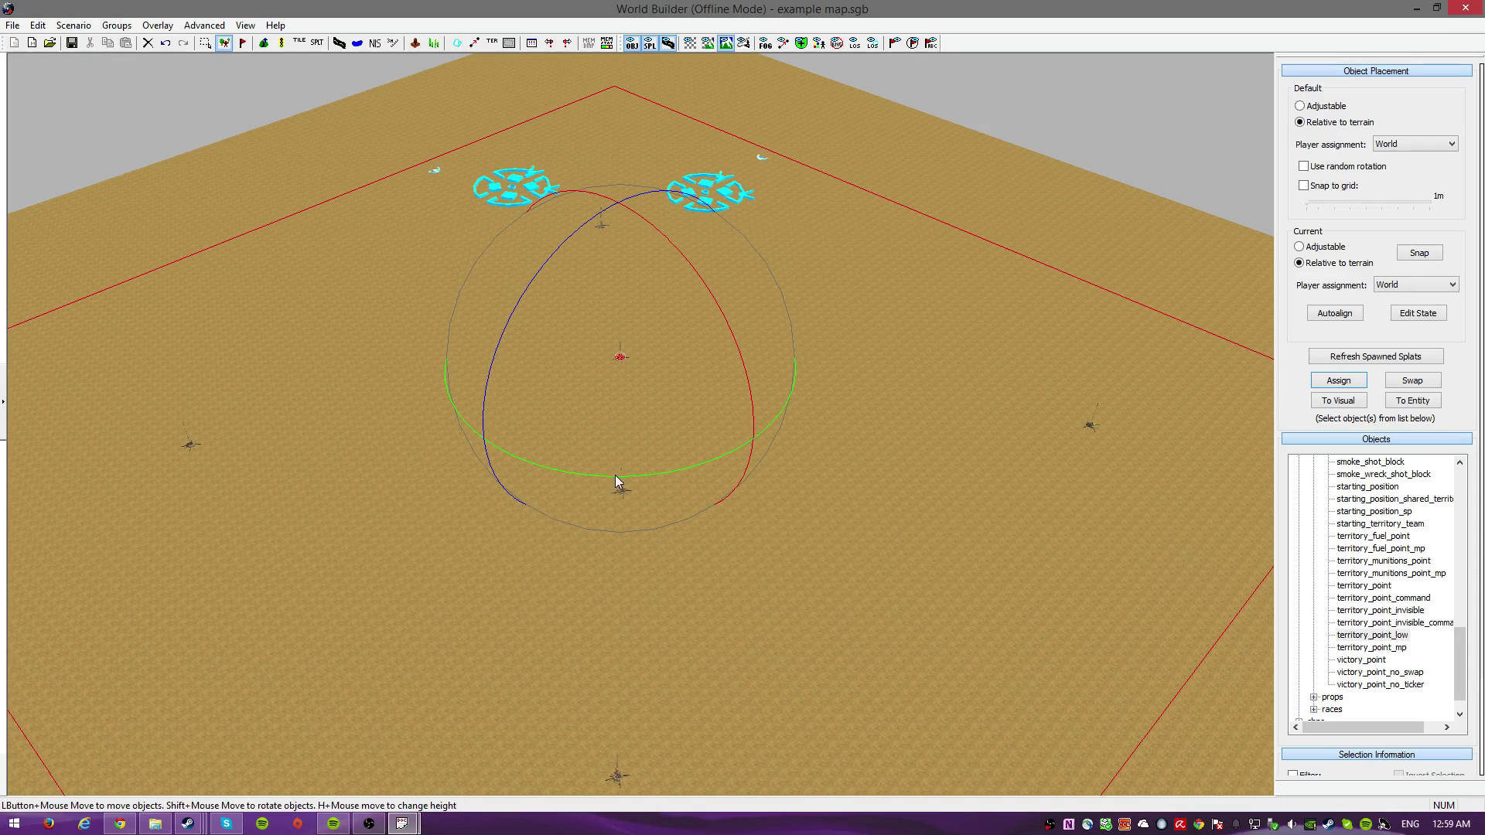
left_click(422, 314)
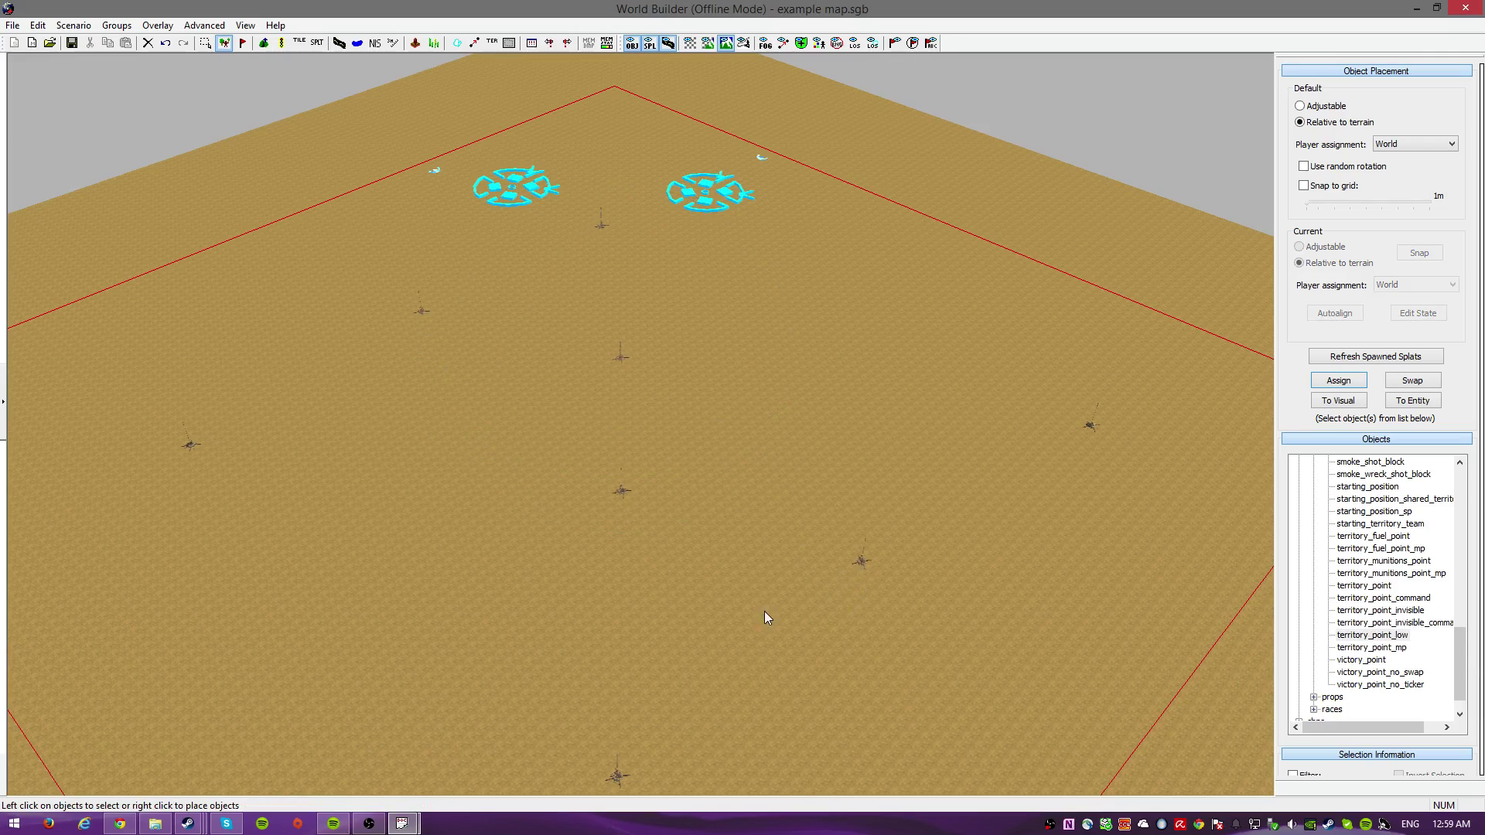
Review the territory point layout and switch back to territory-sector editing.
scroll(754, 614, "down", 2)
scroll(625, 568, "up", 5)
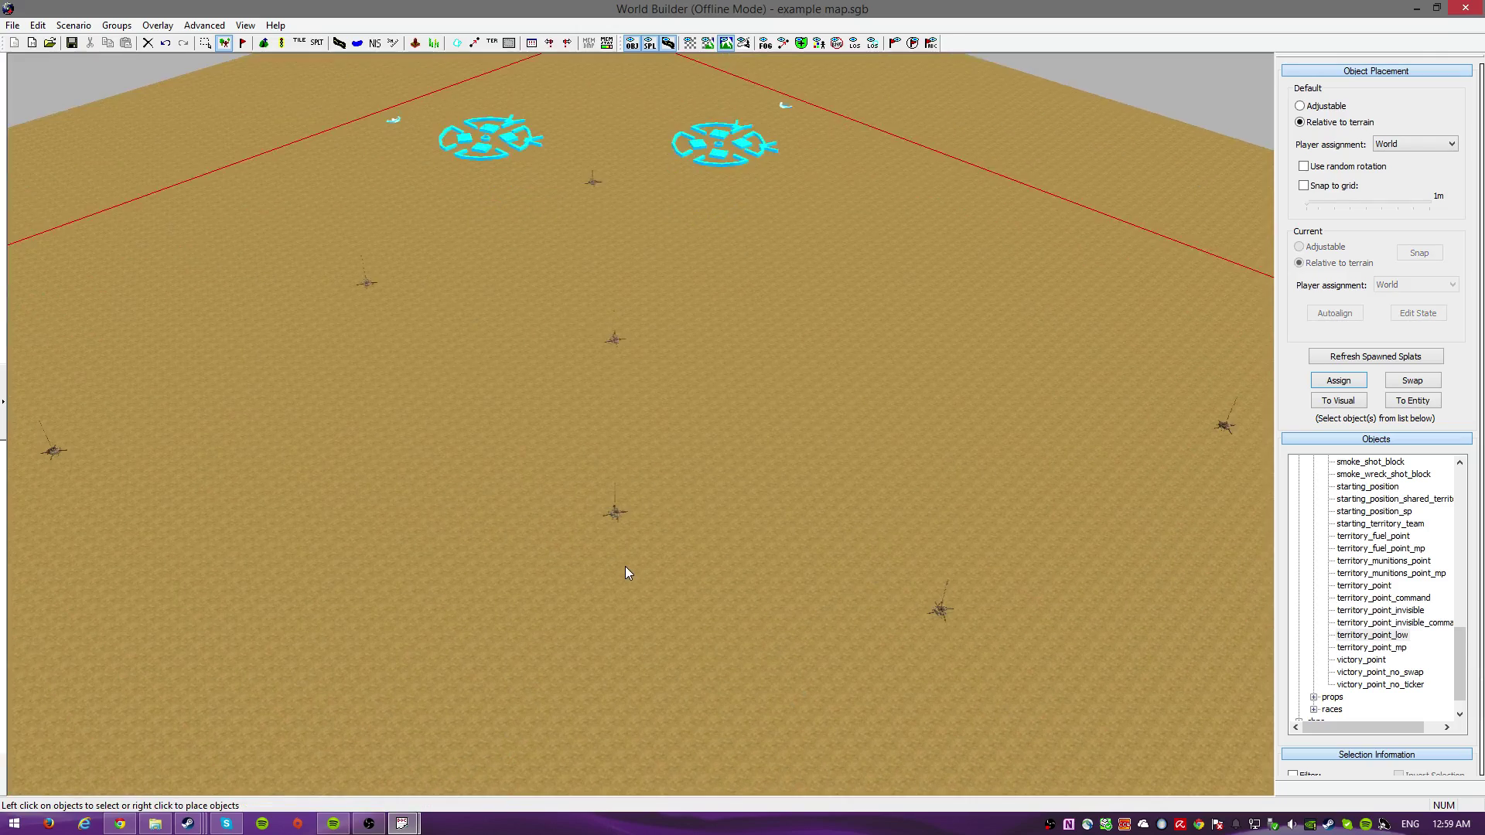
scroll(625, 572, "down", 5)
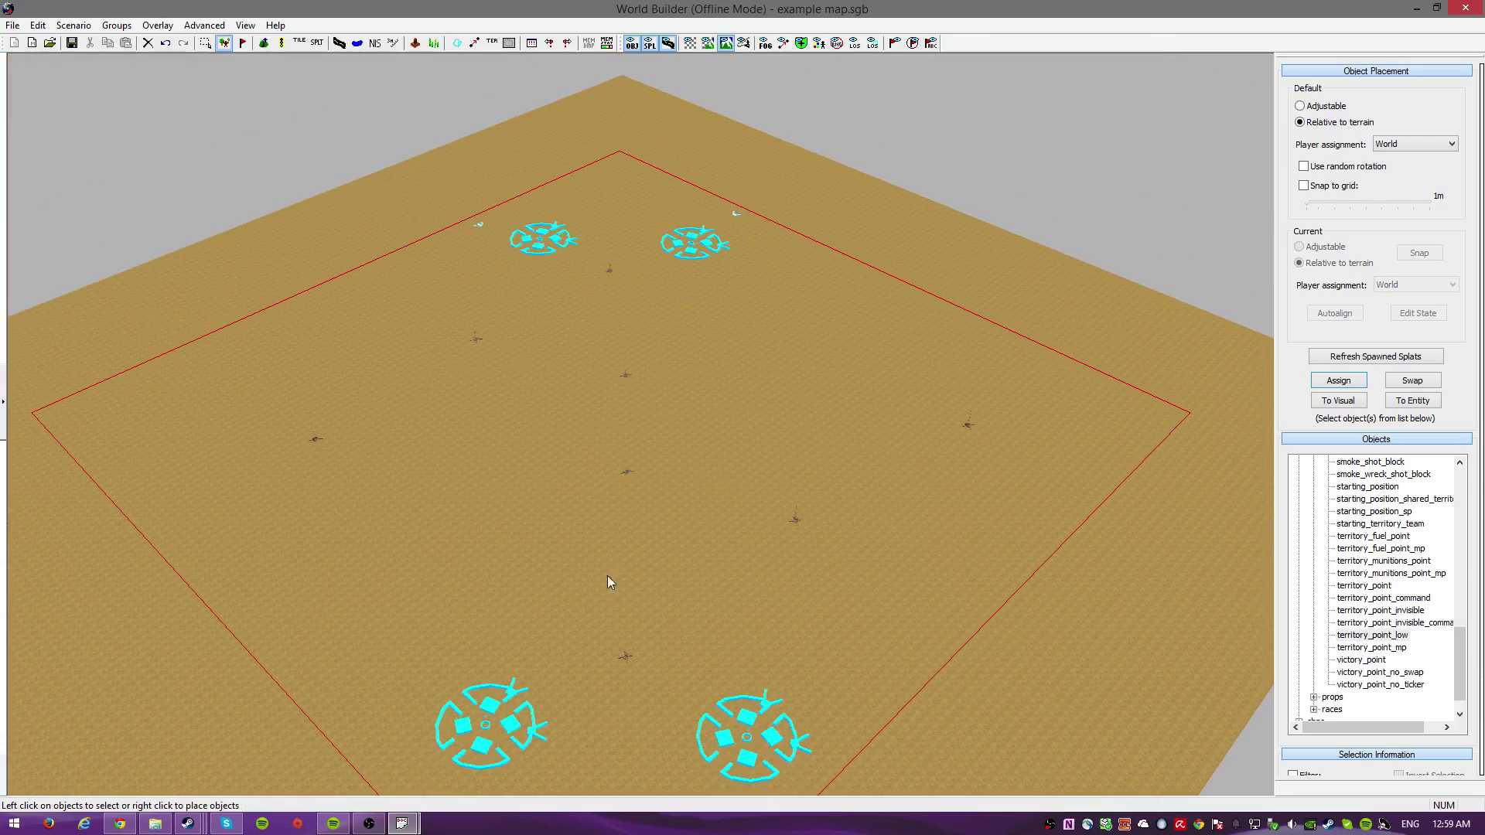
scroll(618, 522, "up", 6)
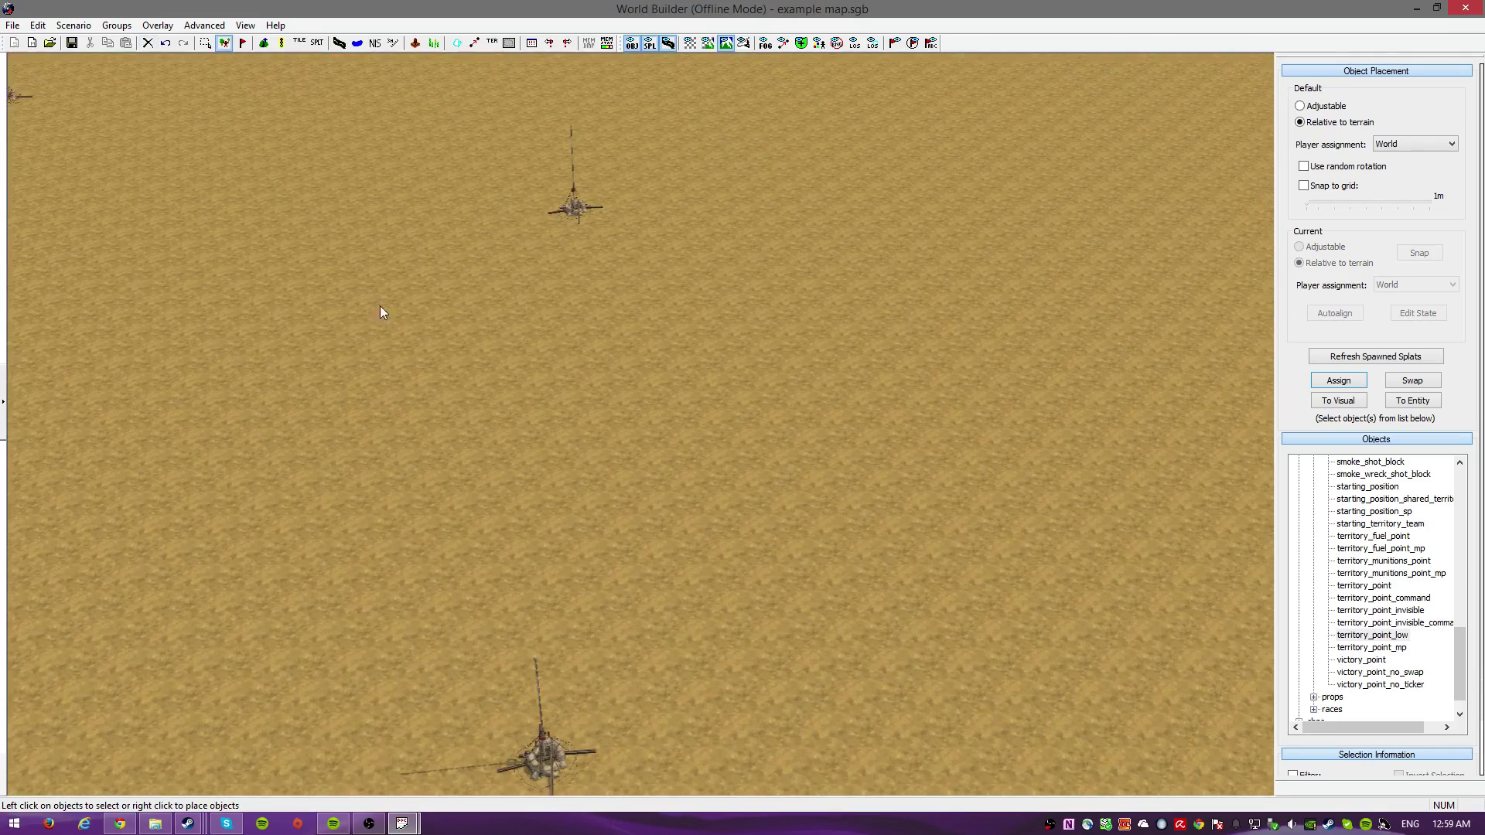
scroll(372, 468, "down", 6)
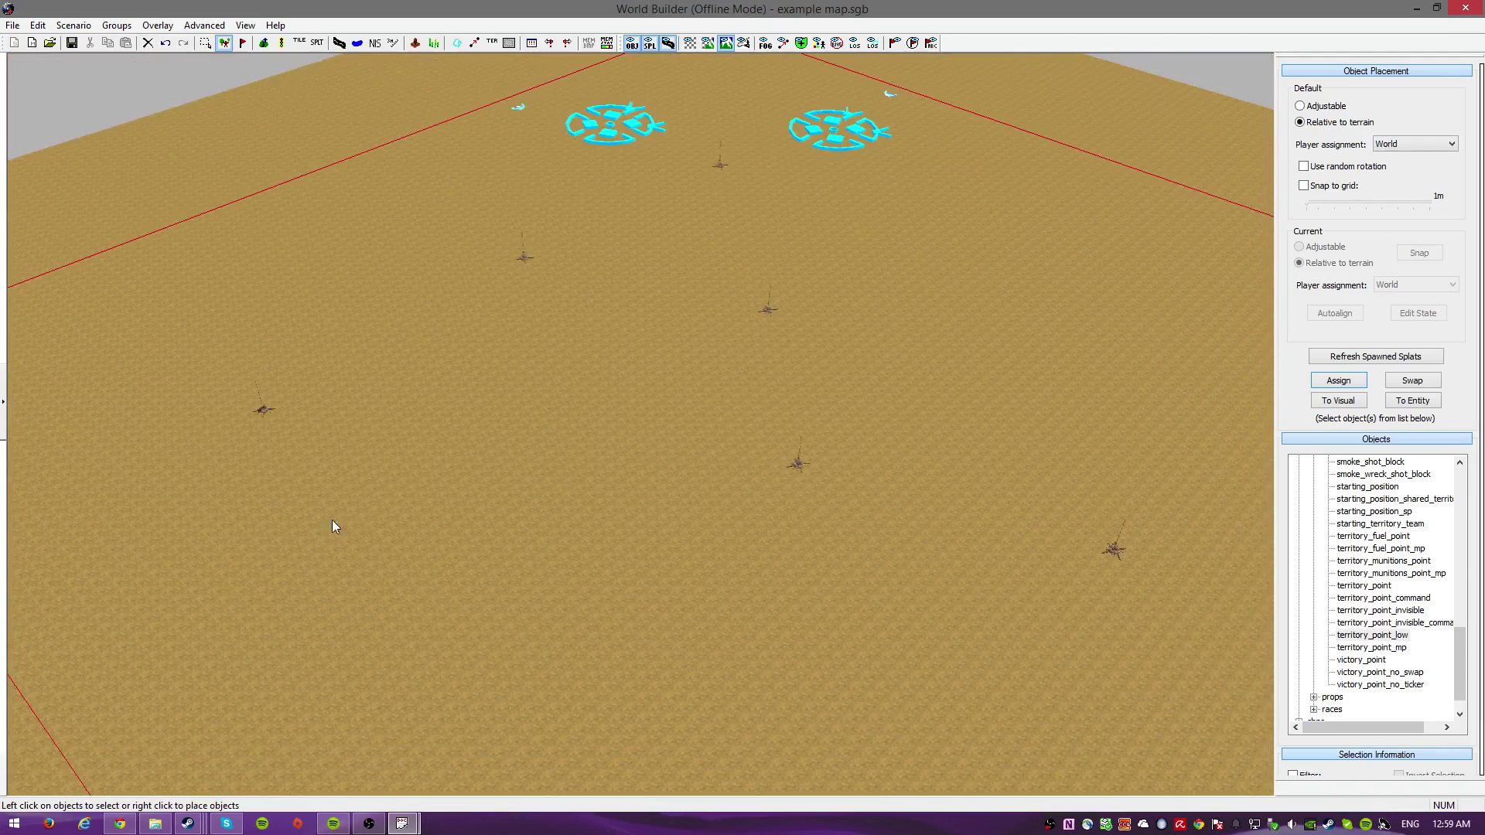
scroll(487, 536, "down", 6)
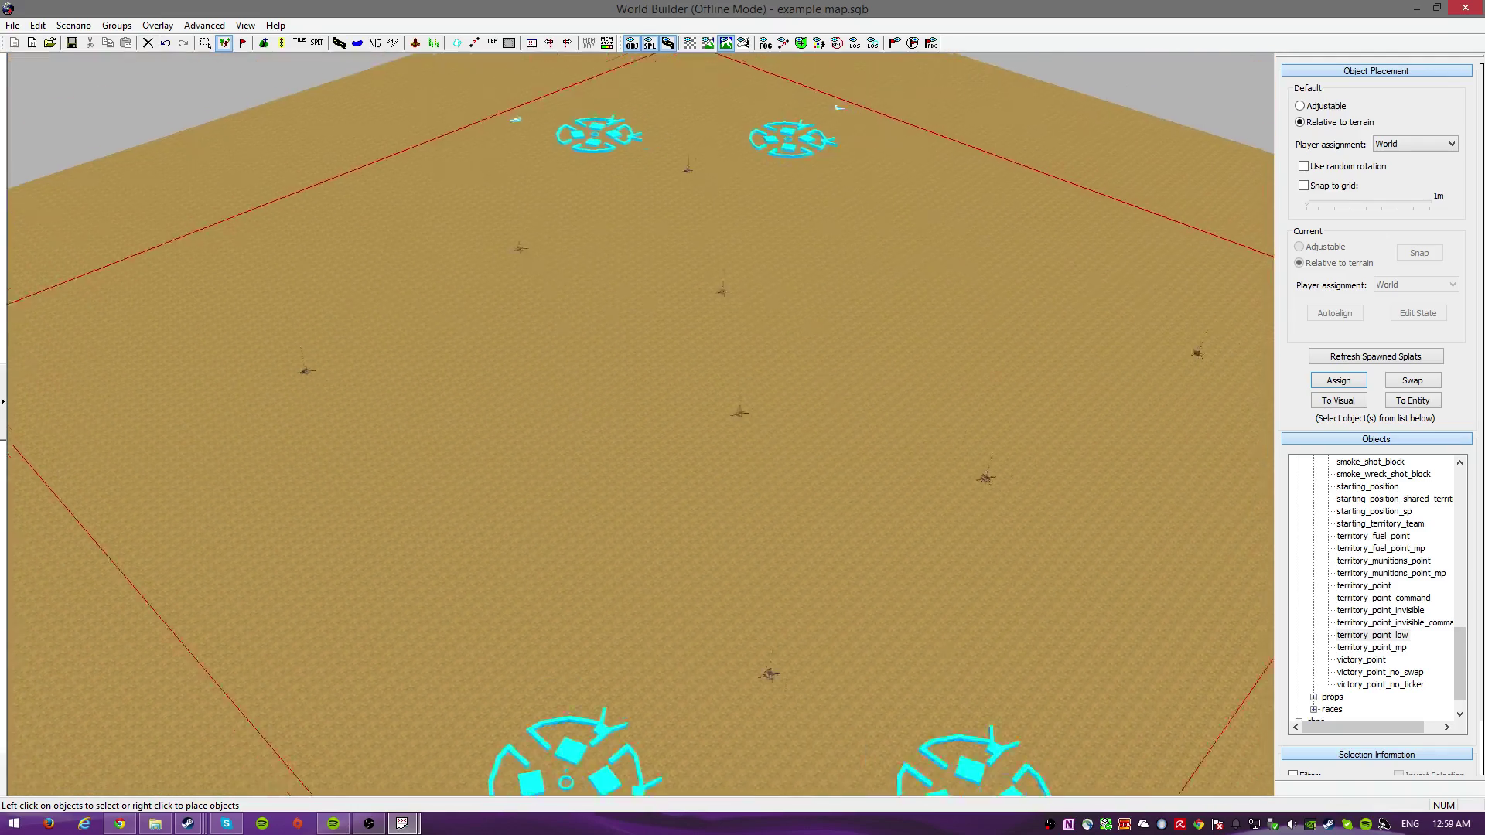
scroll(763, 379, "up", 3)
scroll(762, 379, "down", 4)
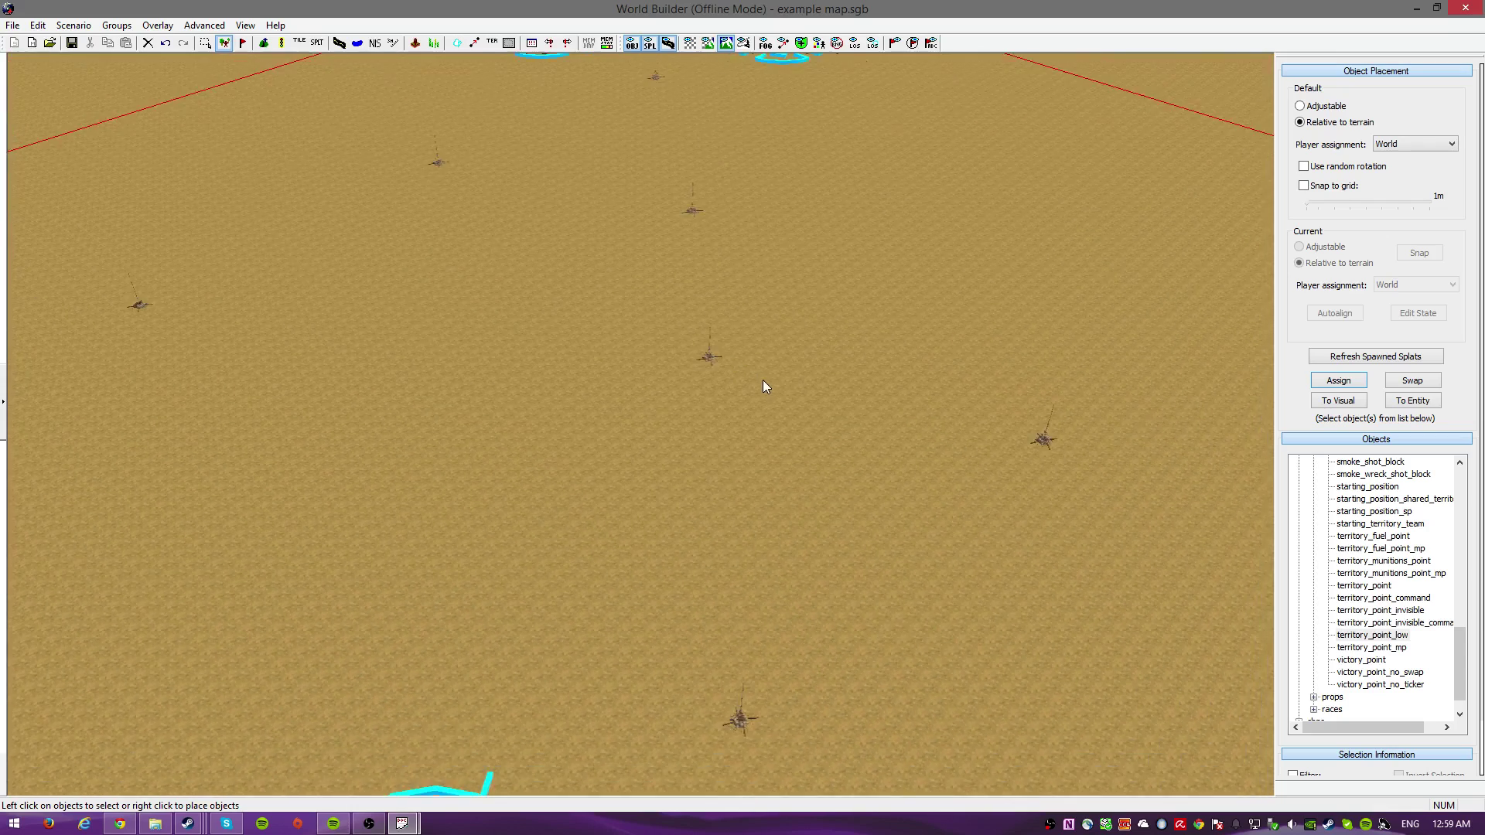
left_click(487, 44)
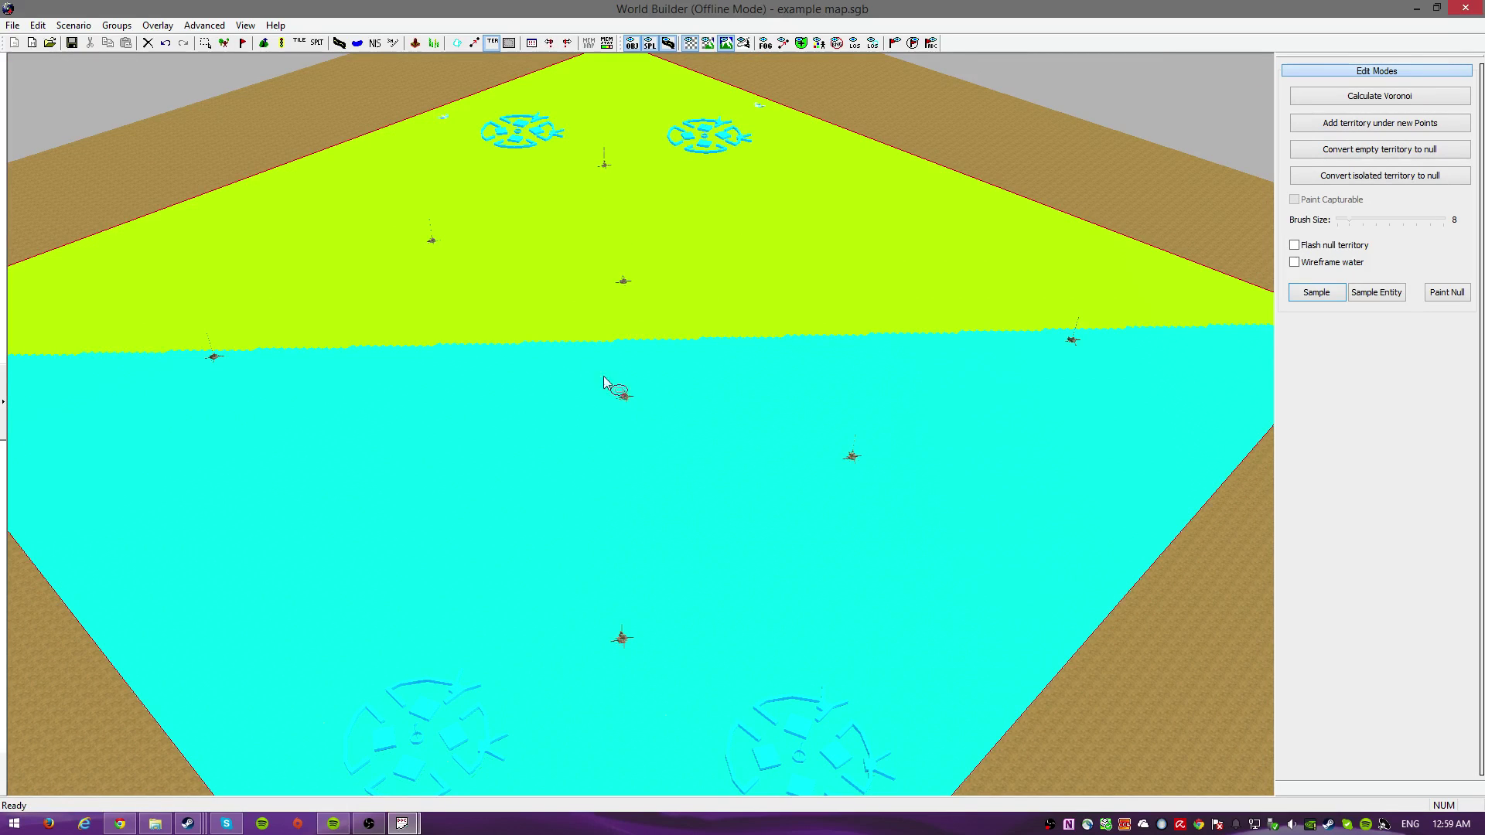
Recalculate Voronoi to split the map into eight coloured sectors around the points and bases.
left_click(1378, 95)
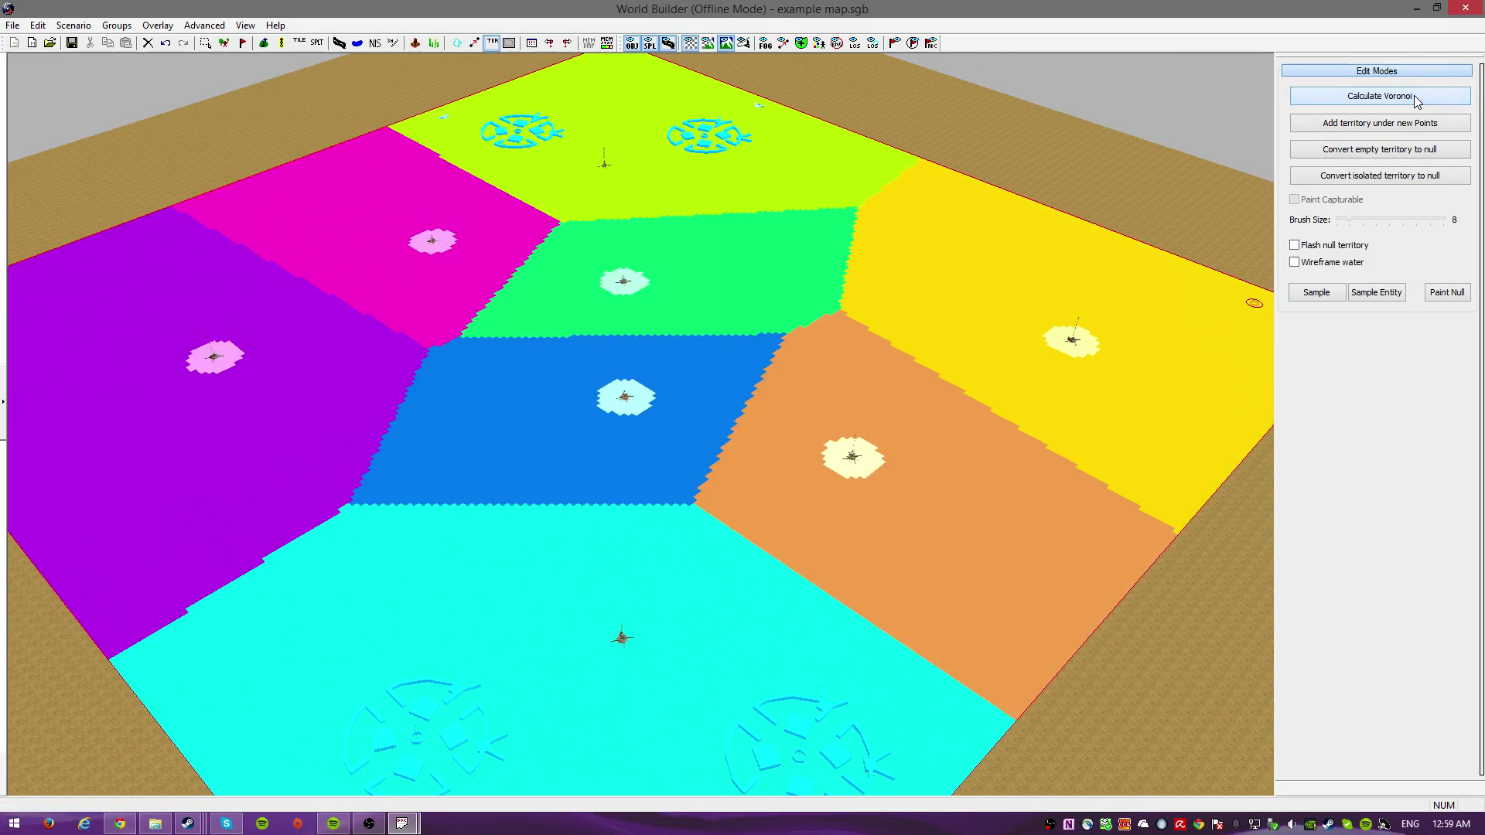
scroll(791, 480, "up", 3)
scroll(791, 480, "down", 3)
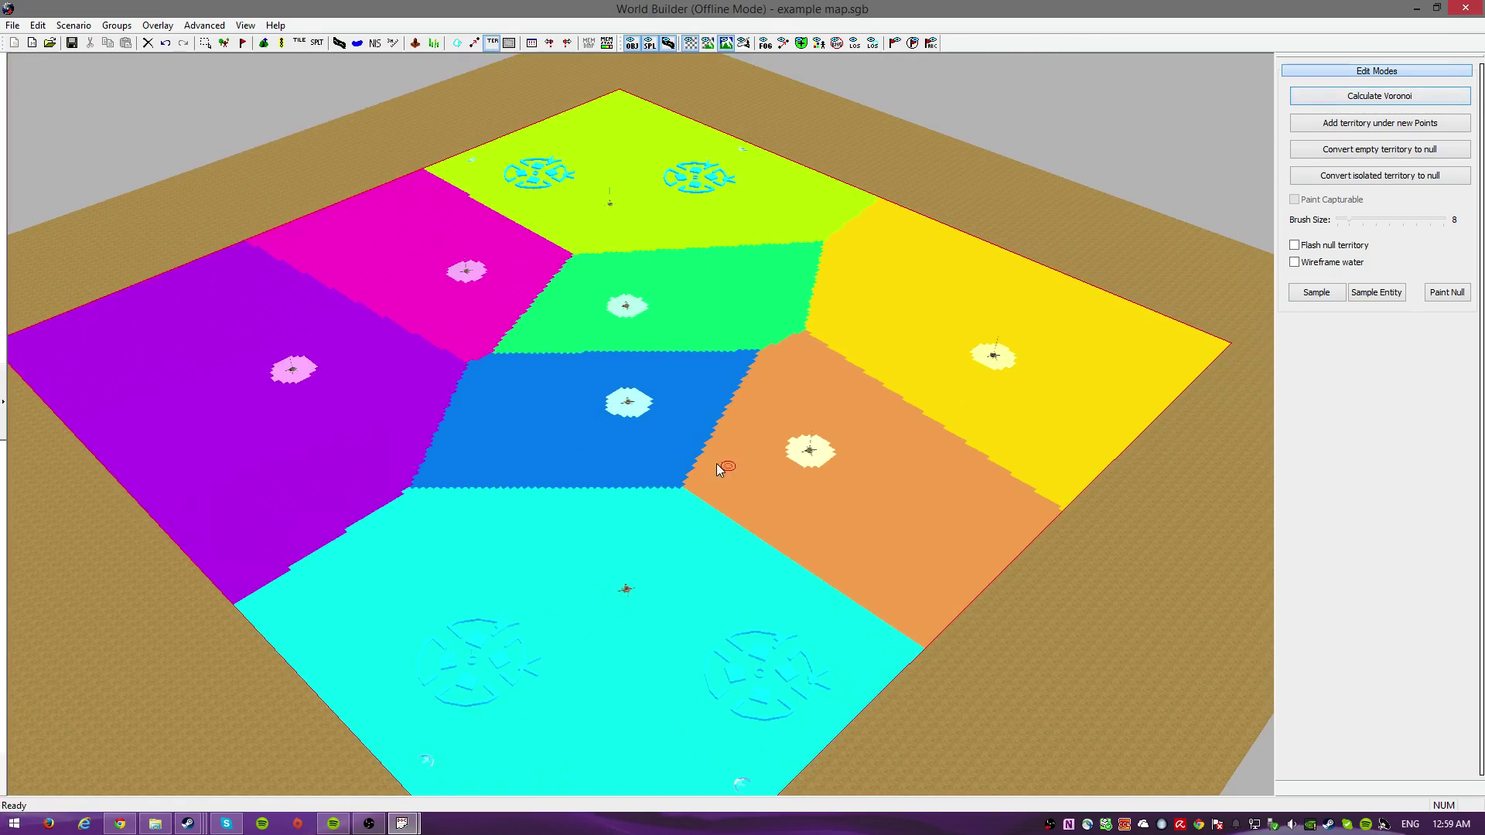
scroll(726, 491, "up", 2)
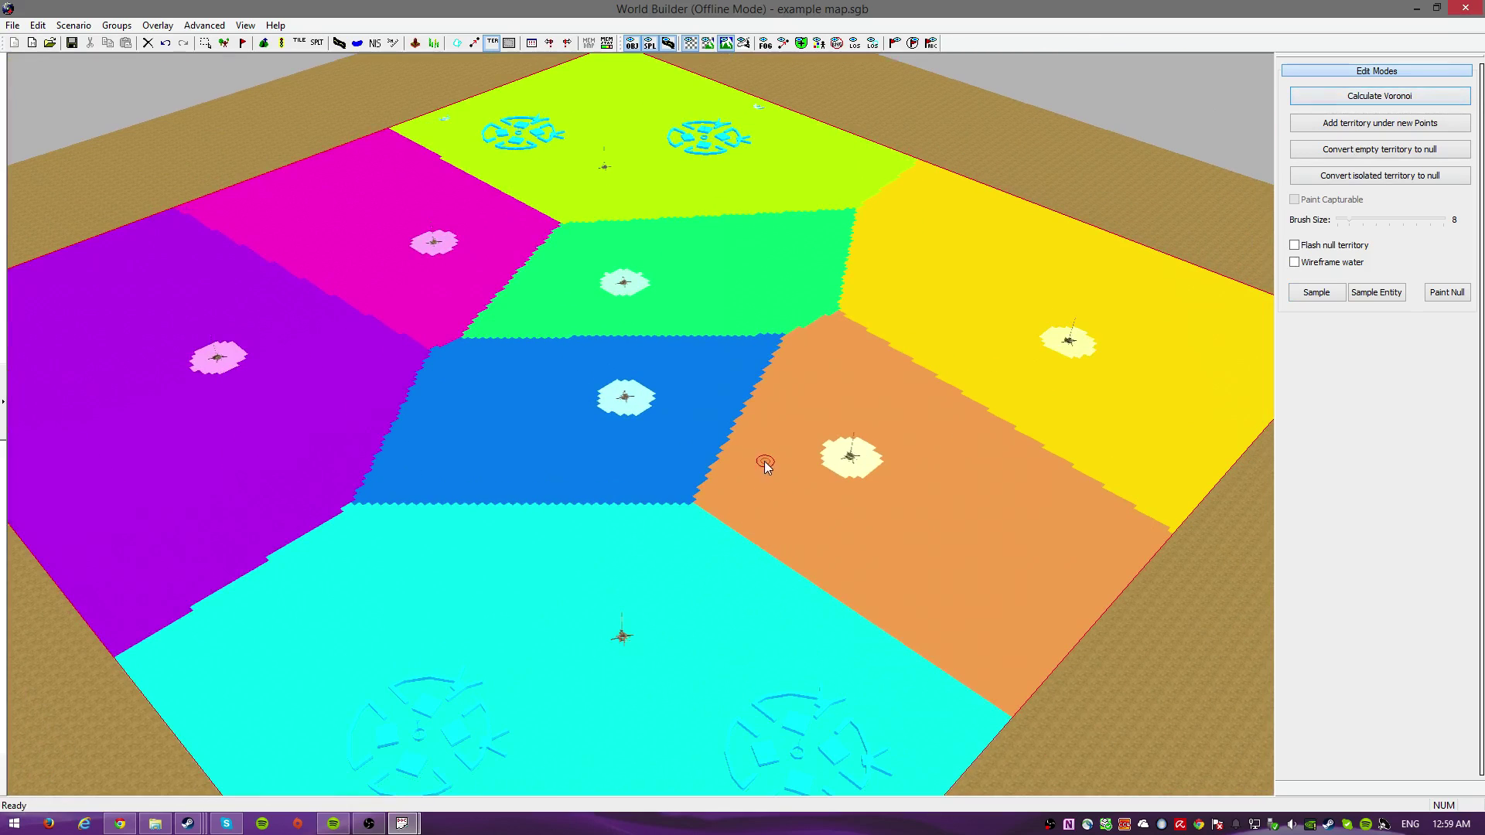
mouse_move(744, 463)
middle_mouse_down()
mouse_move(708, 485)
mouse_move(823, 460)
middle_mouse_up()
scroll(726, 486, "up", 3)
scroll(725, 486, "down", 3)
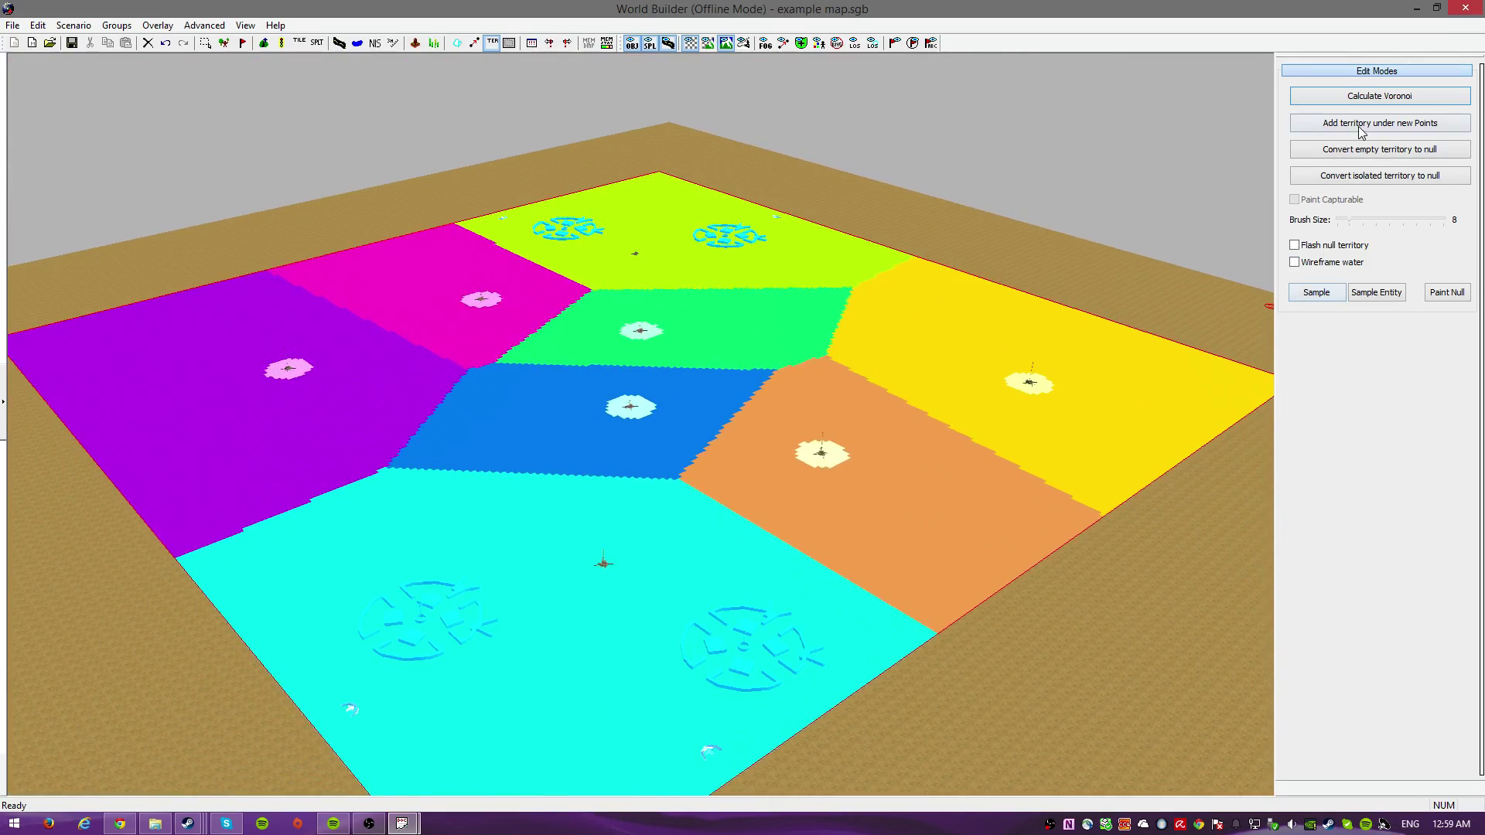
left_click(1321, 299)
left_click(676, 576)
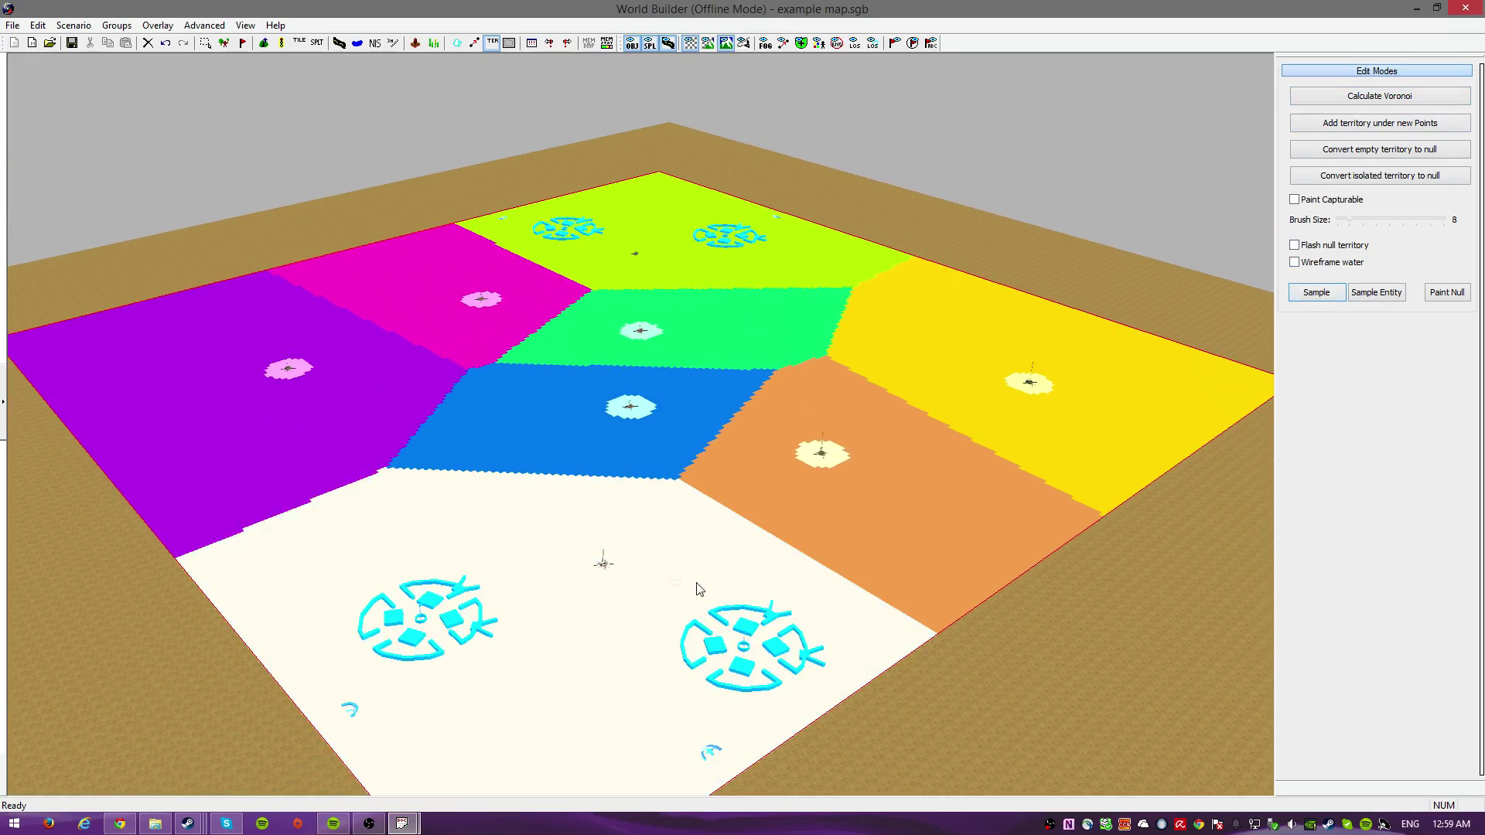
mouse_move(796, 542)
left_mouse_down()
mouse_move(851, 515)
mouse_move(750, 532)
mouse_move(799, 516)
left_mouse_up()
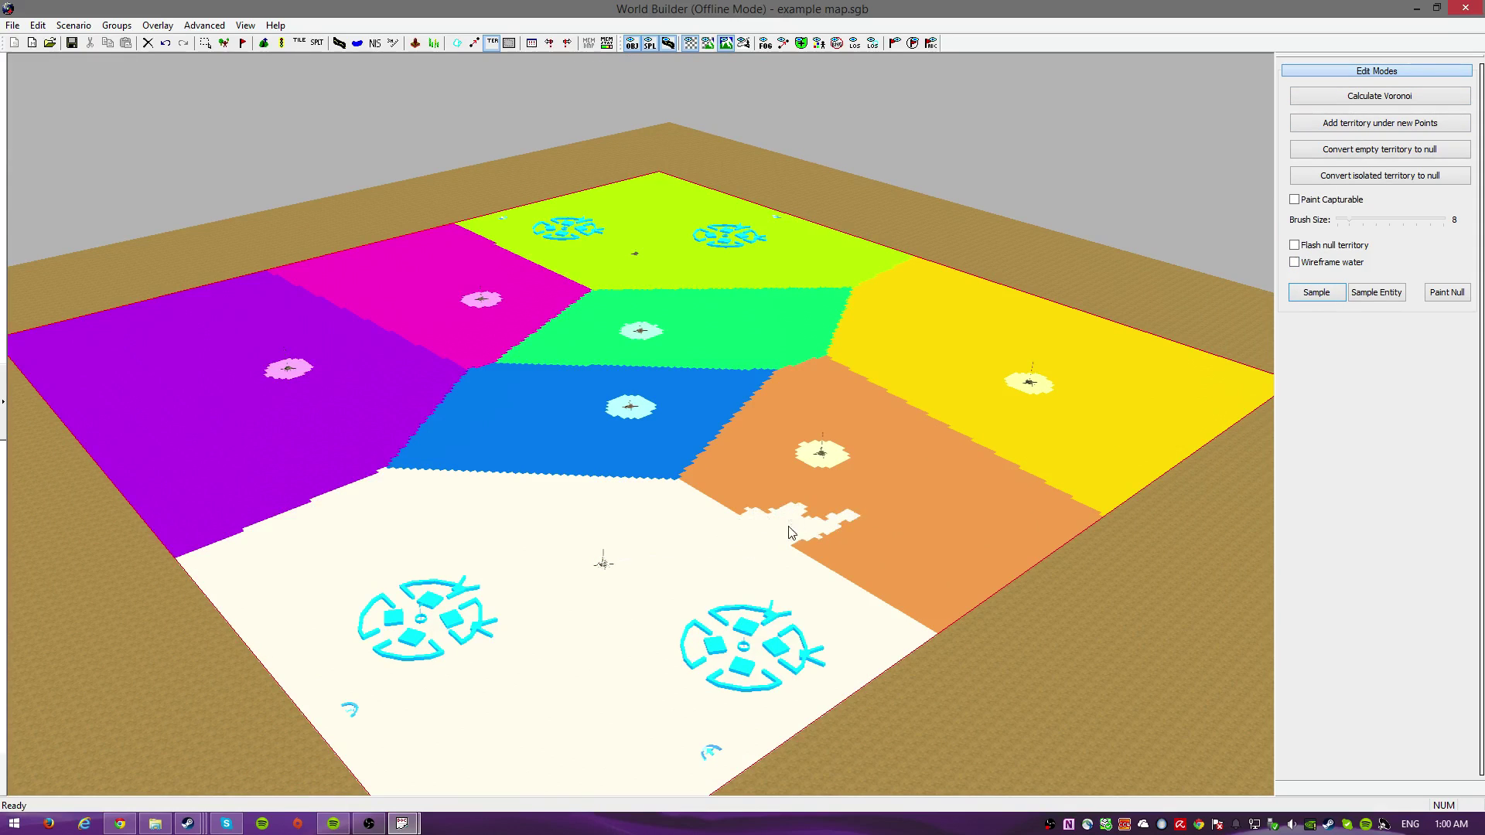
scroll(790, 532, "up", 2)
mouse_move(830, 580)
left_mouse_down()
mouse_move(783, 579)
mouse_move(778, 554)
mouse_move(707, 523)
mouse_move(628, 513)
mouse_move(696, 486)
mouse_move(647, 490)
mouse_move(733, 516)
left_mouse_up()
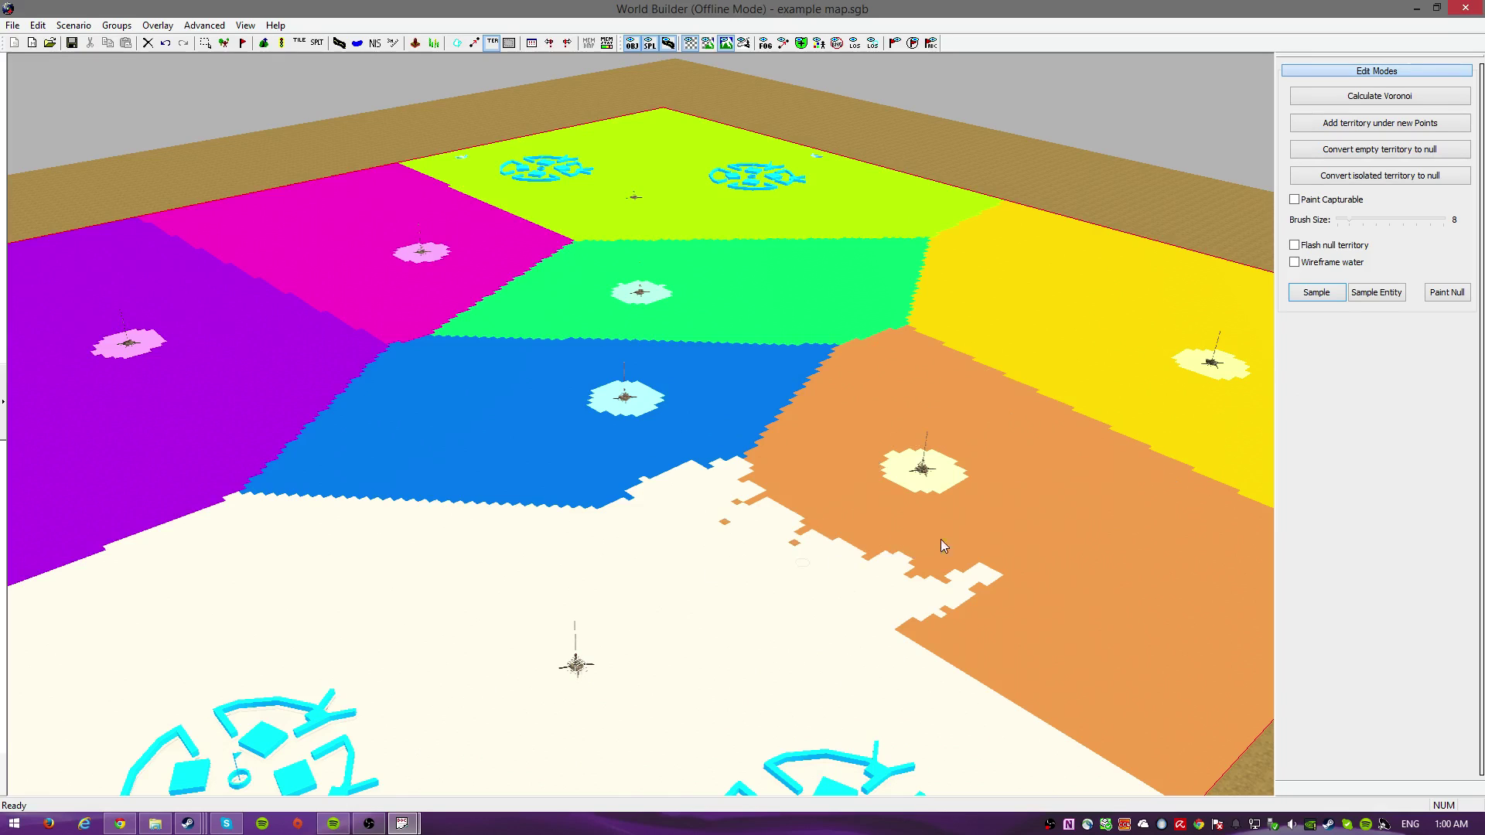
scroll(692, 416, "down", 3)
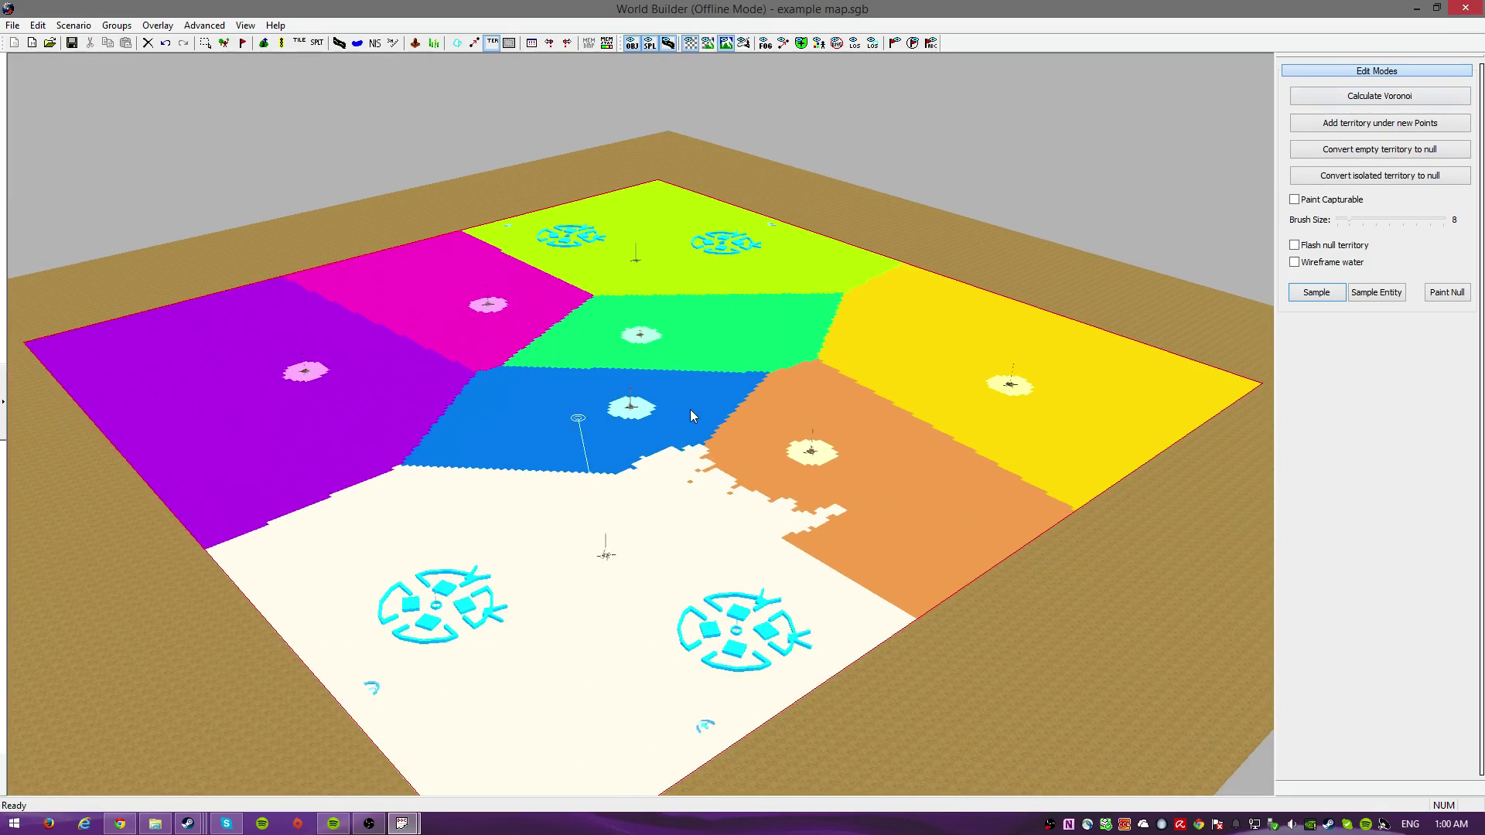
left_click(1364, 99)
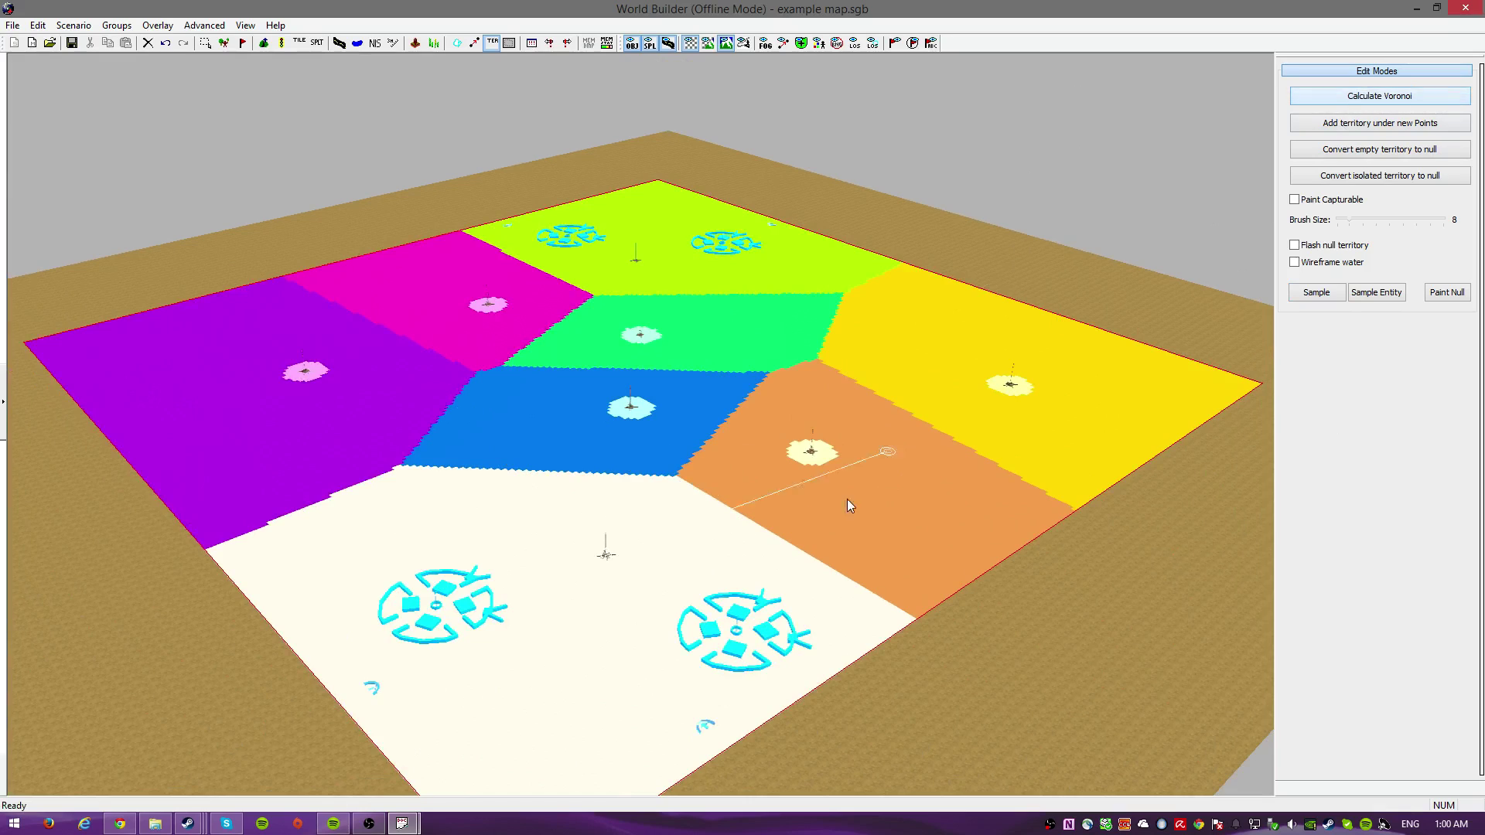
scroll(363, 522, "up", 3)
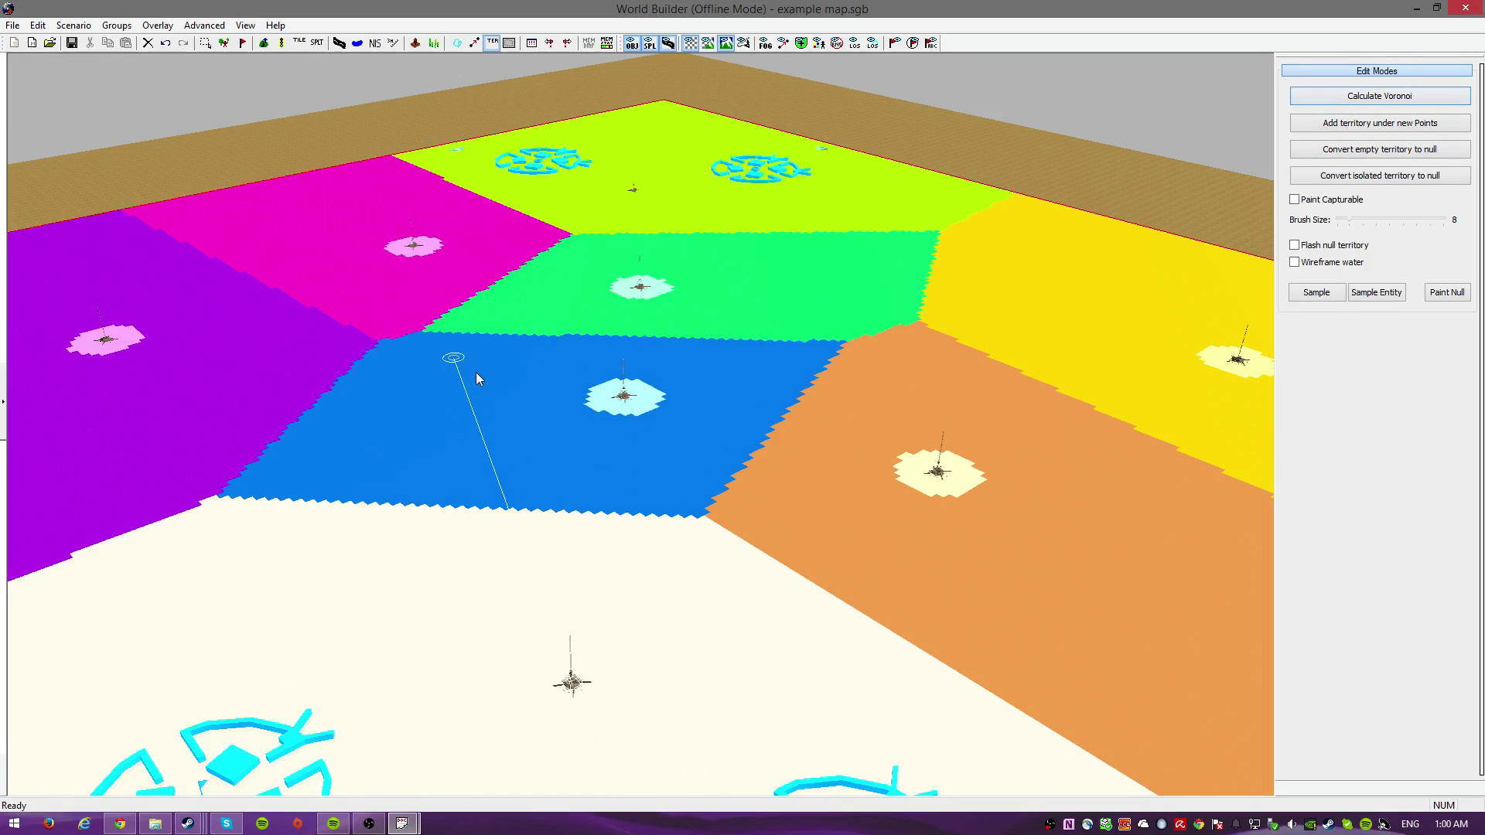
middle_click_drag(539, 440, 665, 440)
middle_click_drag(750, 501, 556, 510)
right_click_drag(554, 605, 590, 618)
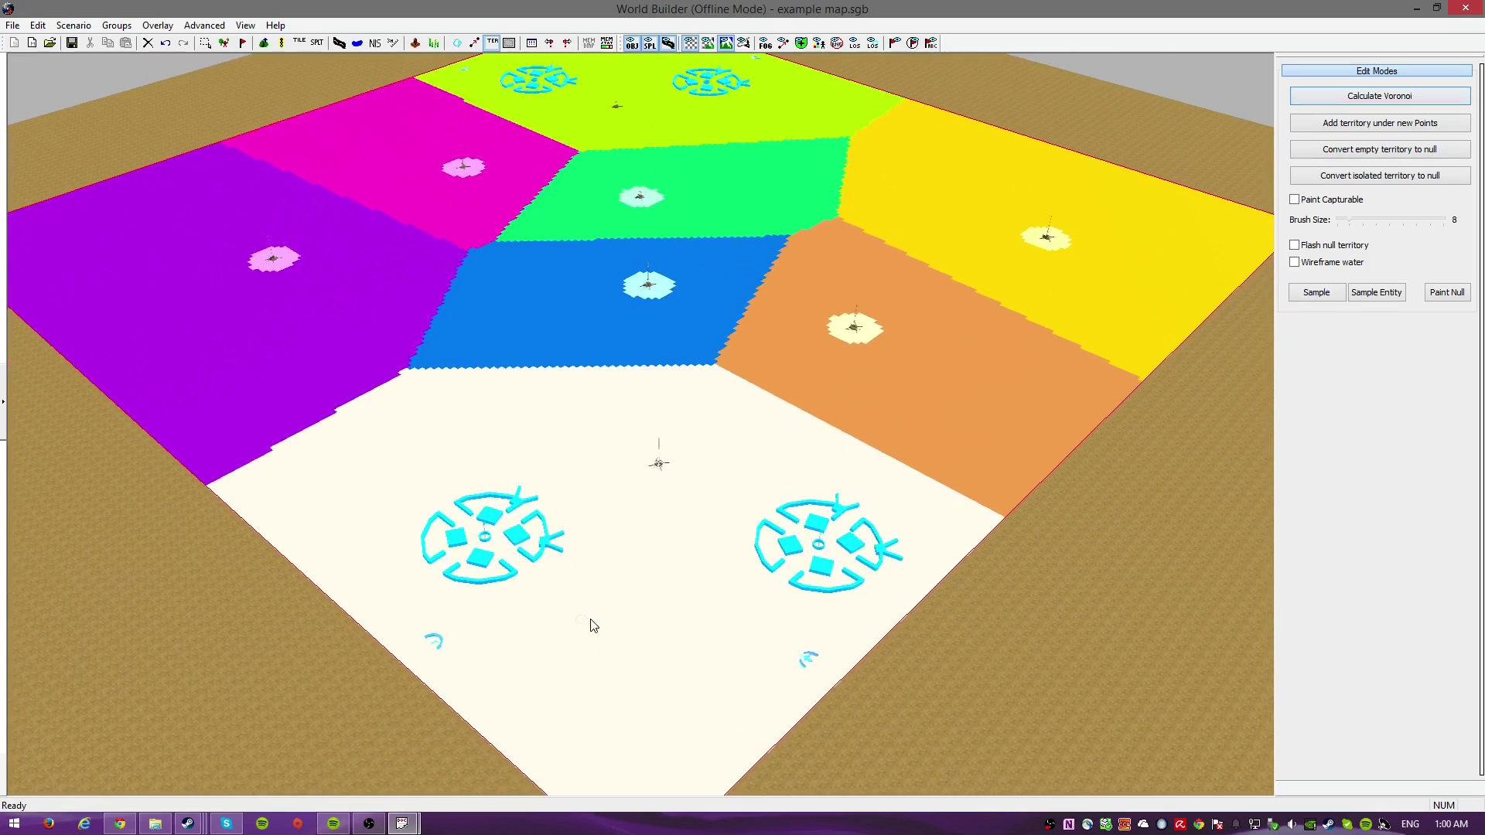
scroll(575, 616, "up", 2)
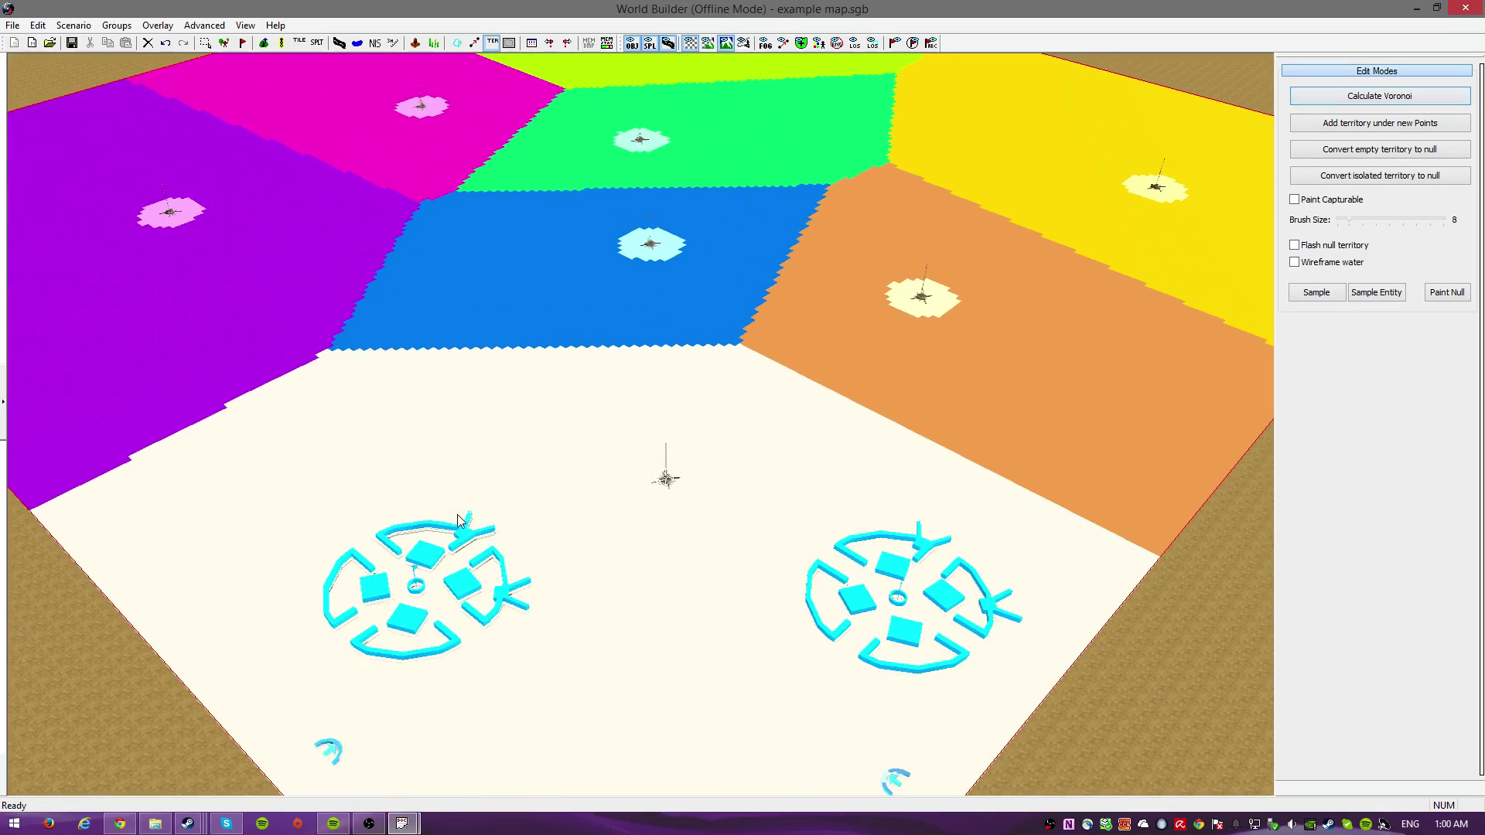
right_click_drag(457, 514, 665, 352)
scroll(678, 342, "up", 3)
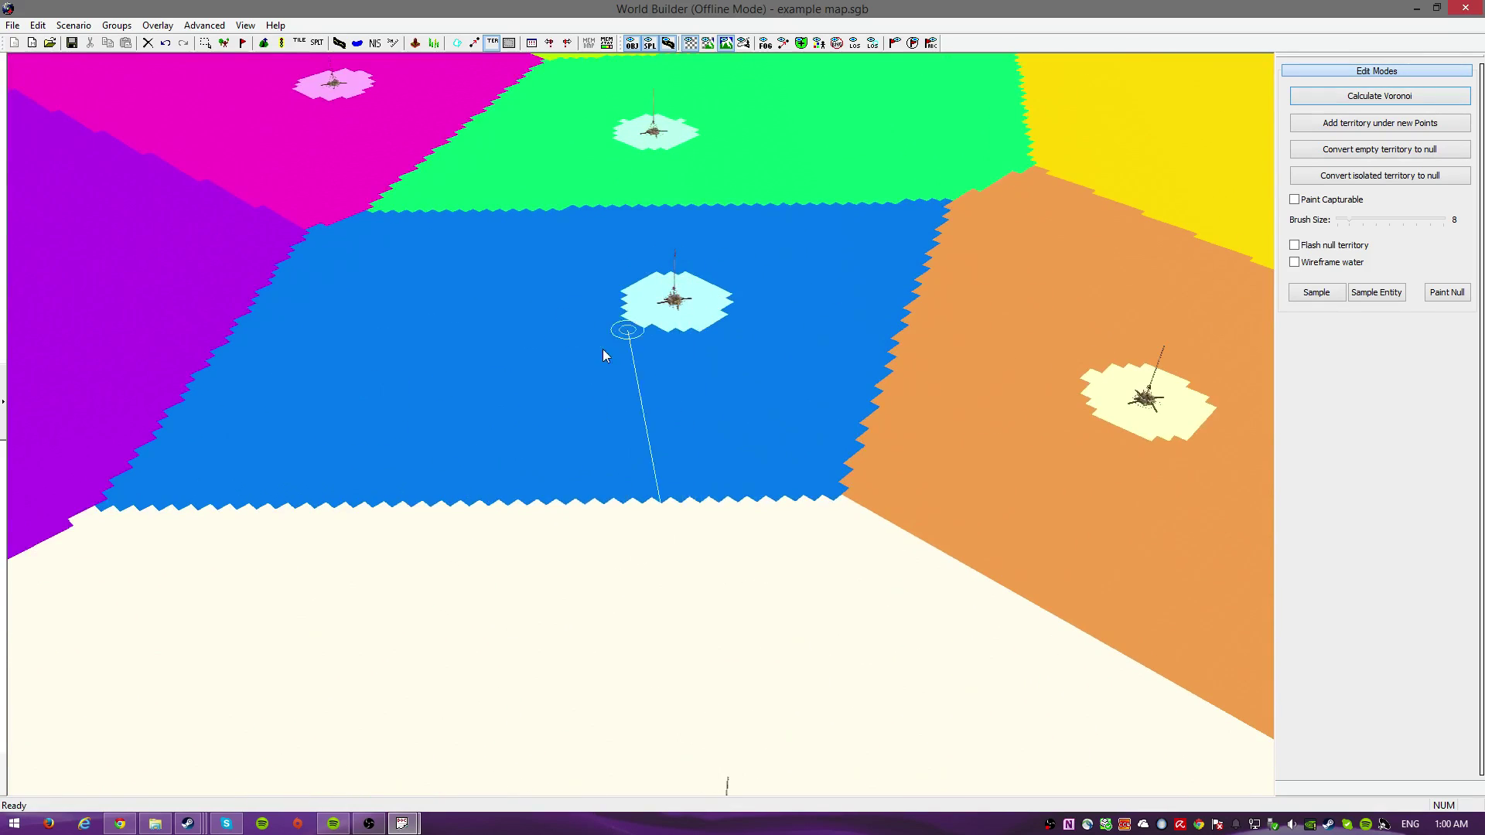
middle_click_drag(606, 356, 729, 418)
scroll(672, 485, "up", 3)
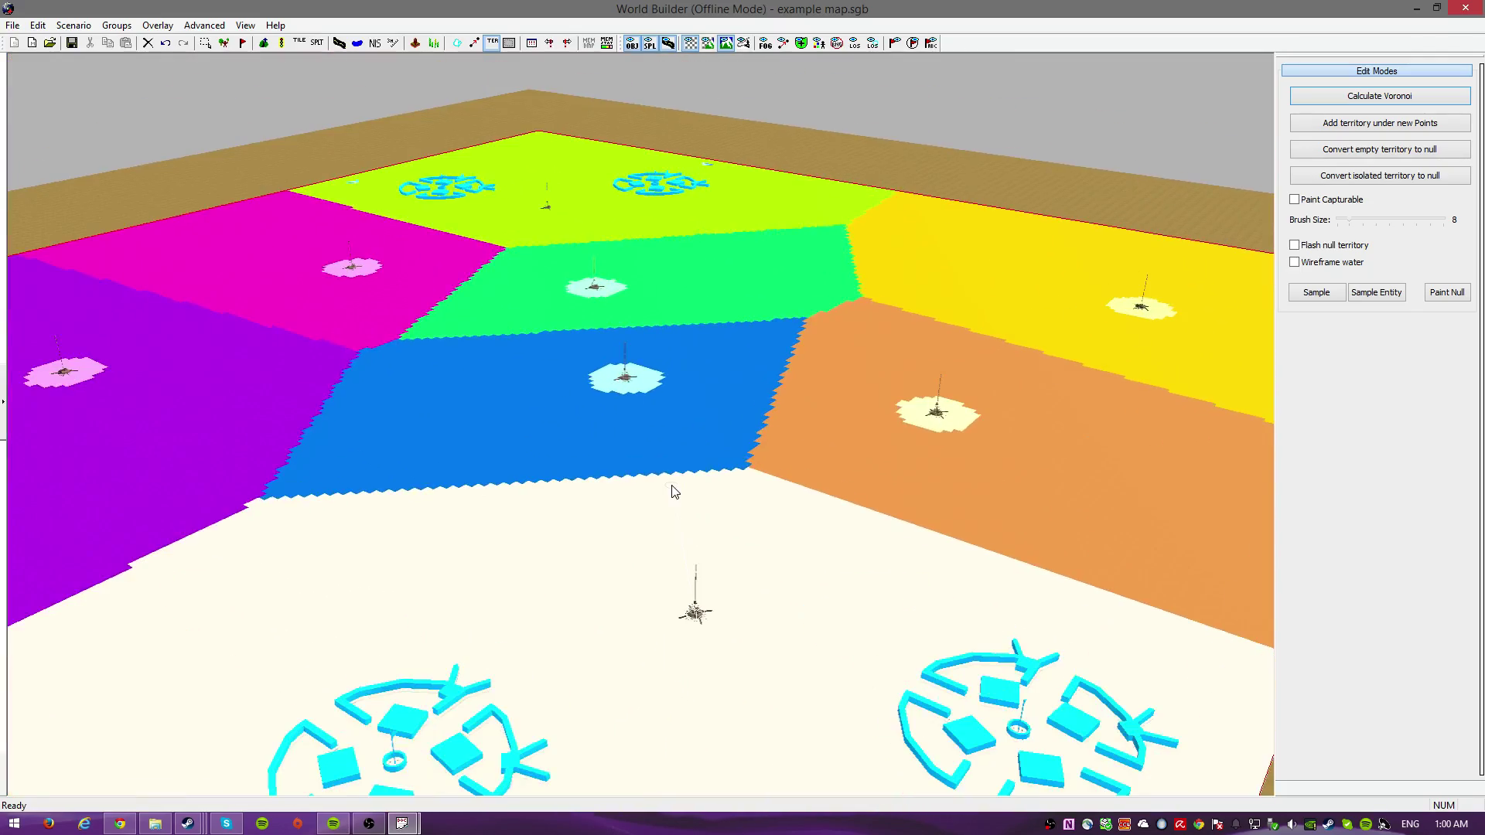
mouse_move(671, 485)
middle_mouse_down()
mouse_move(754, 444)
mouse_move(734, 439)
mouse_move(672, 487)
middle_mouse_up()
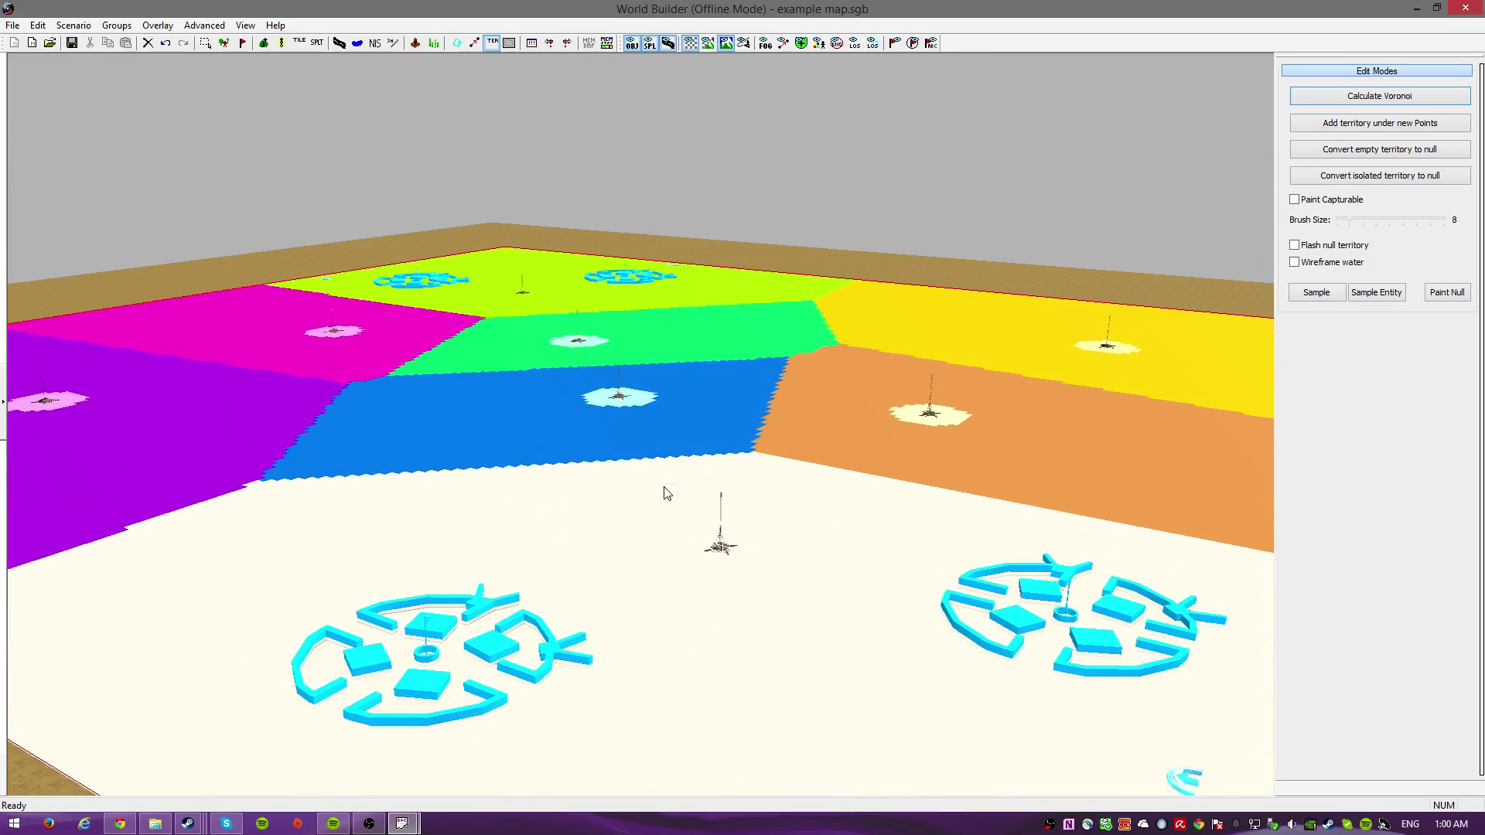
scroll(667, 492, "down", 3)
middle_click_drag(653, 496, 623, 519)
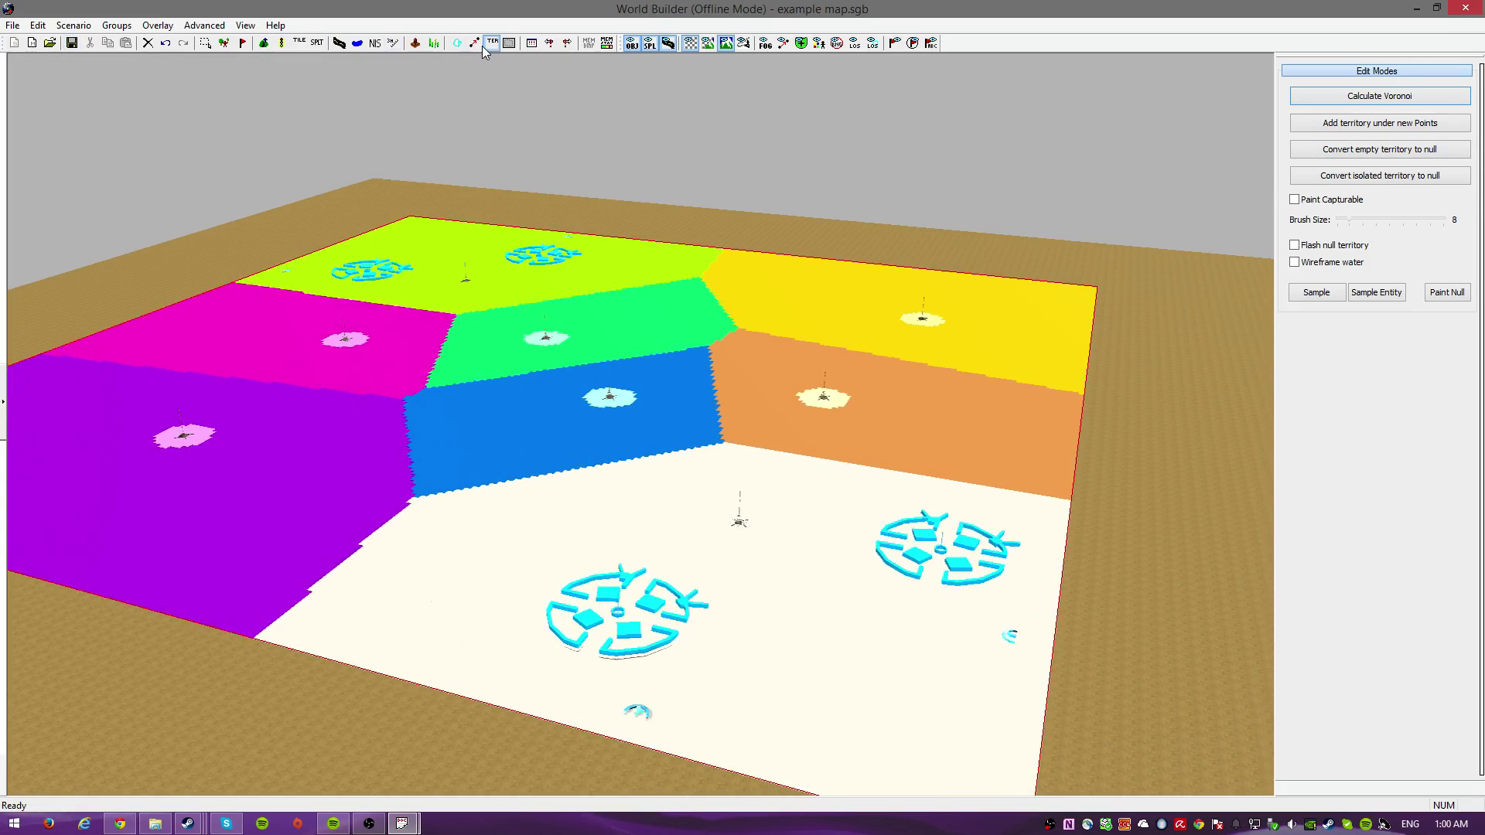
Switch to object placement and turn off the territory colour overlay.
left_click(224, 43)
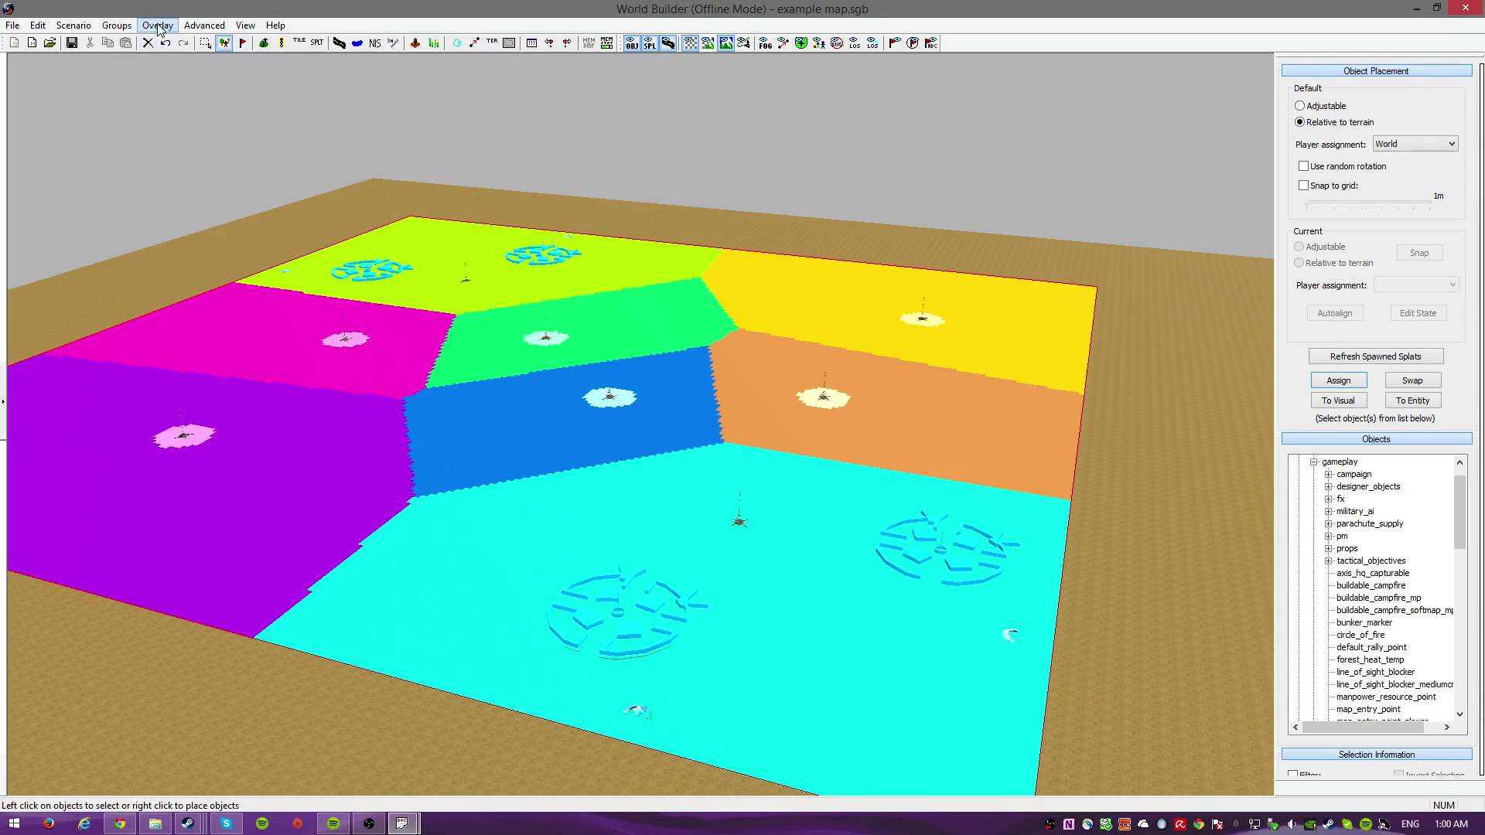
left_click(157, 25)
left_click(371, 198)
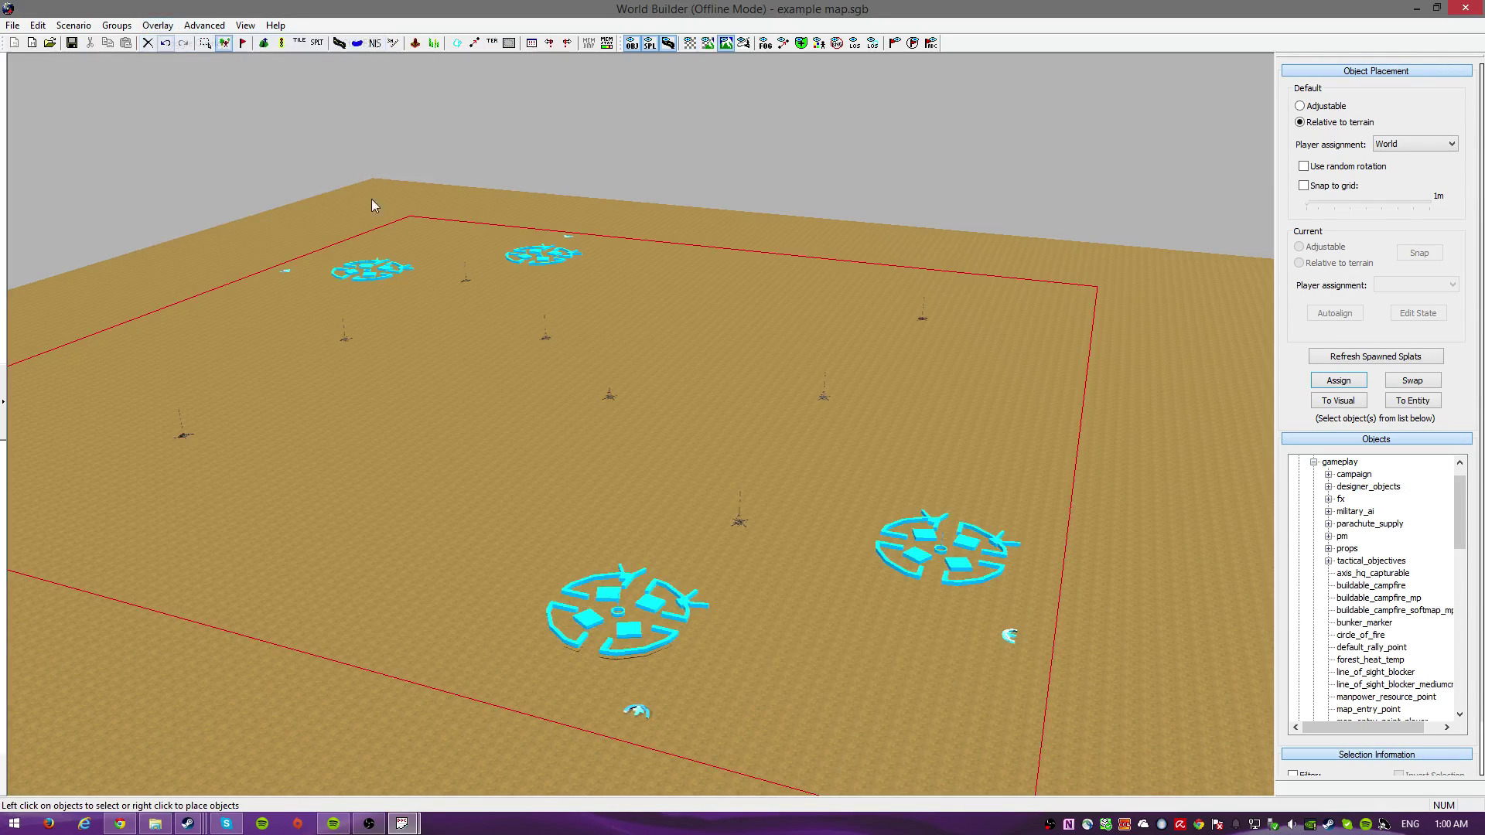
Attempt a save and dismiss the errors about Players 1–4 missing map entry positions.
left_click(71, 42)
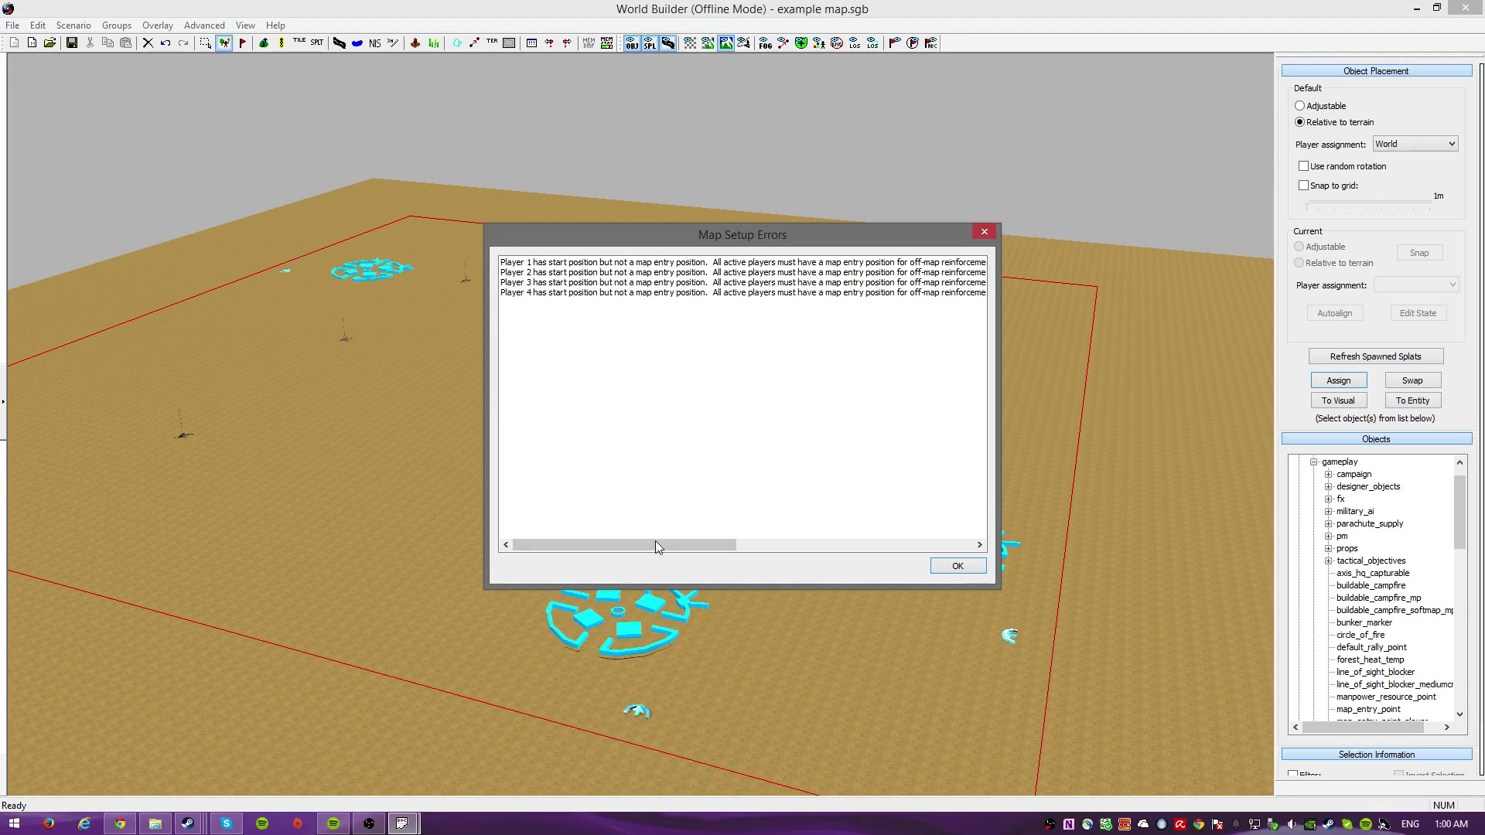
left_click_drag(655, 541, 533, 538)
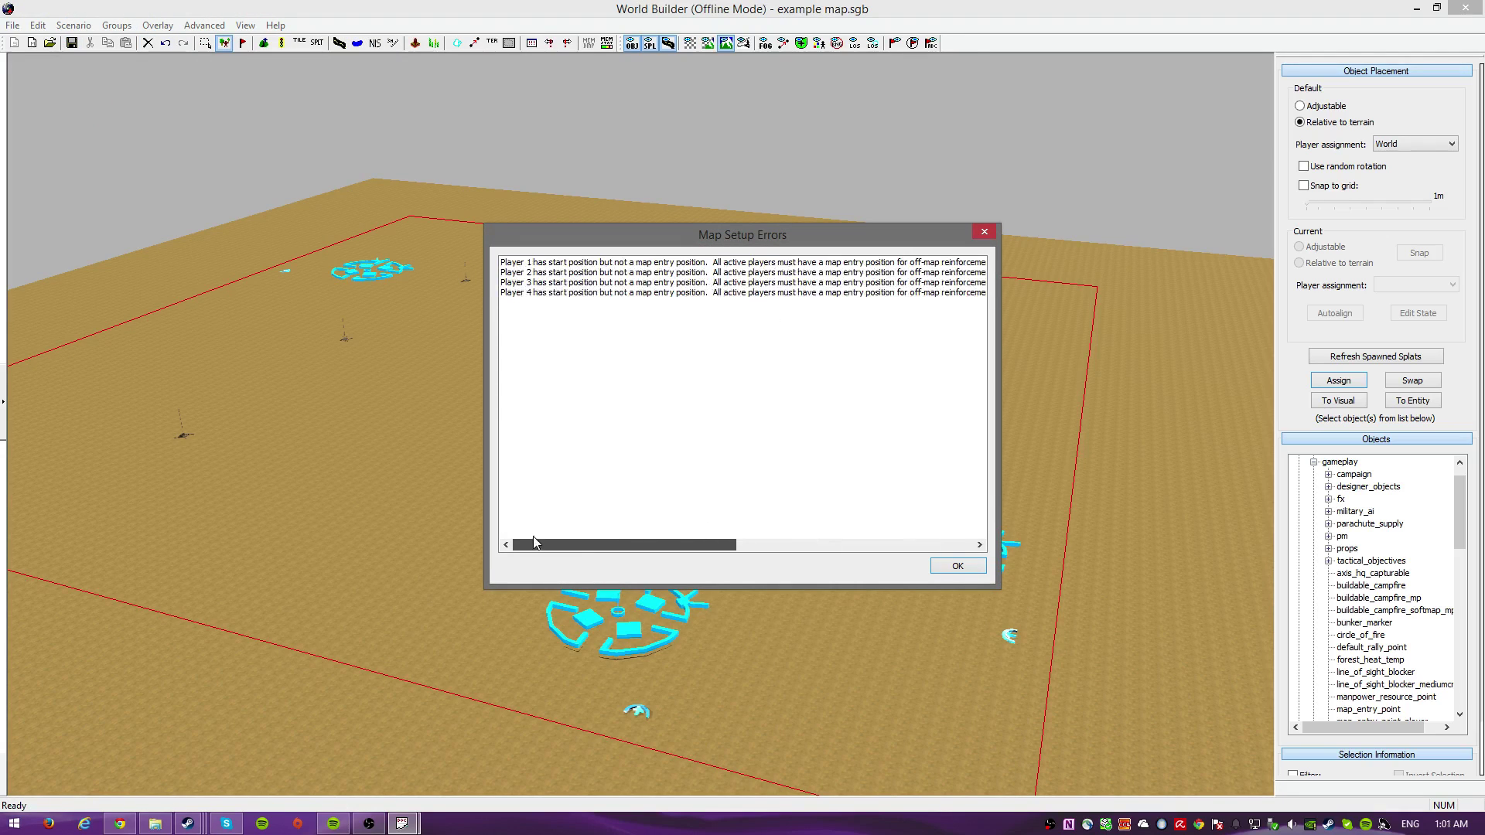
left_click(957, 566)
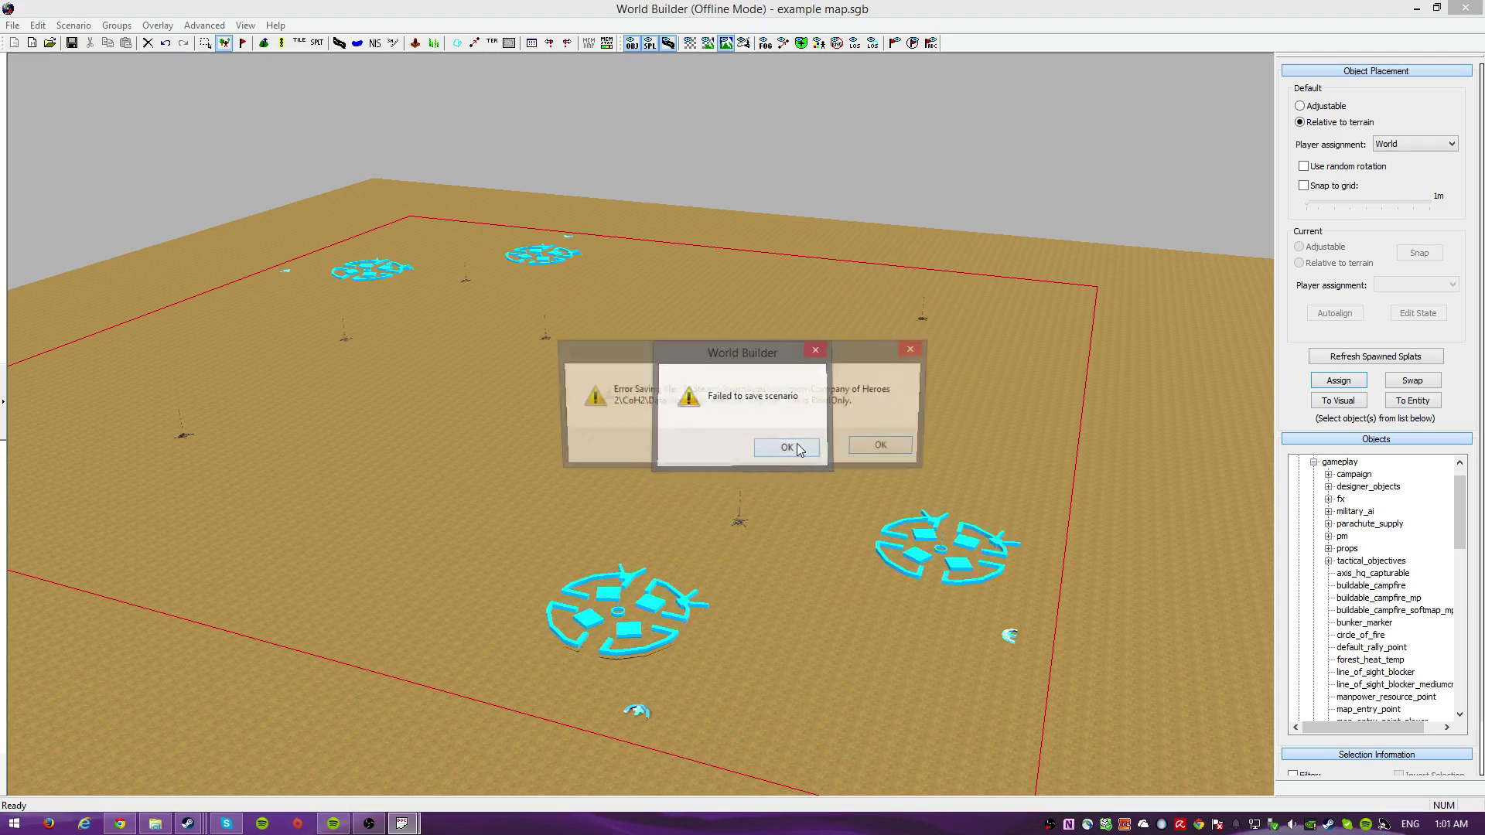
left_click(786, 448)
left_click(880, 445)
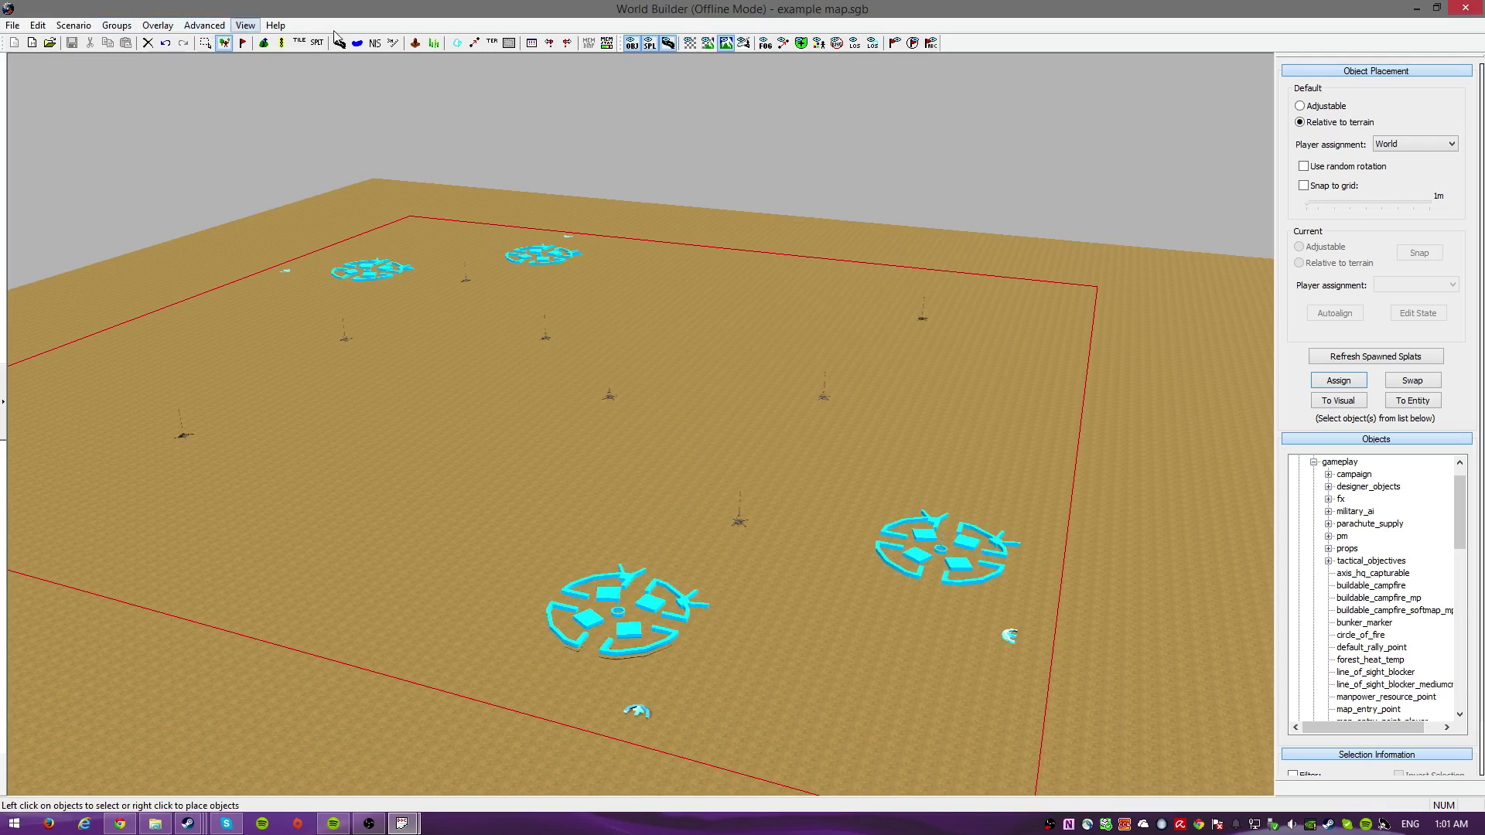
Delete the two small markers below the left base and near the right edge of the bottom sector.
left_click(492, 43)
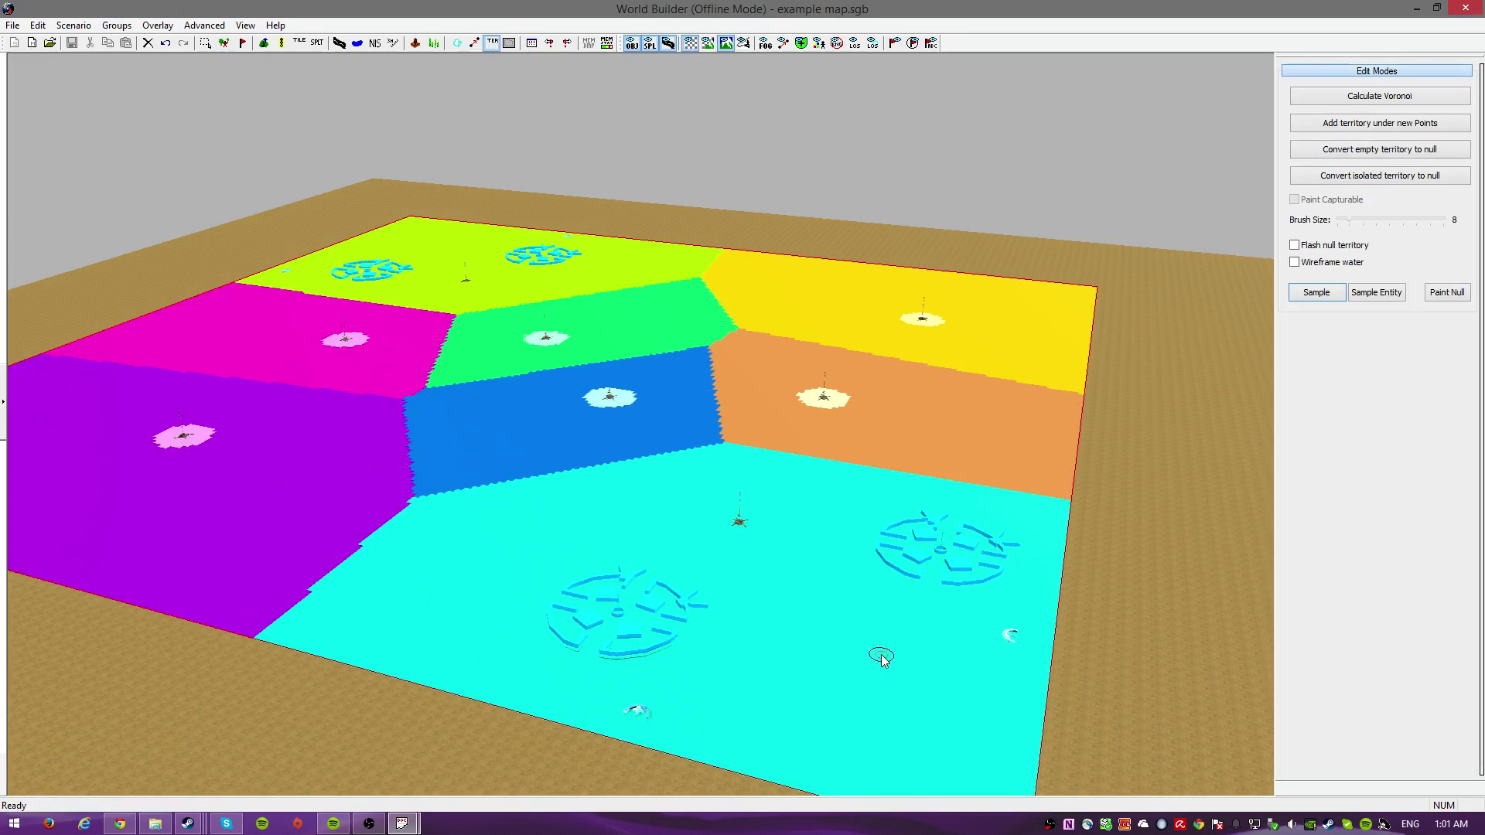
scroll(860, 665, "up", 4)
middle_click_drag(855, 668, 853, 663)
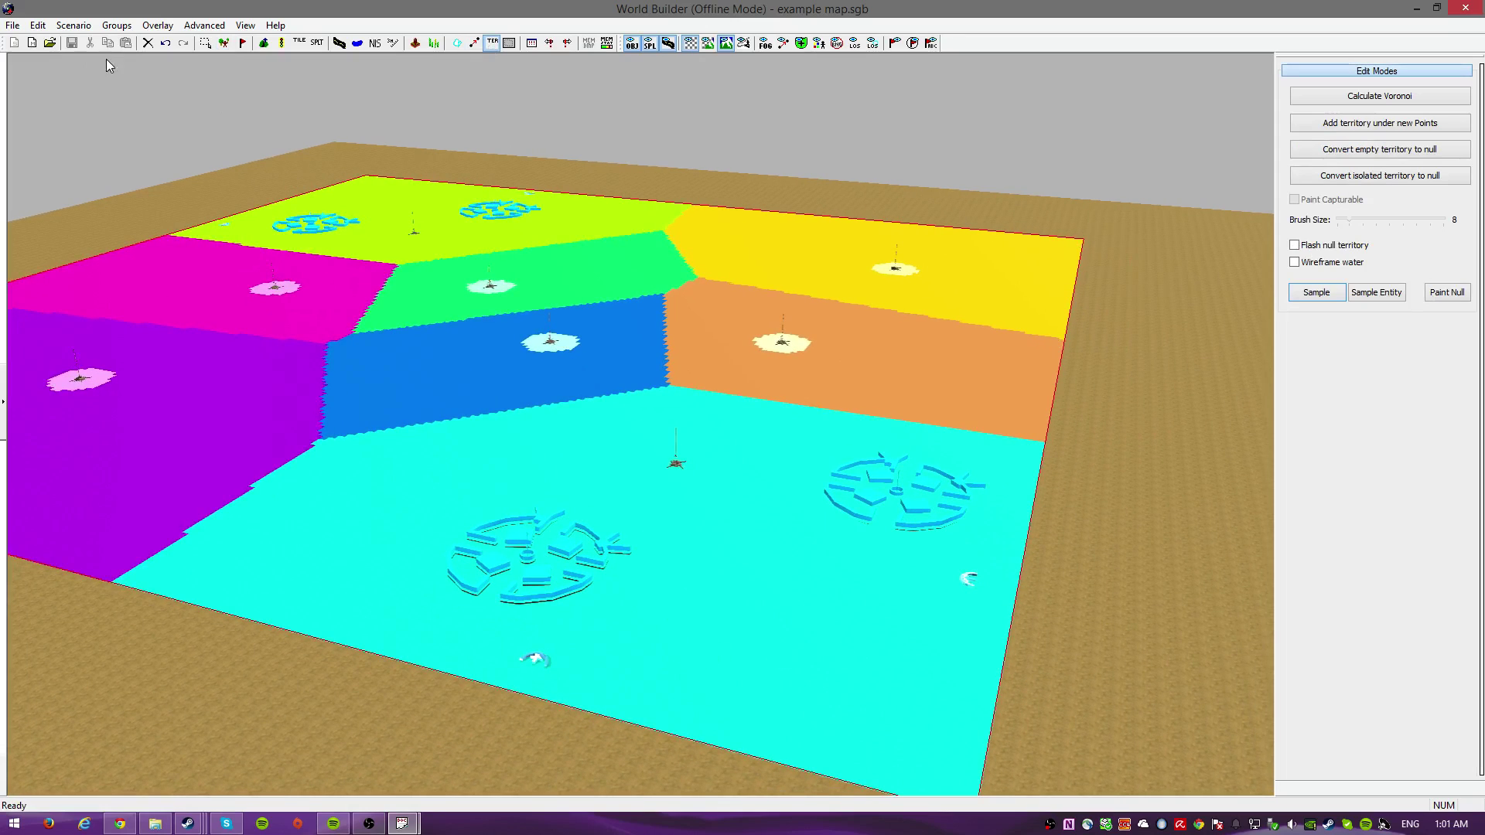
left_click(223, 43)
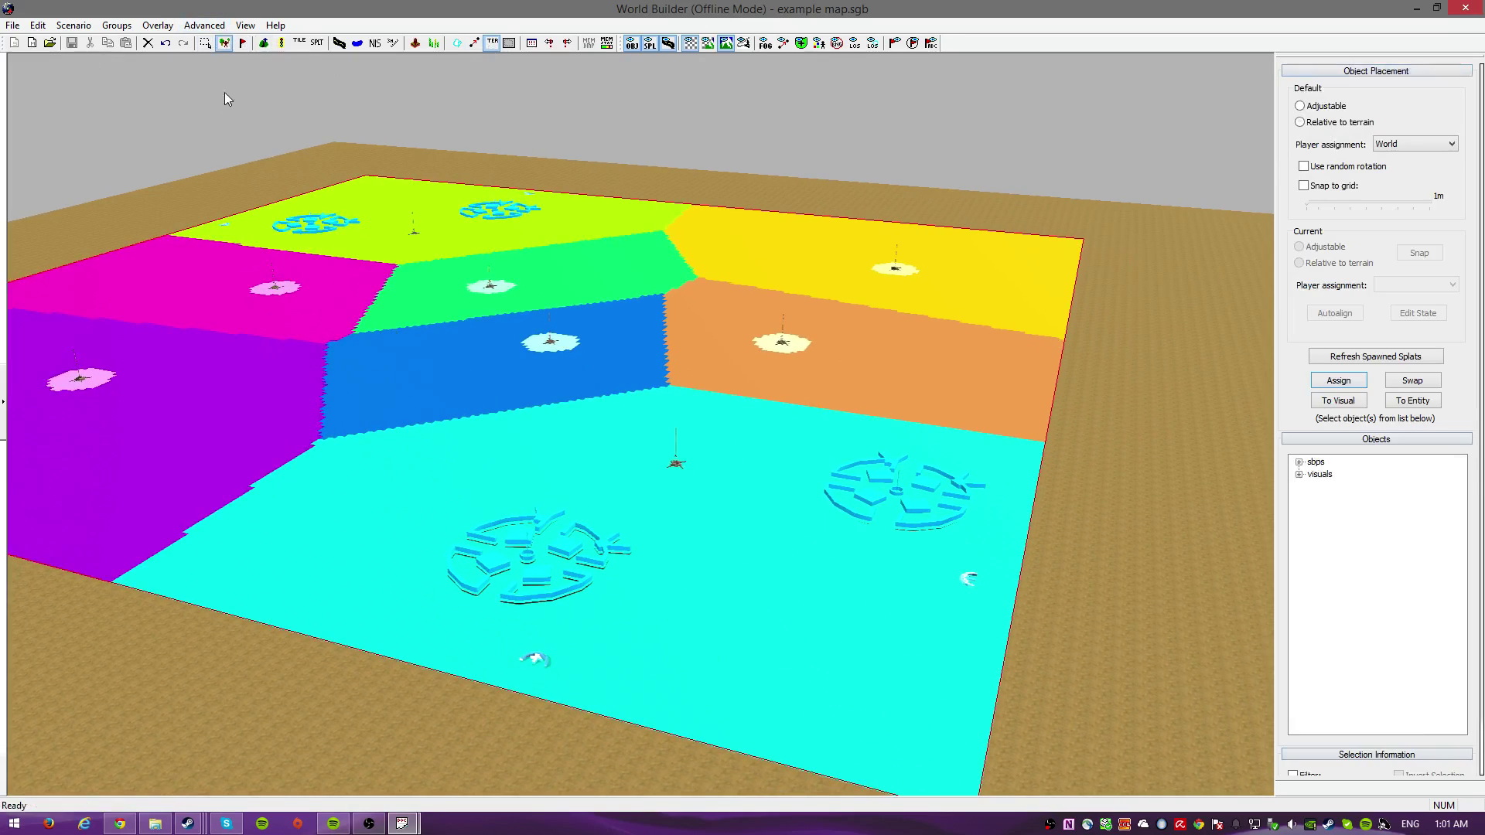
left_click(533, 583)
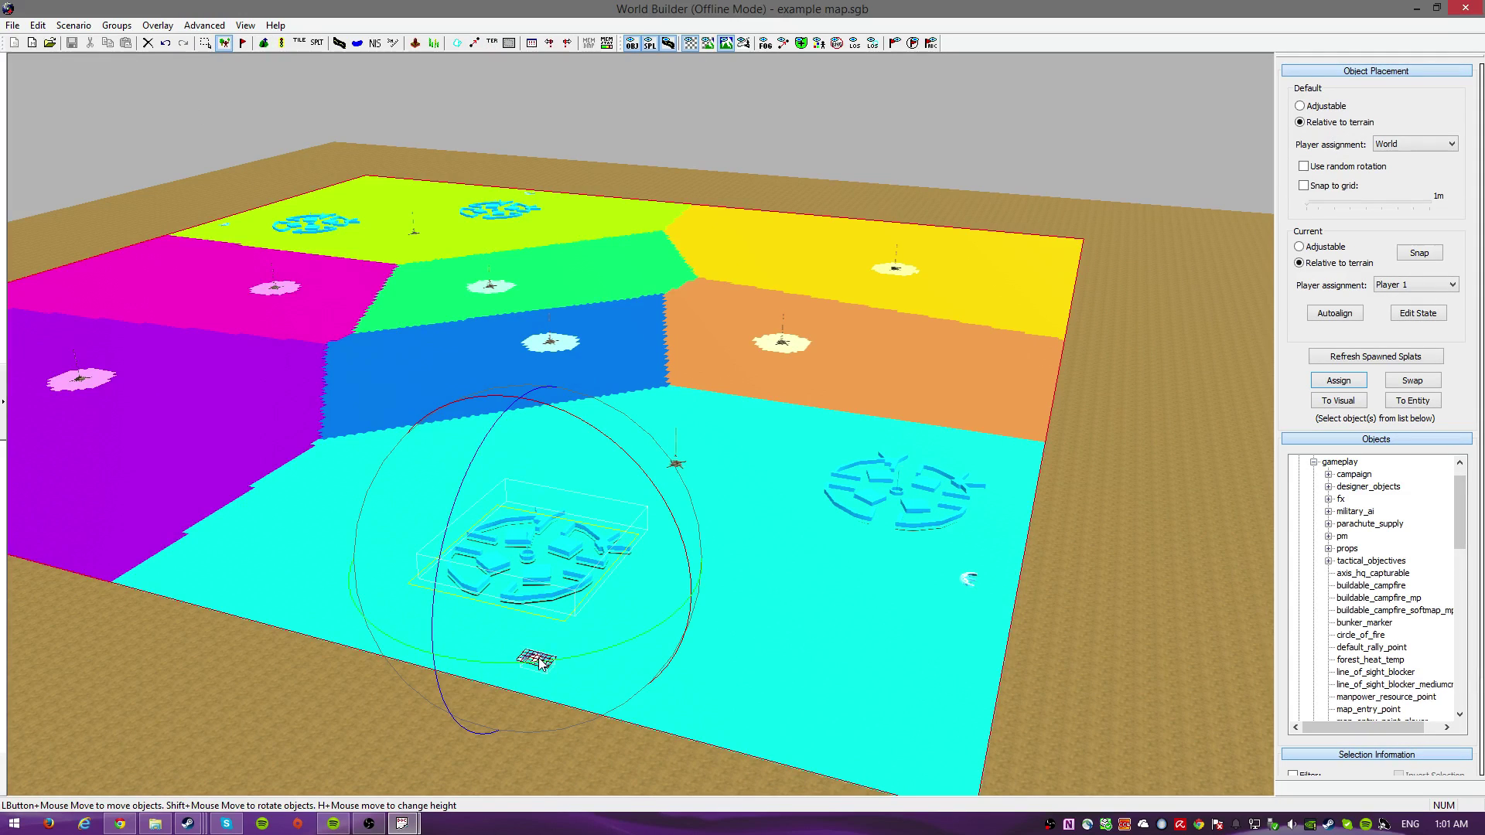
left_click(537, 659)
left_click(610, 671)
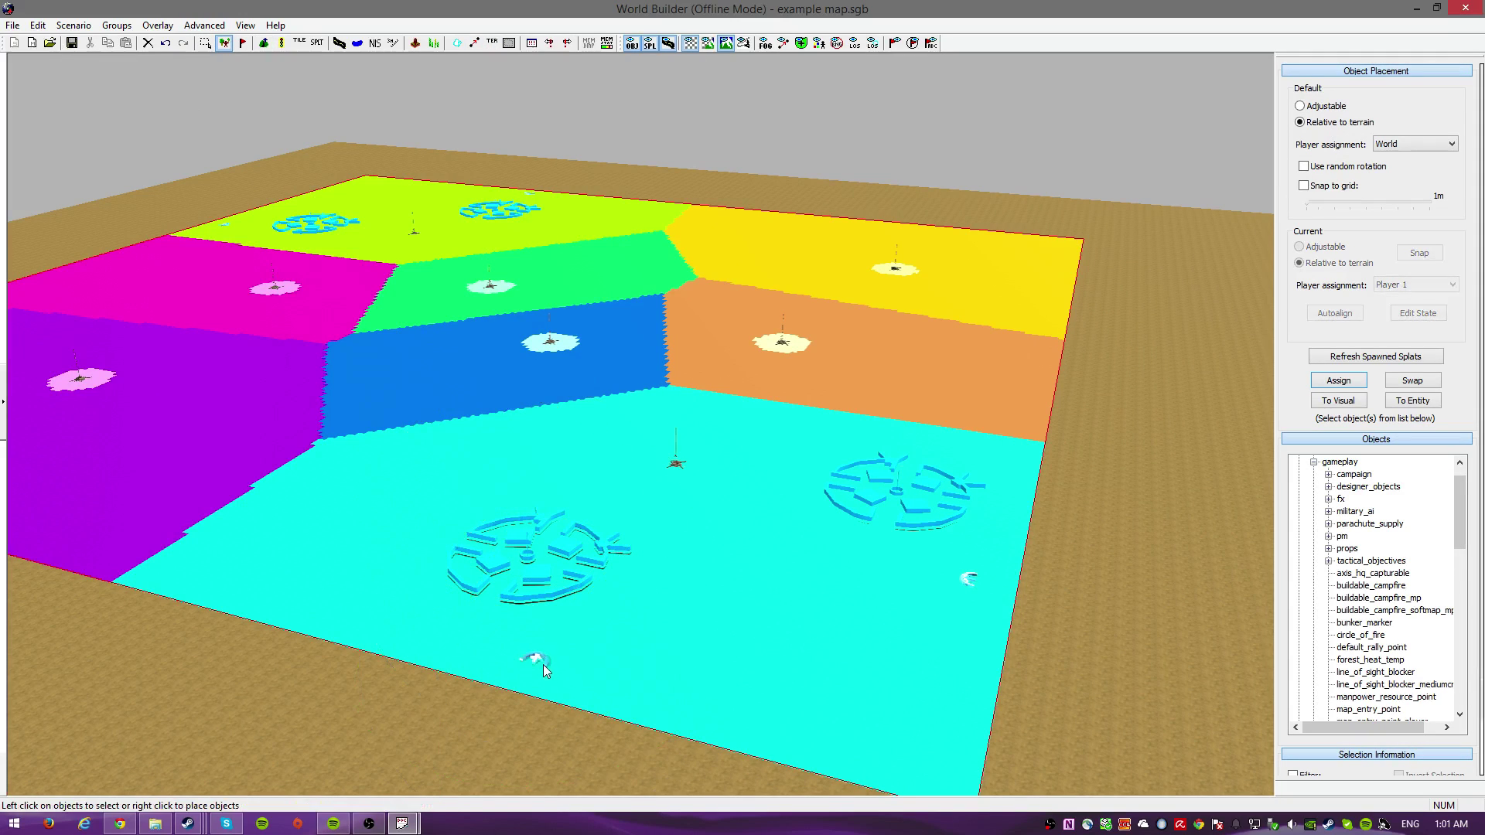
left_click(542, 663)
scroll(1337, 739, "down", 3)
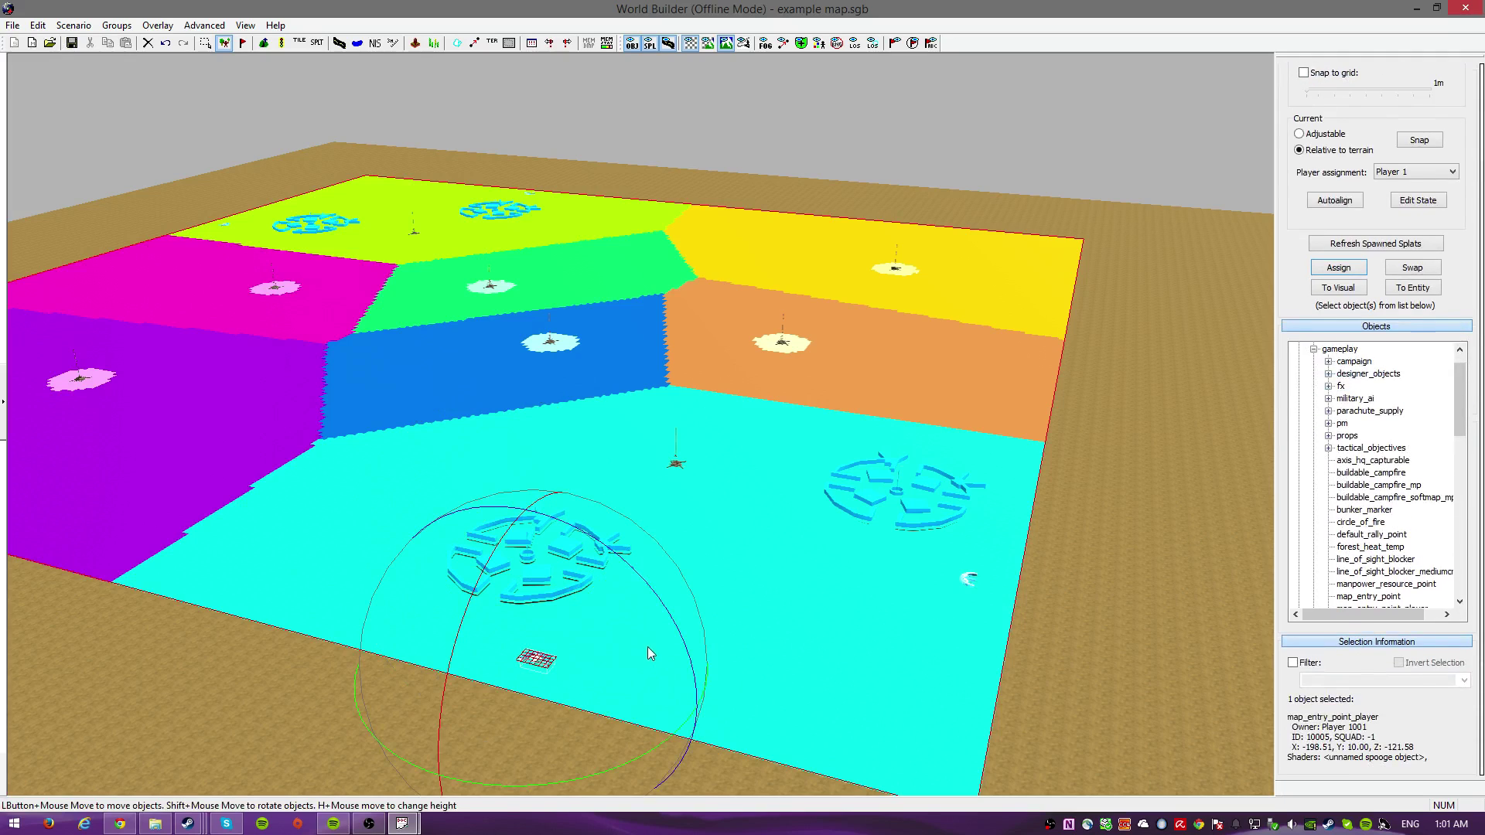
left_click(647, 654)
left_click(535, 659)
key("Delete")
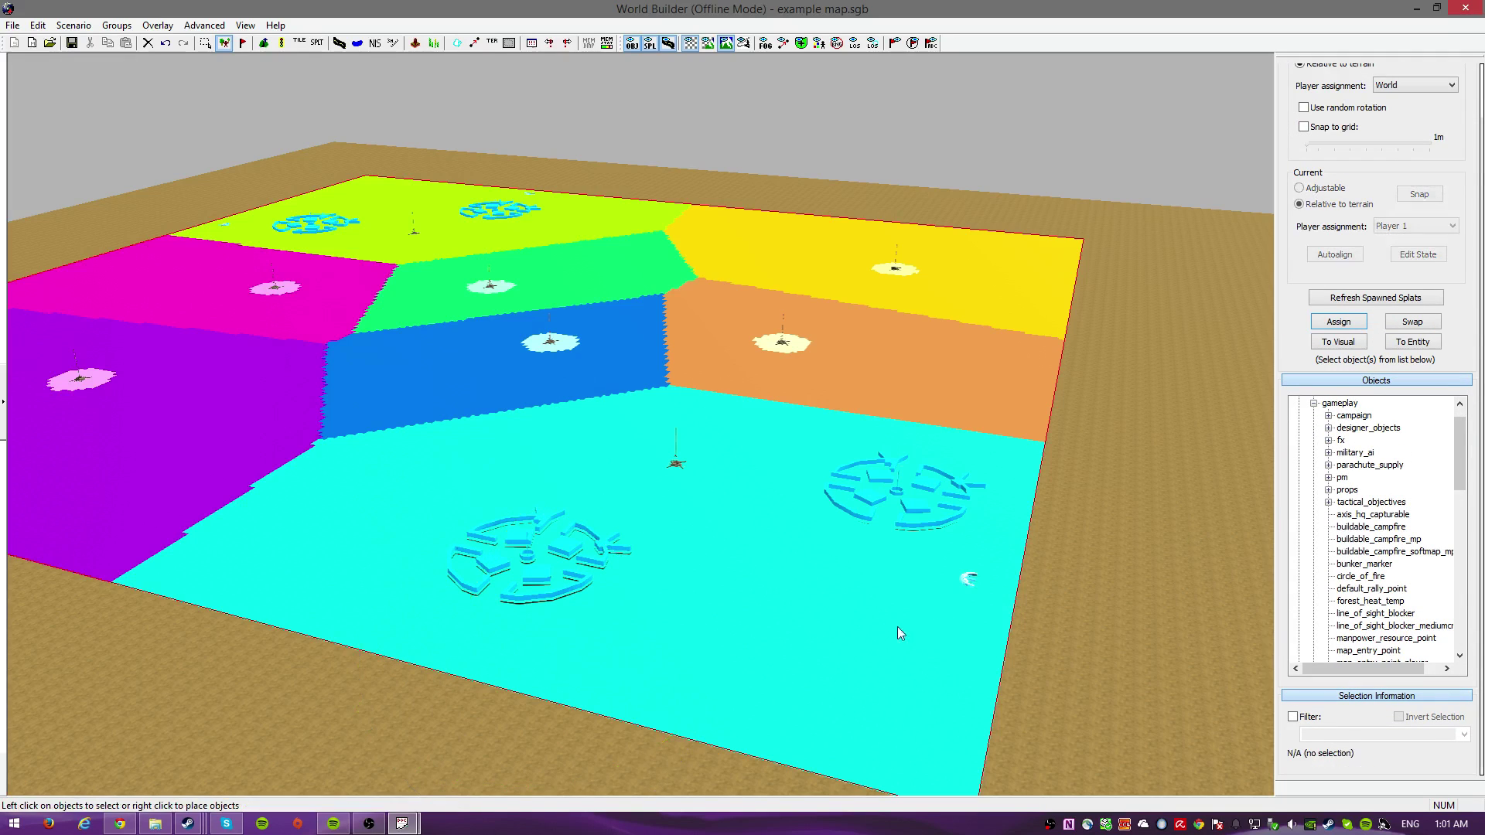
left_click(968, 578)
key("Delete")
Place a map_entry_point below the left base and rotate it to face inward.
left_click_drag(1452, 492, 1462, 539)
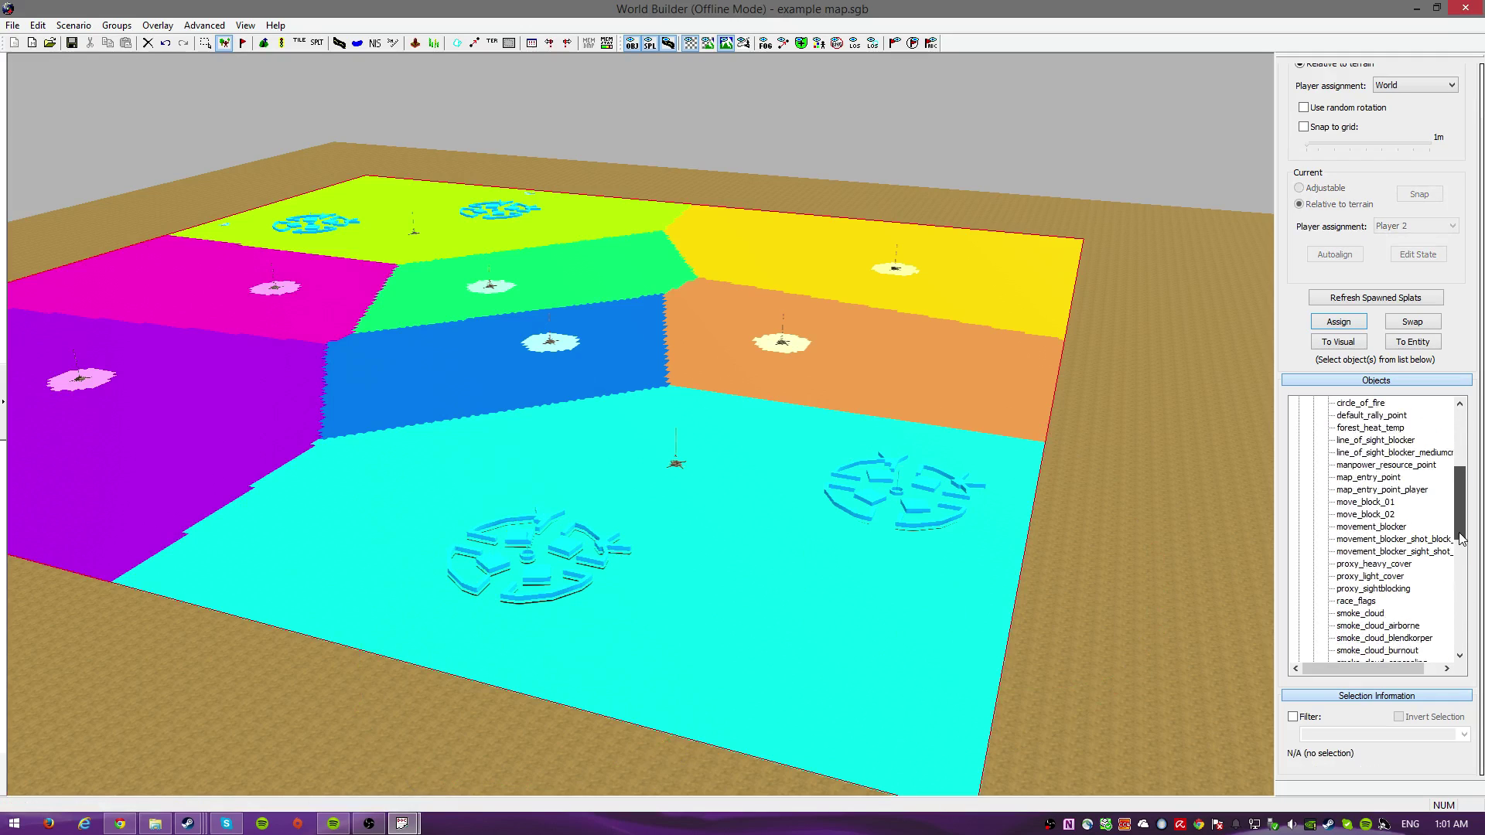
left_click(1375, 478)
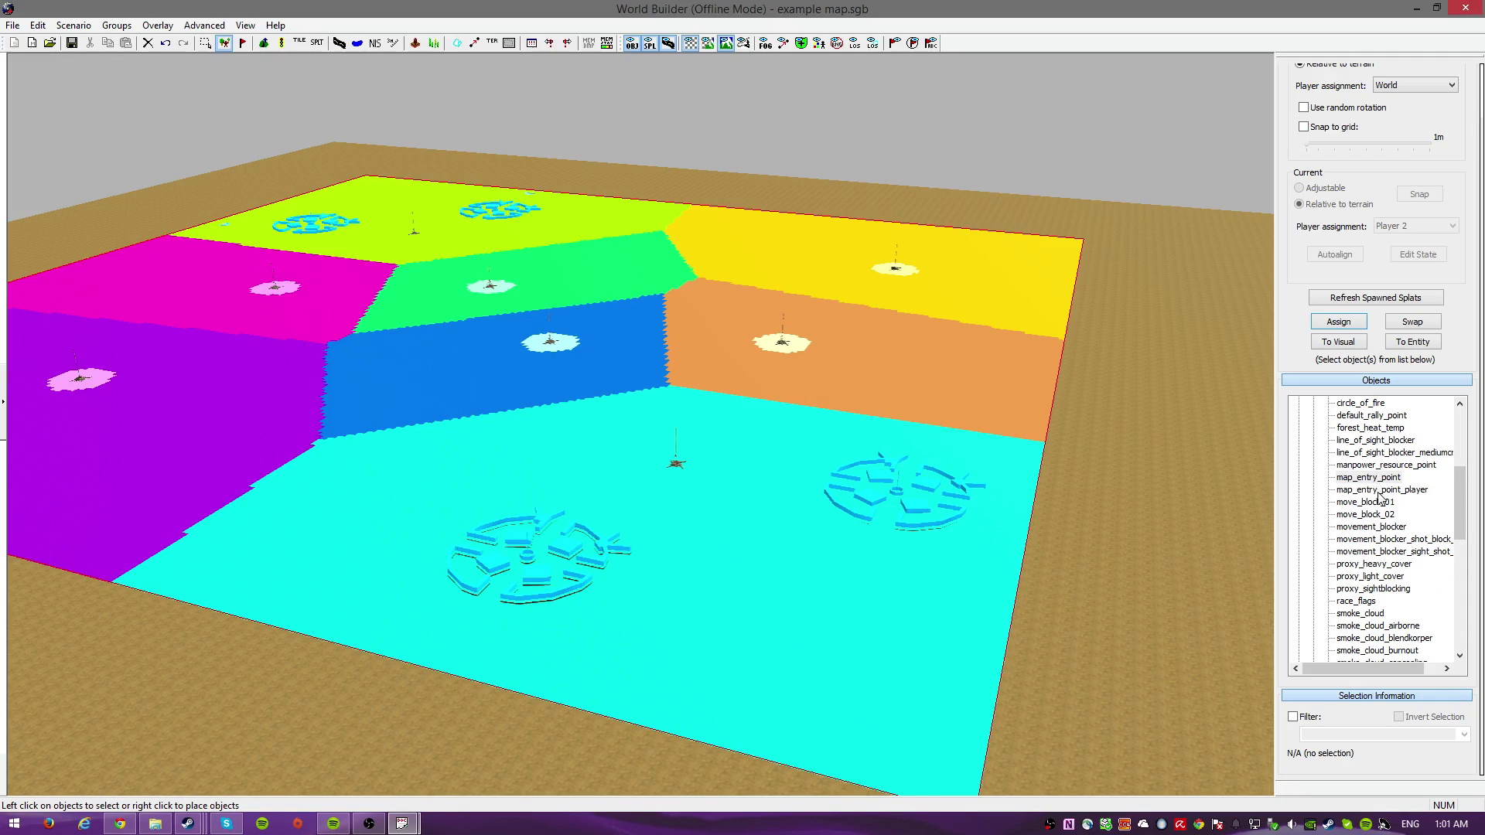
left_click(1384, 490)
left_click(493, 649)
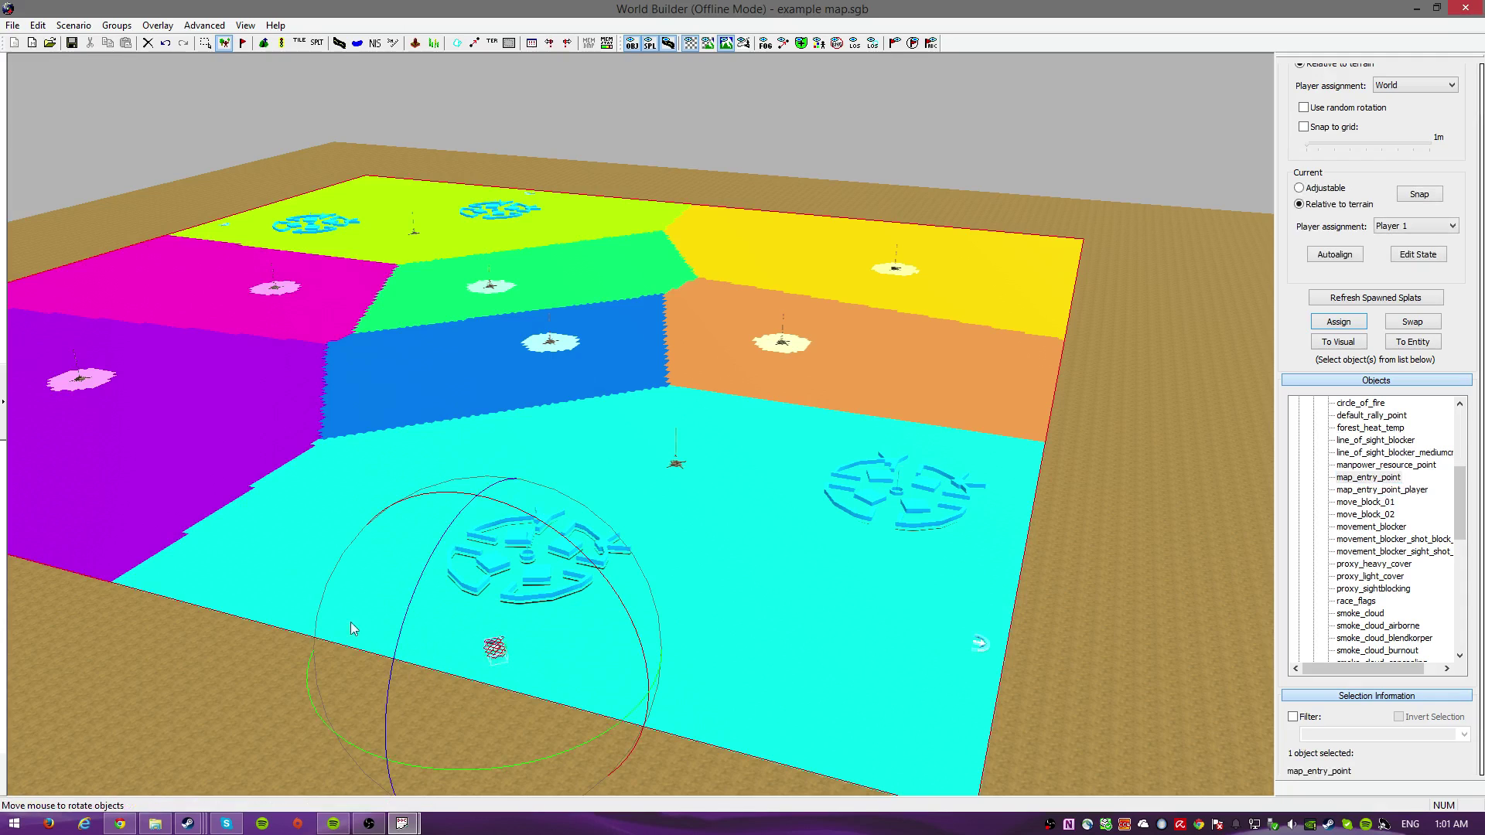
left_click_drag(350, 622, 197, 613)
left_click(937, 661)
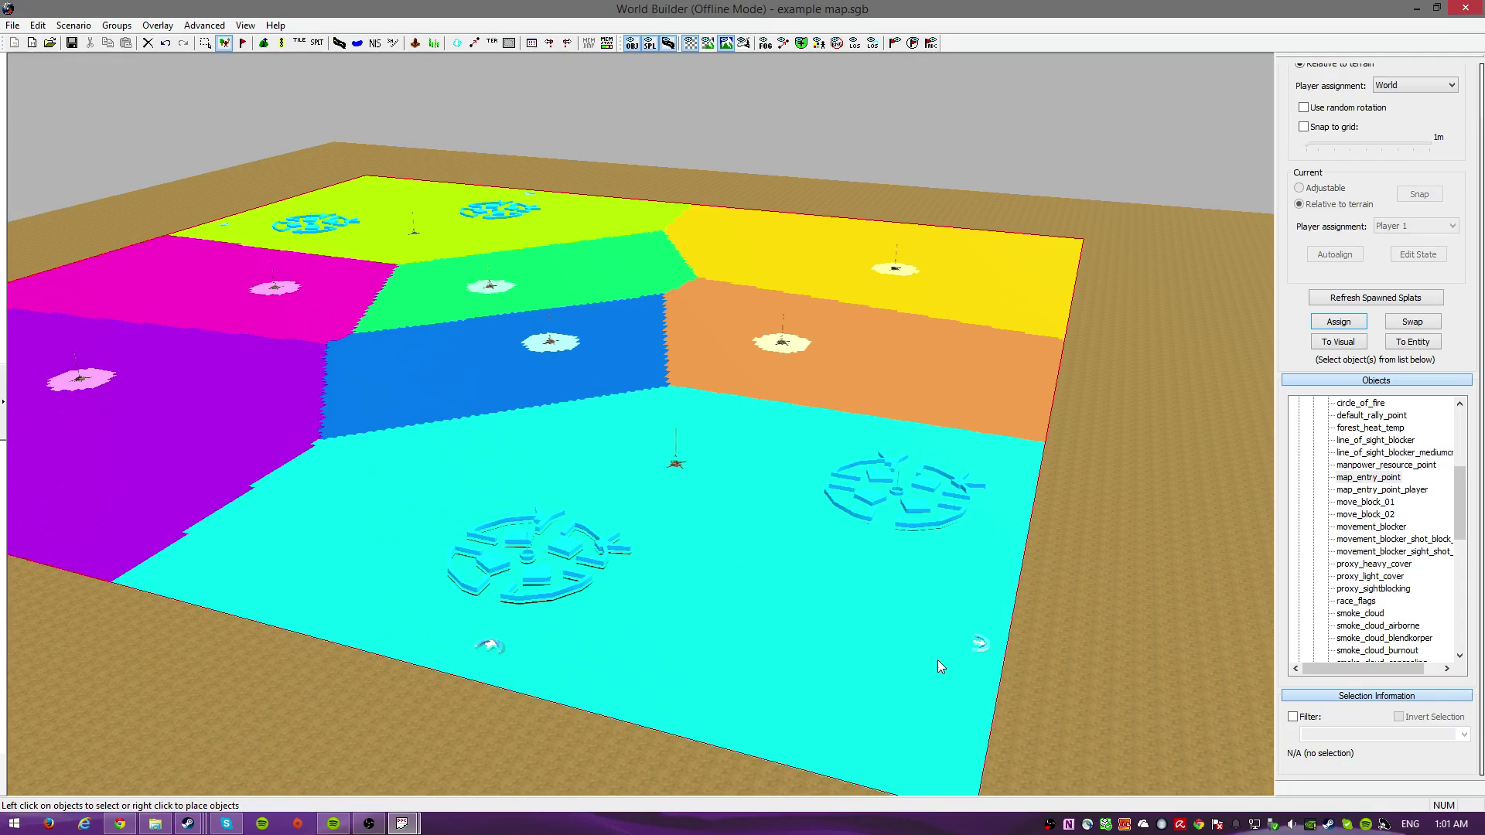
Rotate the right map entry point and assign it to Player 2.
left_click(978, 645)
left_click_drag(978, 644, 517, 637)
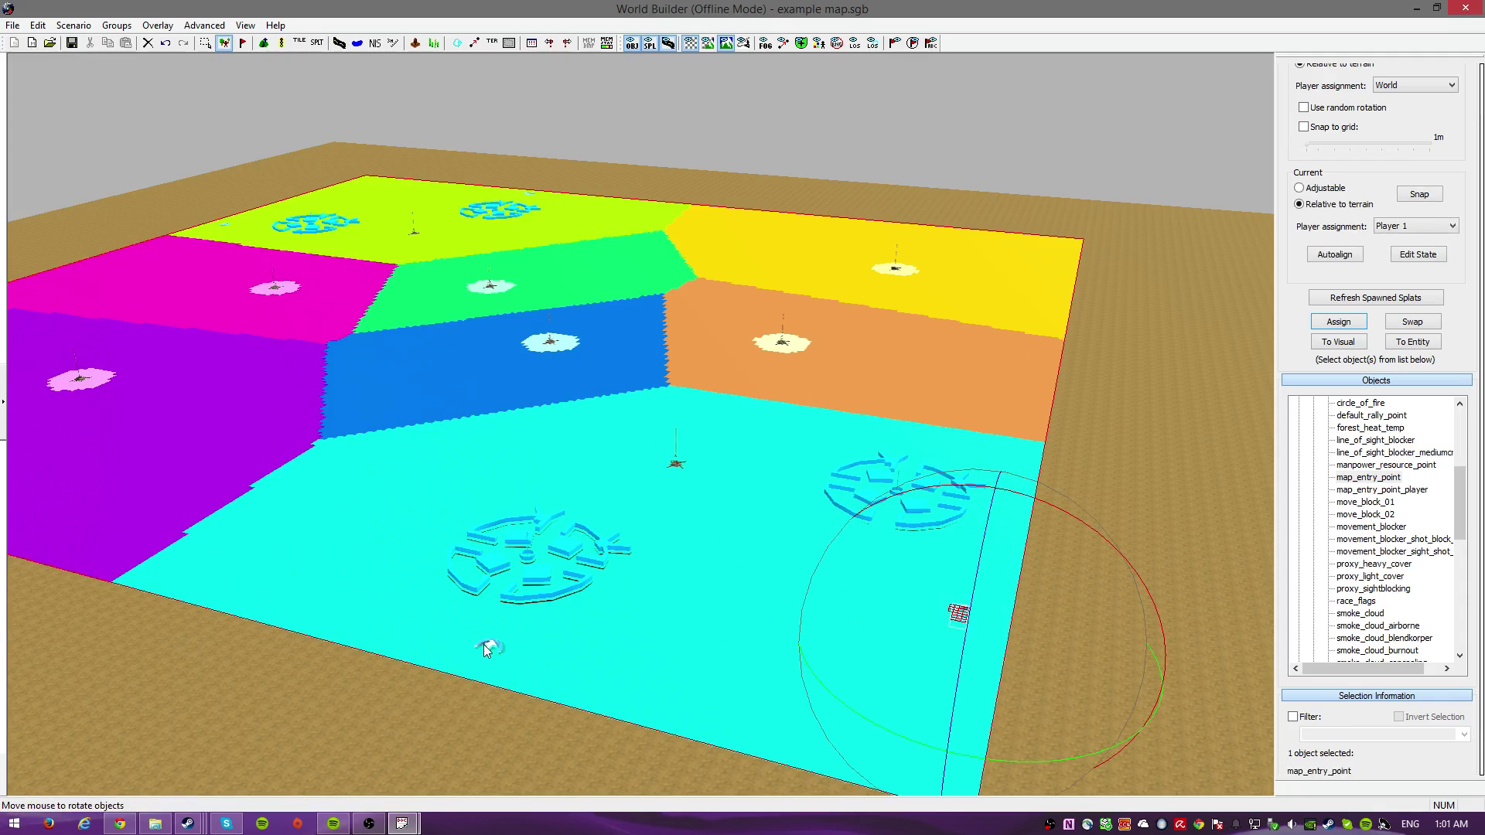
left_click(489, 645)
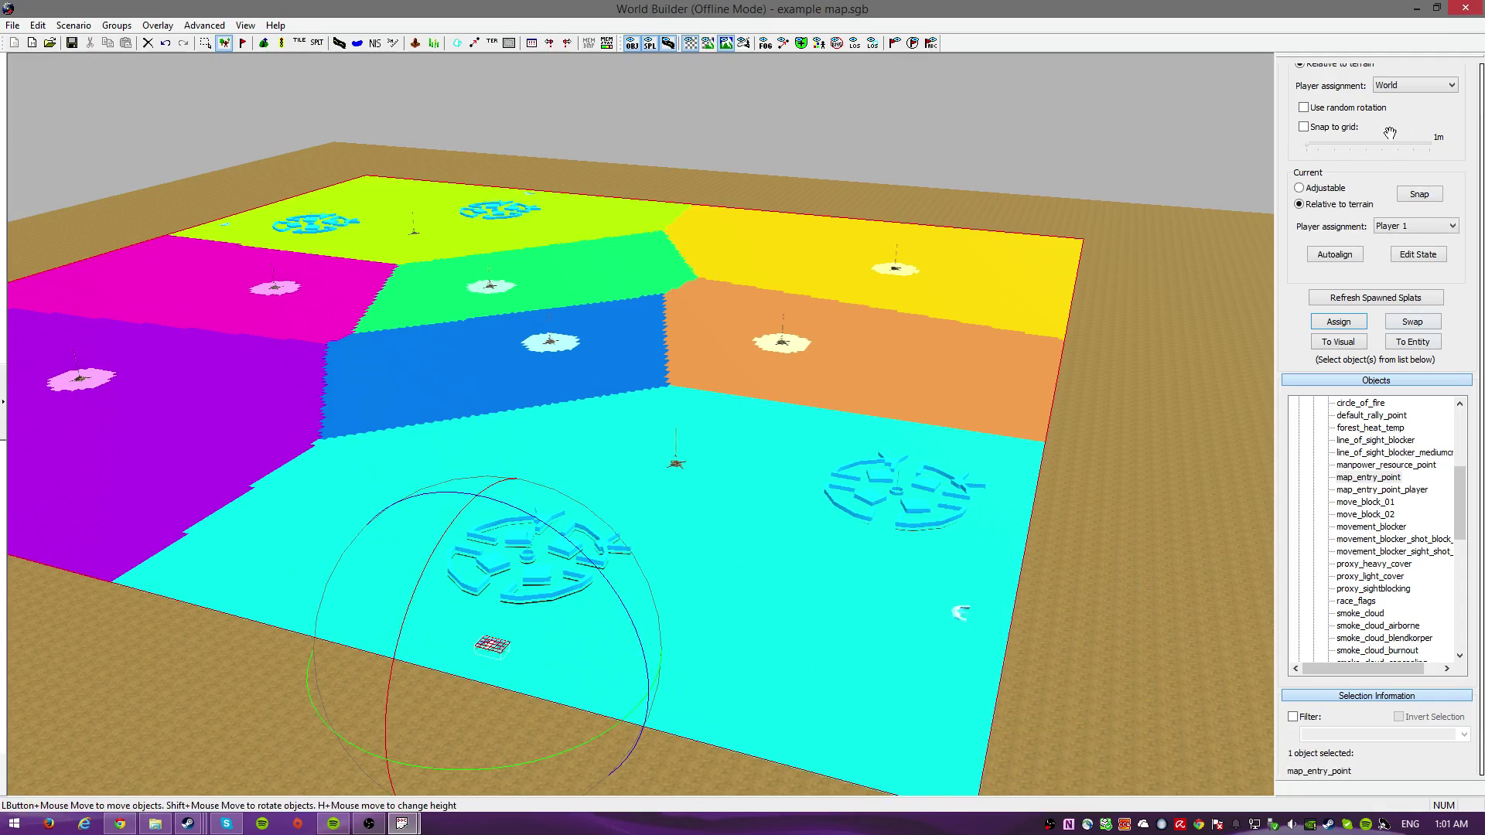
left_click(960, 612)
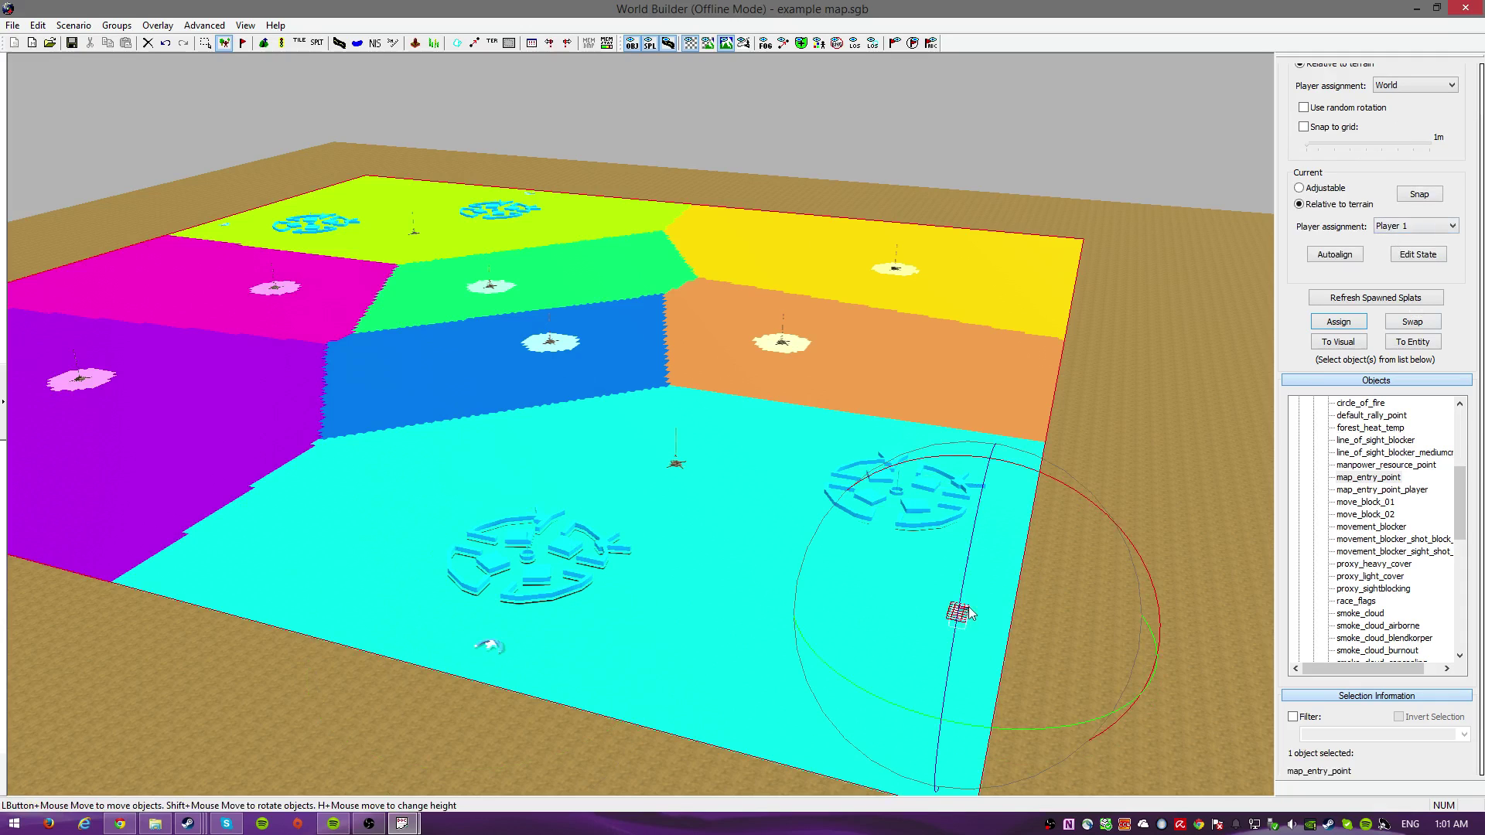
left_click(1411, 225)
left_click(1406, 268)
scroll(707, 543, "down", 3)
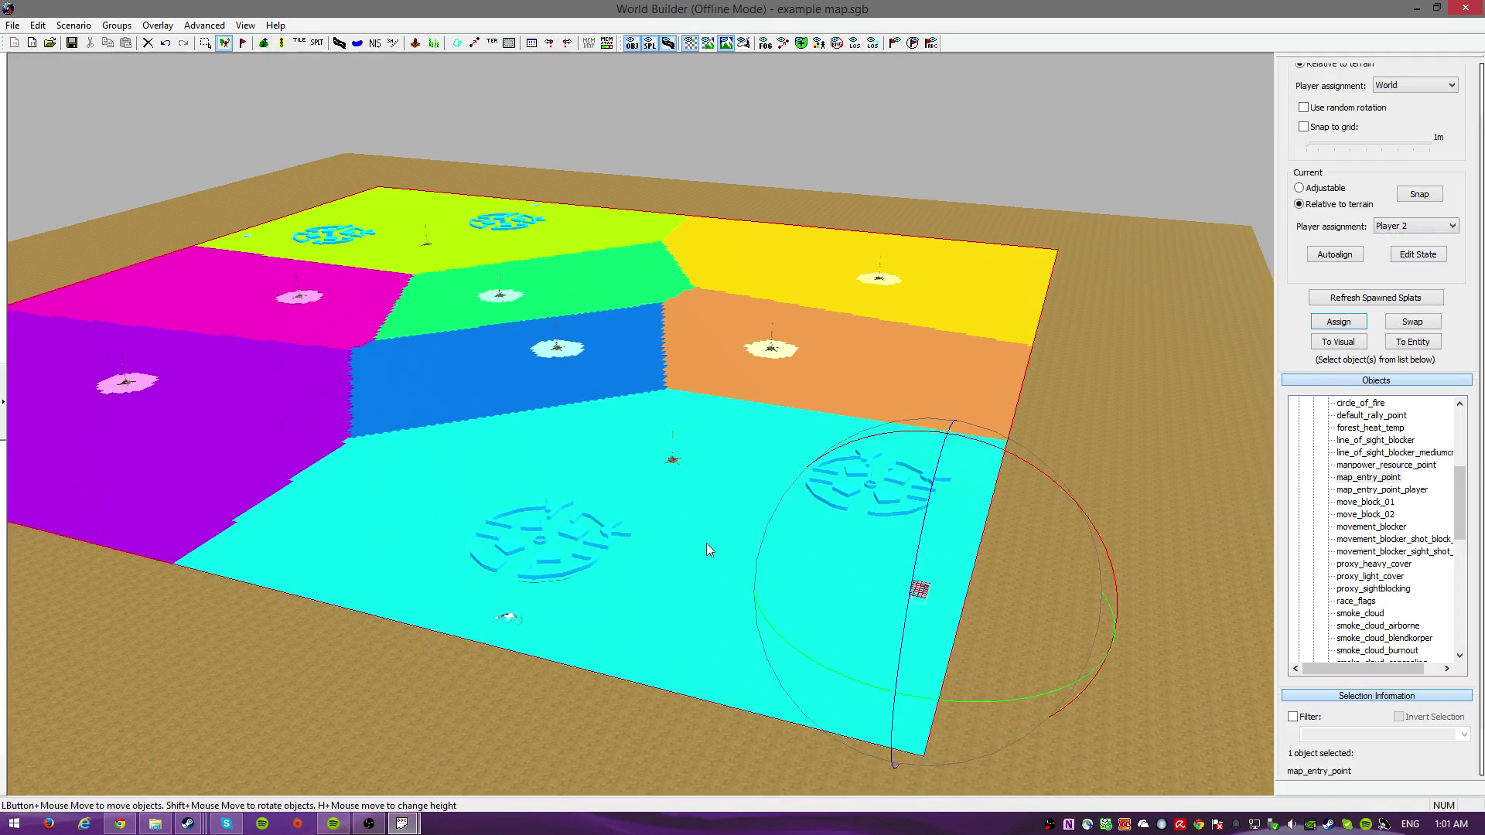
middle_click_drag(693, 531, 696, 534)
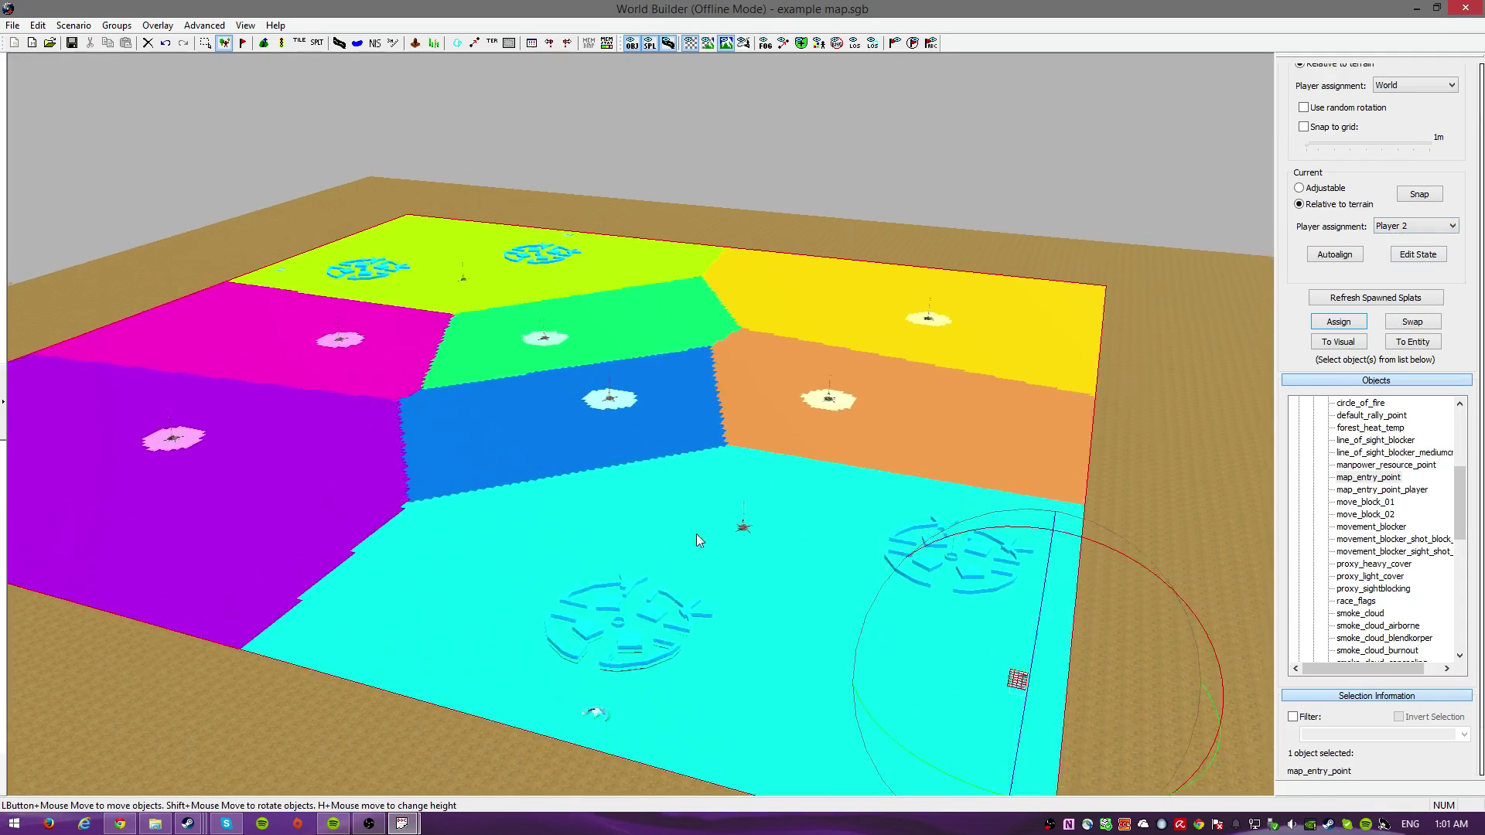
scroll(694, 532, "down", 3)
middle_click_drag(543, 393, 412, 244)
scroll(364, 348, "up", 4)
scroll(434, 332, "up", 3)
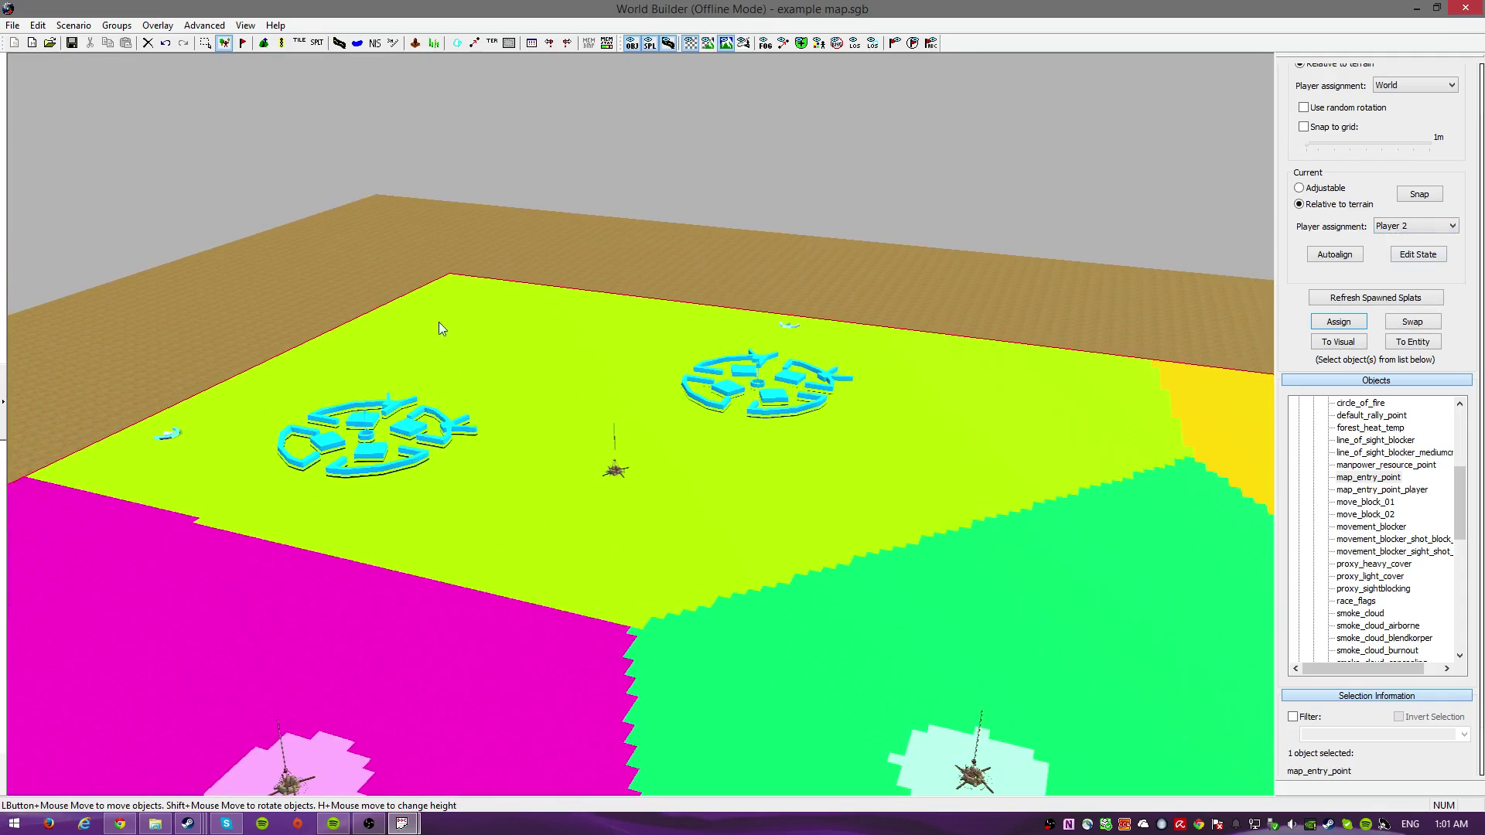
scroll(397, 277, "up", 3)
scroll(397, 277, "down", 3)
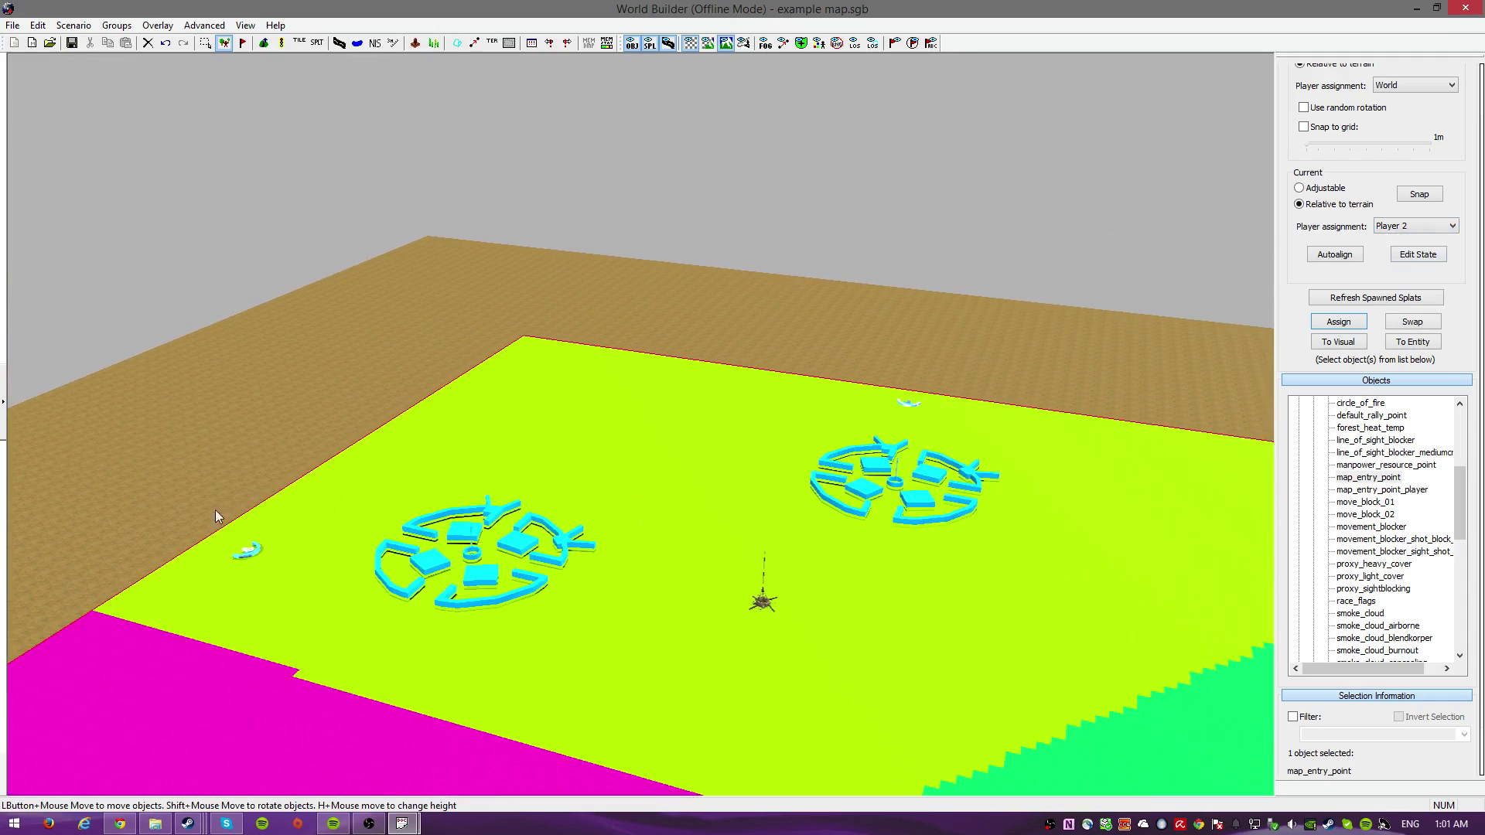
Delete the top sector's two markers and place a map_entry_point at its far edge.
left_click(257, 555)
key("Delete")
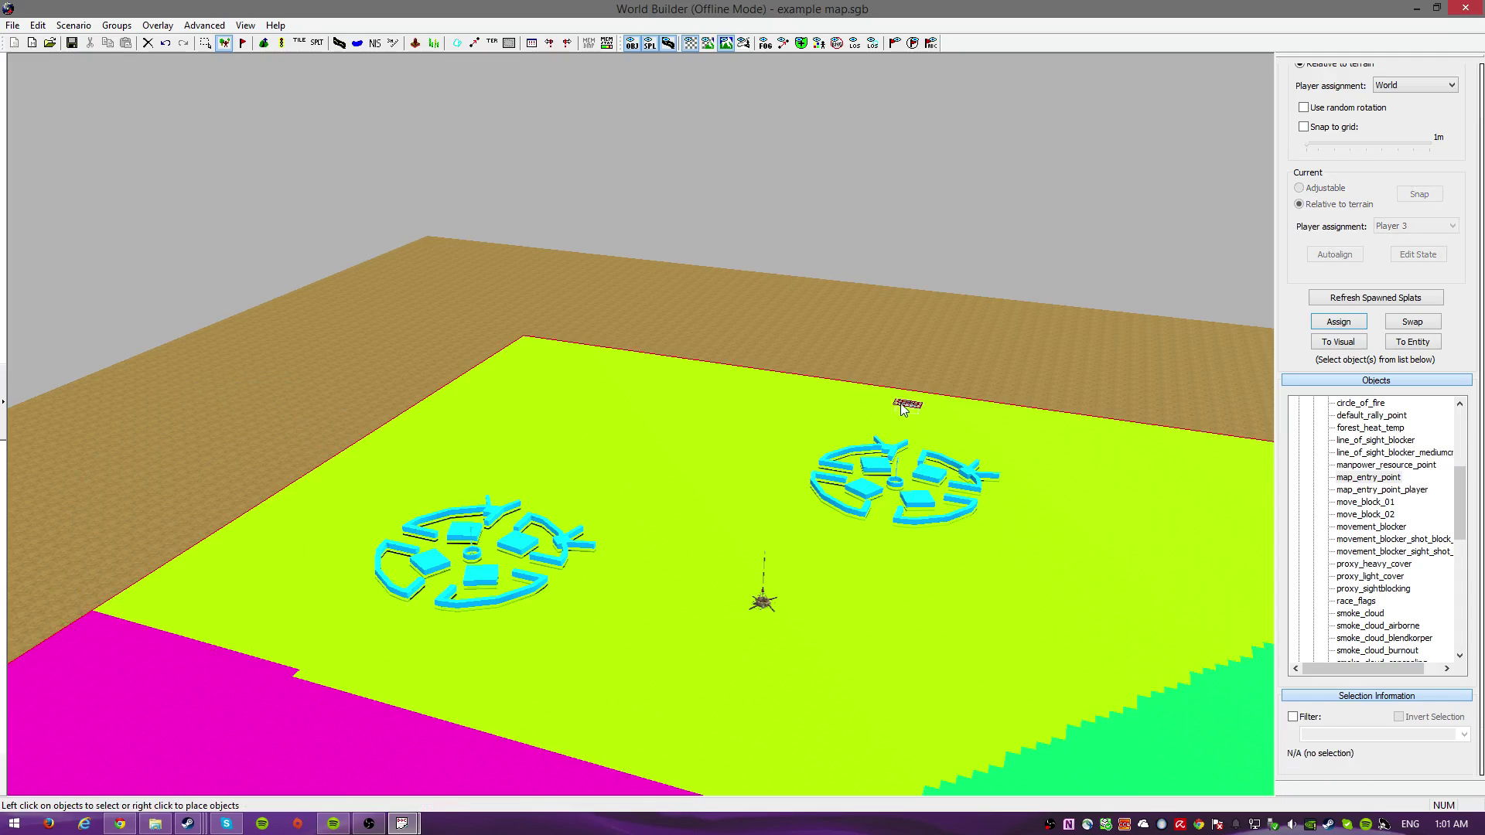
left_click(905, 405)
key("Delete")
left_click(1363, 475)
right_click(944, 411)
Keep the left entry point on Player 3 and assign the far-edge entry point to Player 4.
left_click(312, 537)
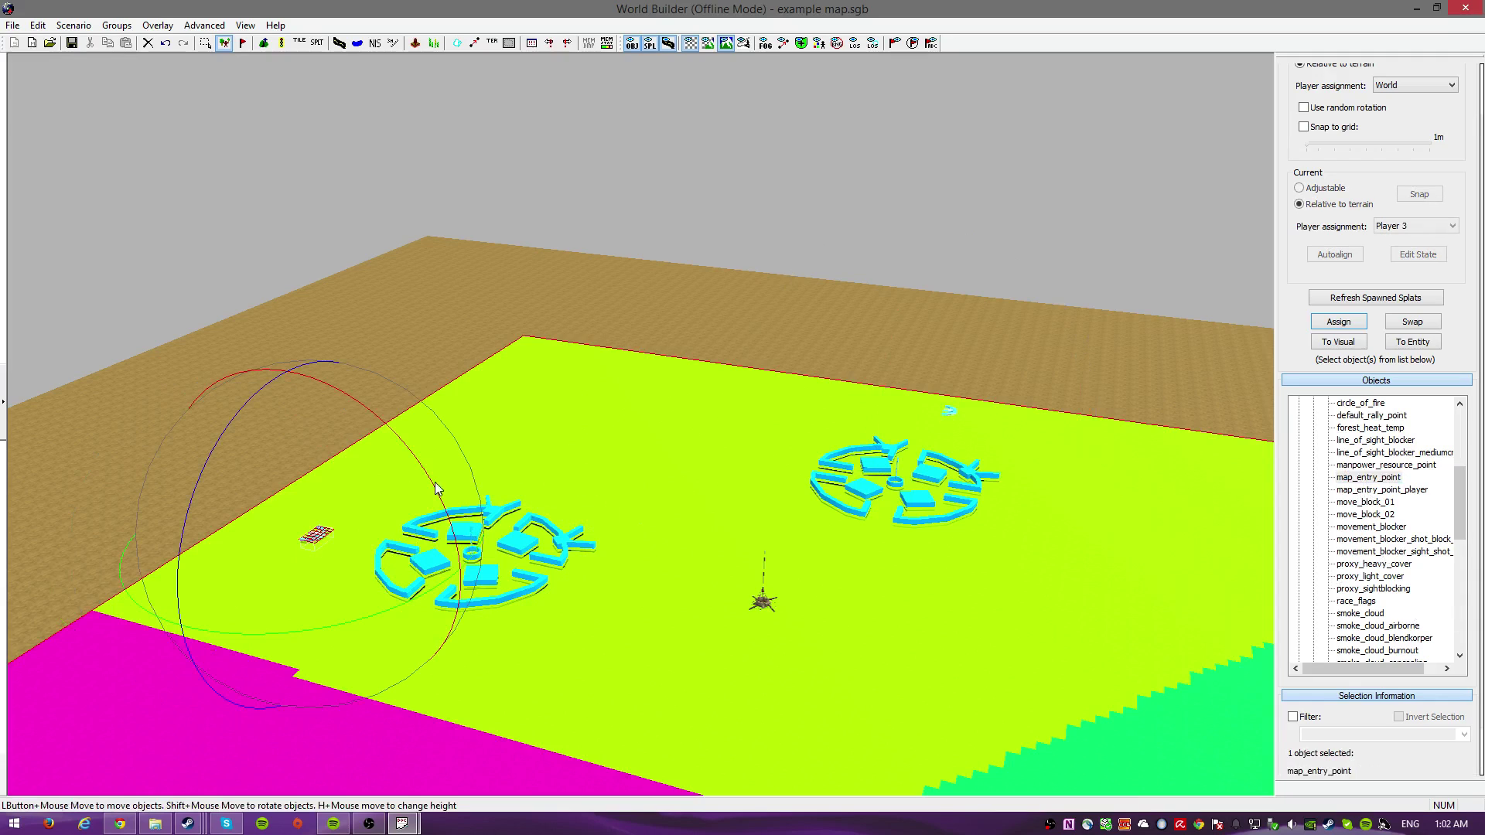
left_click(1414, 227)
left_click(790, 416)
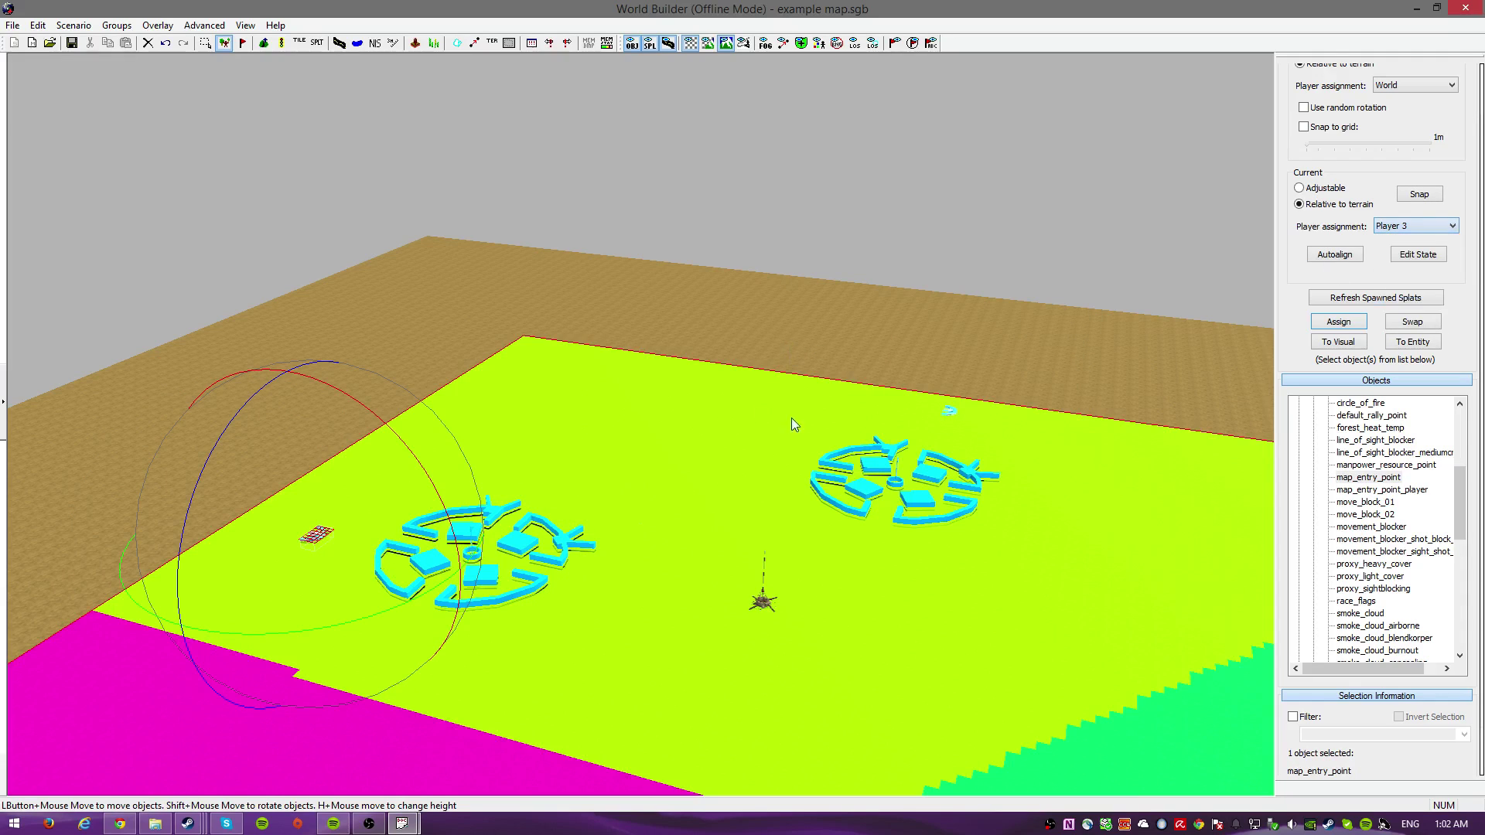
left_click(949, 410)
left_click(1388, 226)
left_click(1408, 281)
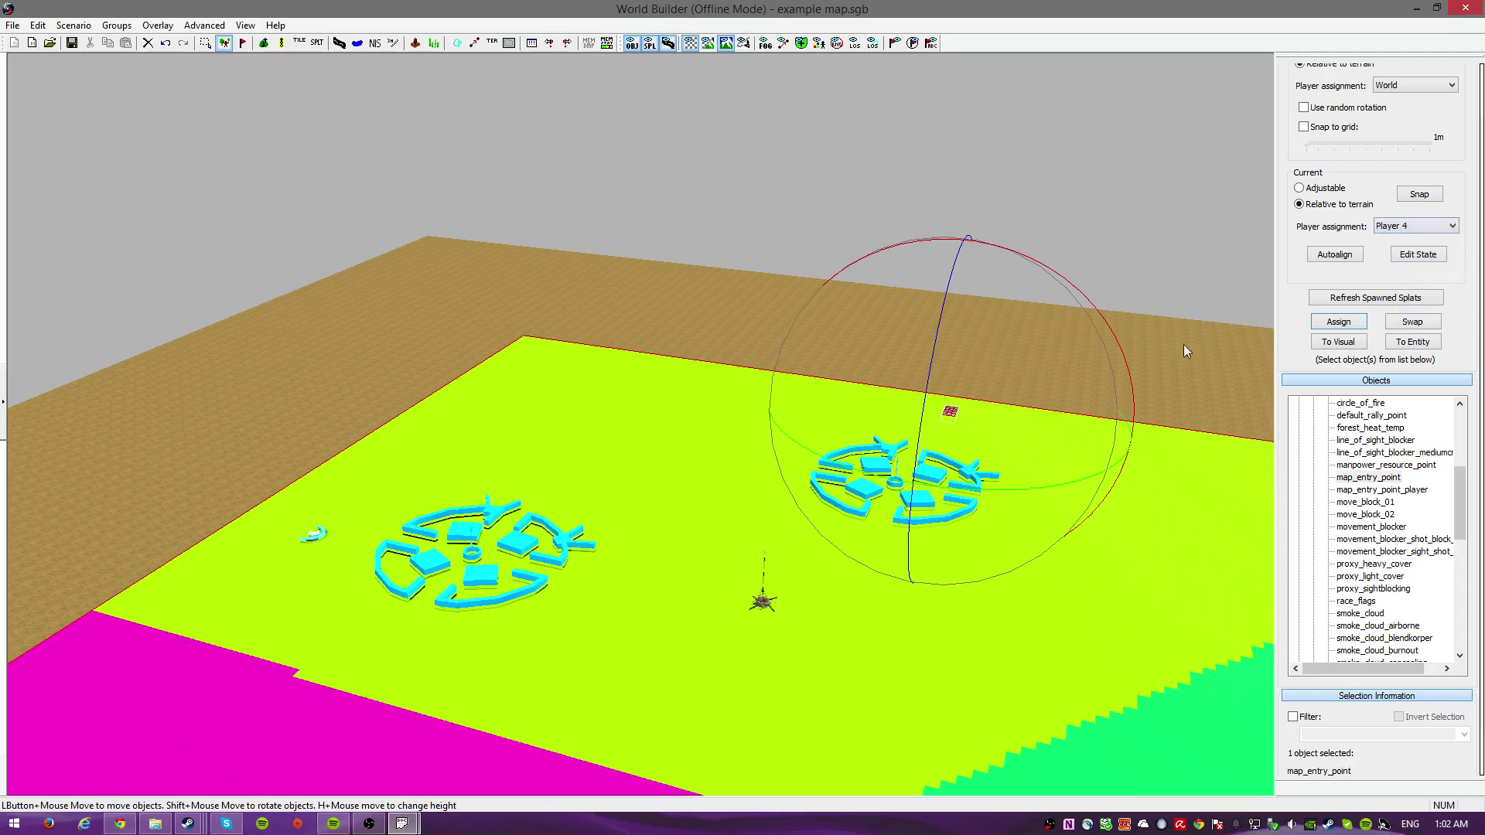
left_click(964, 418)
left_click(950, 413)
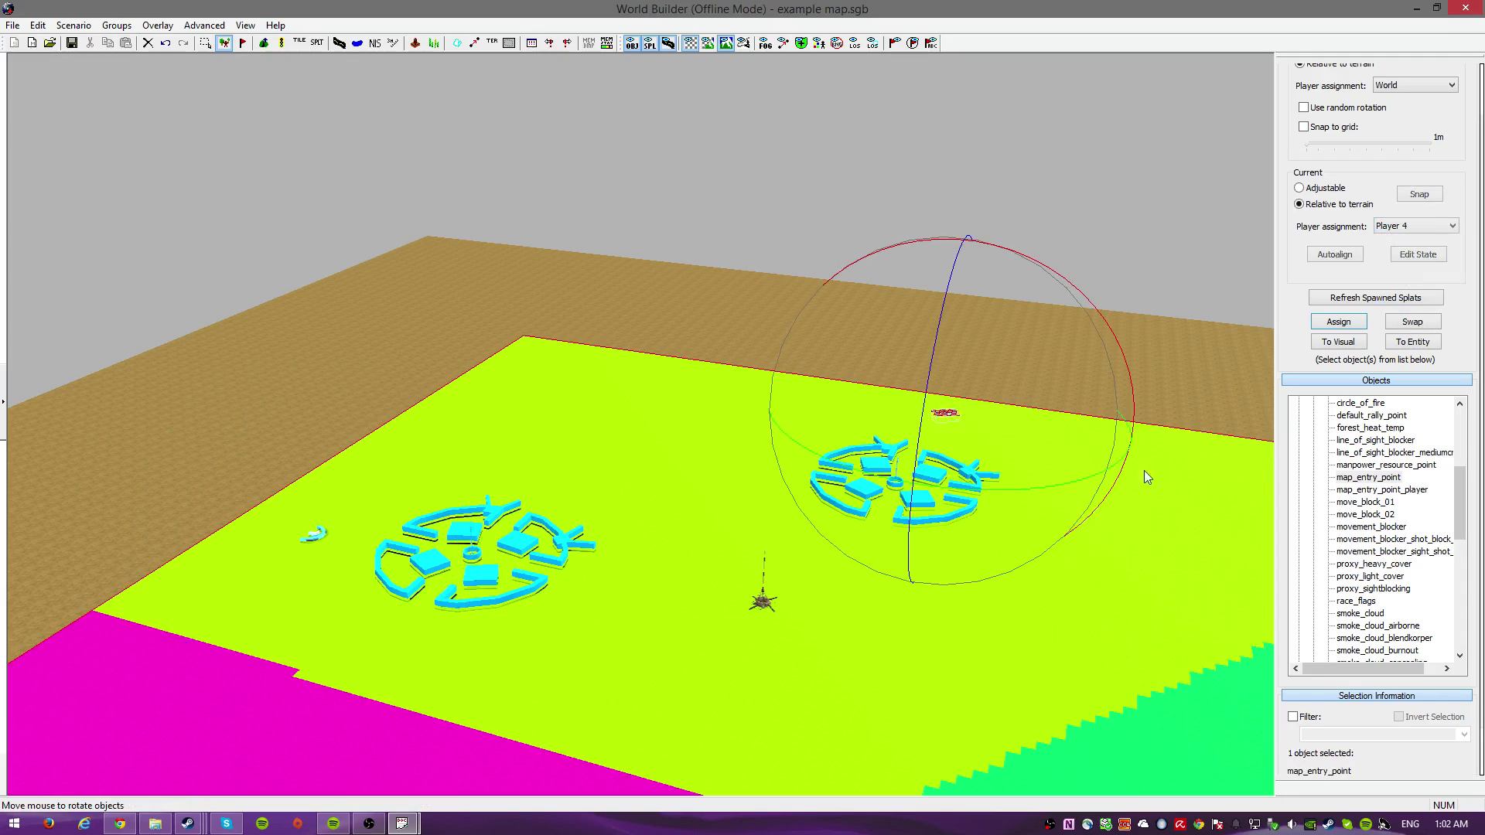
left_click(1197, 489)
Save the scenario.
scroll(694, 557, "down", 10)
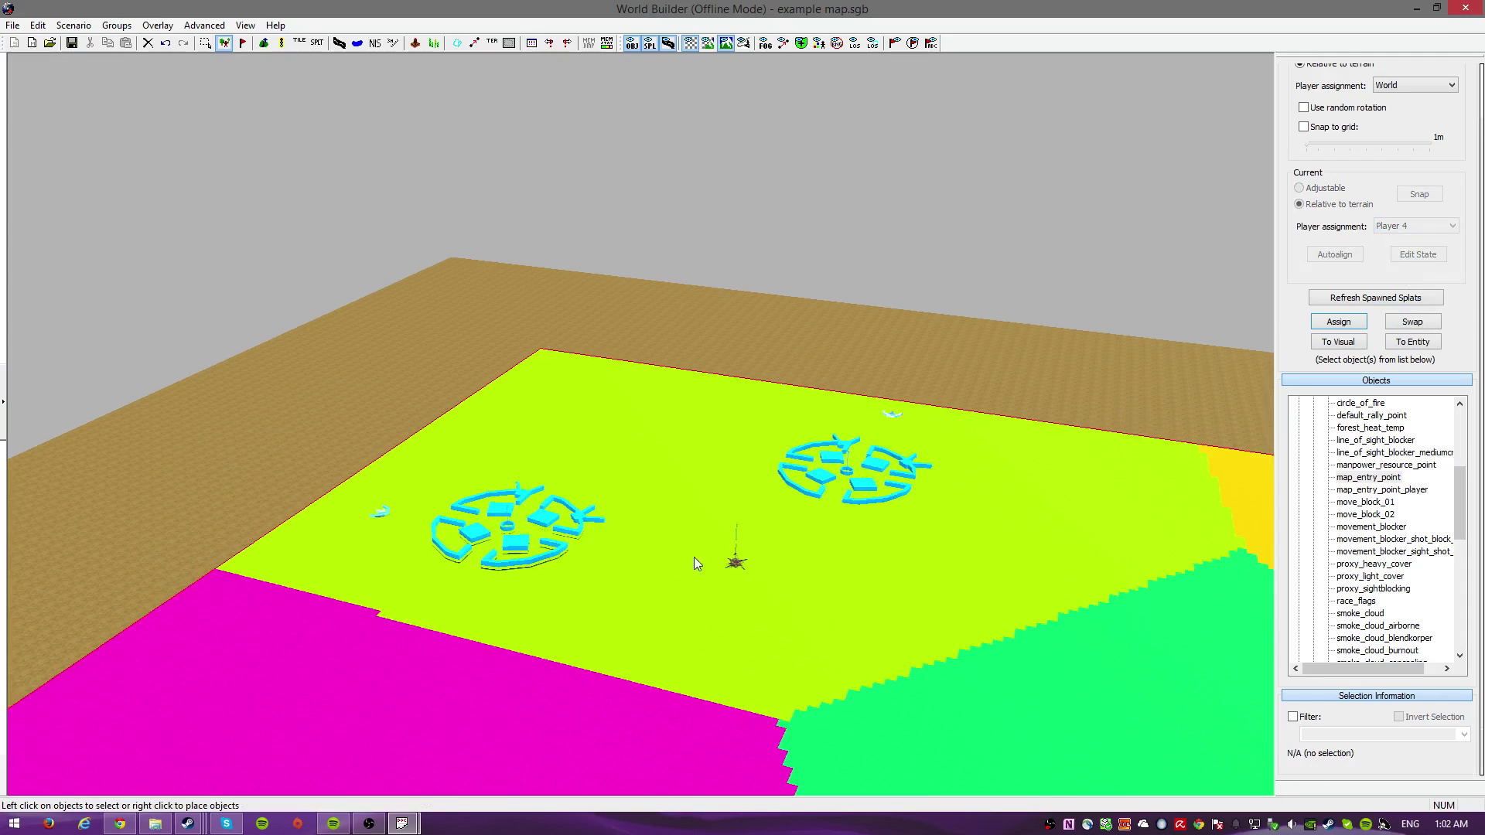
scroll(823, 569, "down", 4)
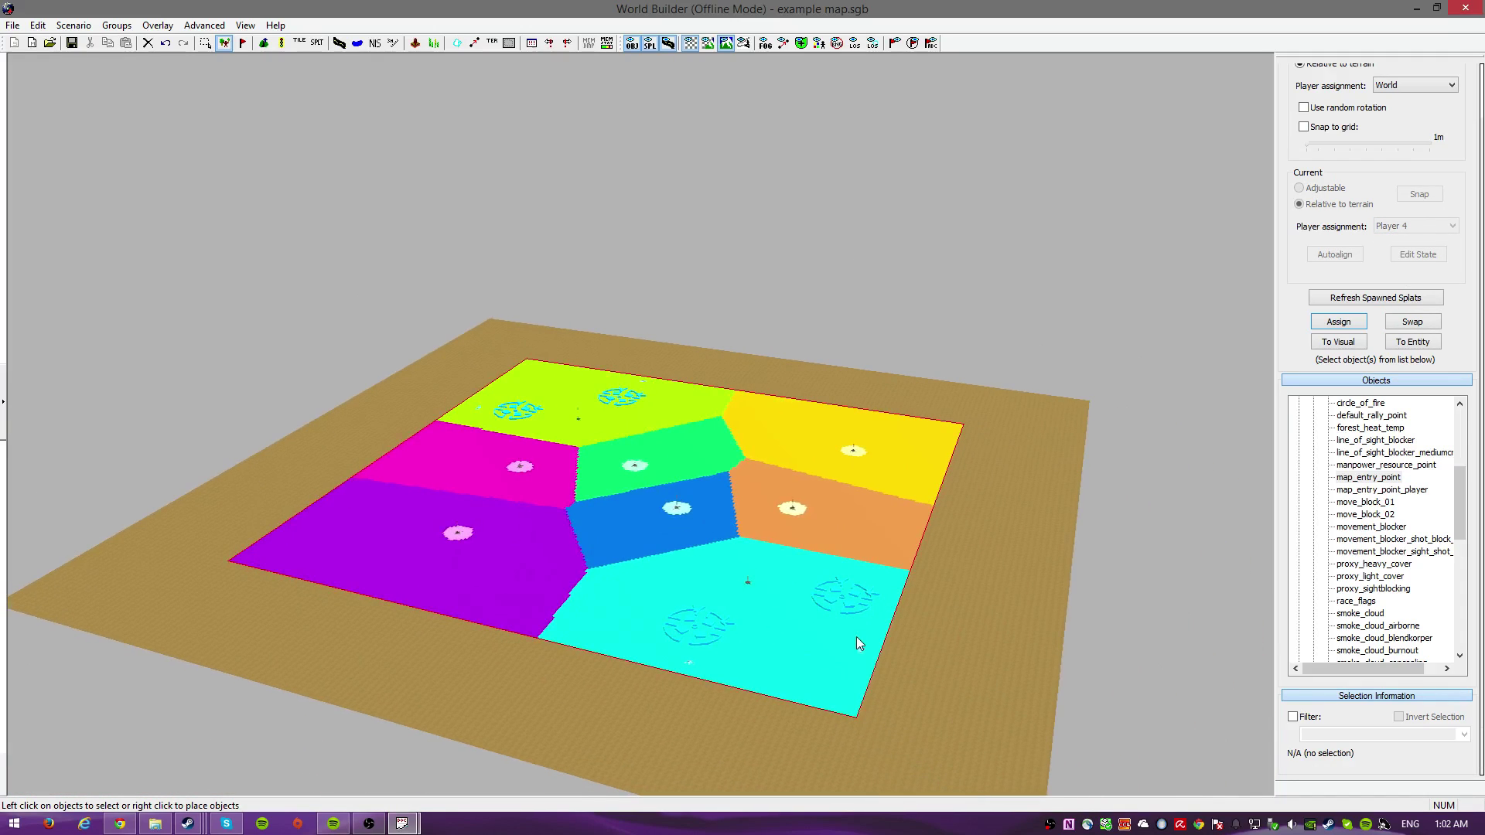
left_click(72, 43)
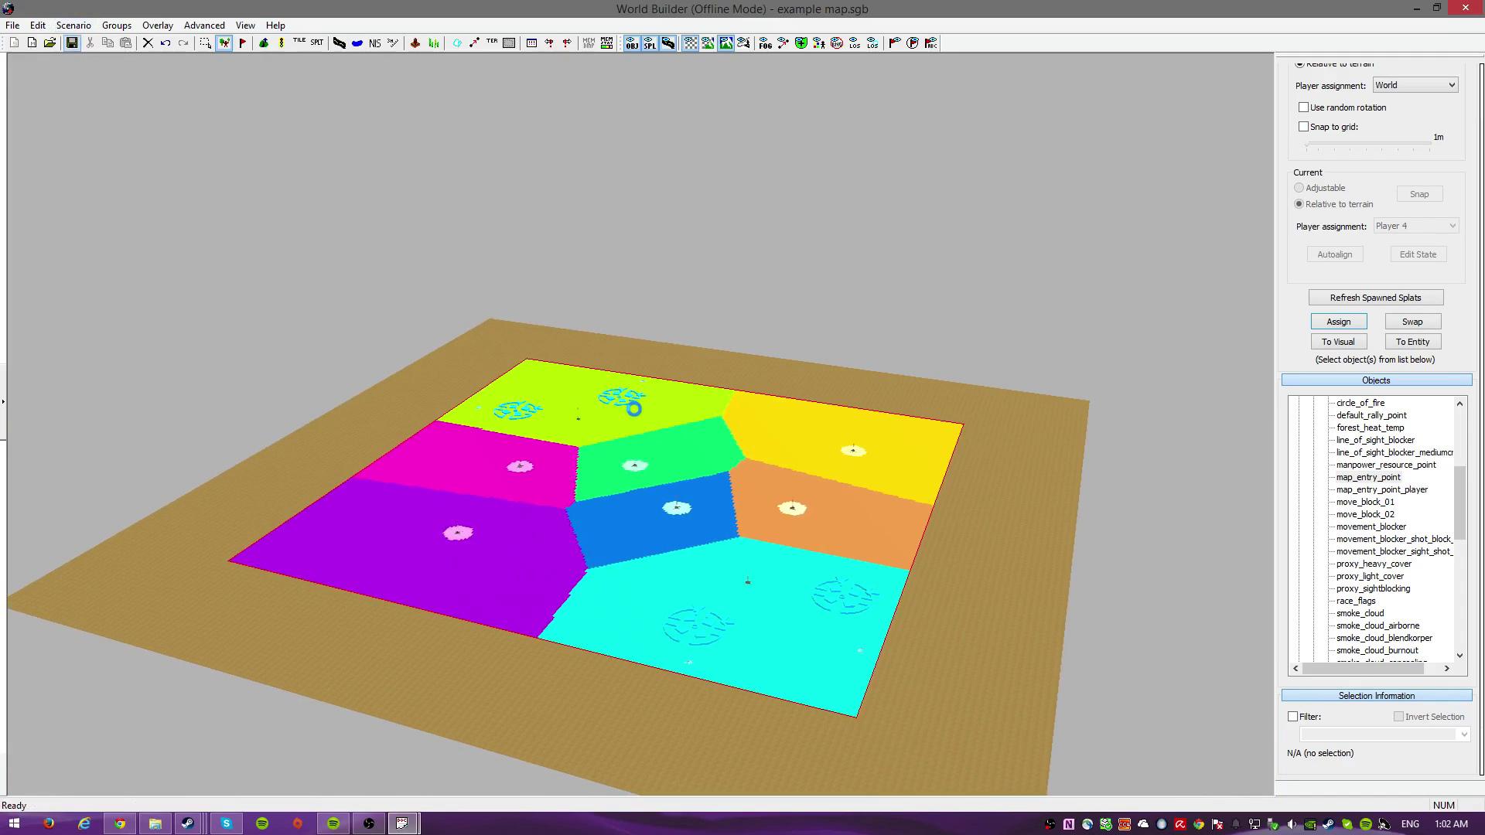
scroll(694, 619, "up", 5)
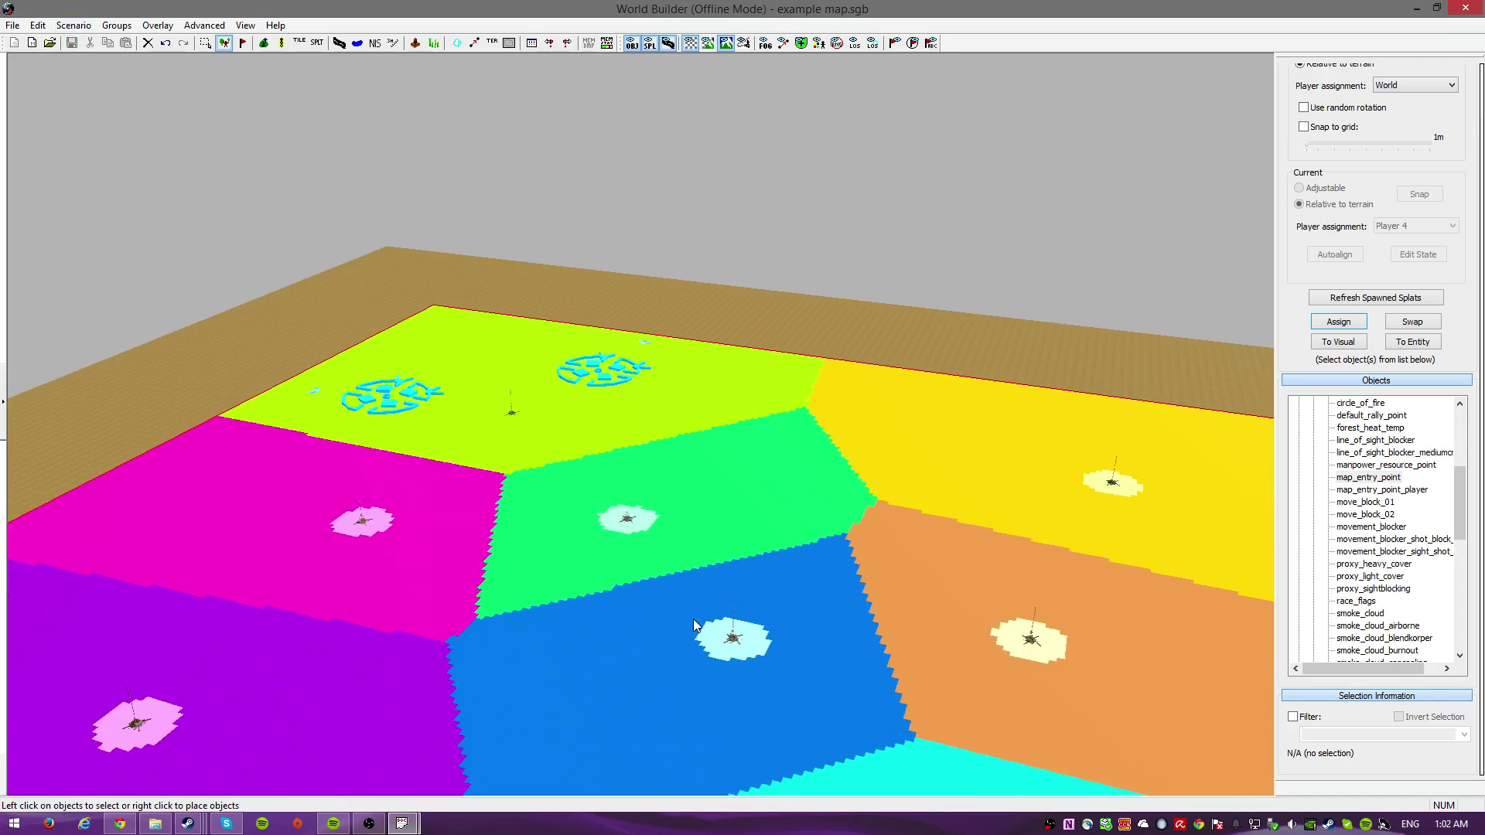
scroll(693, 619, "down", 5)
scroll(689, 648, "up", 4)
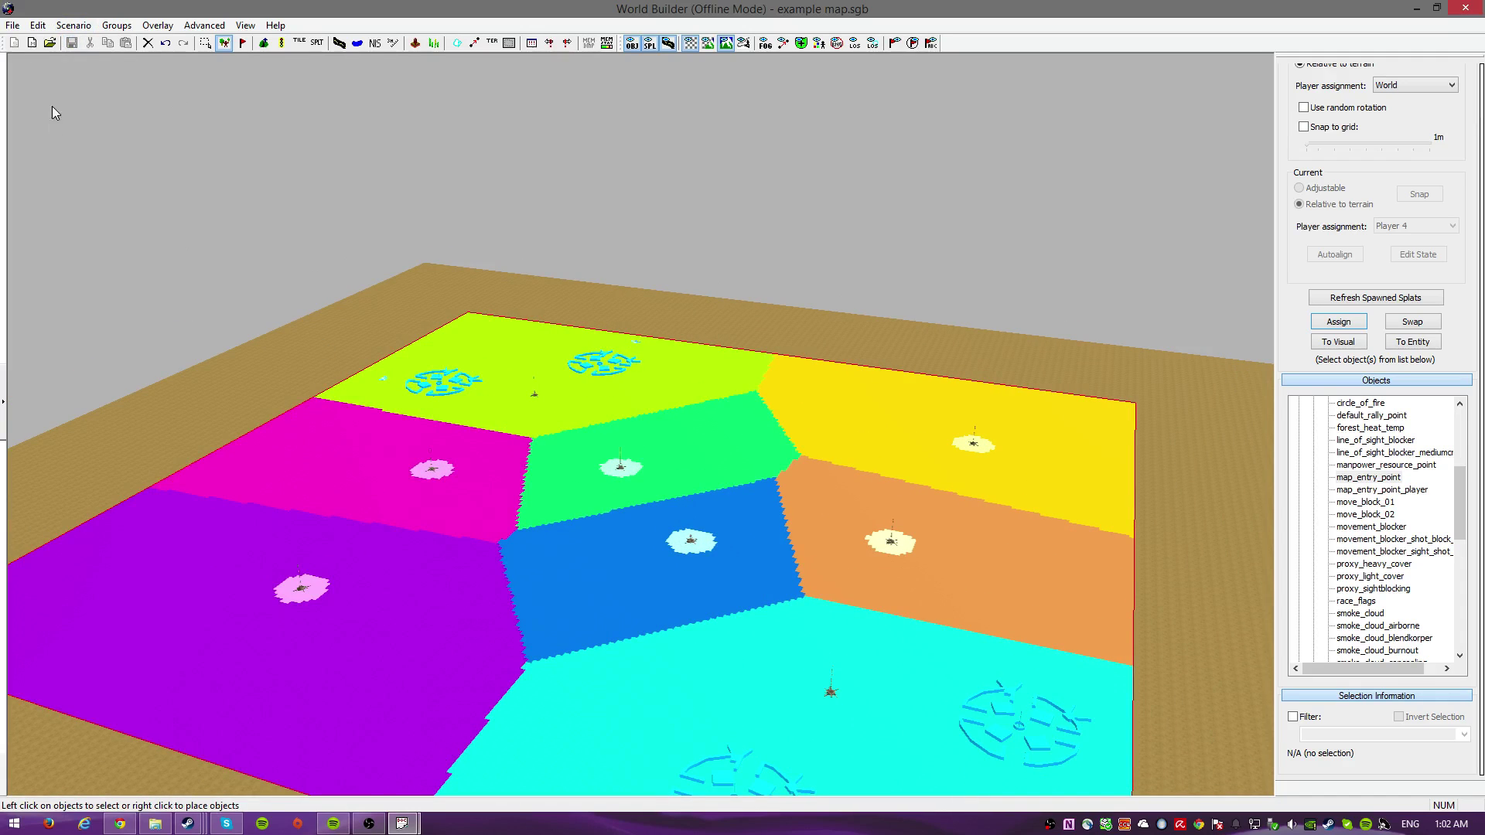
In Scenario Properties, change the map name and begin typing the description 'Do not'.
left_click(73, 24)
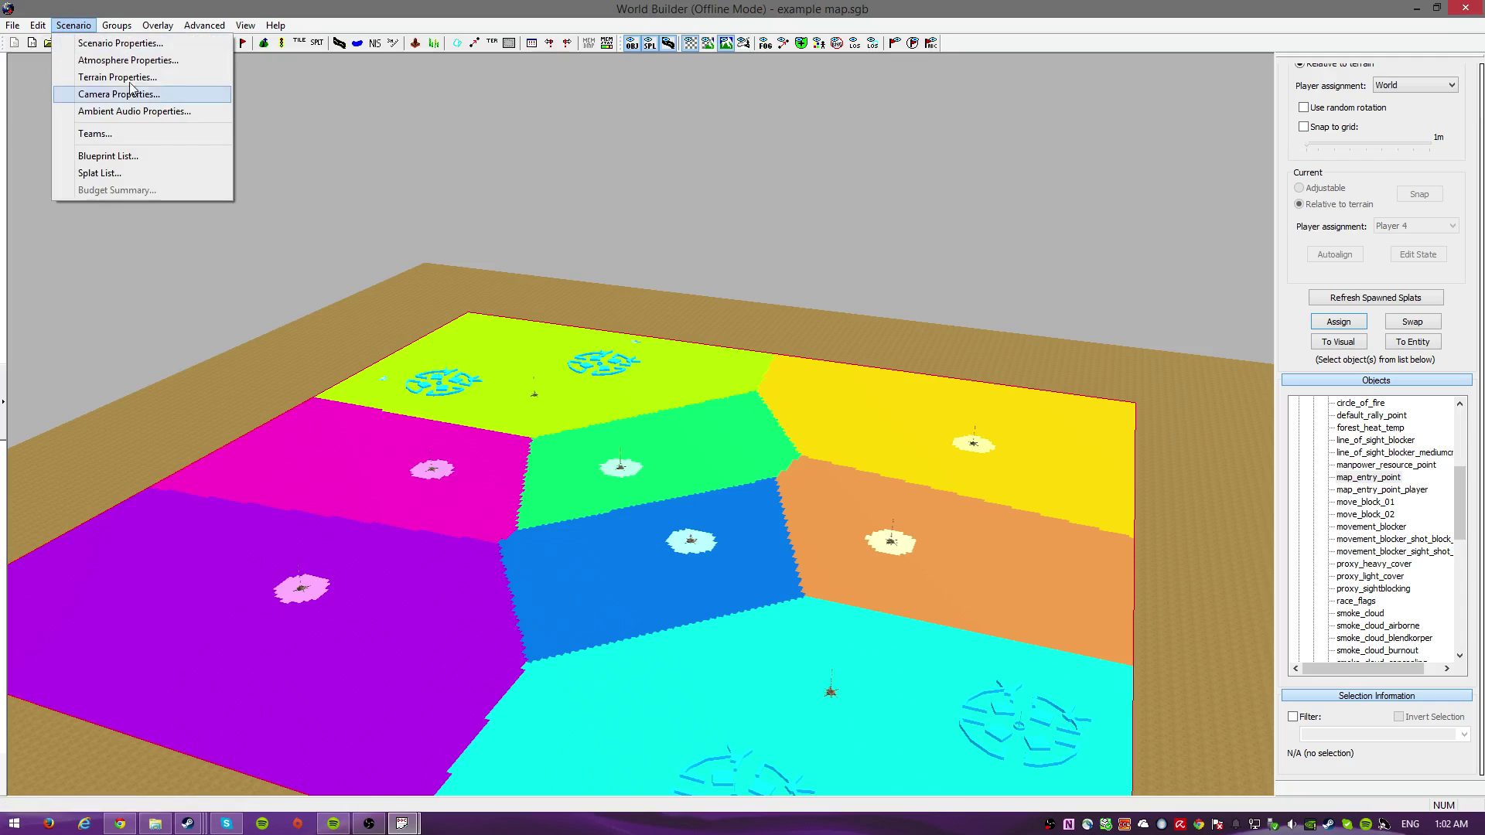
left_click(119, 45)
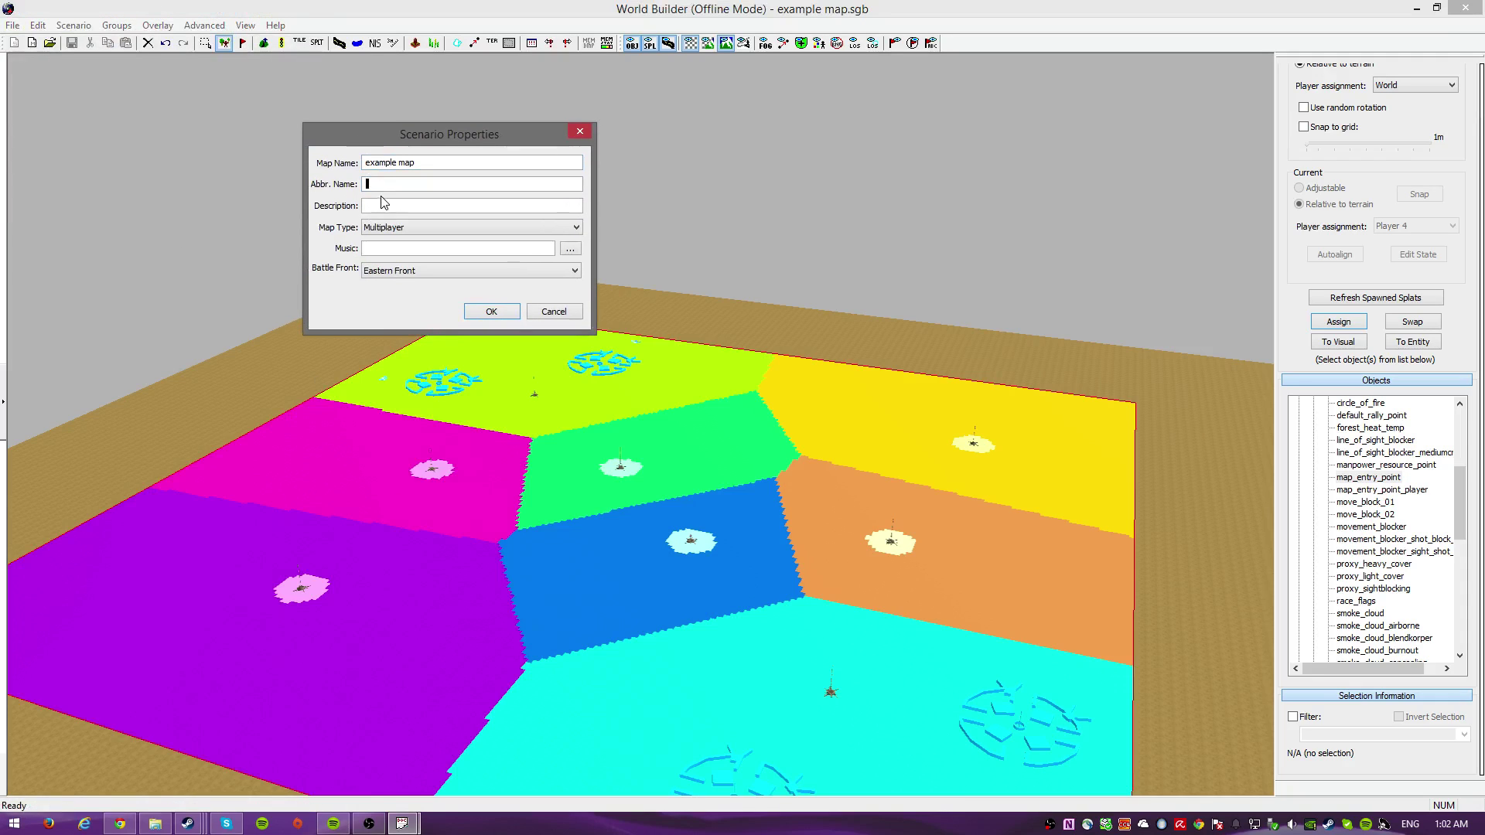
key("shift+Tab")
type("Thi")
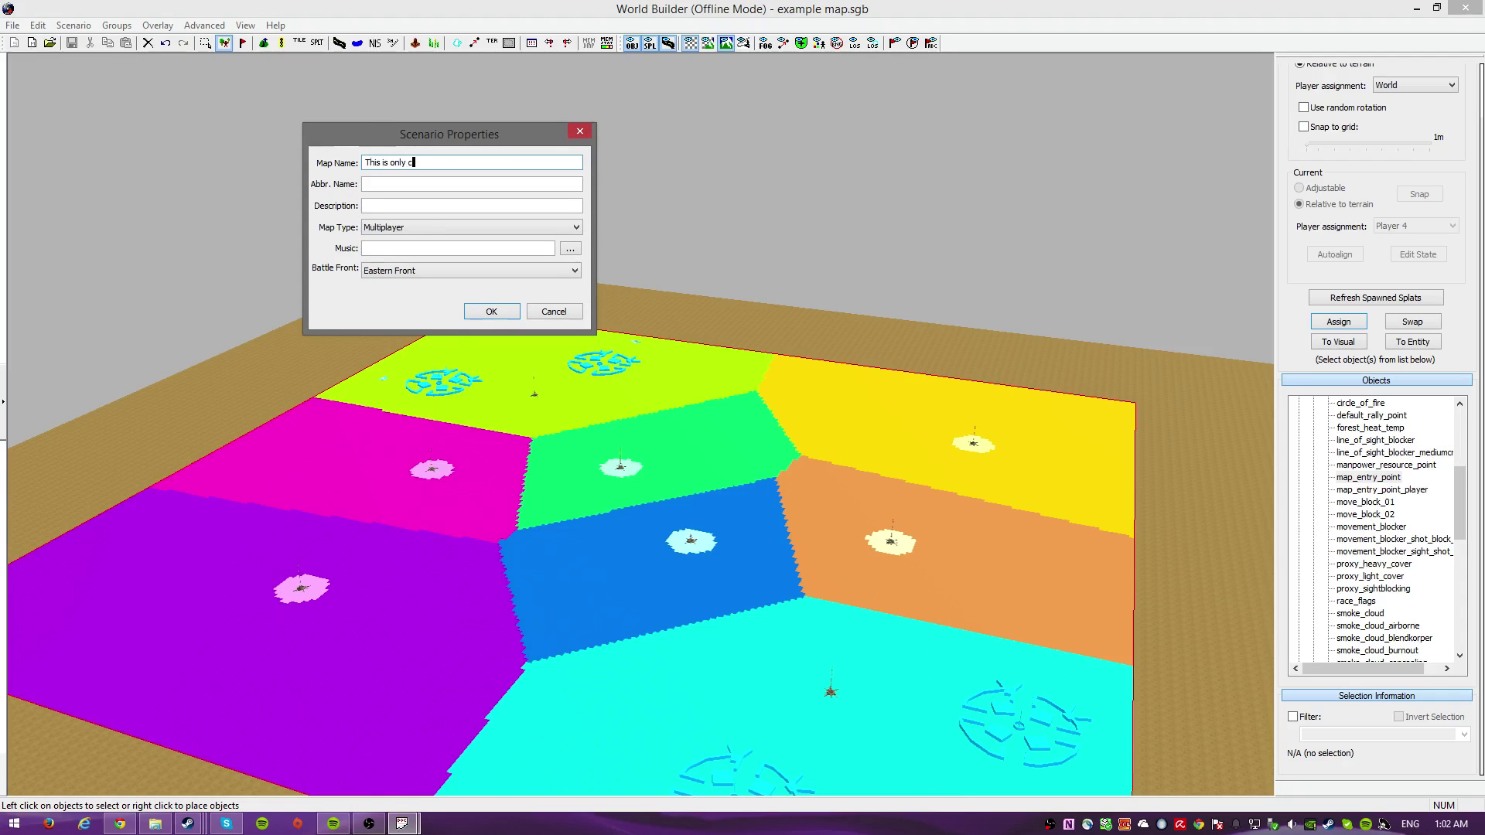
key("BackSpace")
key("BackSpace")
key("BackSpace")
key("BackSpace")
key("BackSpace")
key("BackSpace")
key("BackSpace")
key("BackSpace")
key("BackSpace")
type("Do")
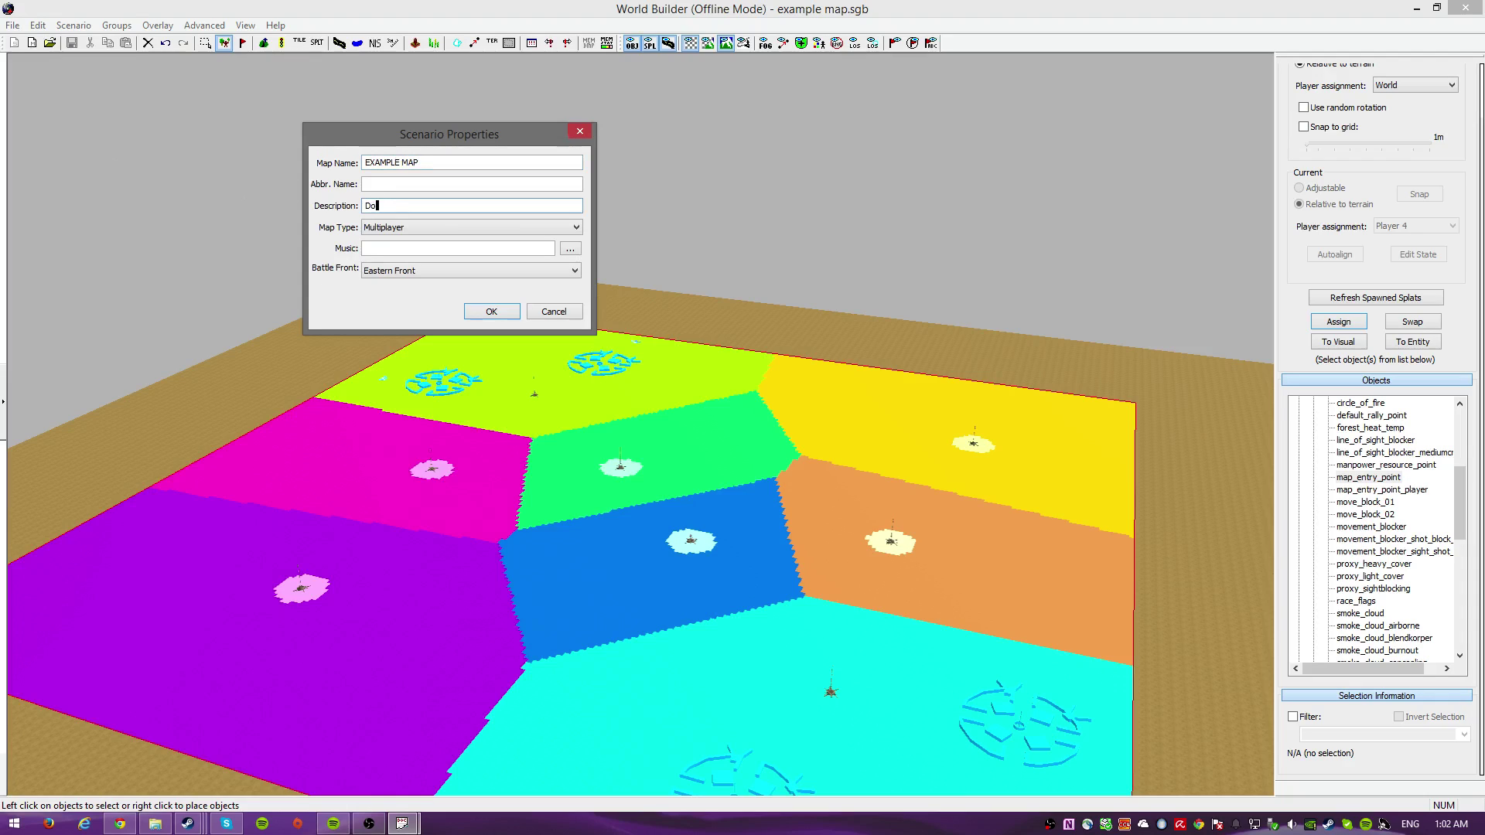
type(" not")
Apply the EXAMPLE MAP name and description, then save the scenario.
left_click(492, 311)
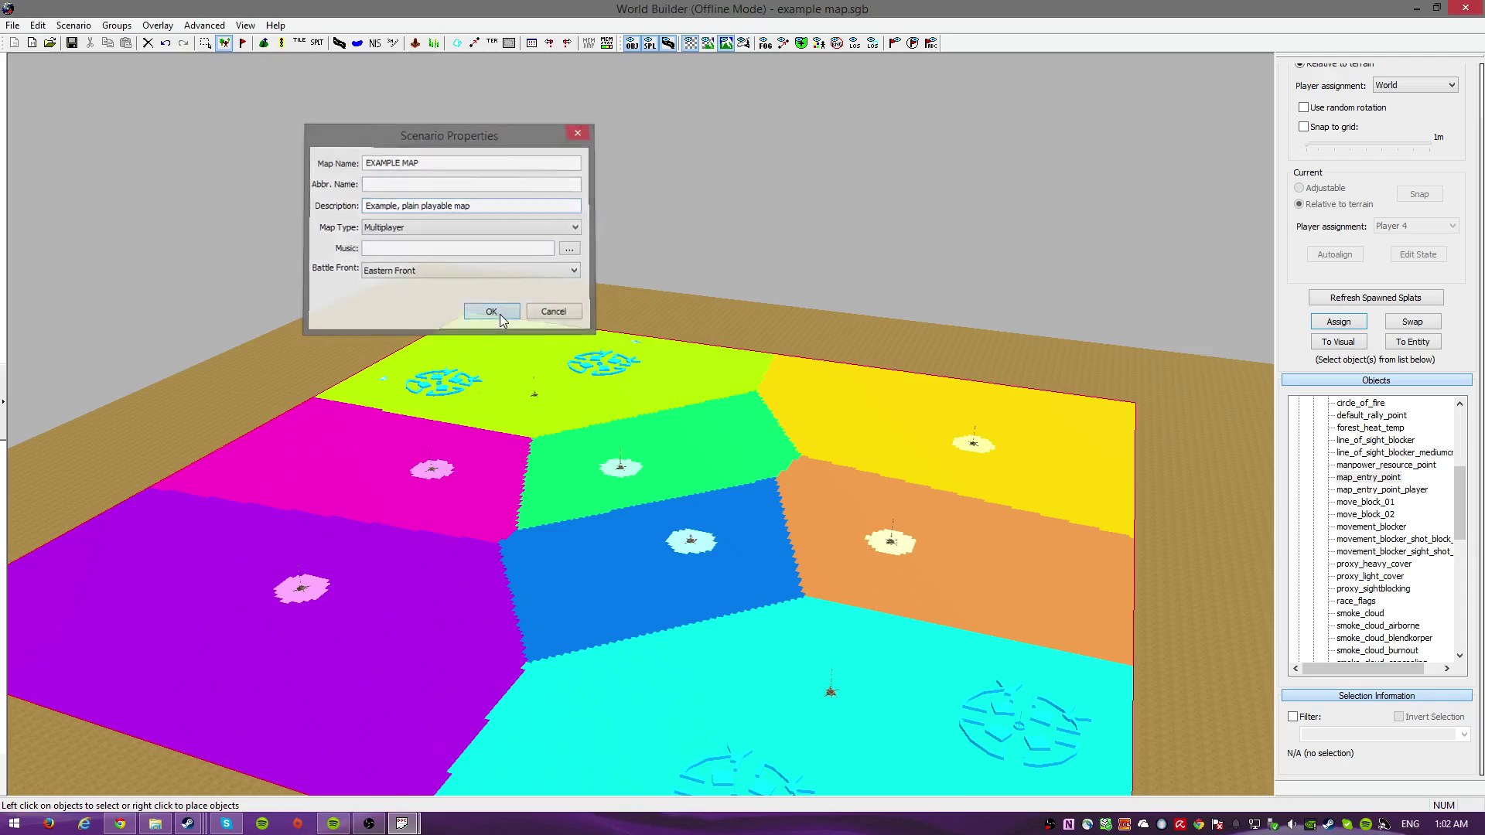
left_click(71, 43)
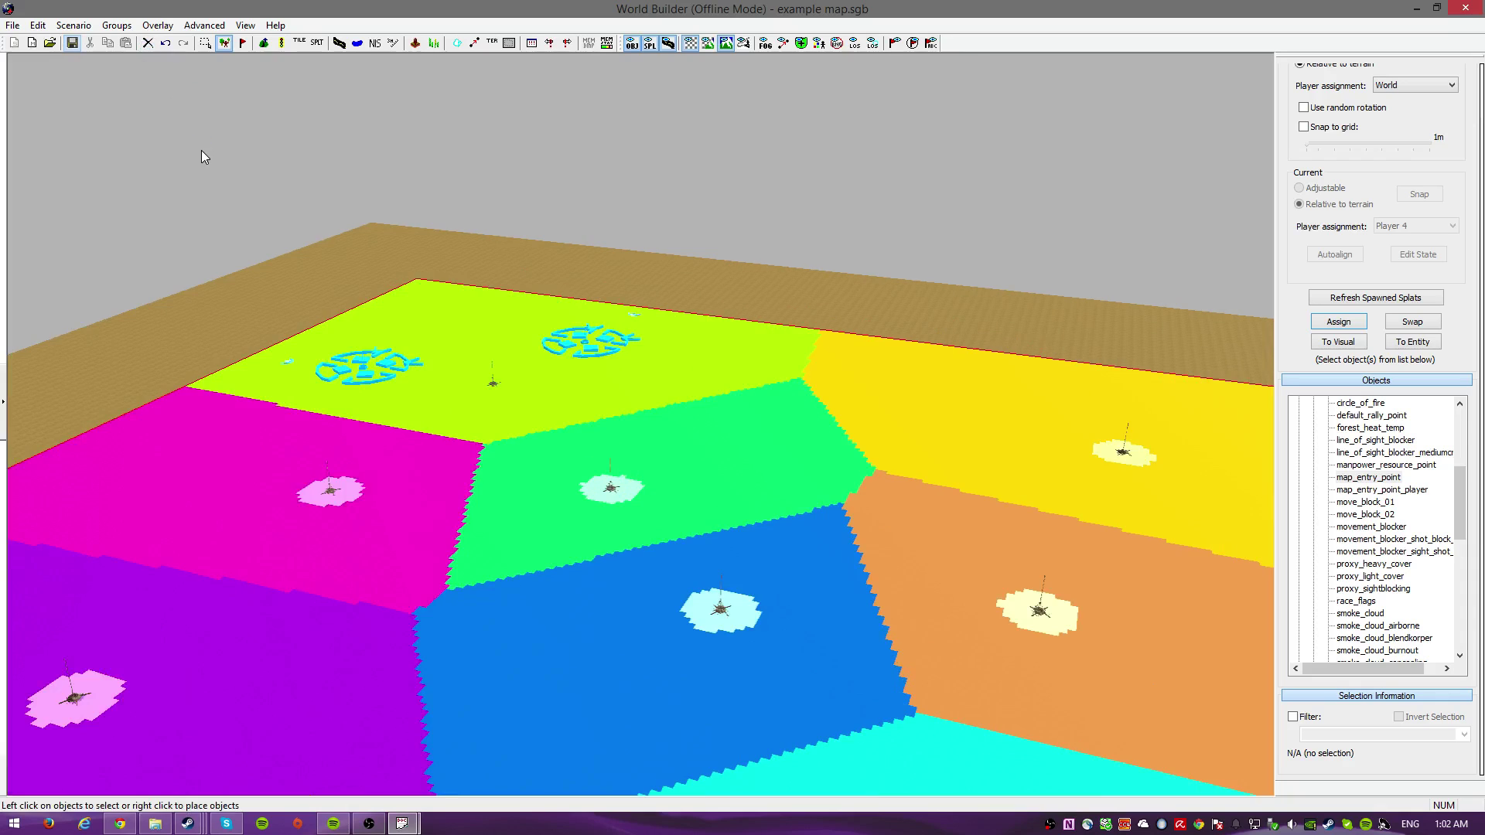
scroll(572, 442, "down", 3)
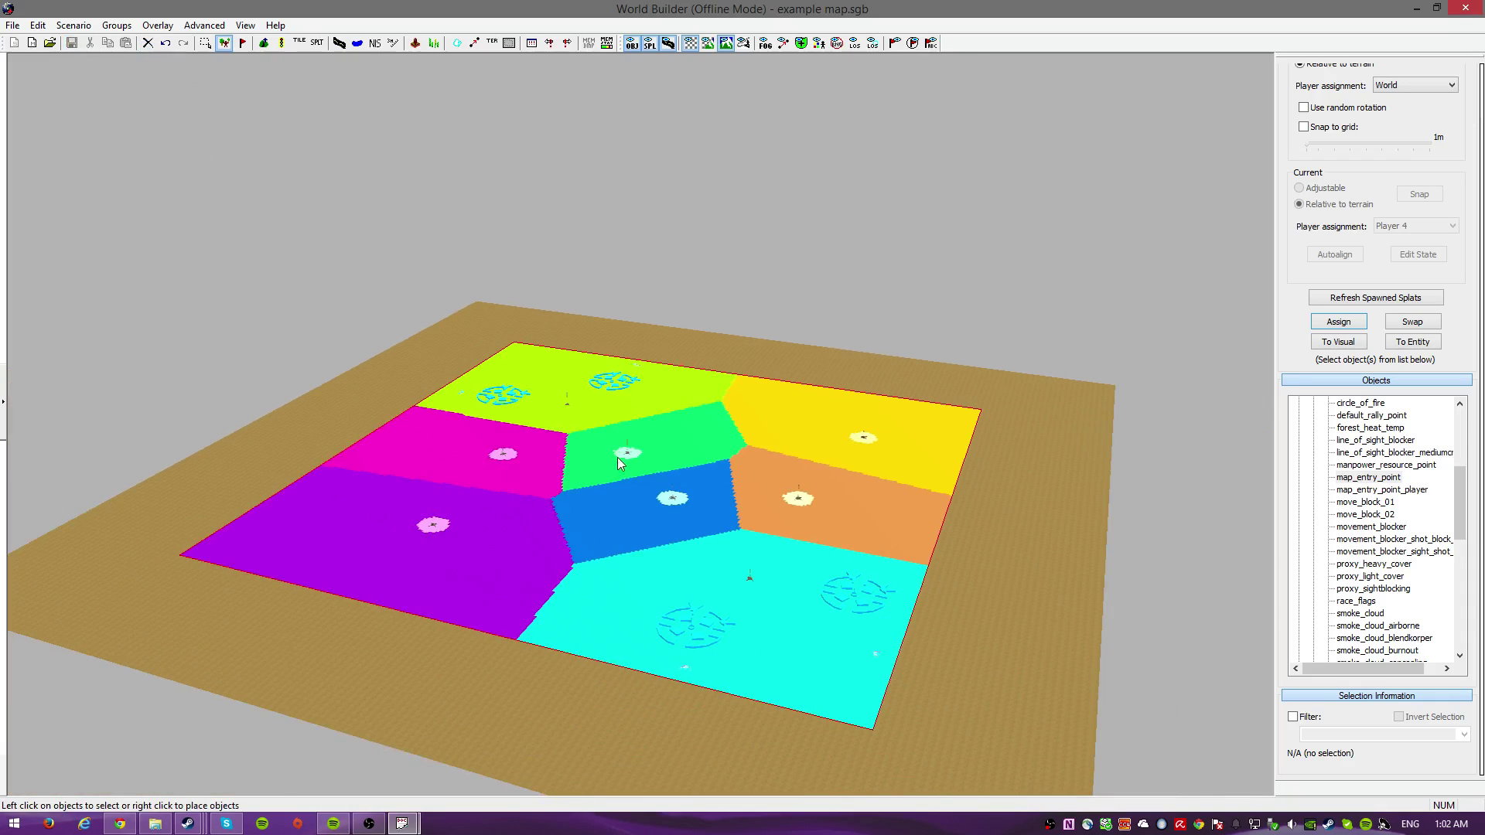
scroll(652, 512, "up", 5)
scroll(674, 572, "down", 8)
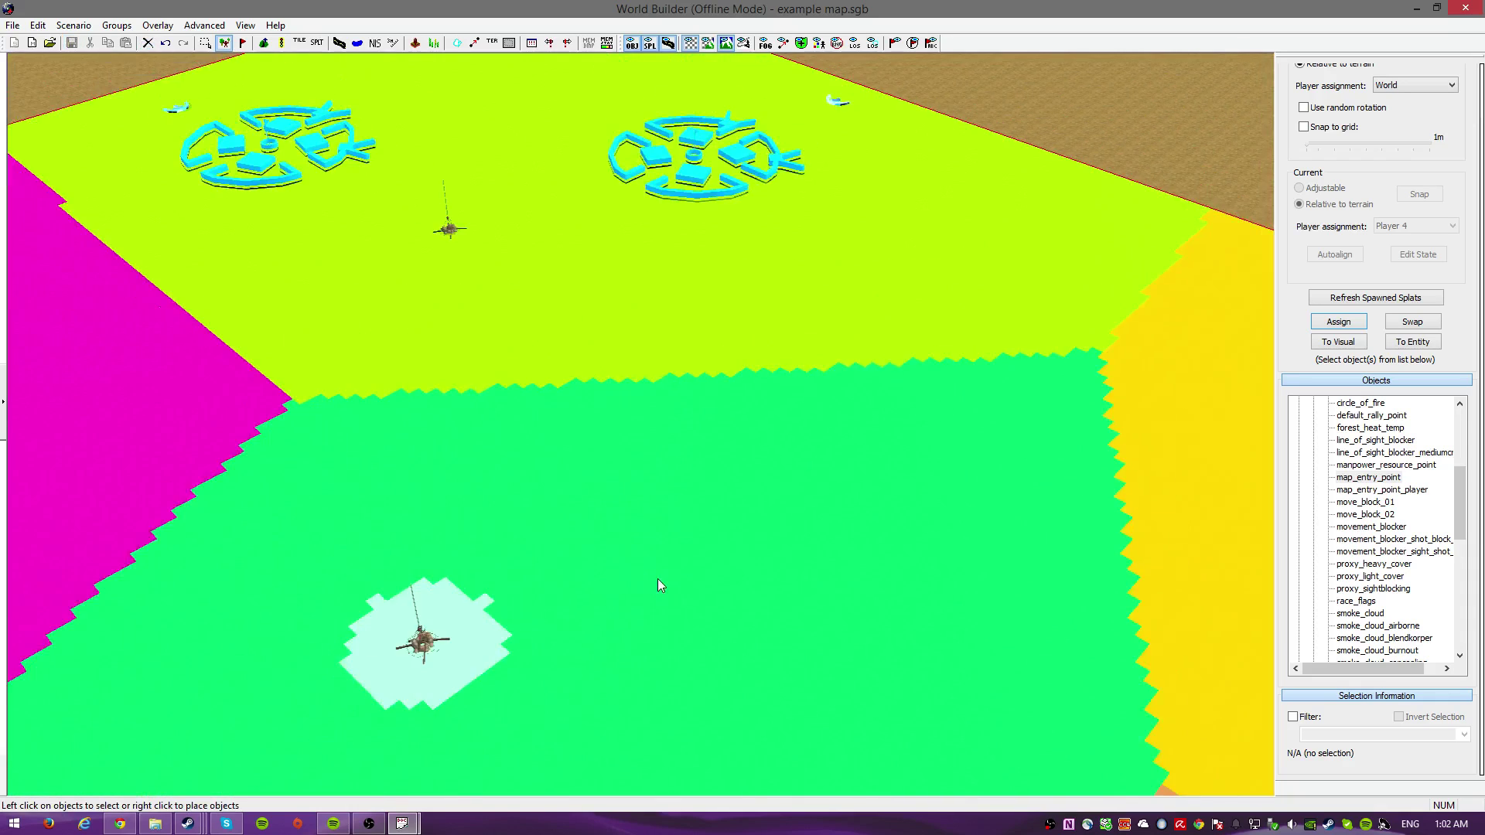
scroll(622, 581, "up", 6)
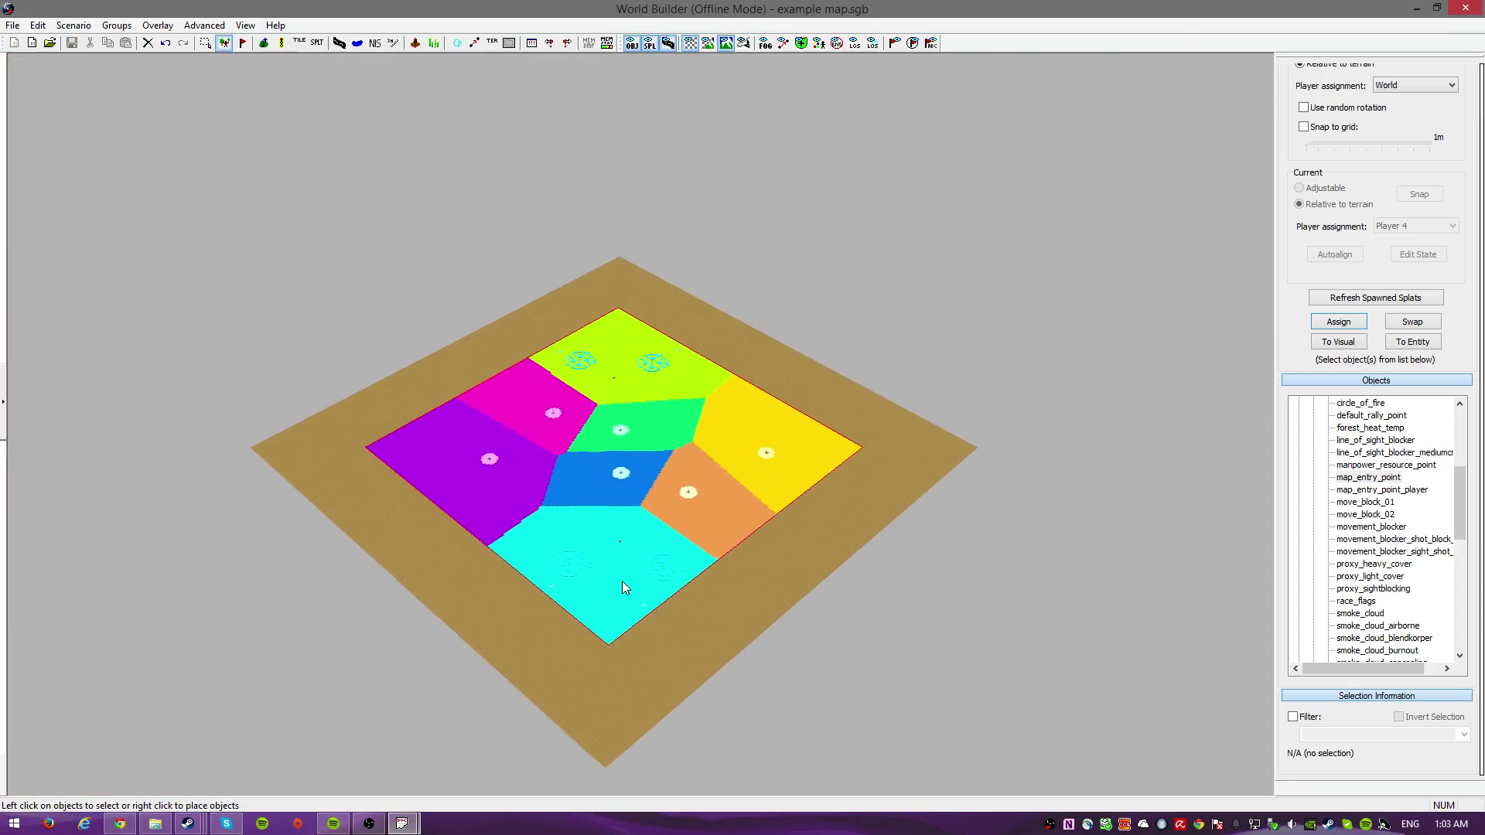
scroll(614, 603, "down", 2)
scroll(602, 578, "down", 8)
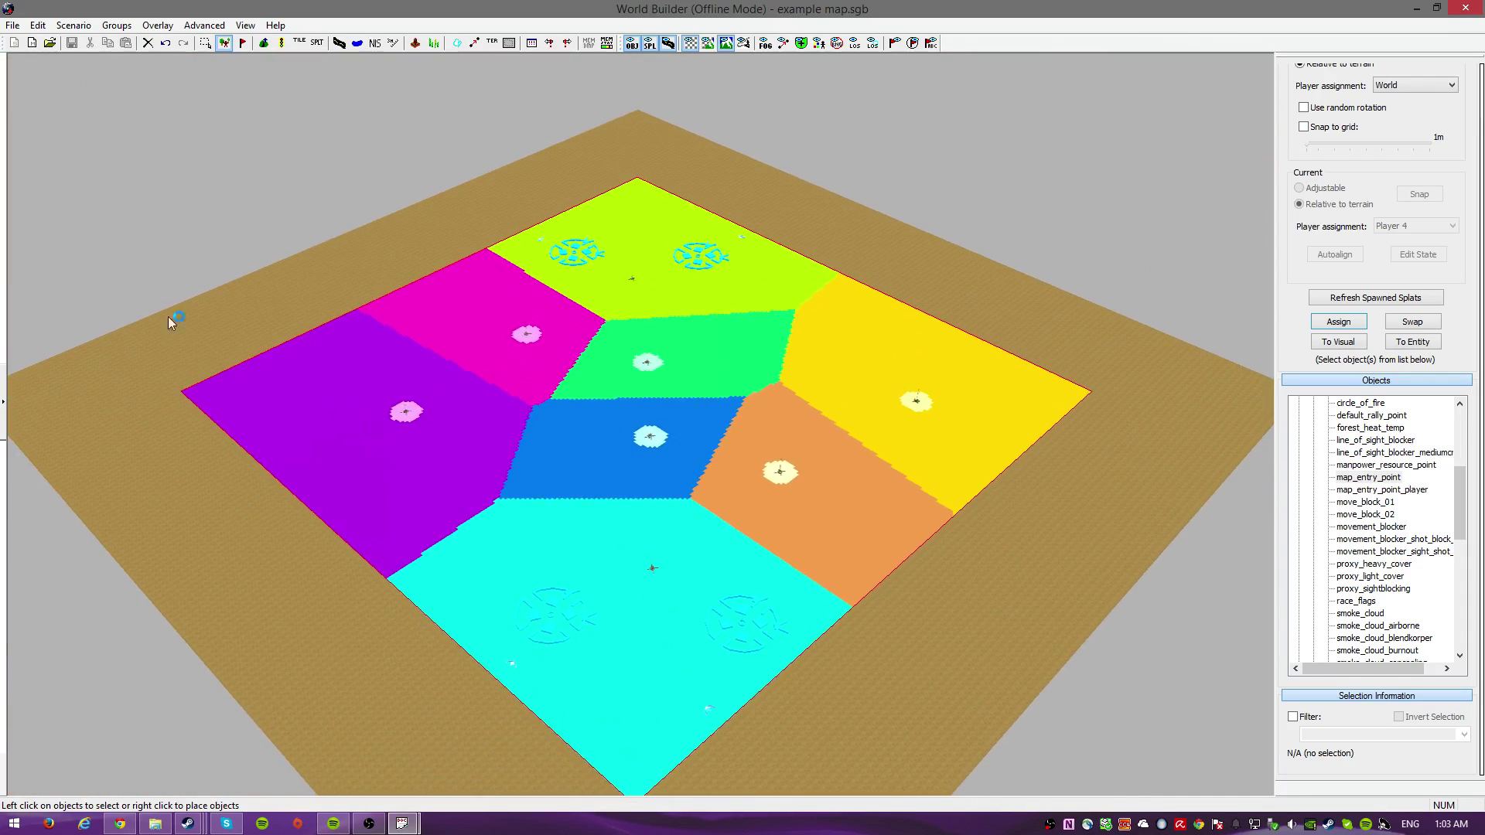
Hide the territory overlay and export the scenario as the package example map.sga.
left_click(13, 26)
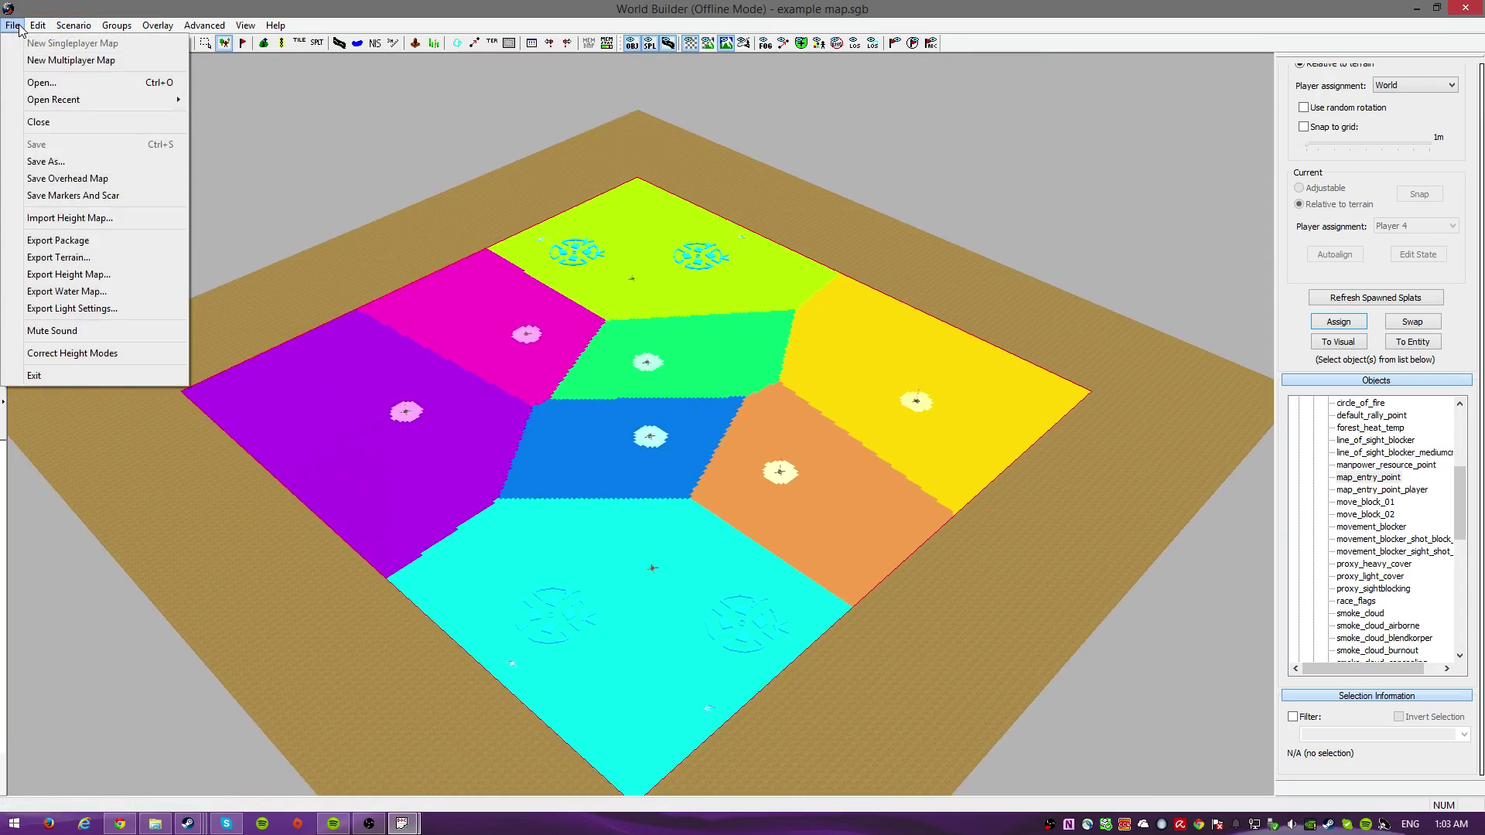
left_click(176, 45)
left_click(9, 26)
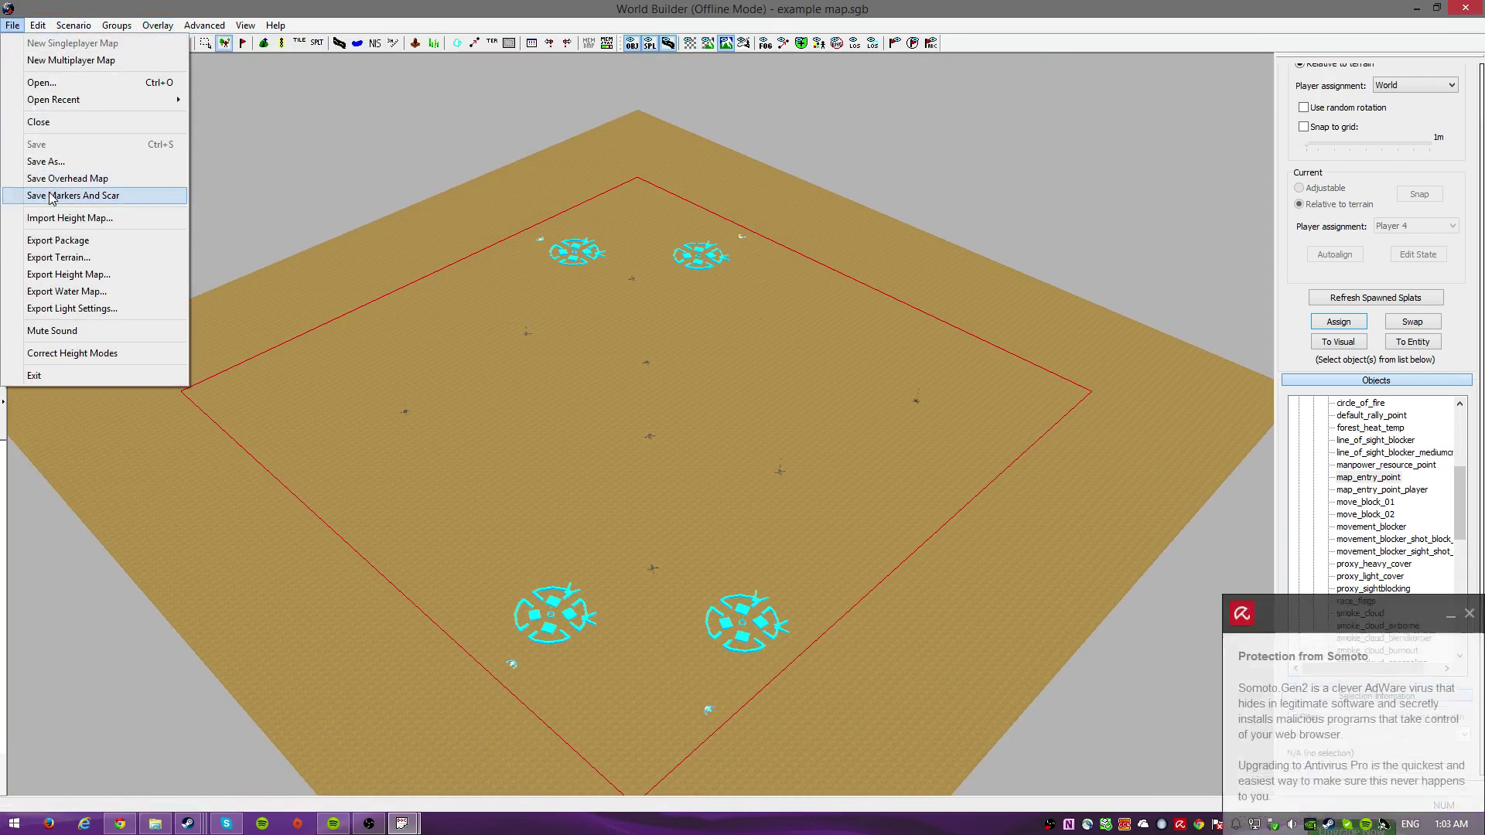
left_click(1468, 552)
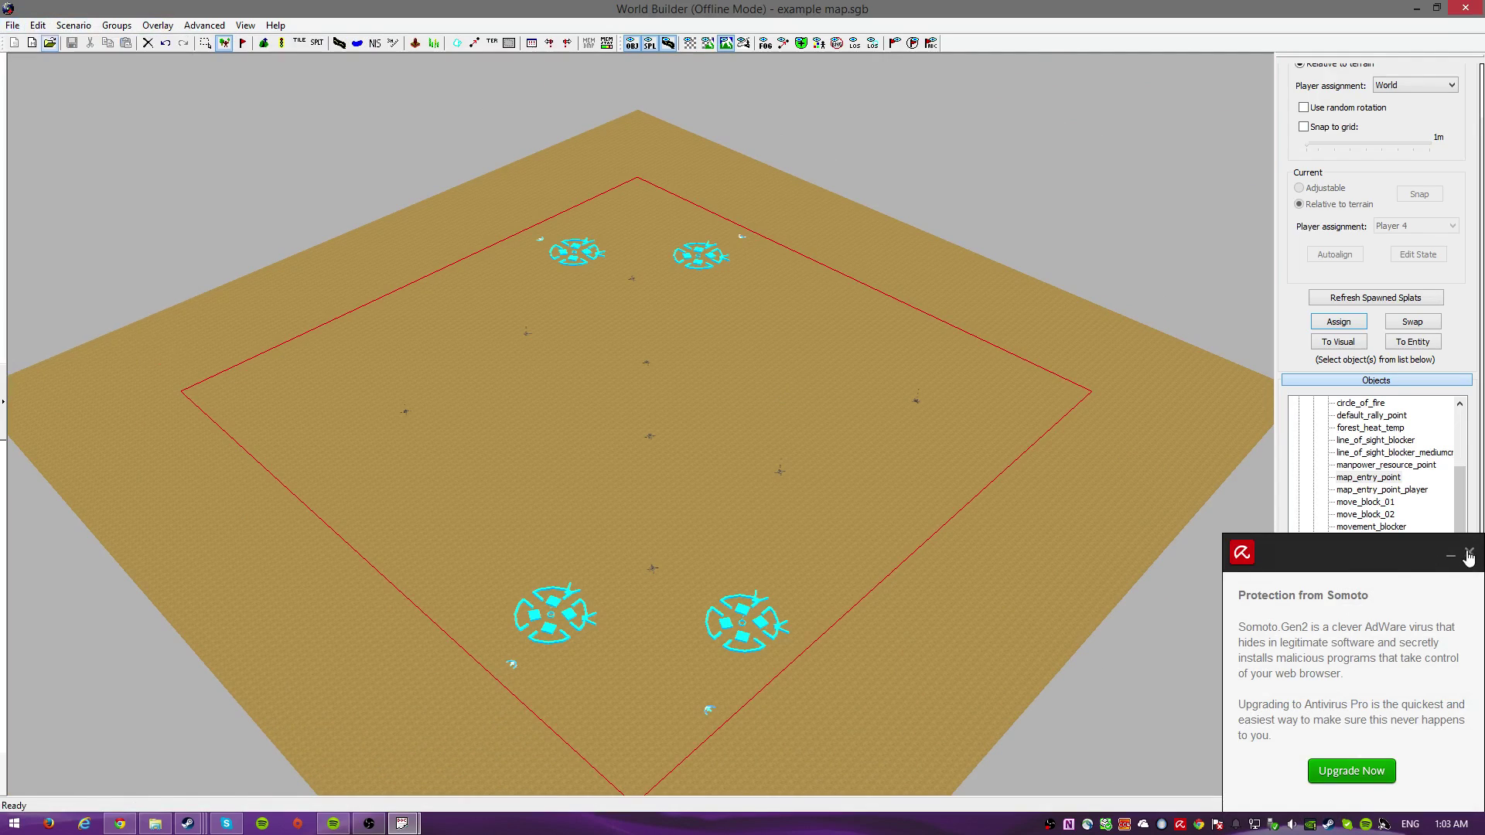
left_click(1469, 552)
left_click(12, 25)
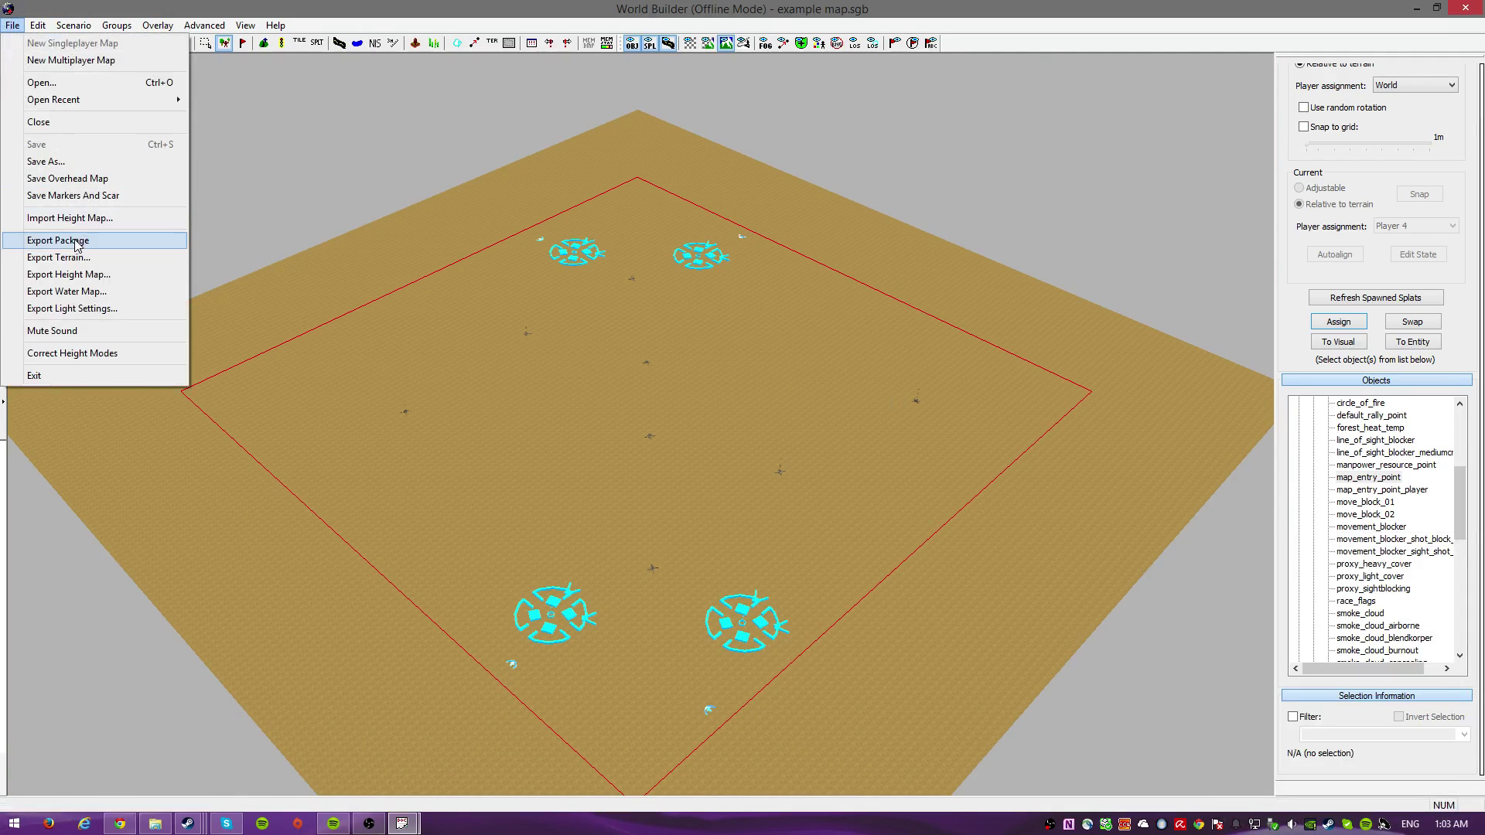
left_click(77, 239)
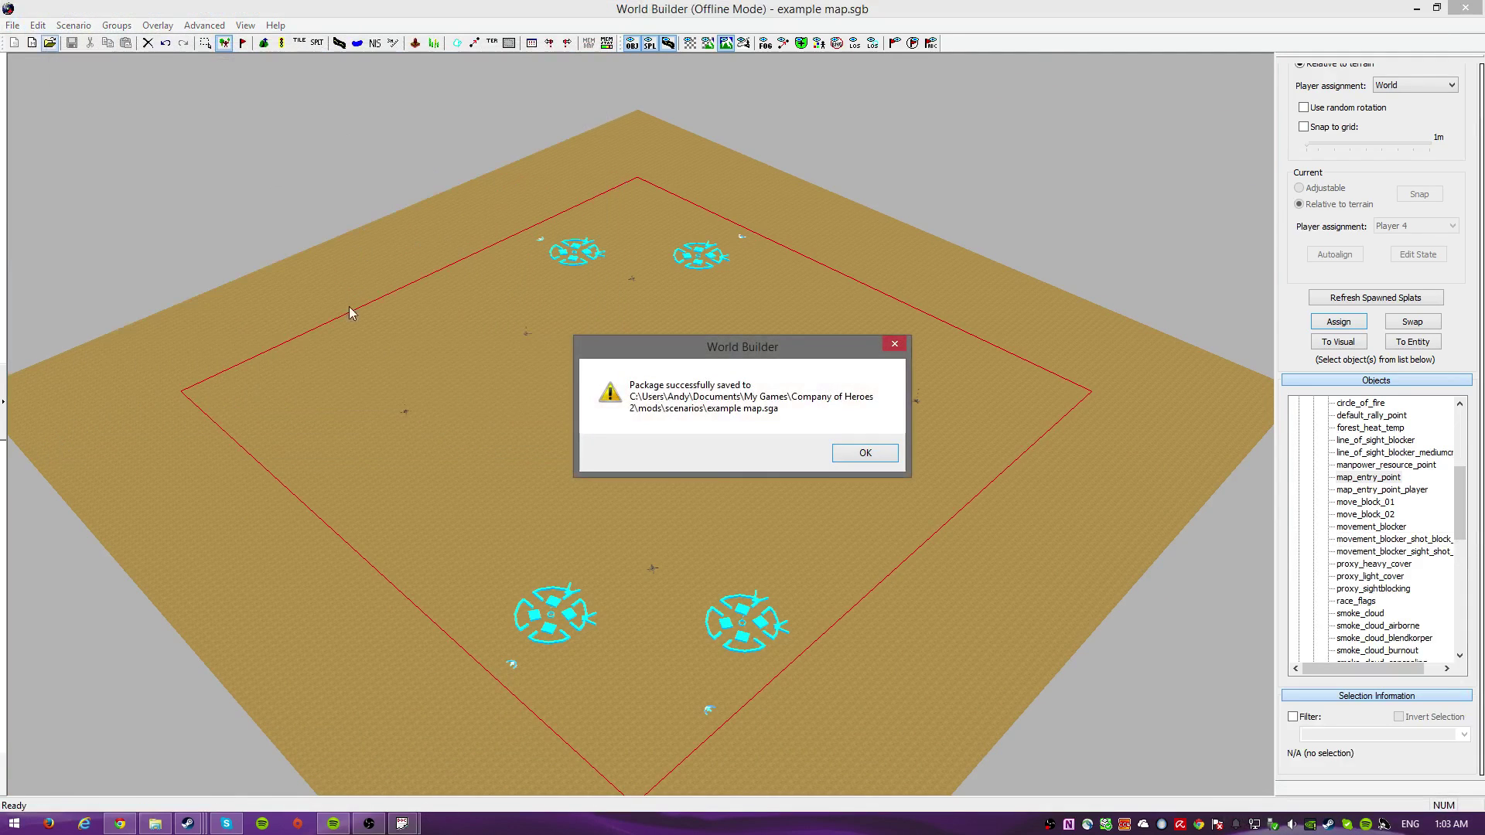
left_click(866, 454)
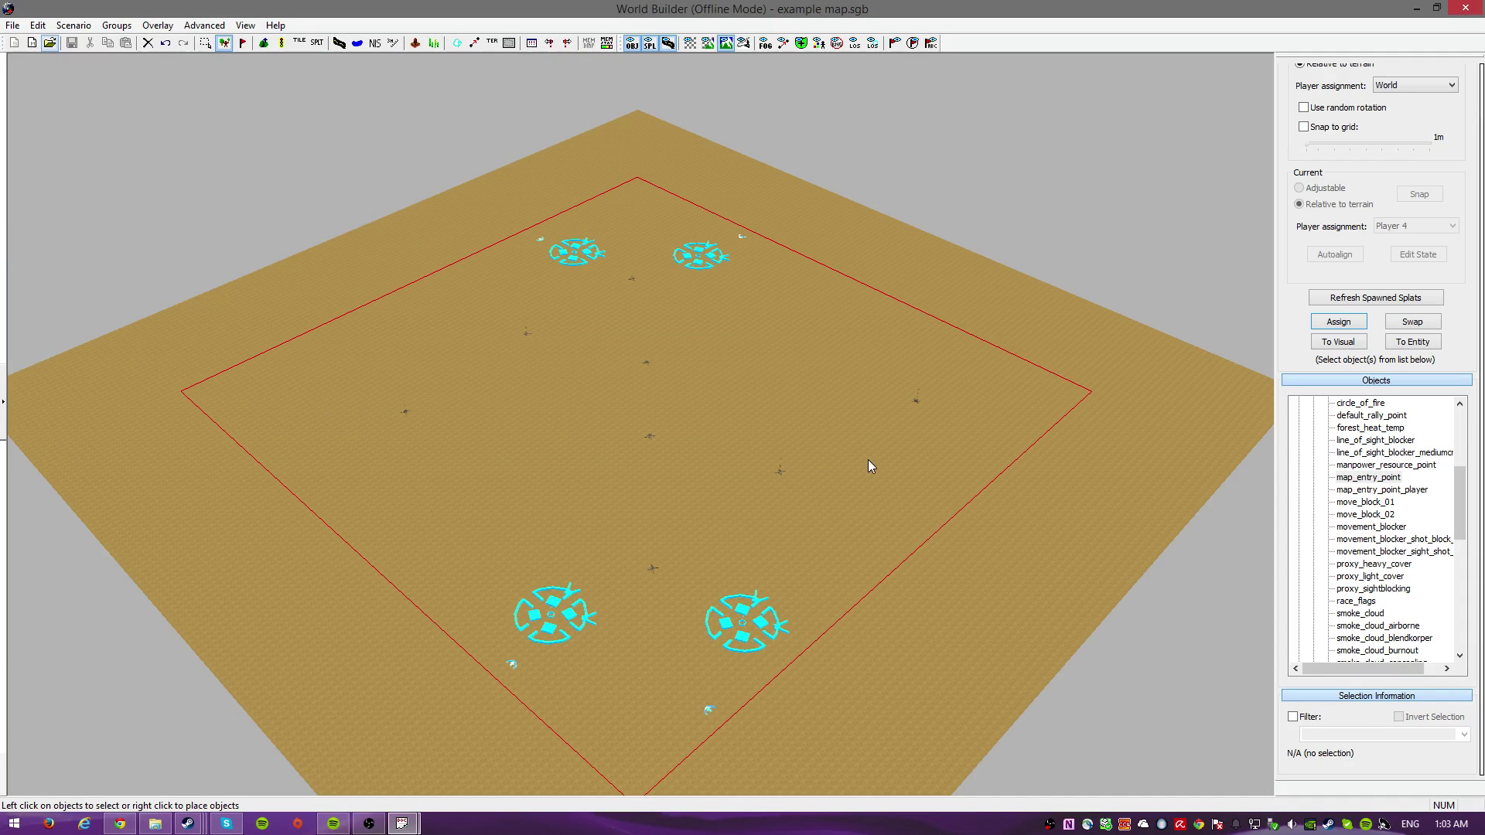
scroll(731, 502, "up", 3)
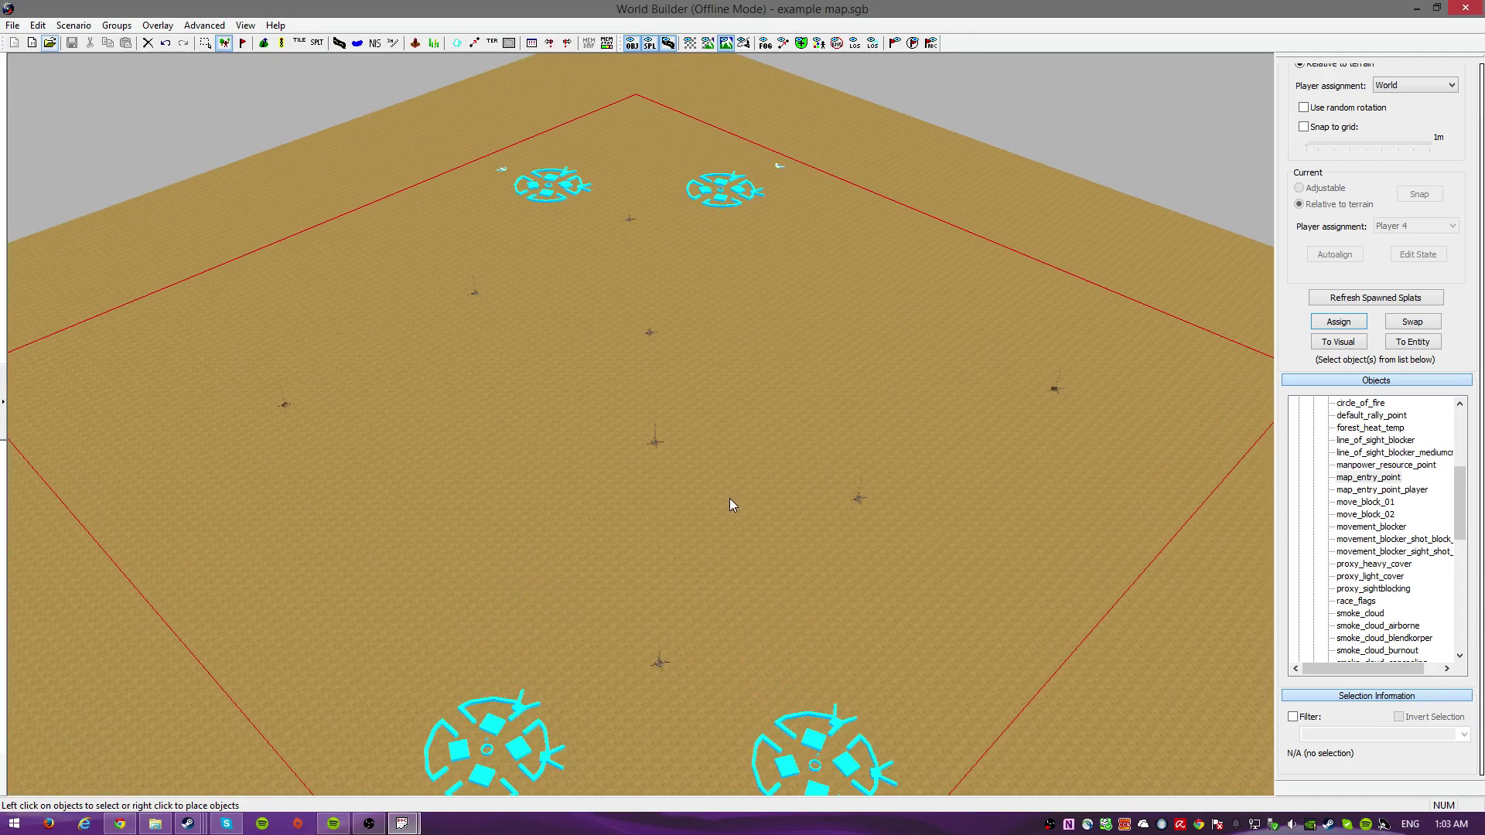
scroll(730, 499, "down", 2)
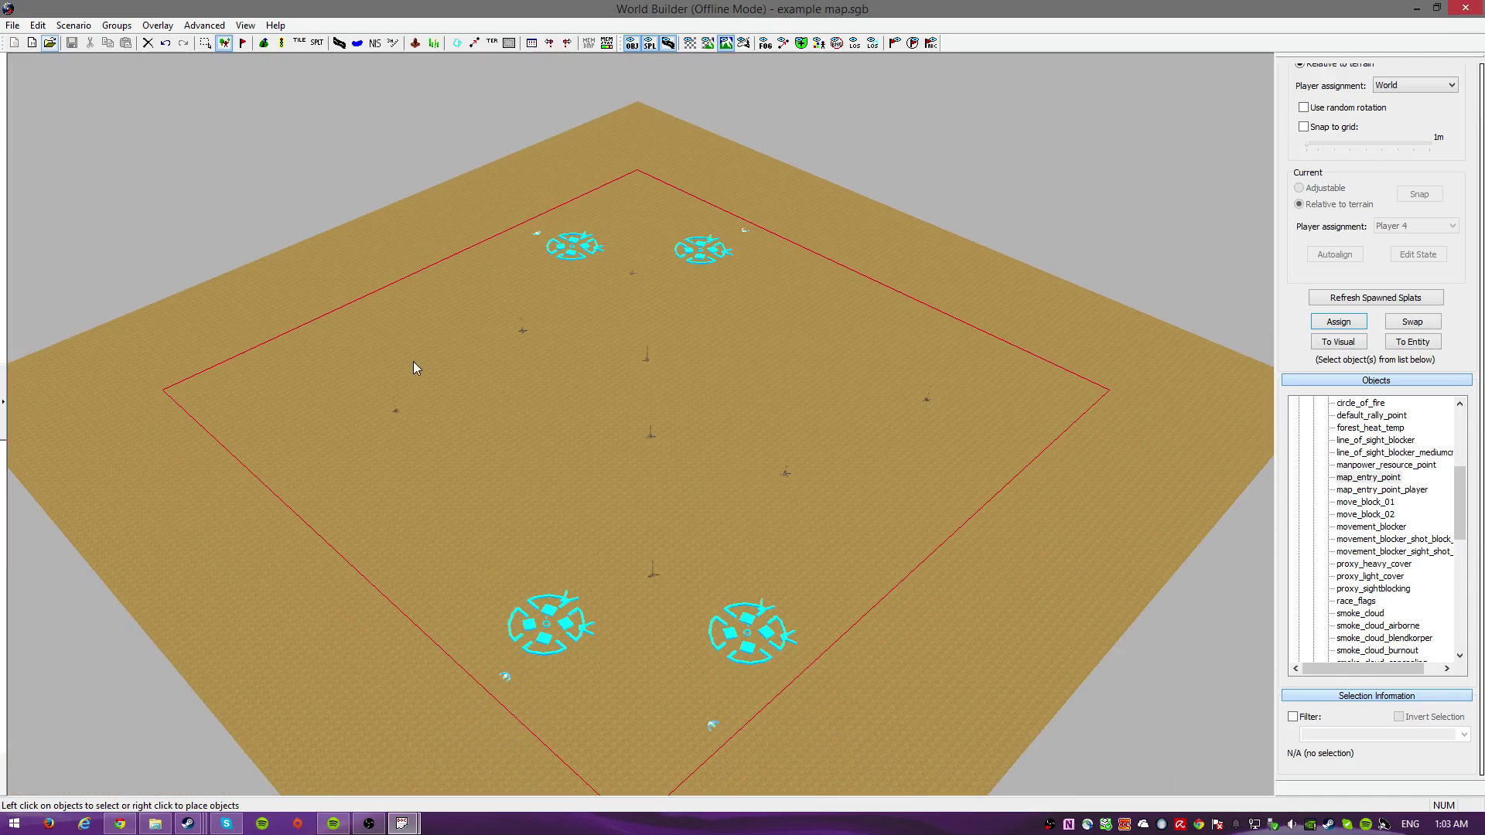
left_click(49, 44)
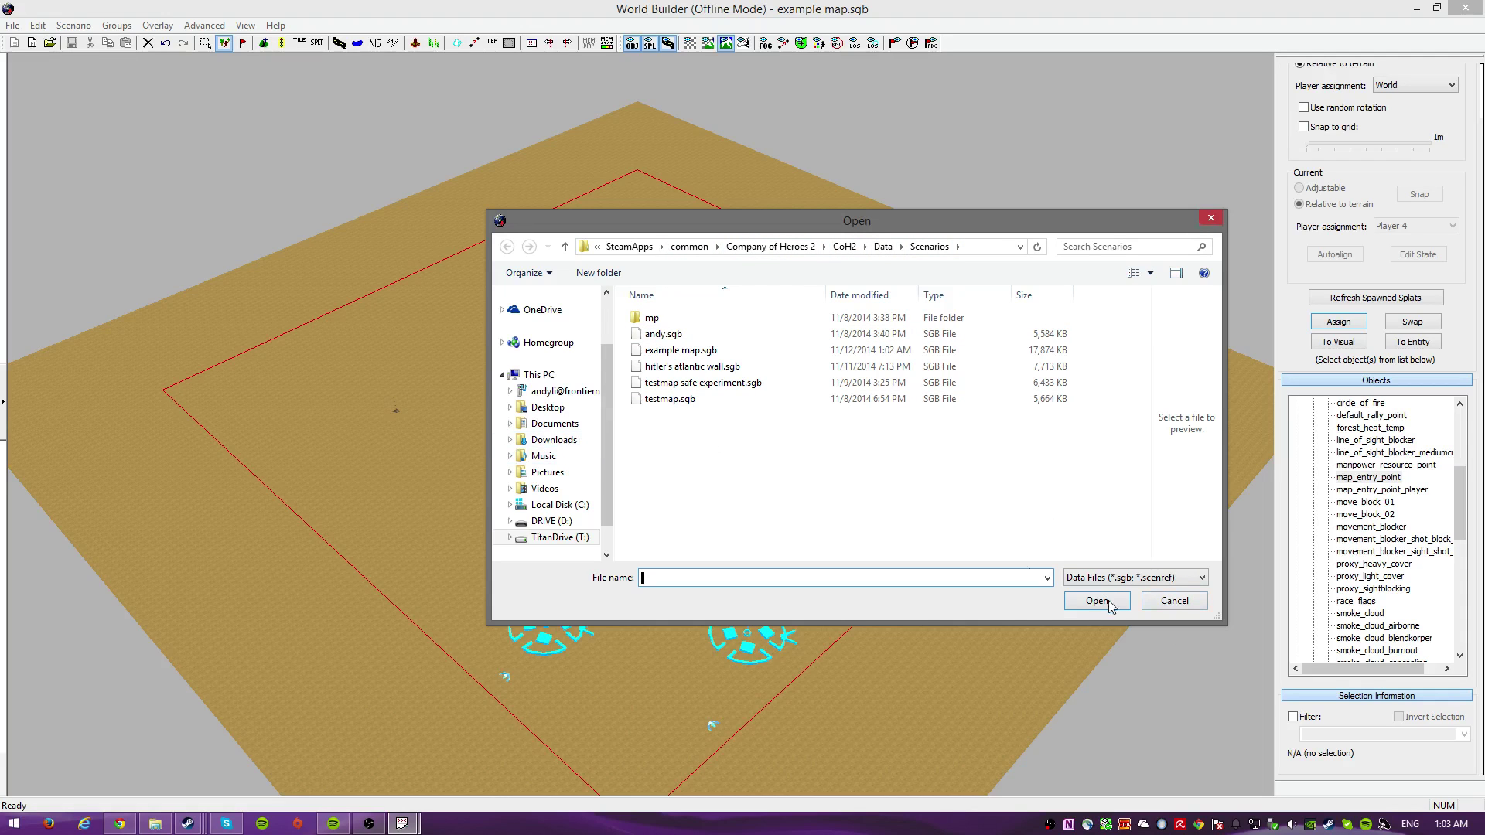
left_click(1172, 600)
Orbit, zoom and pan to frame the red-bordered map with all four starting bases visible.
scroll(716, 572, "up", 5)
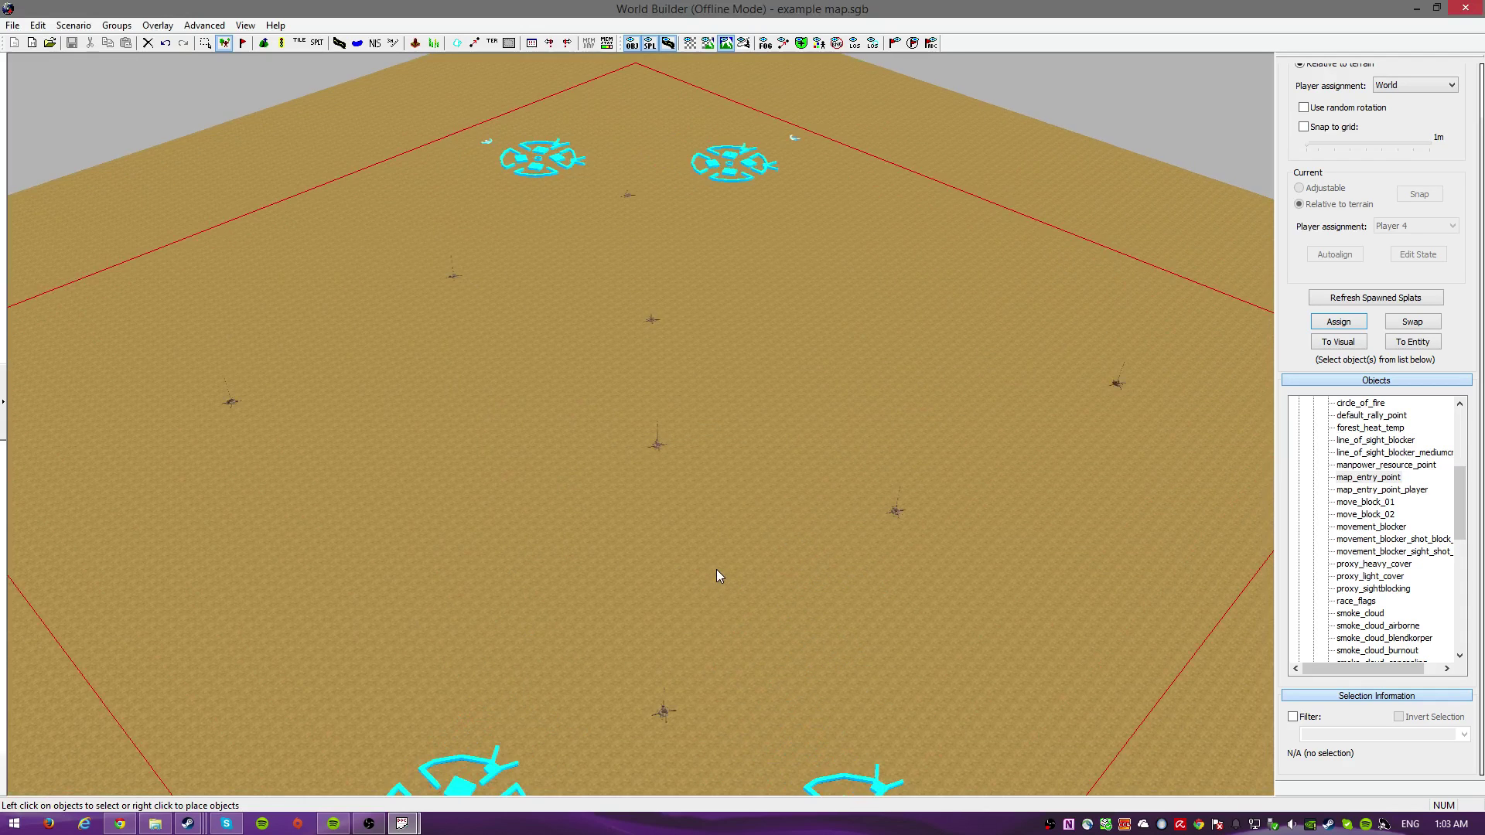
scroll(716, 572, "down", 6)
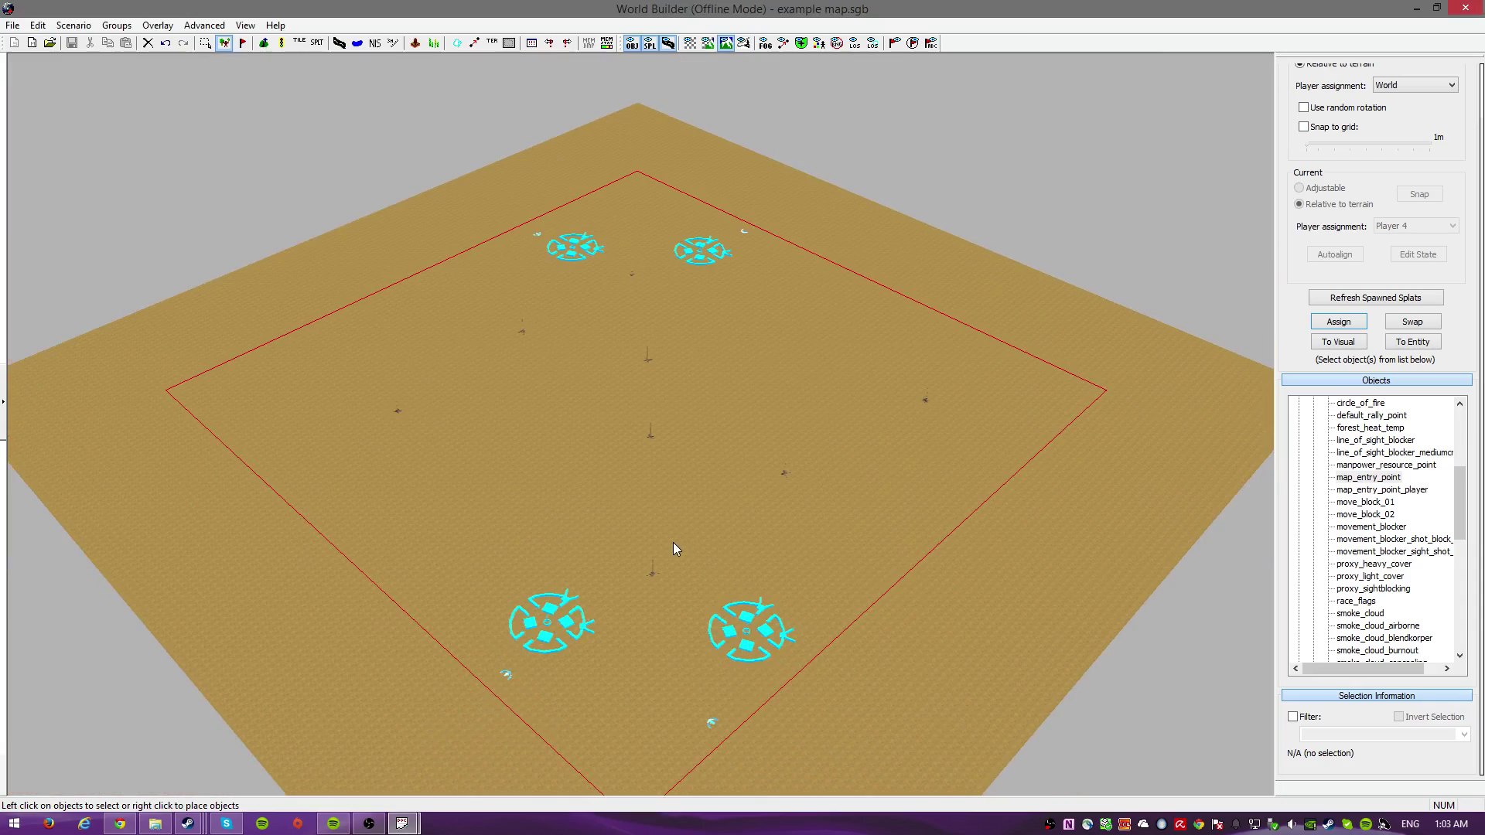
scroll(646, 532, "up", 2)
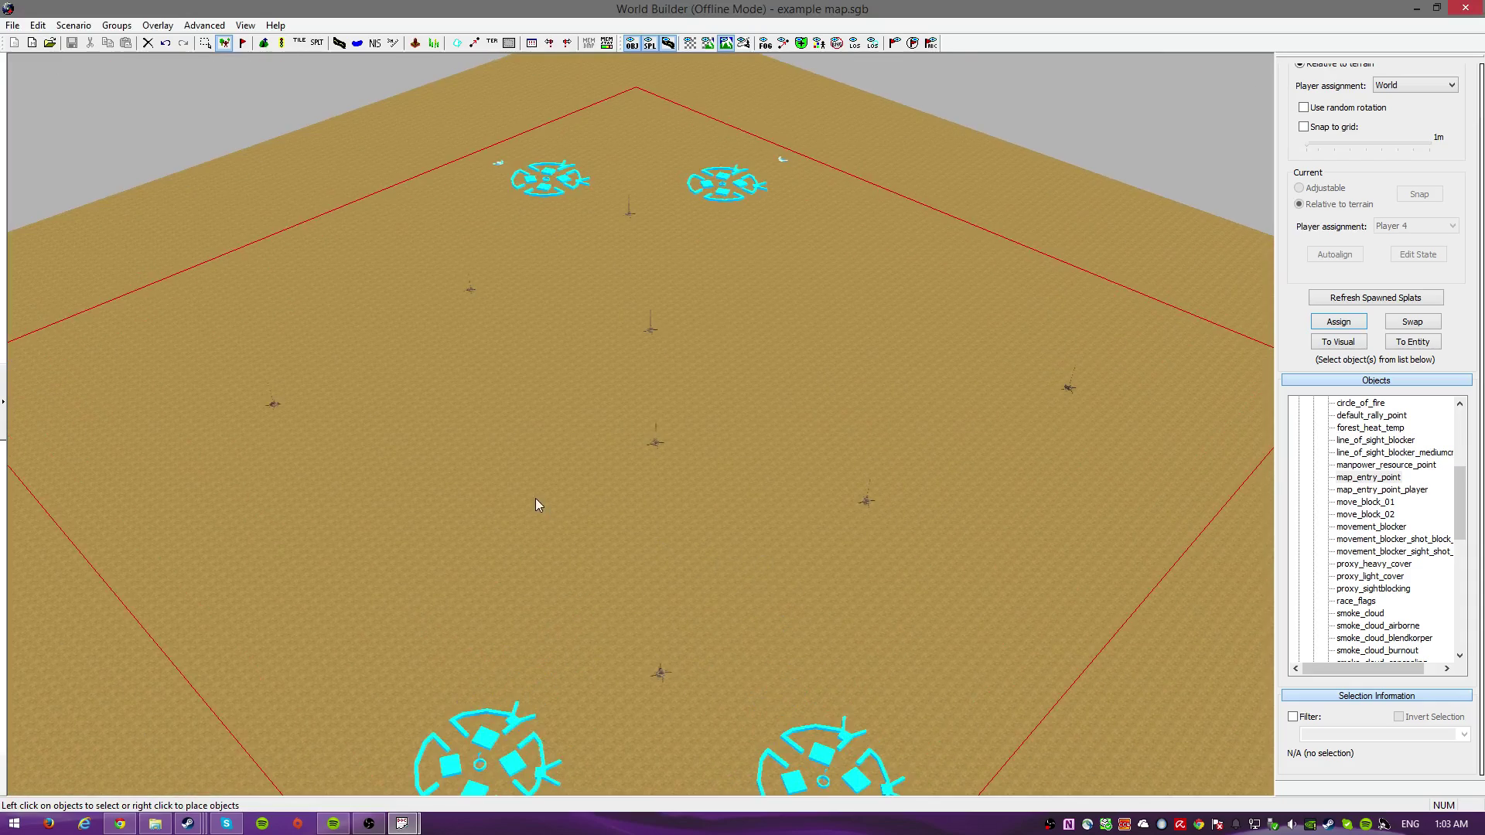
scroll(619, 512, "up", 3)
middle_click_drag(809, 477, 1214, 545)
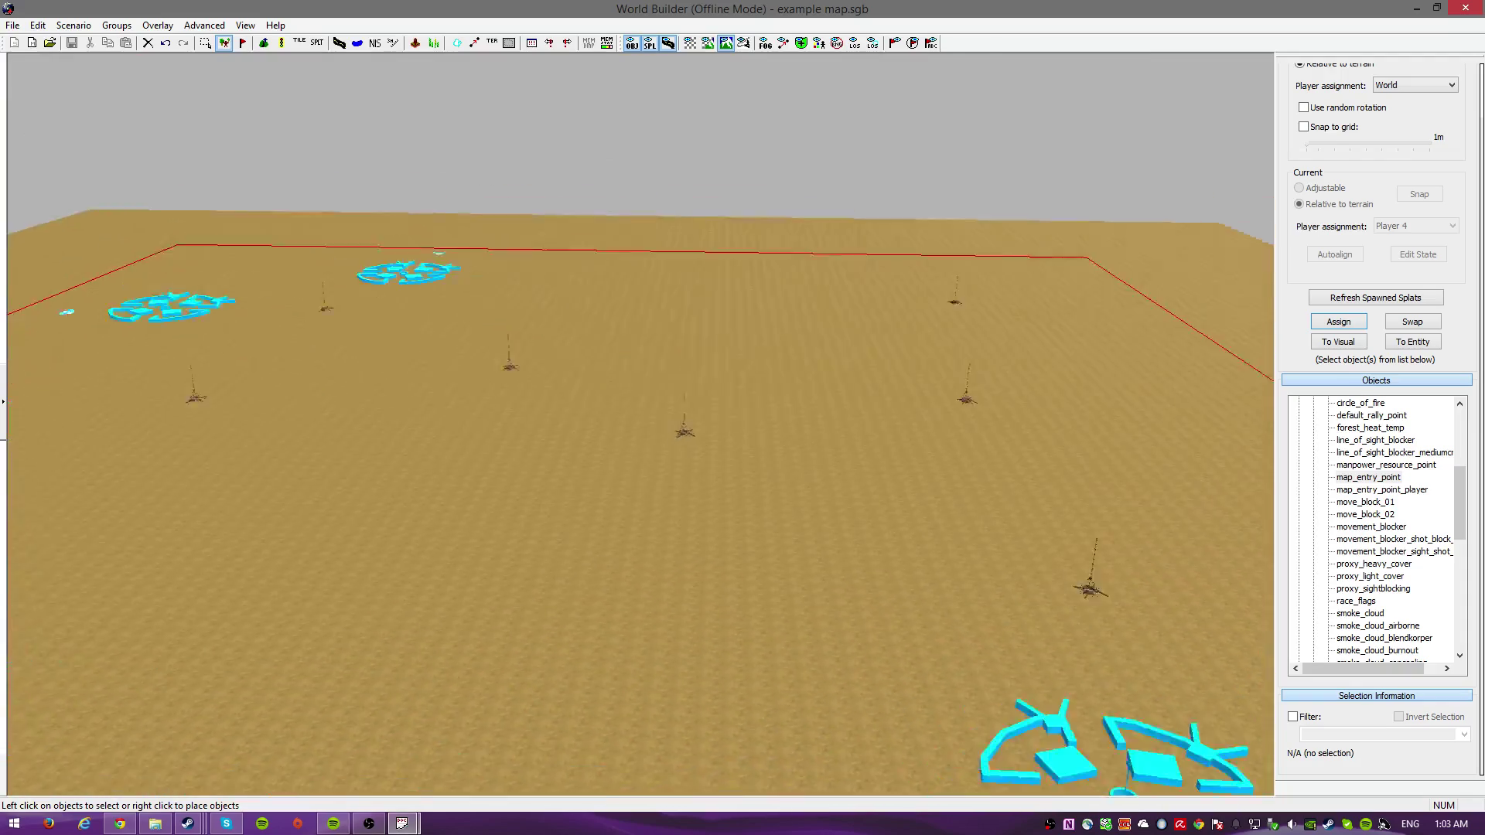
middle_click_drag(619, 492, 665, 499)
scroll(740, 497, "down", 4)
scroll(739, 516, "up", 4)
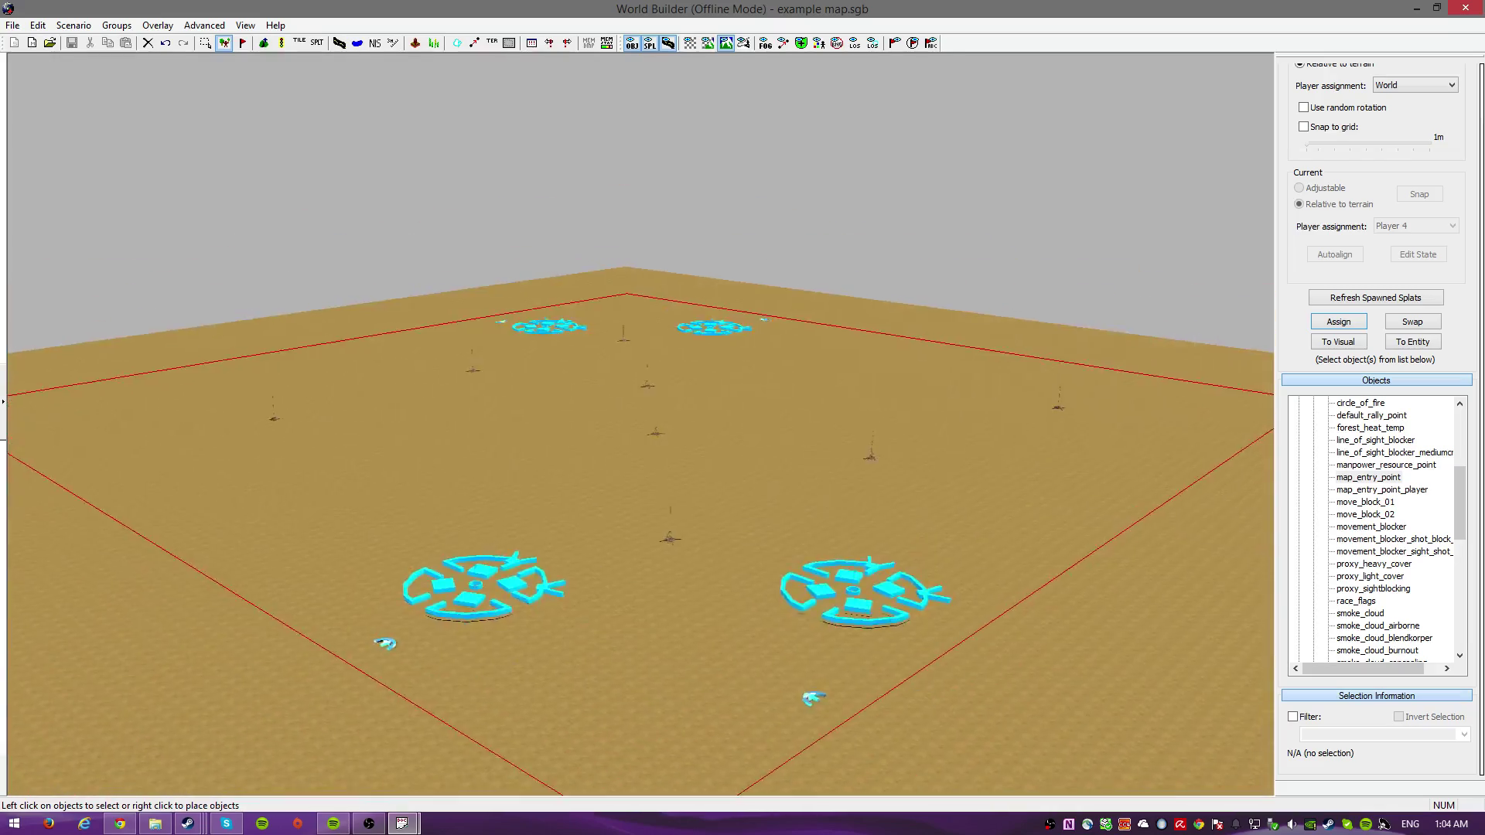
middle_click_drag(1043, 510, 1136, 510)
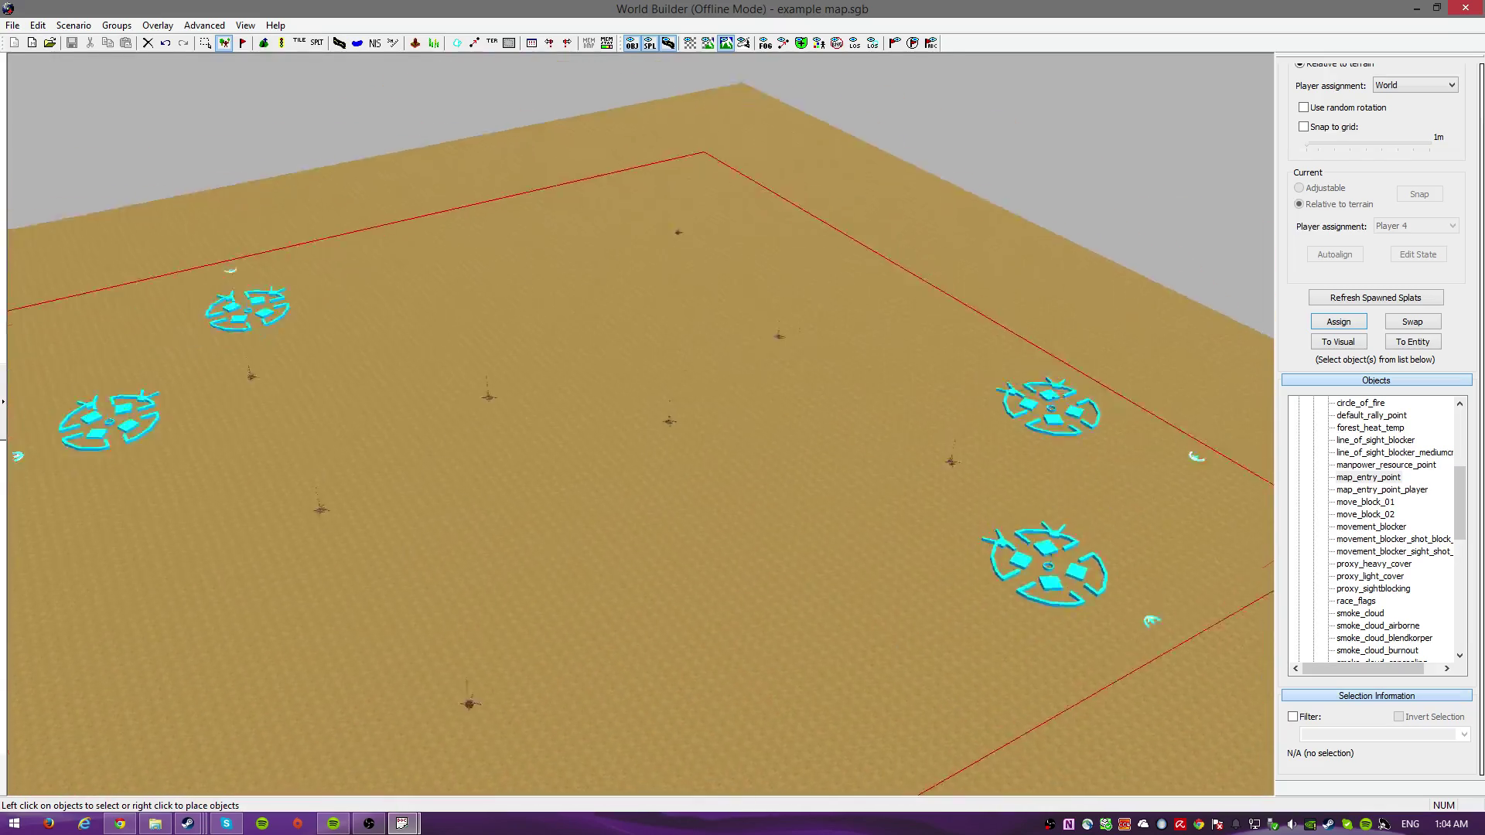
middle_click_drag(696, 518, 787, 522)
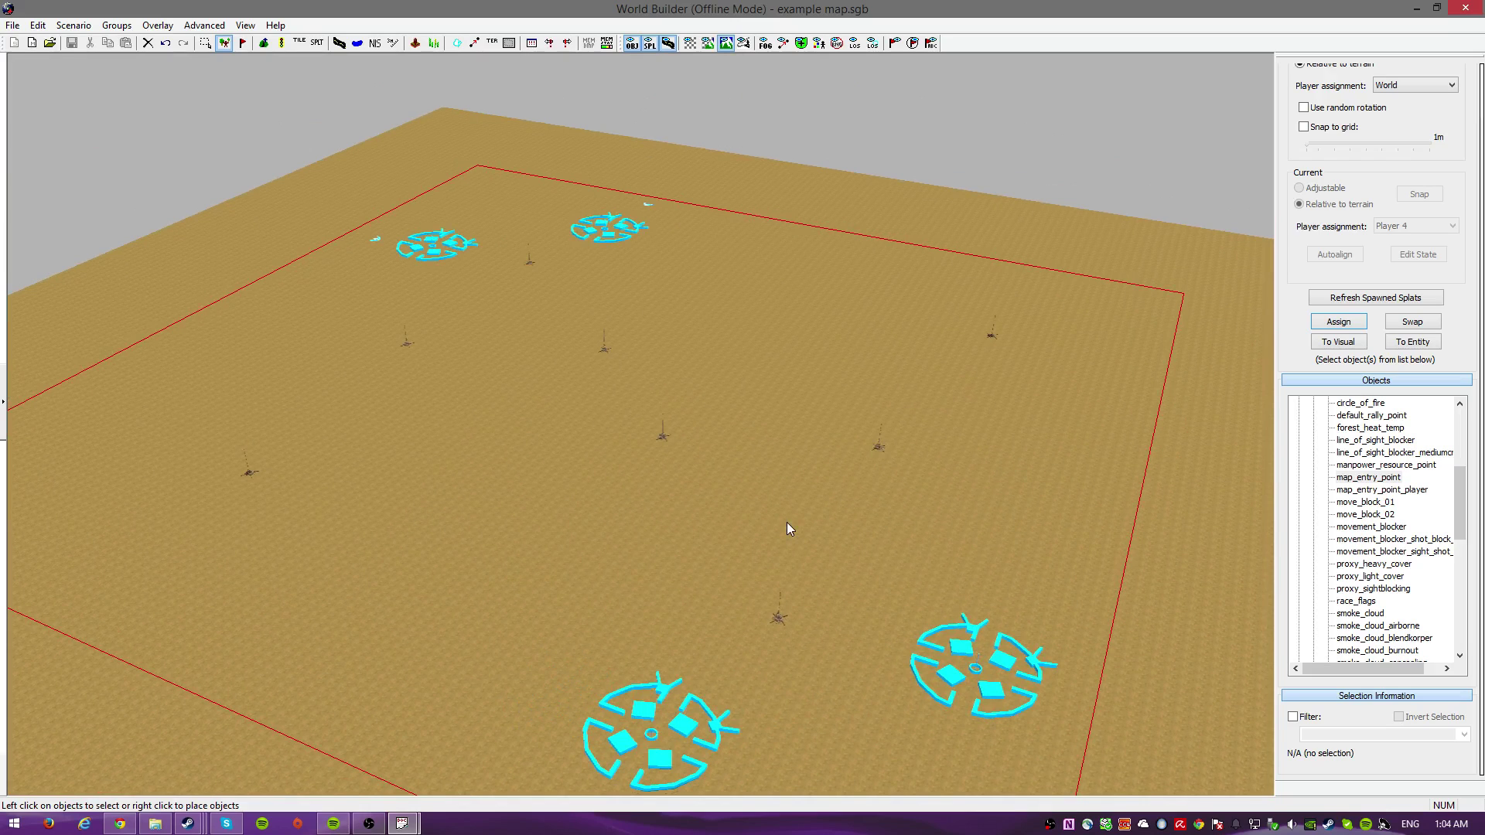
scroll(790, 526, "down", 2)
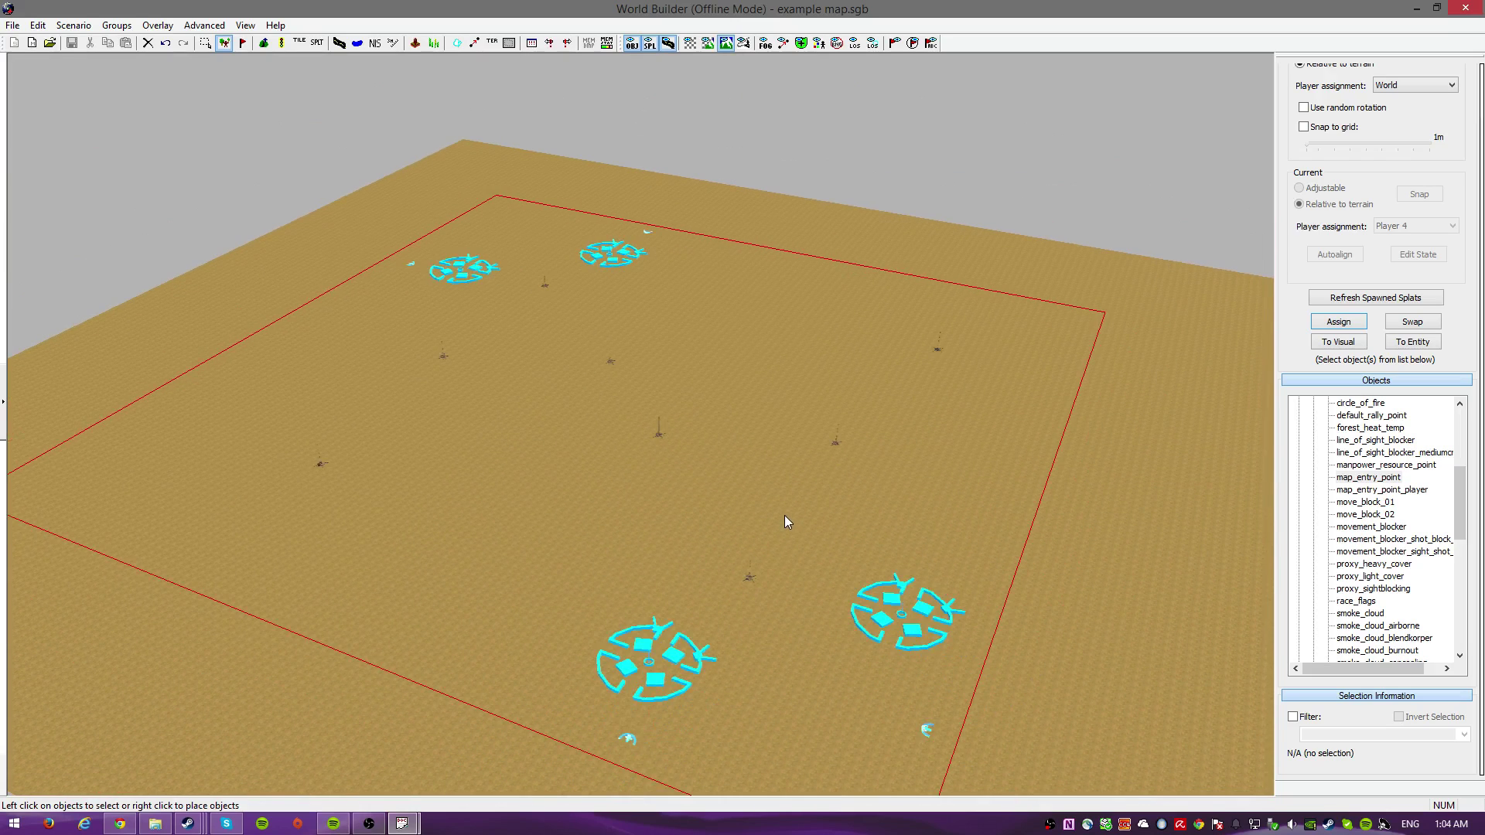
scroll(782, 517, "up", 1)
middle_click_drag(781, 517, 758, 495)
middle_click_drag(789, 545, 821, 610)
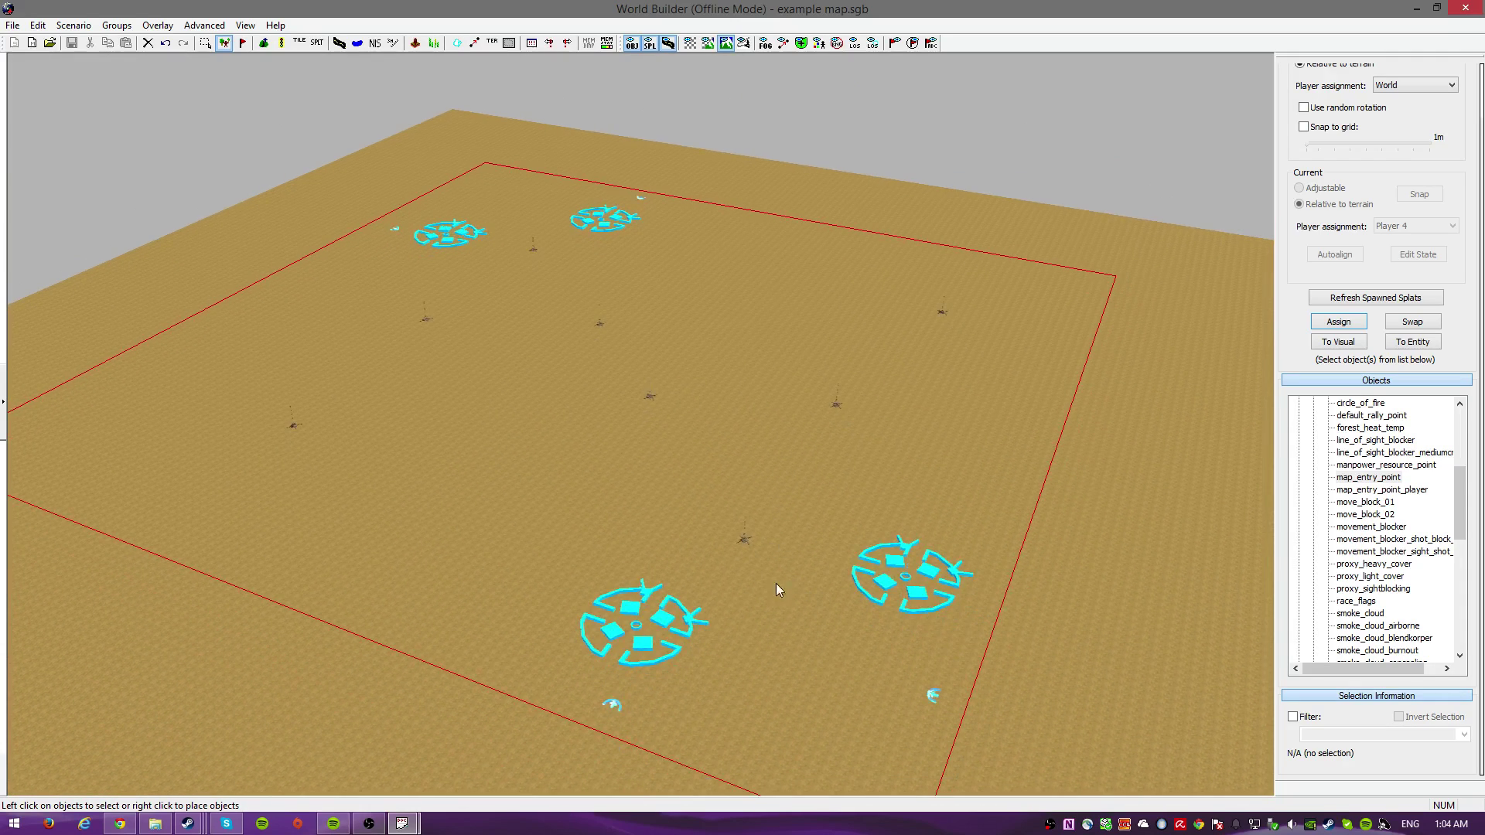
left_click(73, 25)
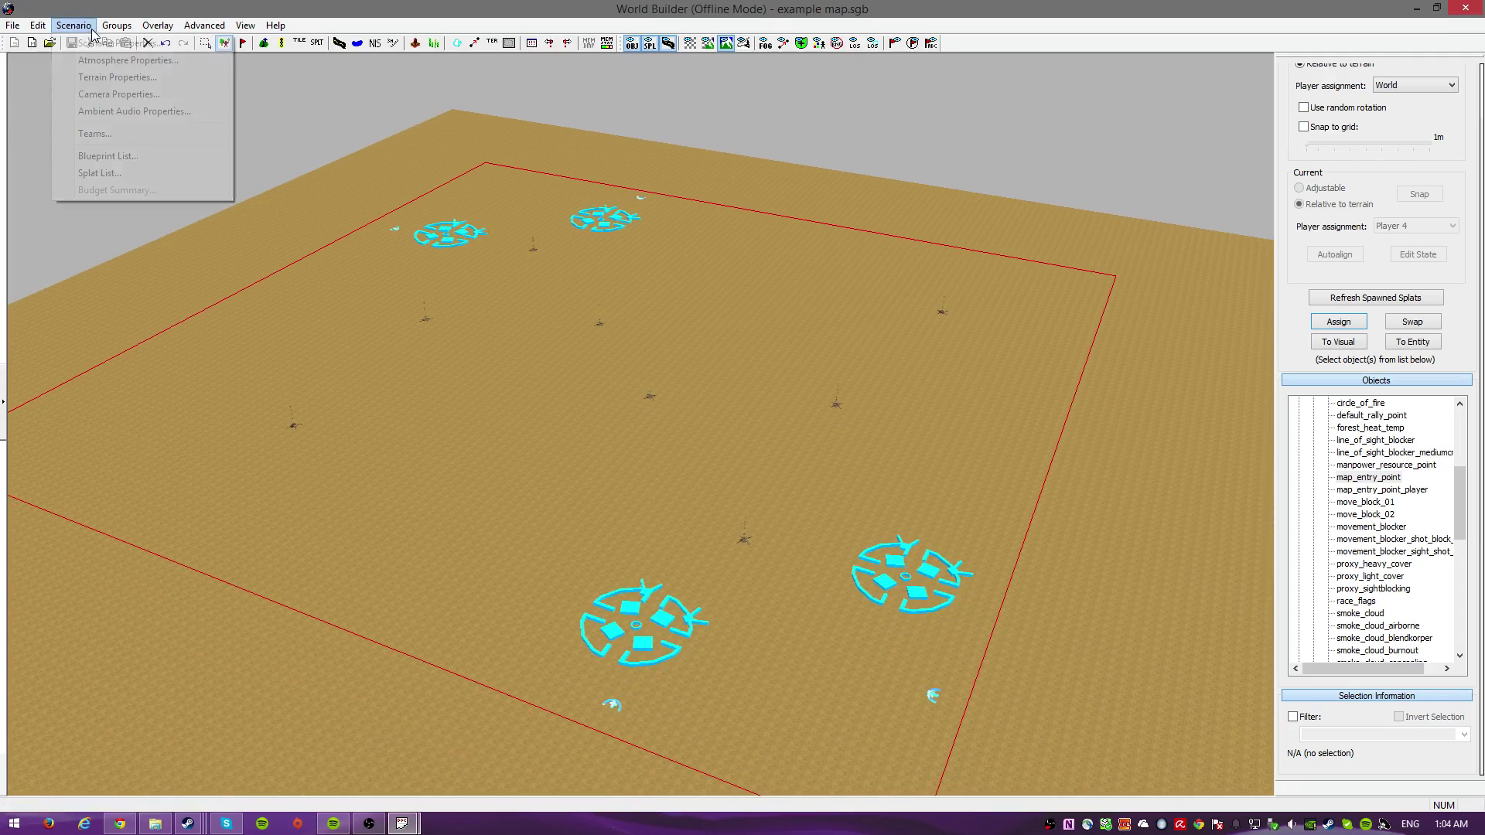
In the Teams dialog, set 1001 and 1005 to team 1 and 1002 and 1006 to team 2.
left_click(93, 136)
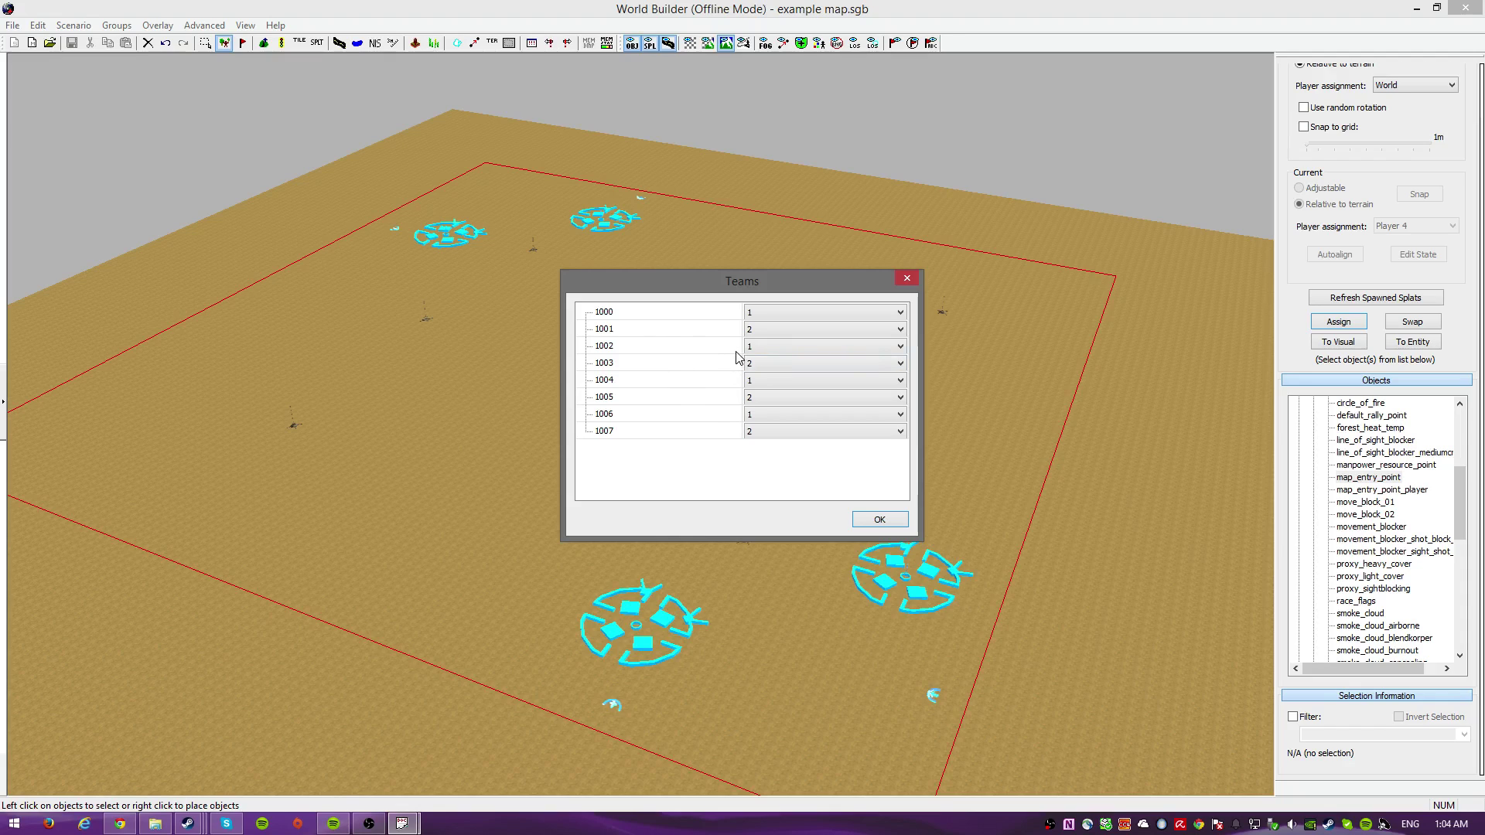
left_click(750, 331)
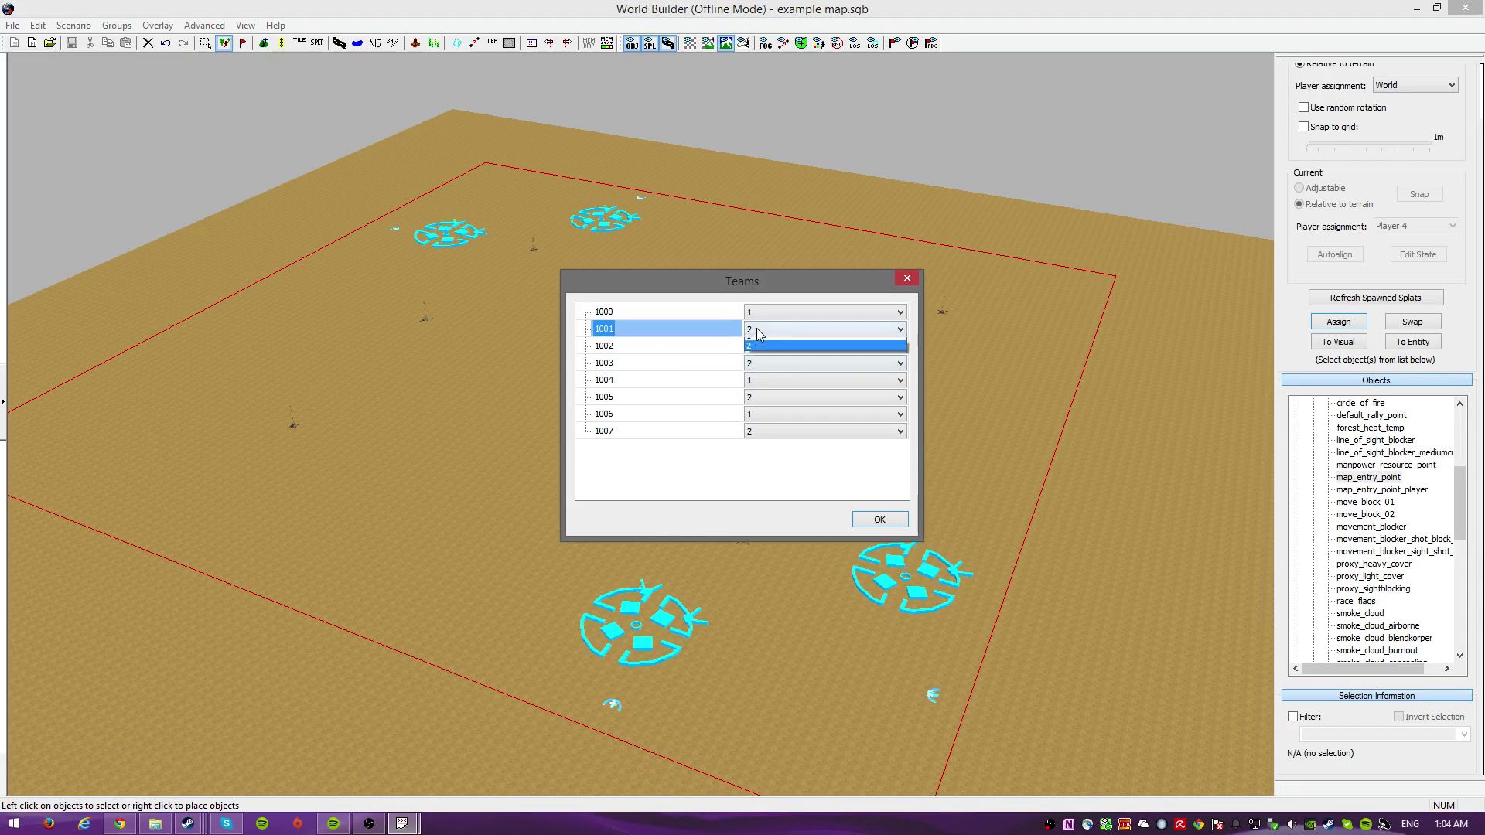
left_click(760, 345)
left_click(761, 347)
left_click(758, 365)
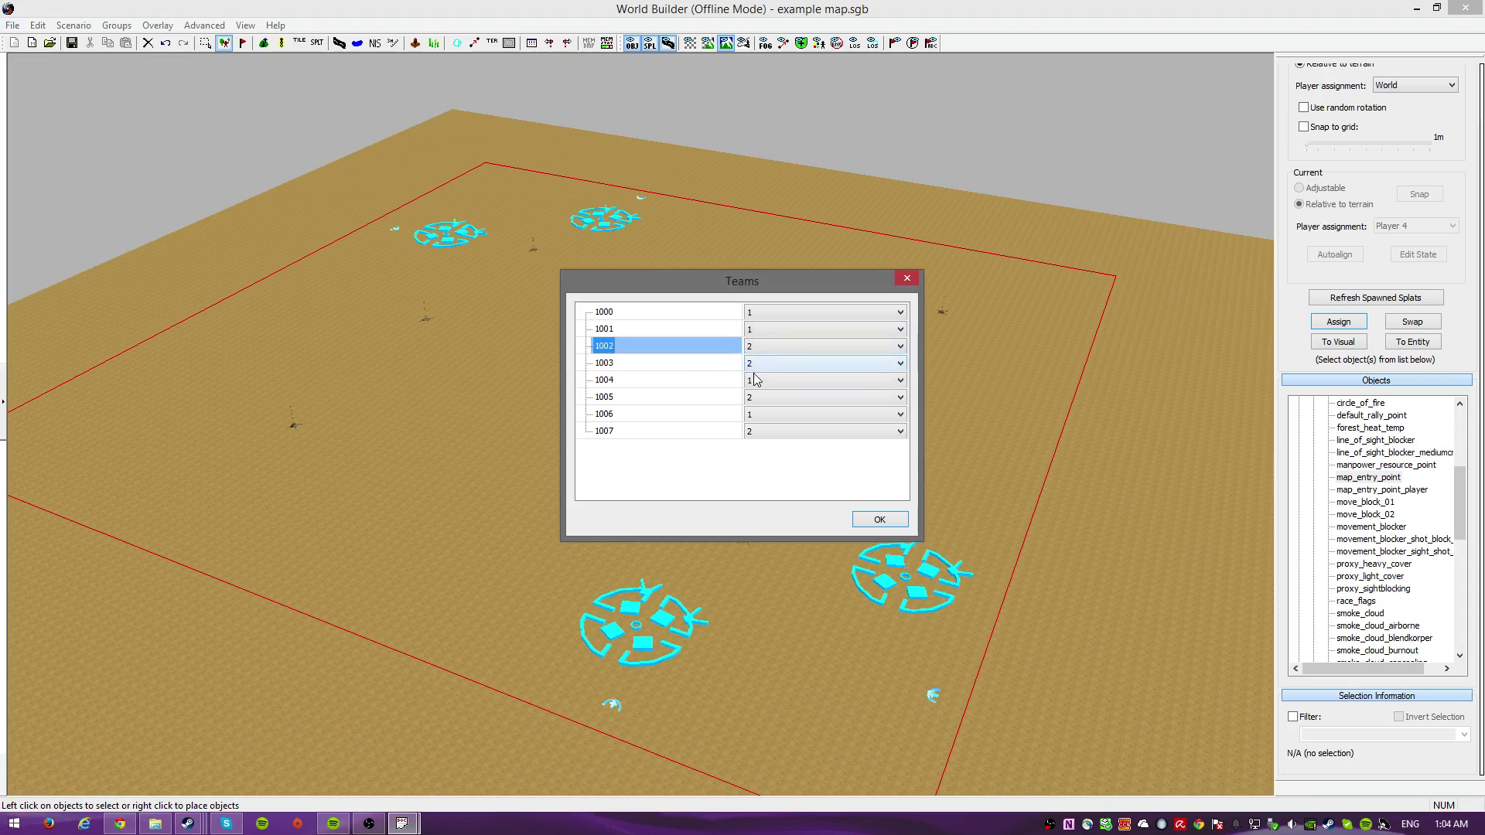
left_click(752, 383)
left_click(753, 392)
left_click(755, 398)
left_click(751, 411)
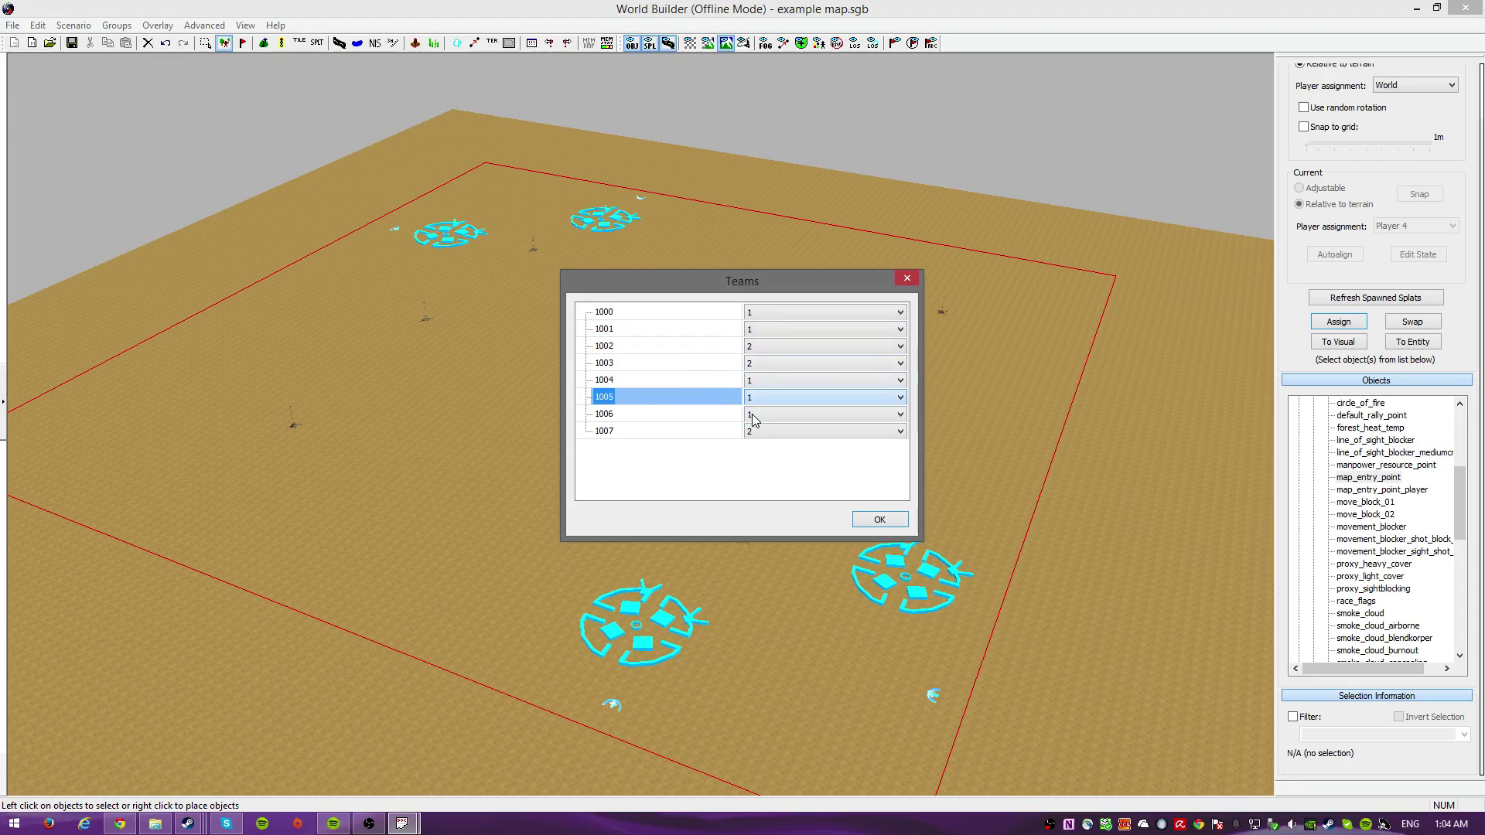
left_click(752, 428)
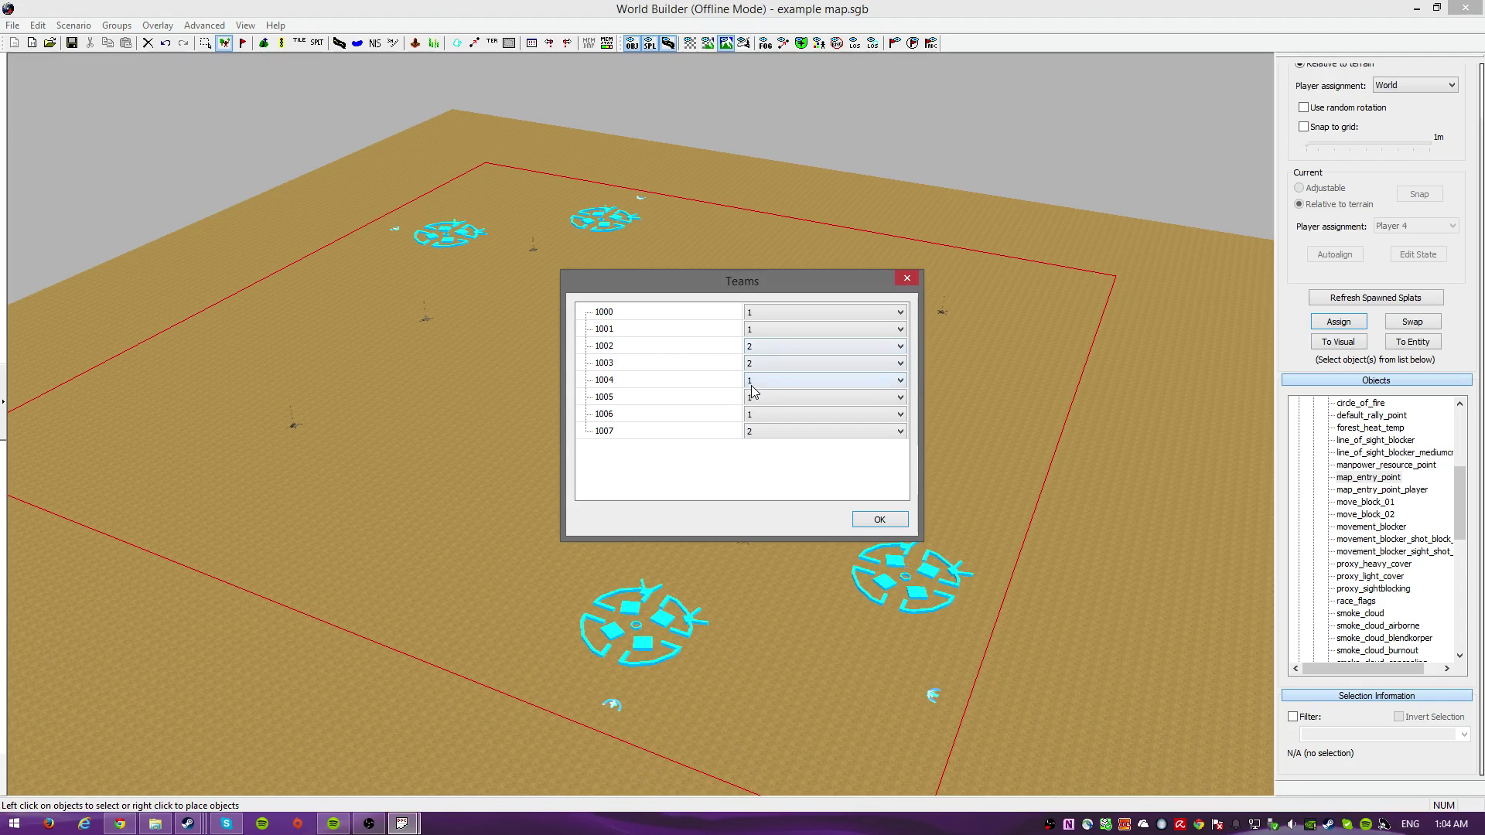
left_click(761, 415)
left_click(761, 445)
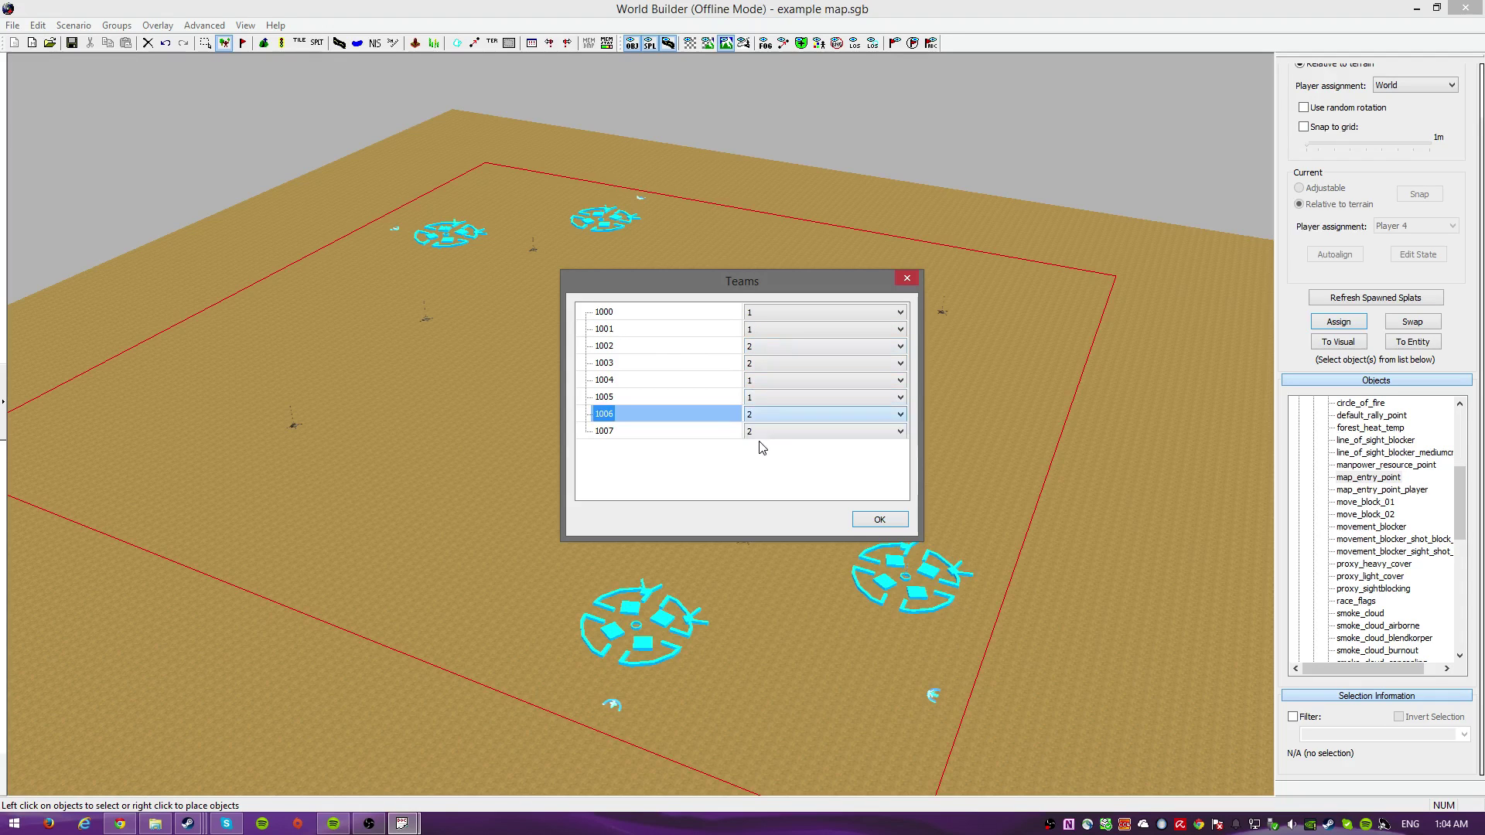
left_click(882, 518)
scroll(757, 575, "up", 4)
scroll(758, 576, "down", 4)
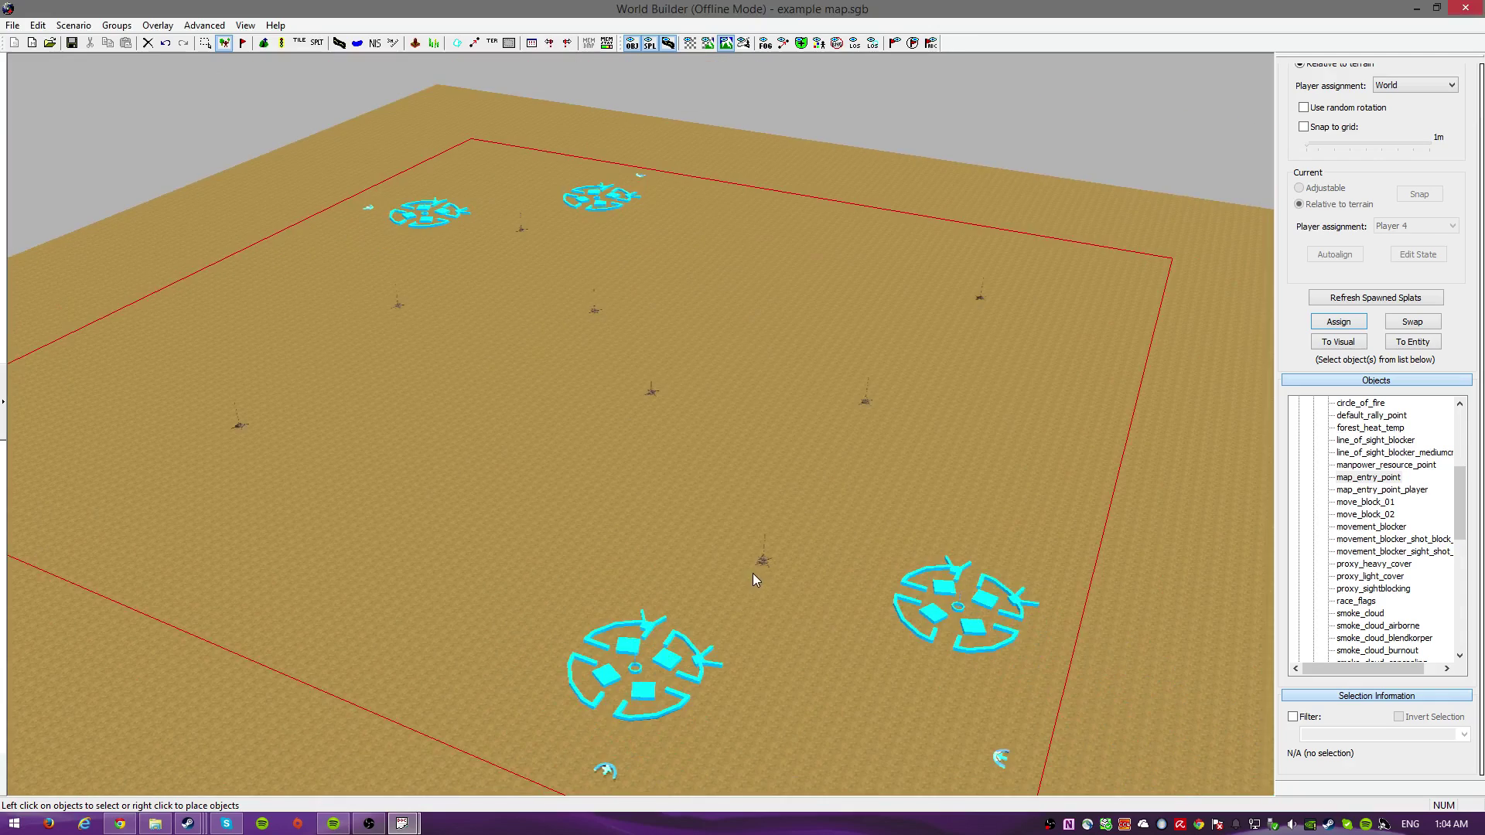
Select each of the four starting positions to check its player ownership.
middle_click_drag(754, 573, 734, 603)
scroll(745, 600, "up", 2)
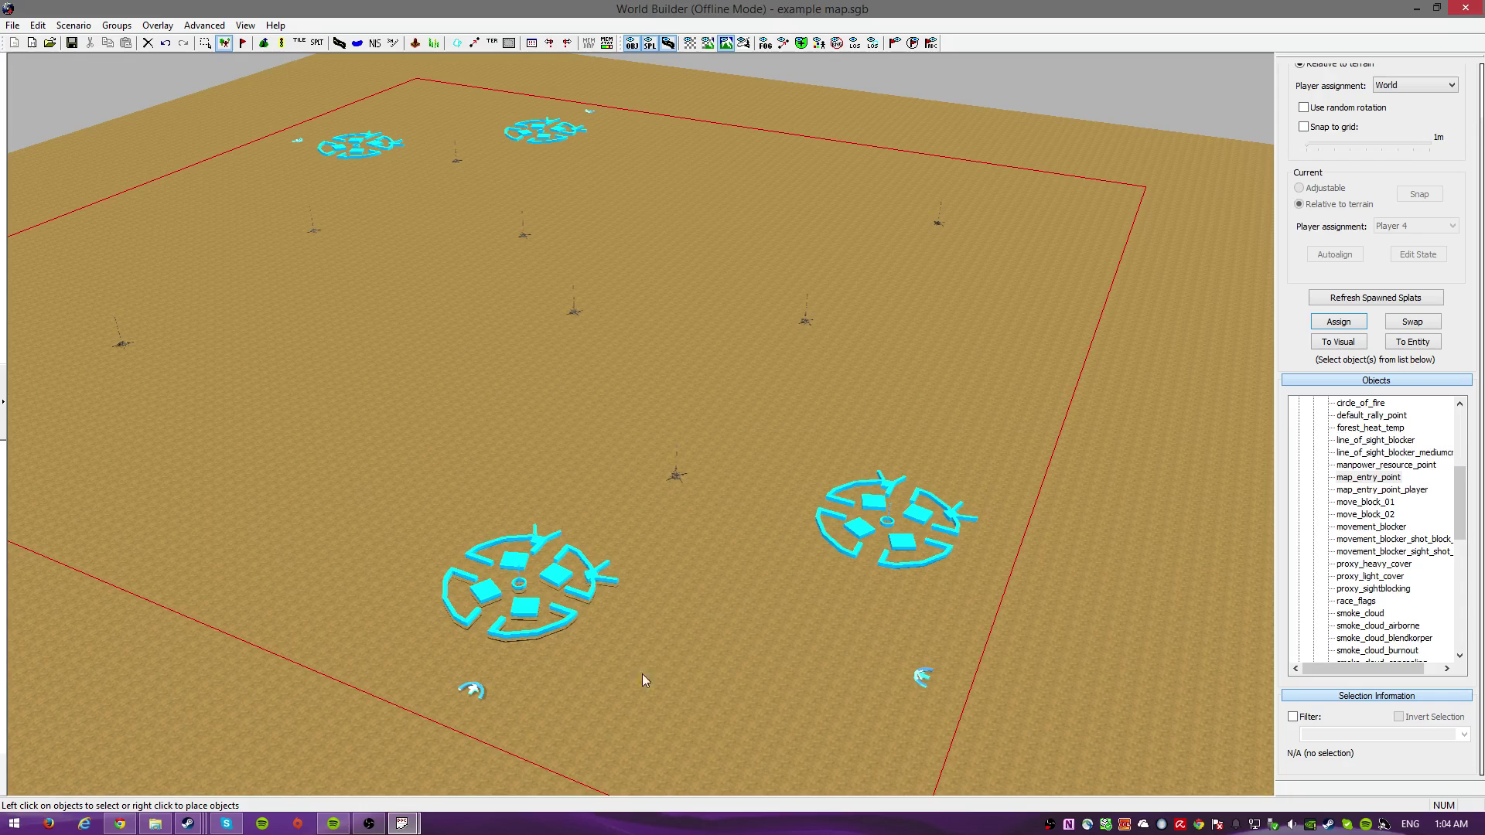
left_click(553, 582)
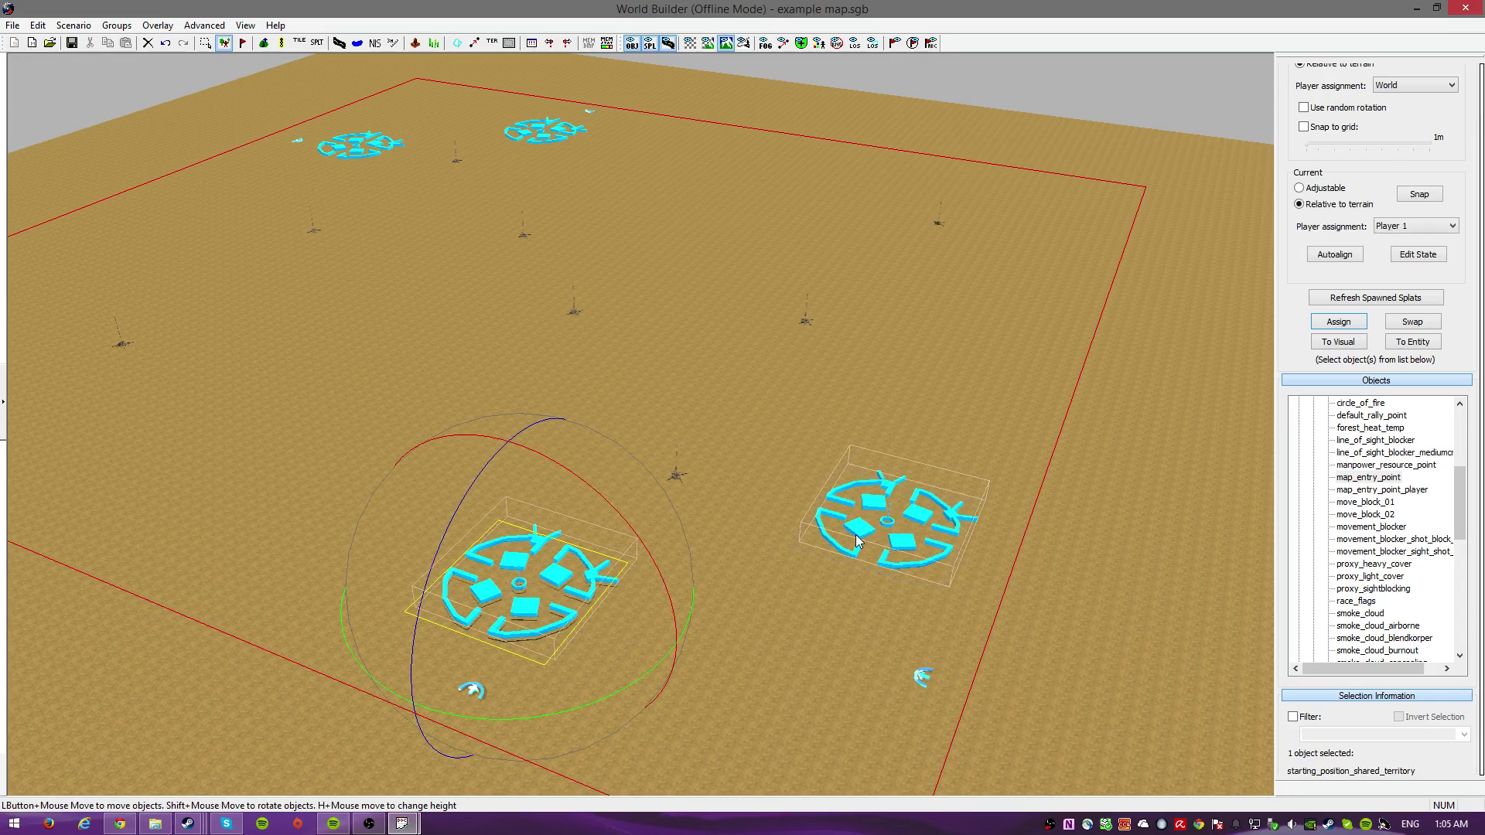
left_click(856, 541)
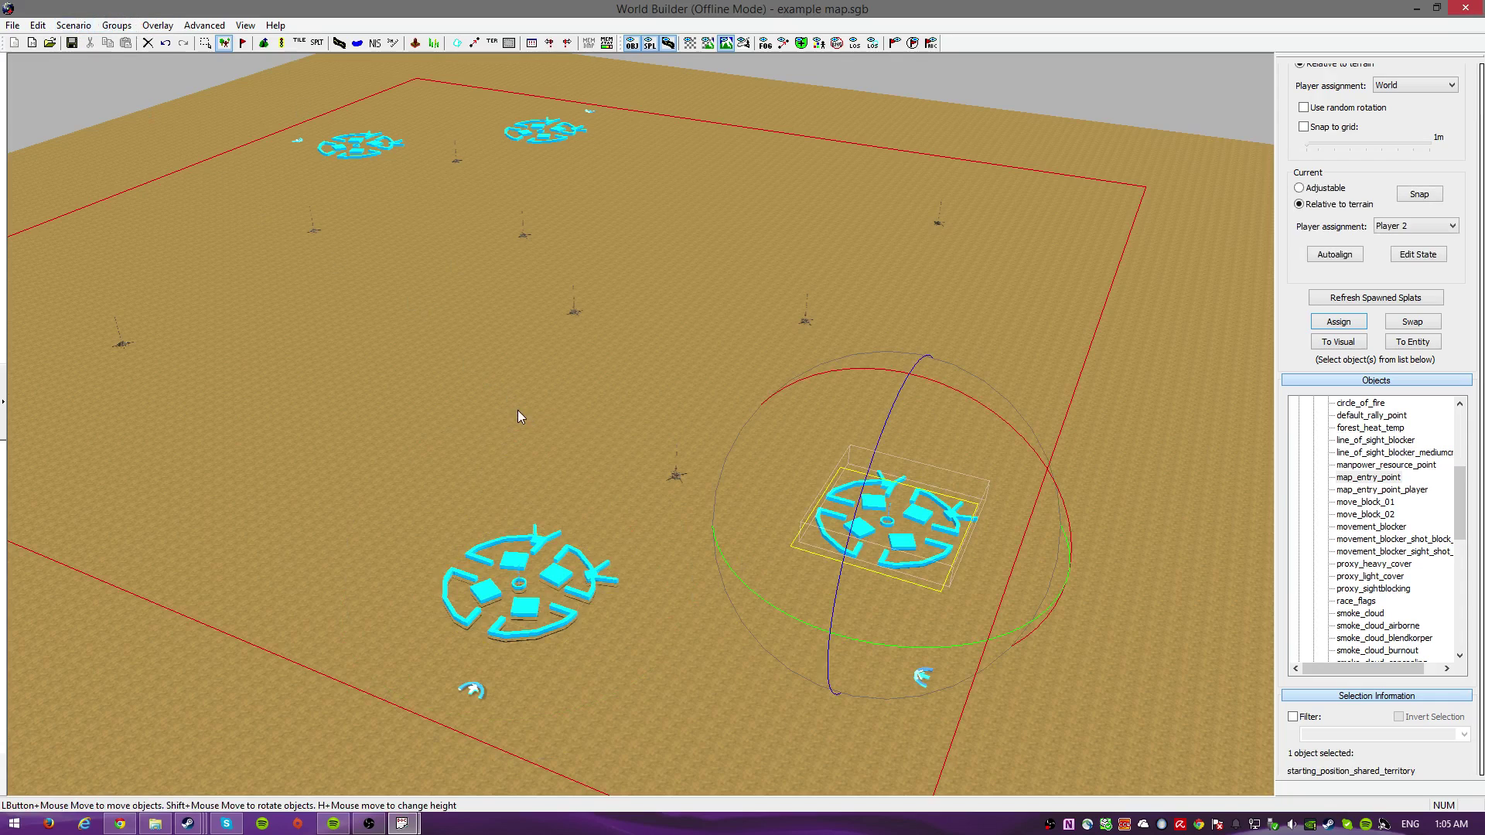
left_click(540, 486)
left_click(541, 553)
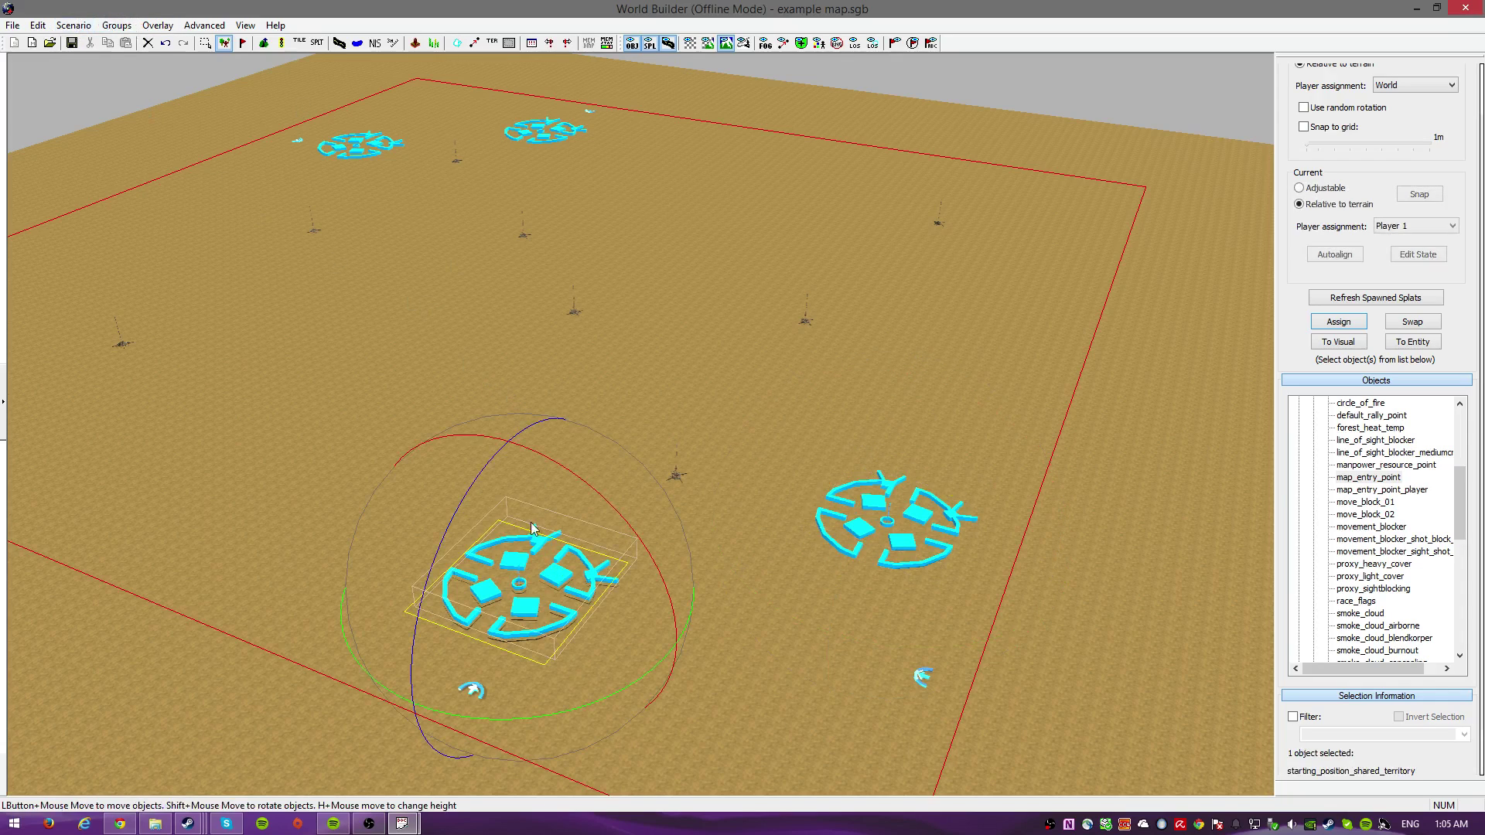
left_click(364, 157)
left_click(544, 130)
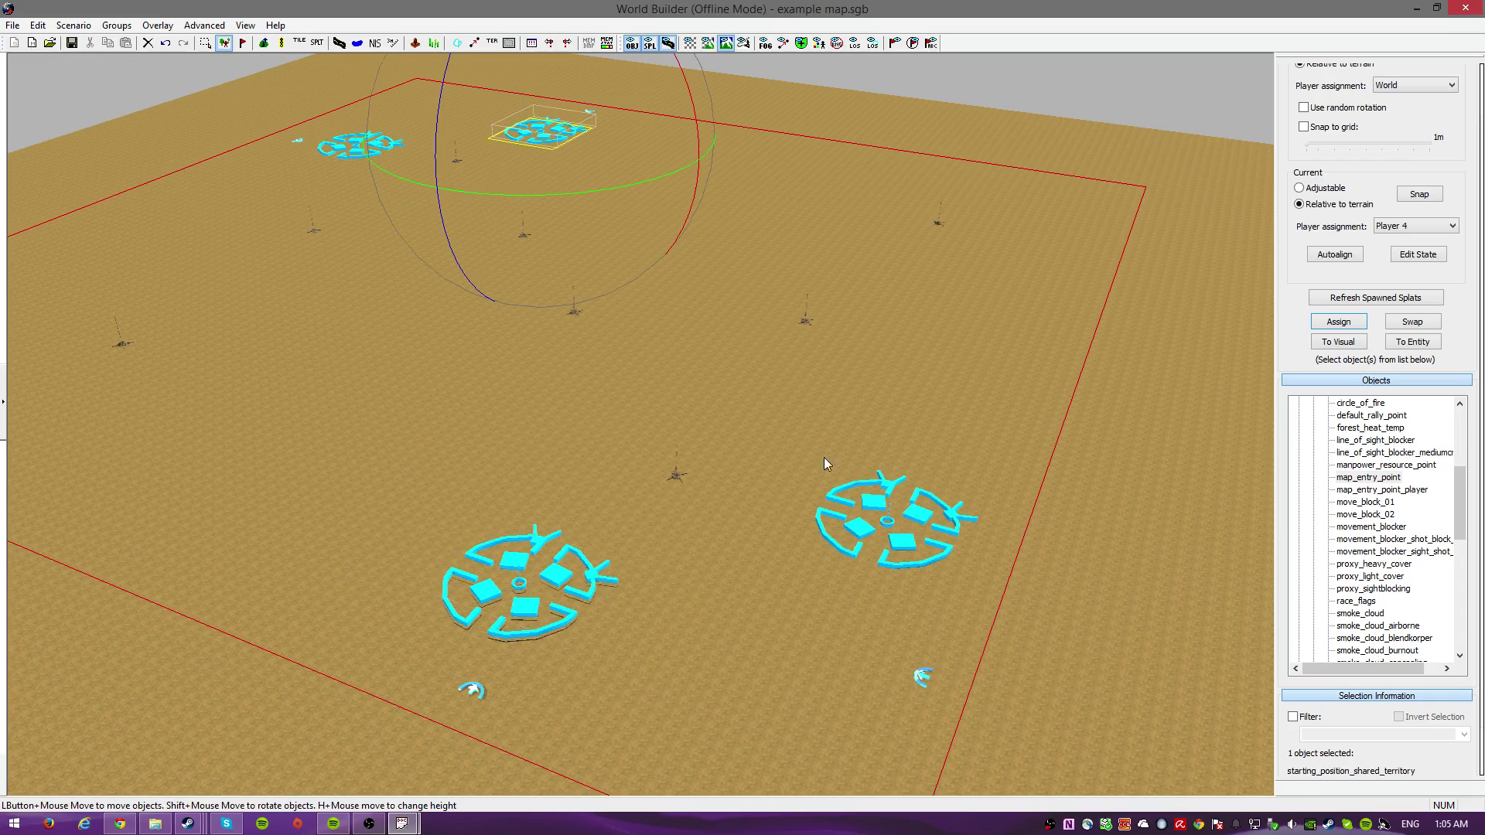
left_click(883, 503)
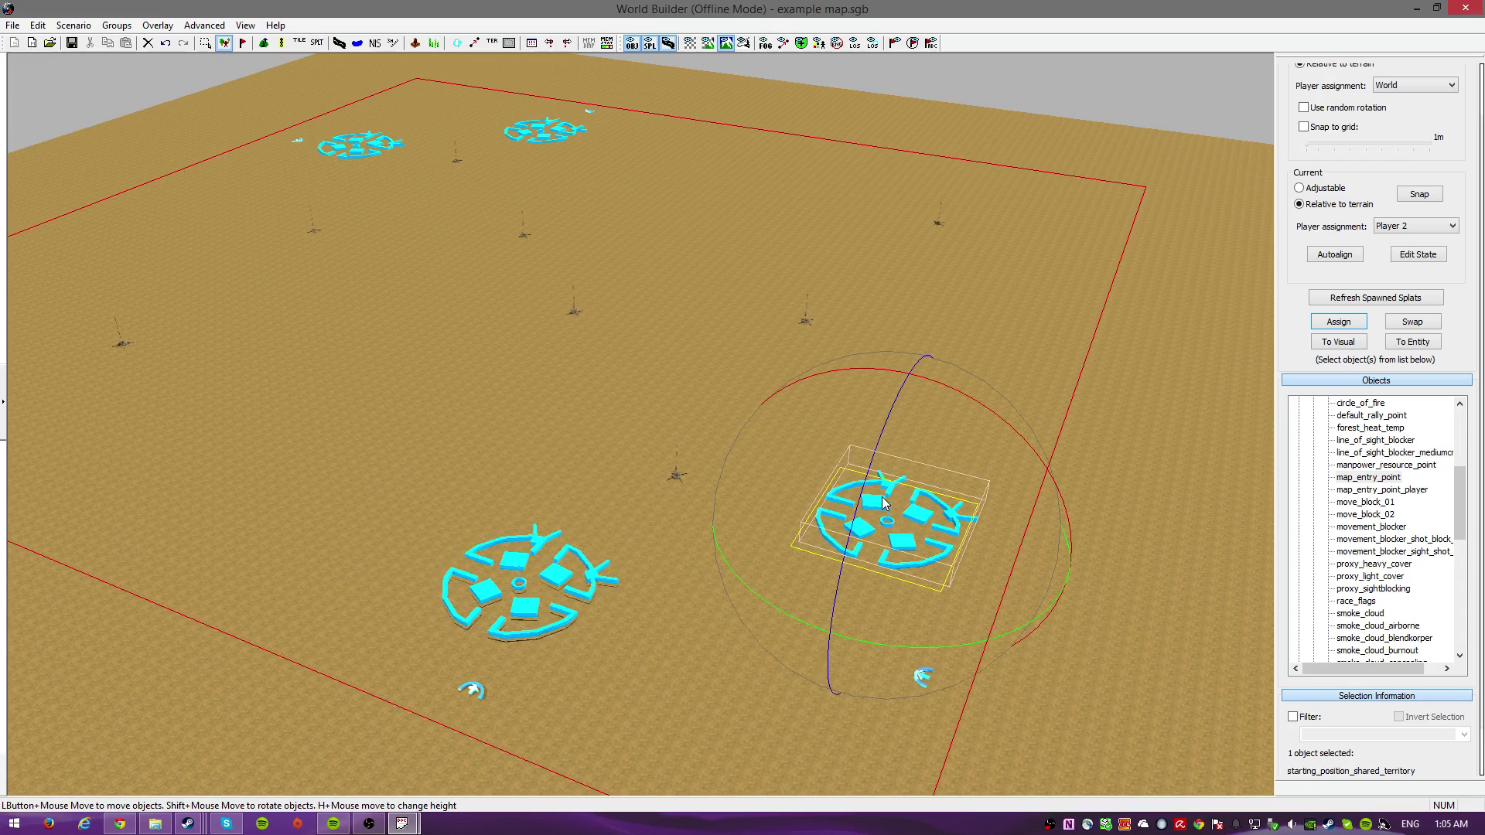
Reopen the Teams dialog to verify the team 1/team 2 split, keeping it unchanged.
left_click(73, 25)
left_click(94, 134)
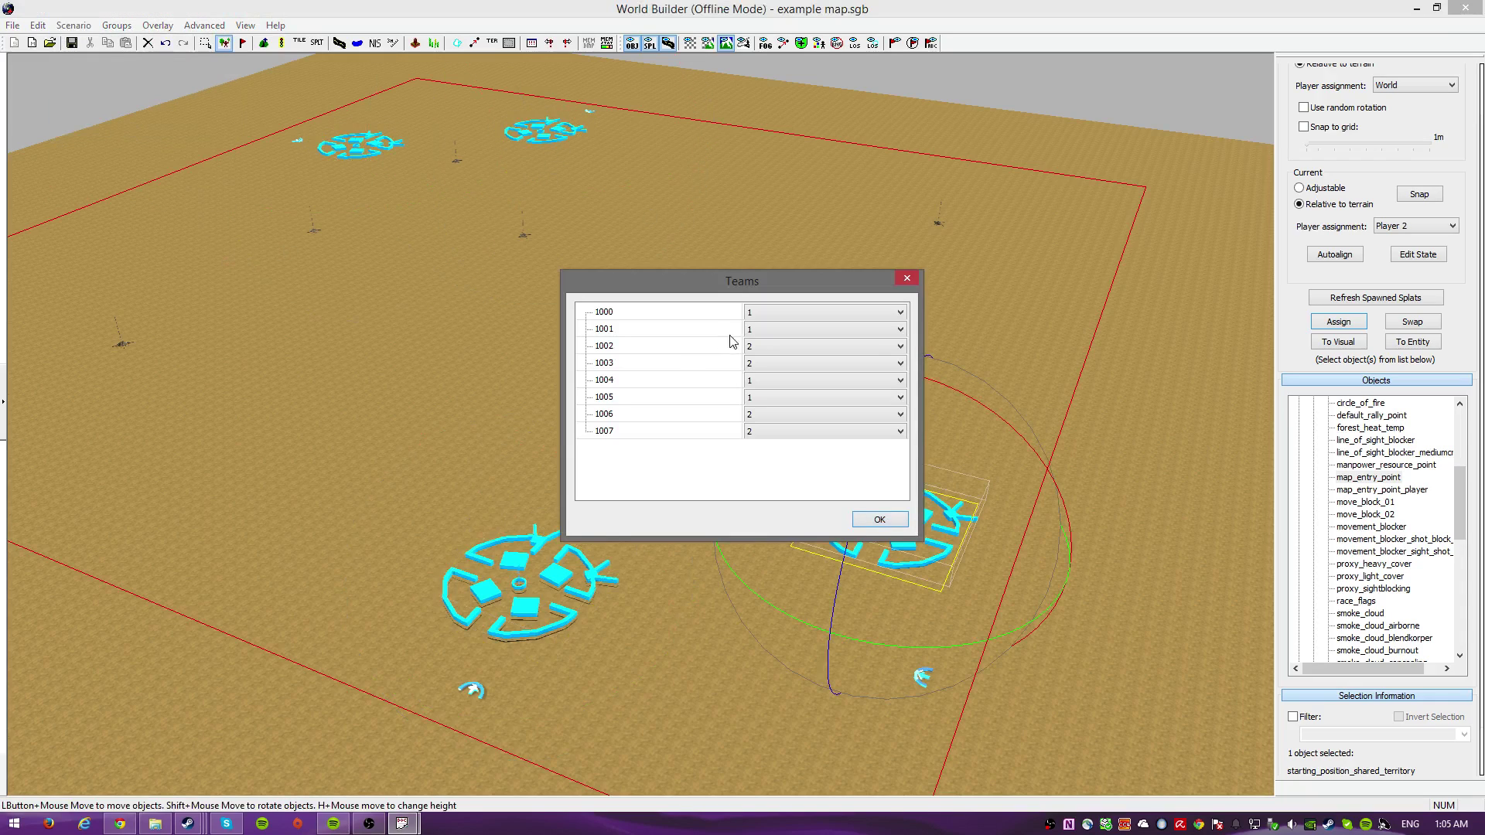
left_click_drag(740, 295, 916, 240)
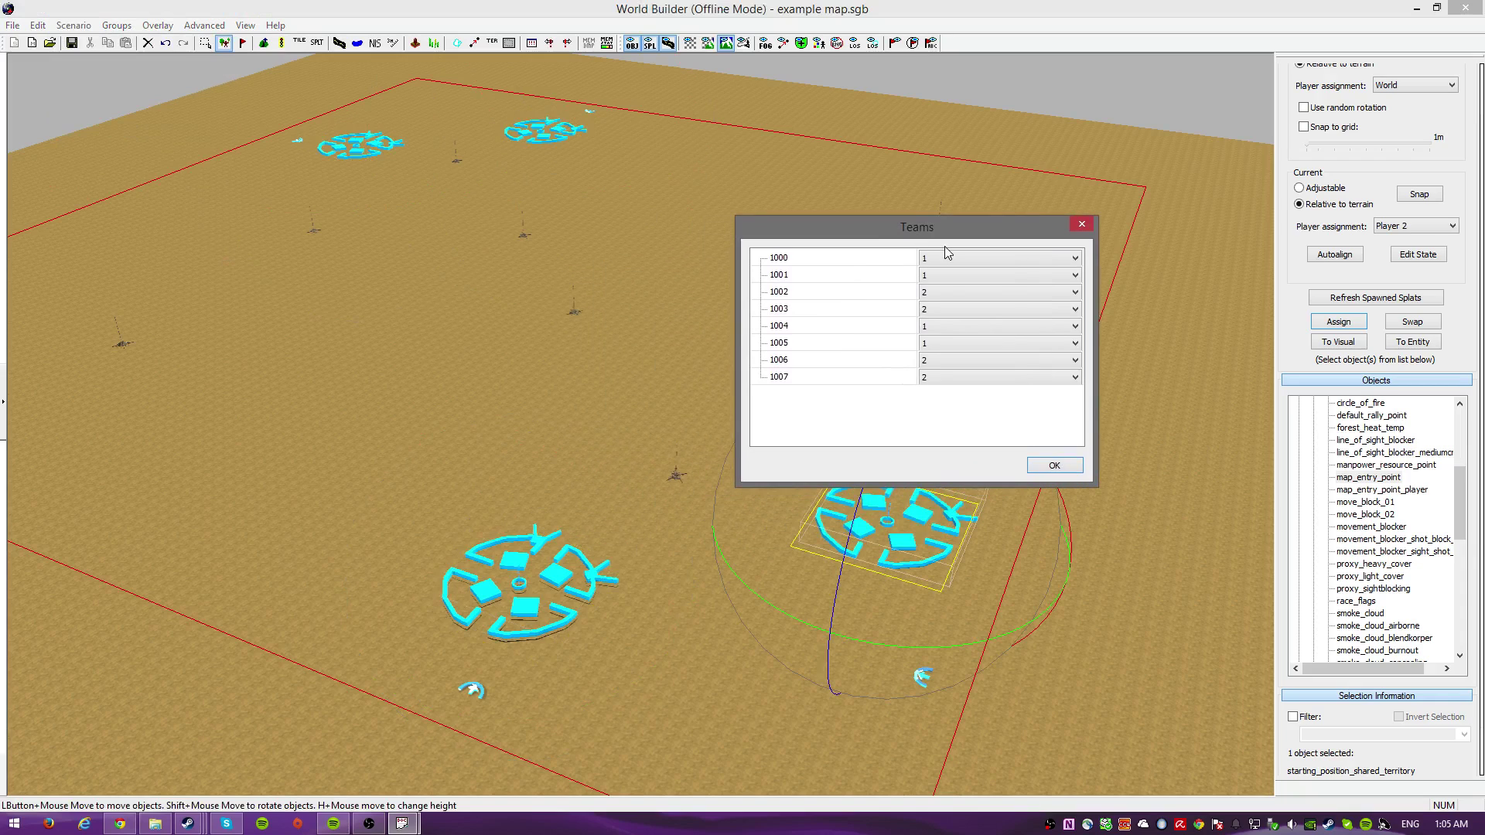
left_click(1054, 466)
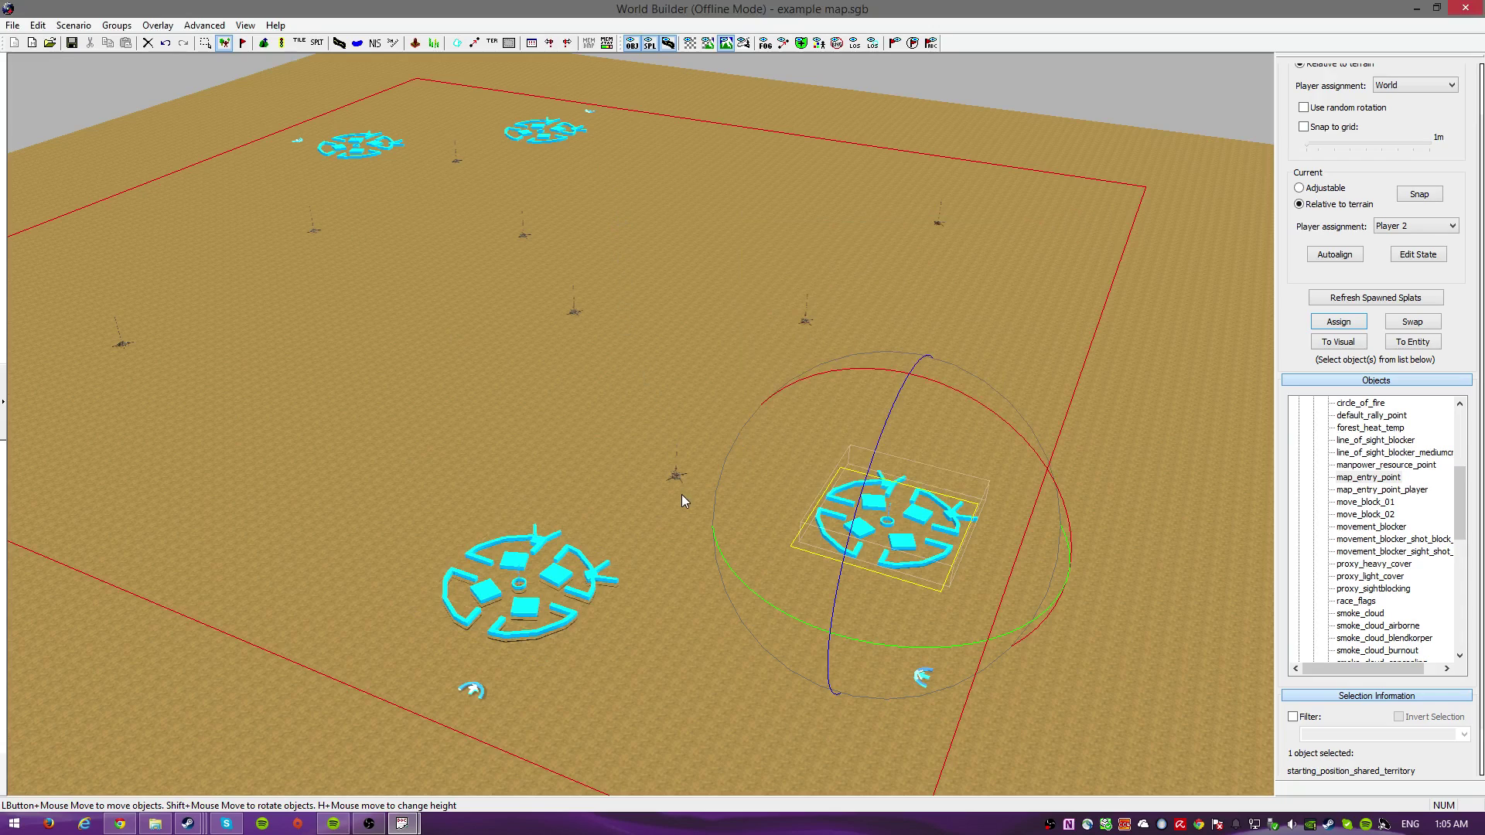
left_click(74, 25)
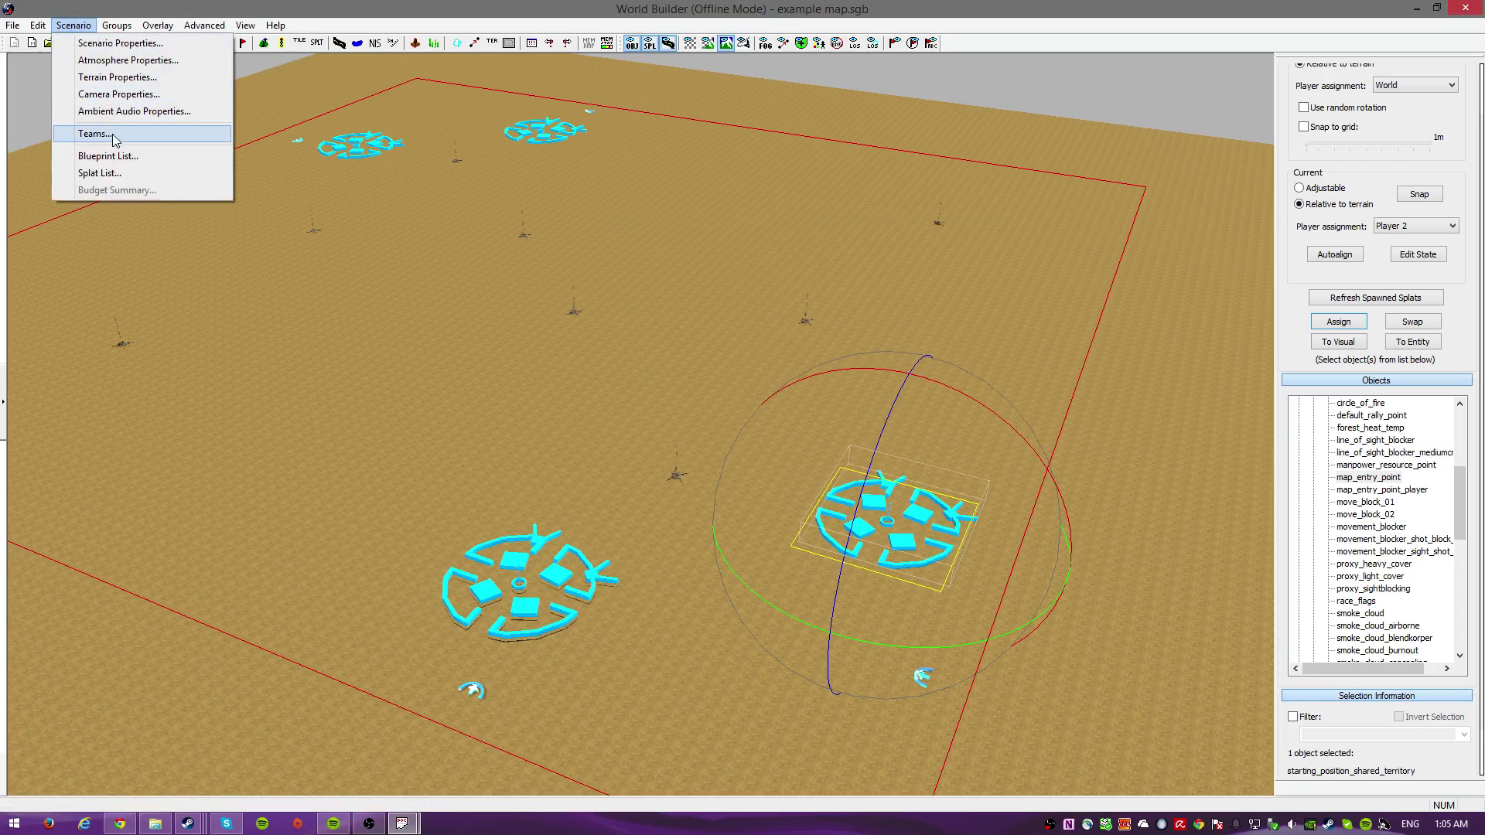
left_click(85, 133)
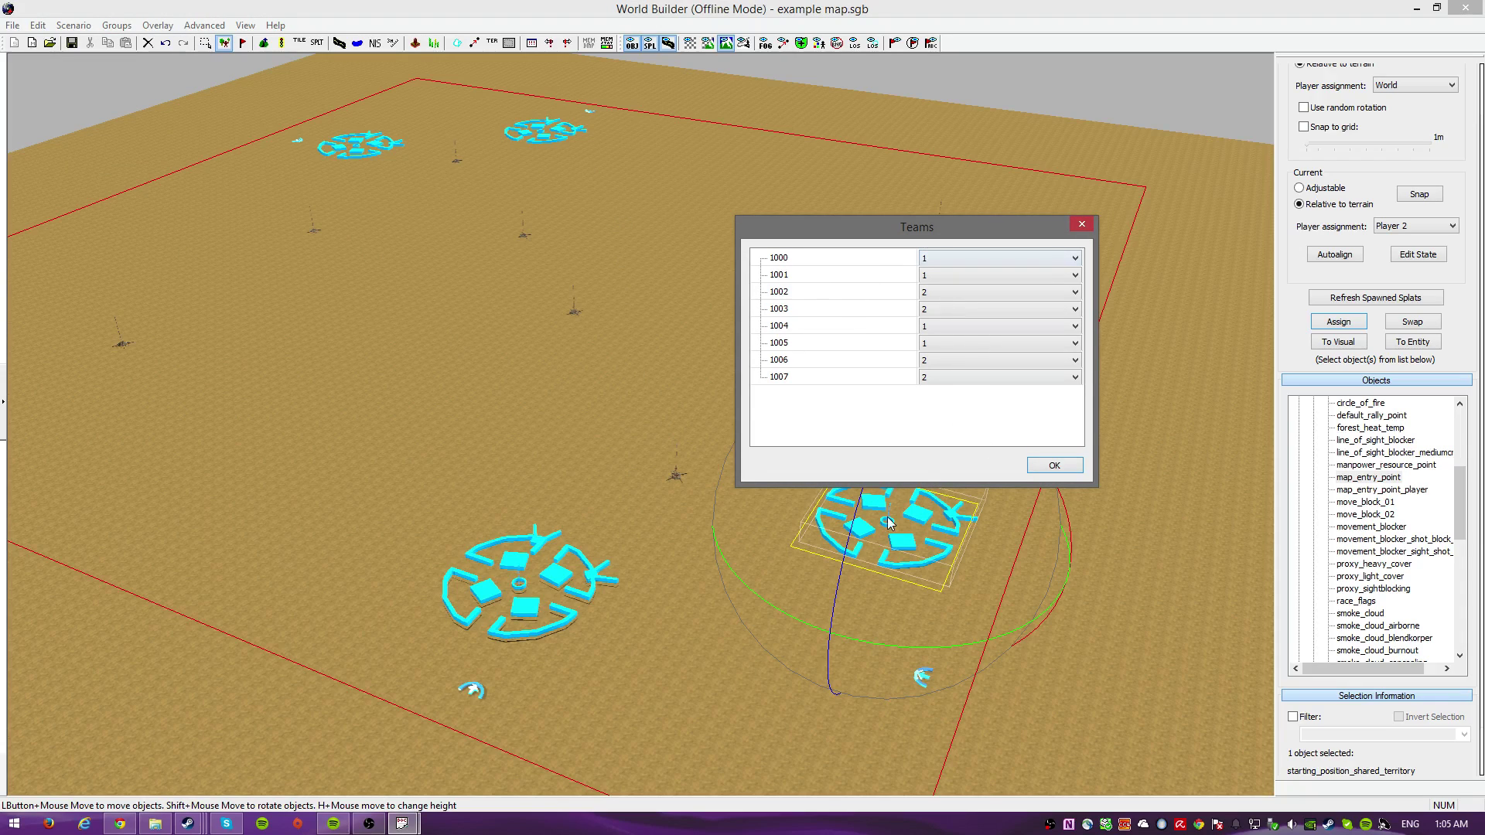
left_click(1039, 467)
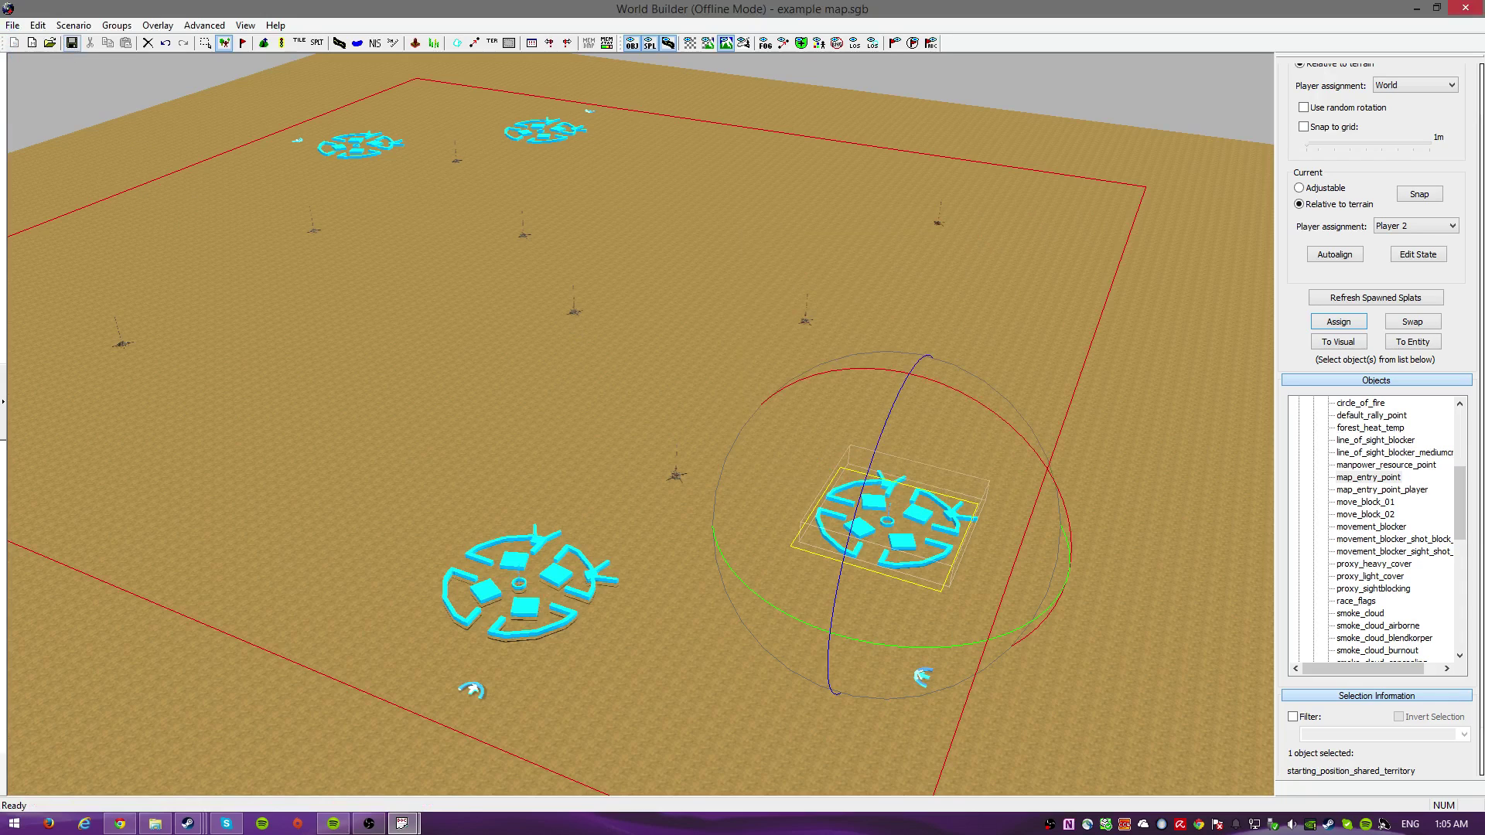
left_click(12, 24)
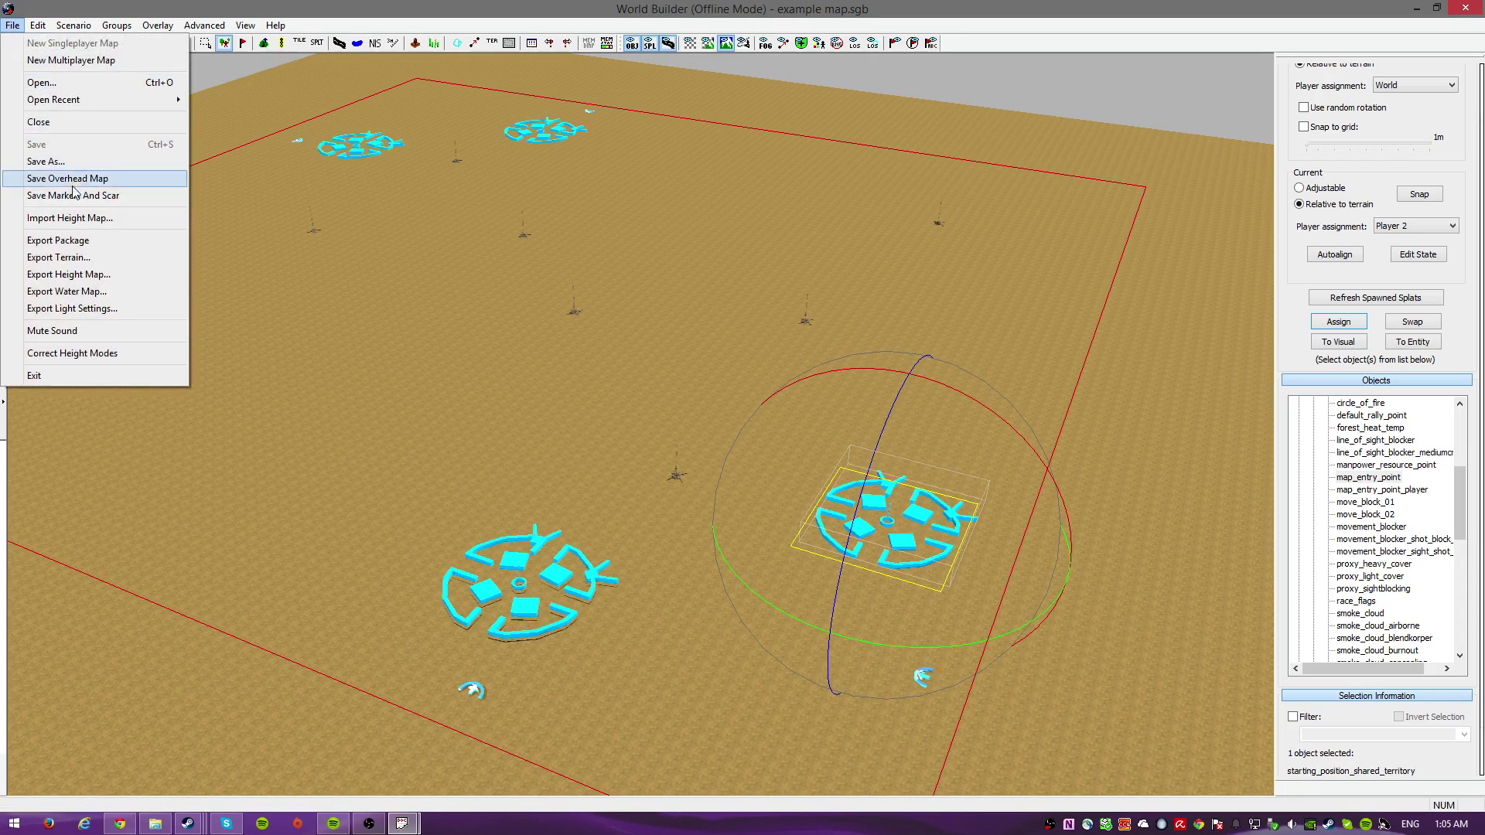
Re-export the map as example map.sga into the mods scenarios folder and dismiss the confirmation.
left_click(72, 244)
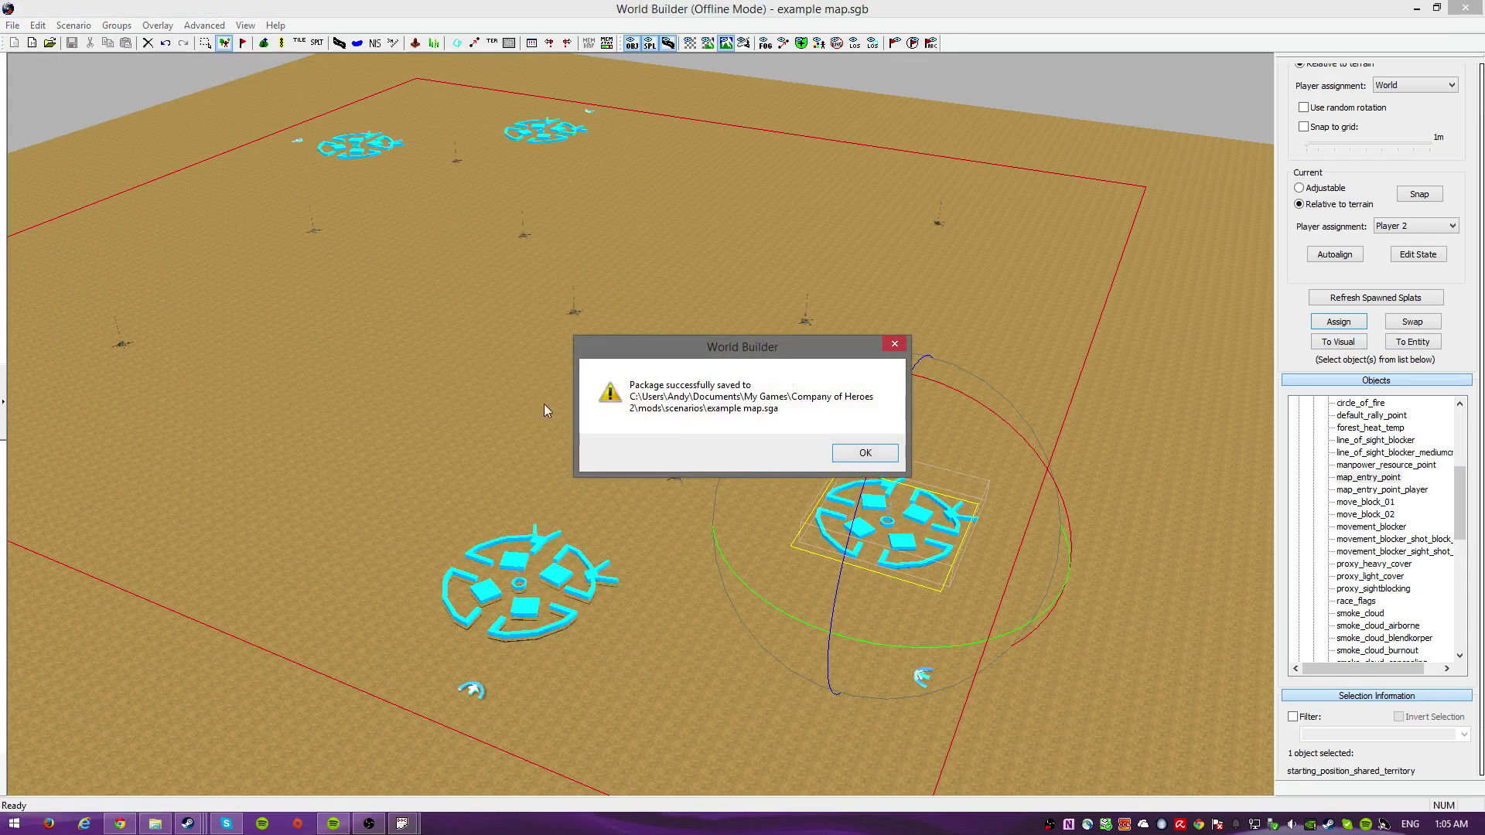
left_click(883, 459)
scroll(495, 472, "down", 3)
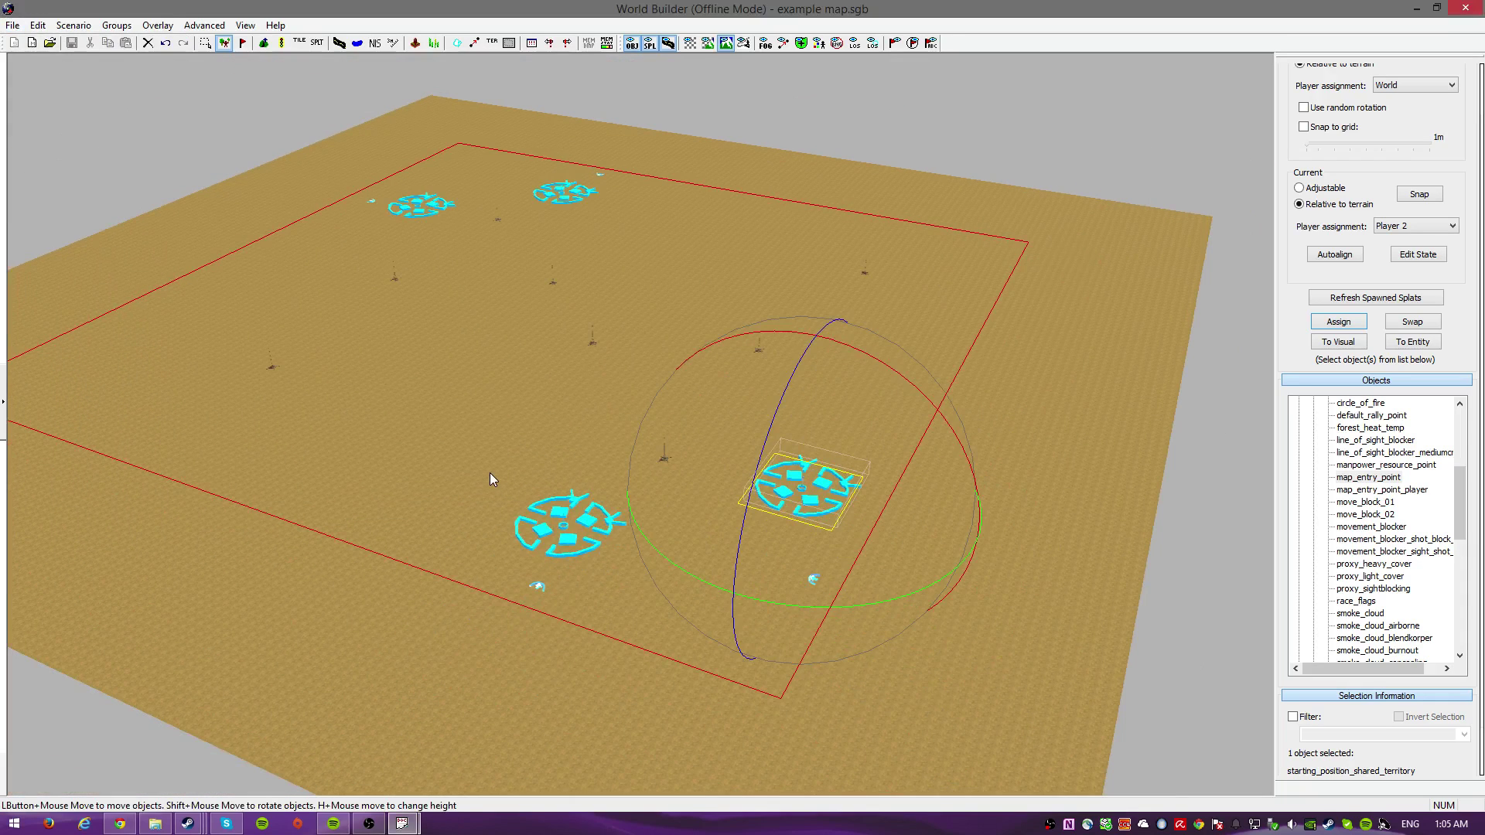
right_click_drag(489, 472, 543, 471)
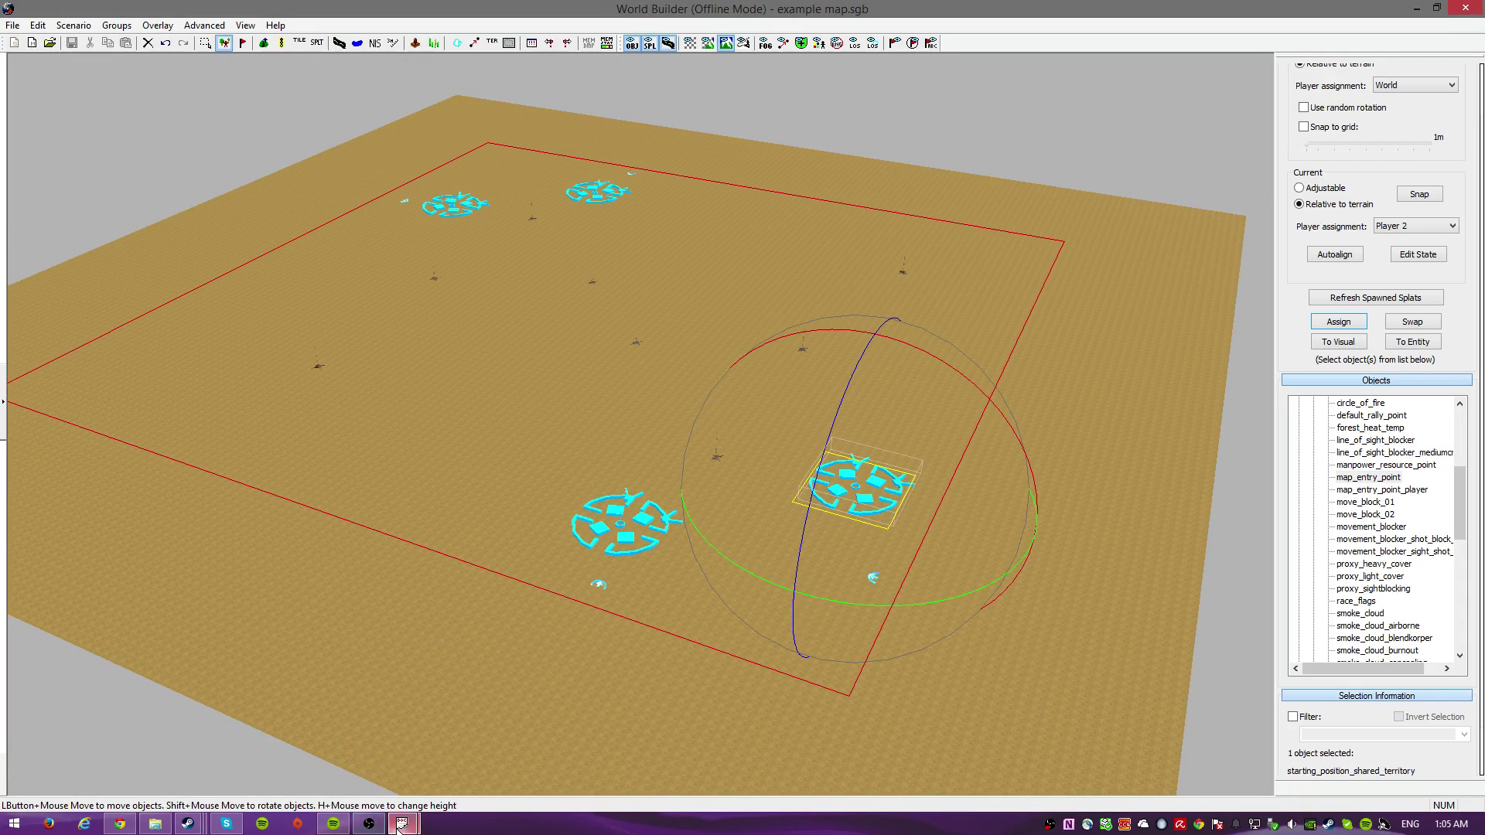
mouse_move(399, 826)
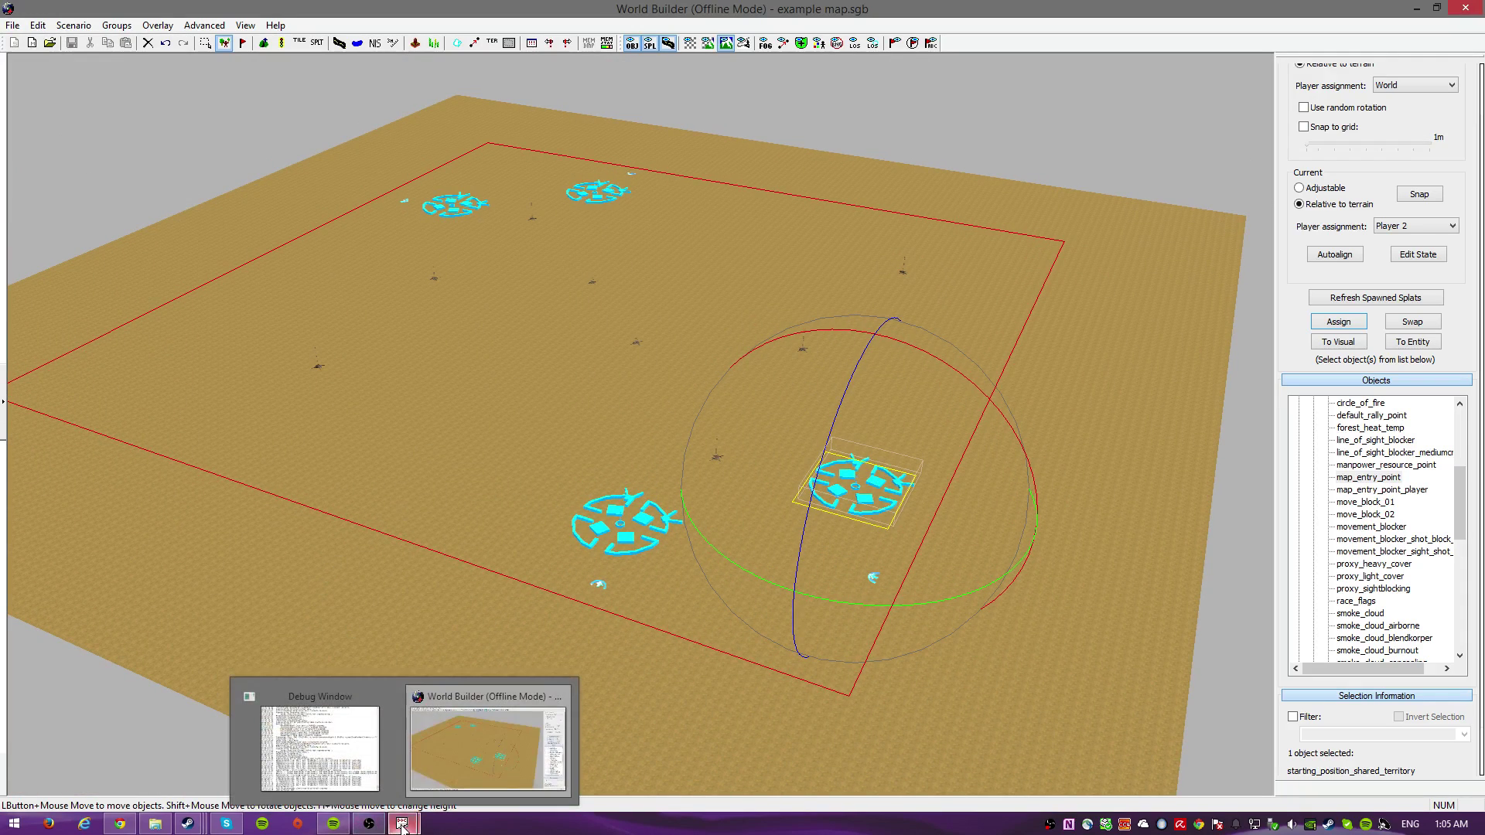